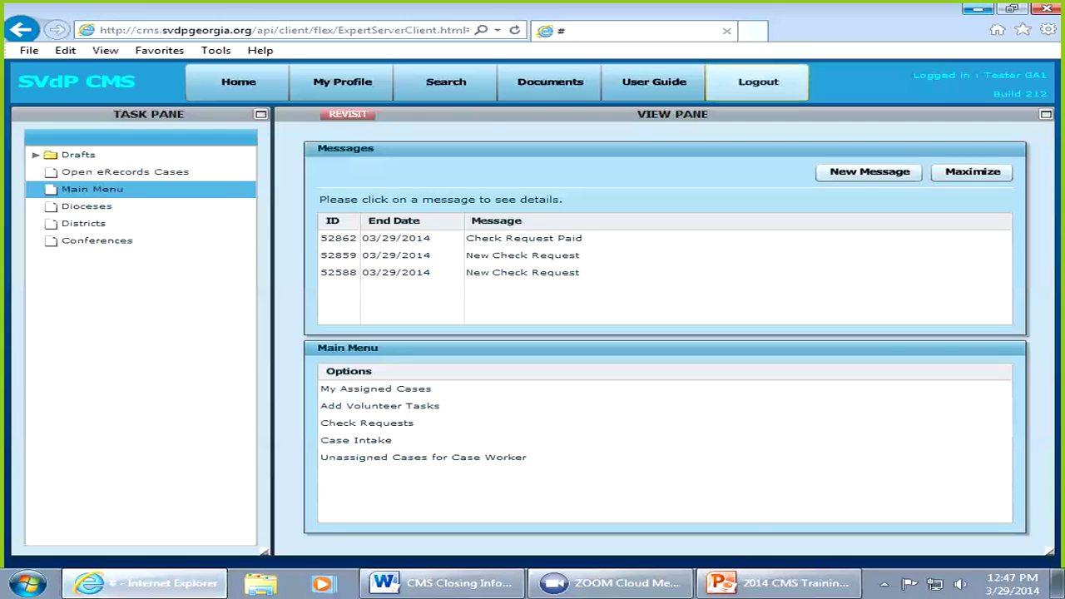
Step: Log out of the CMS to return to the Expert Server login page
click(758, 82)
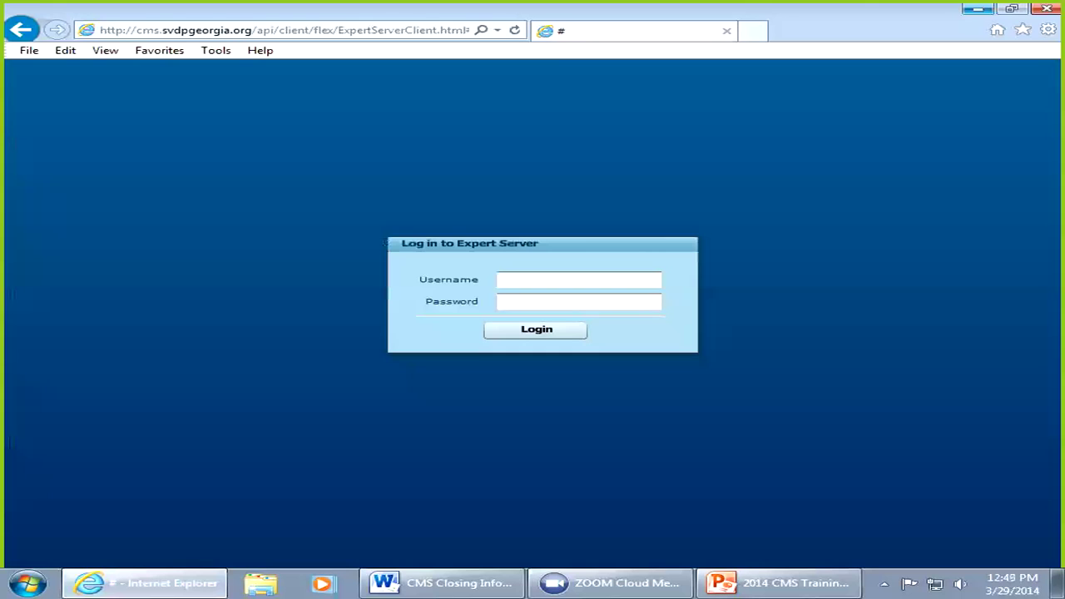
Step: Sign back in to Expert Server with the account username and password
click(578, 280)
text(ga1)
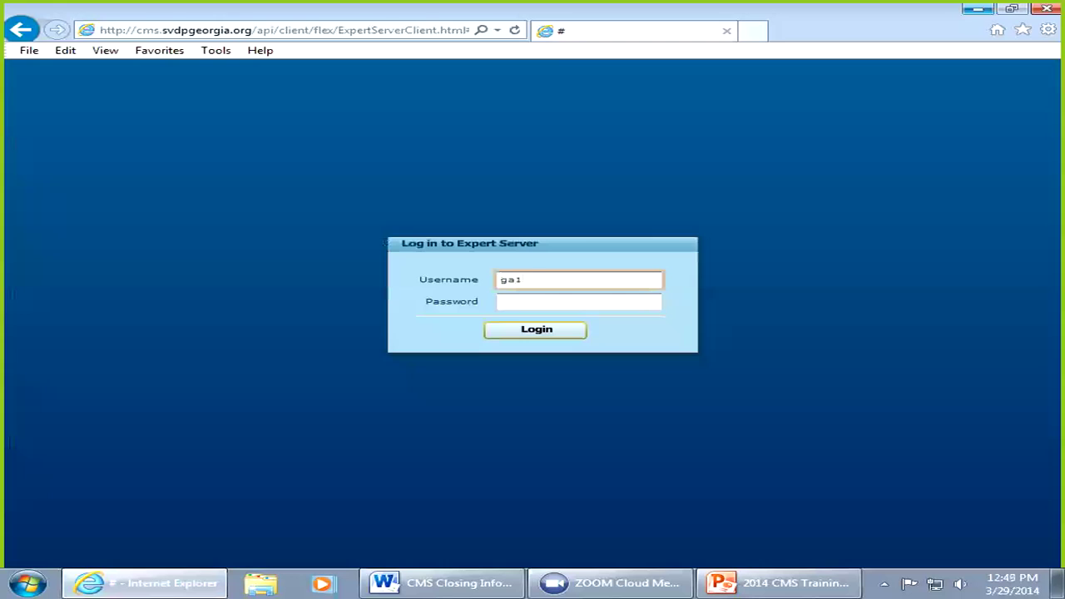
click(578, 302)
text(****)
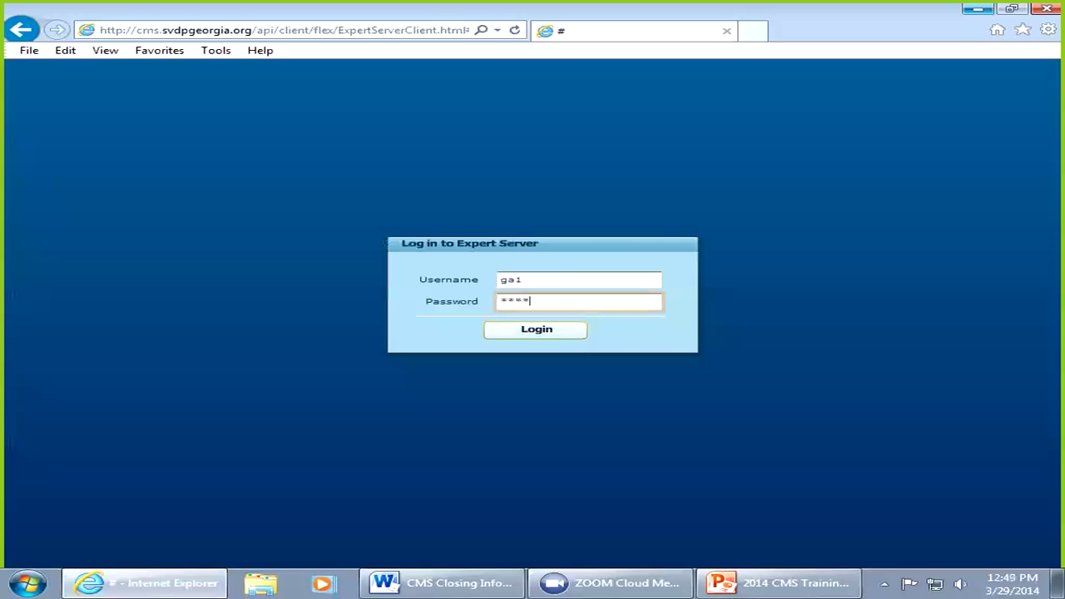
key(Return)
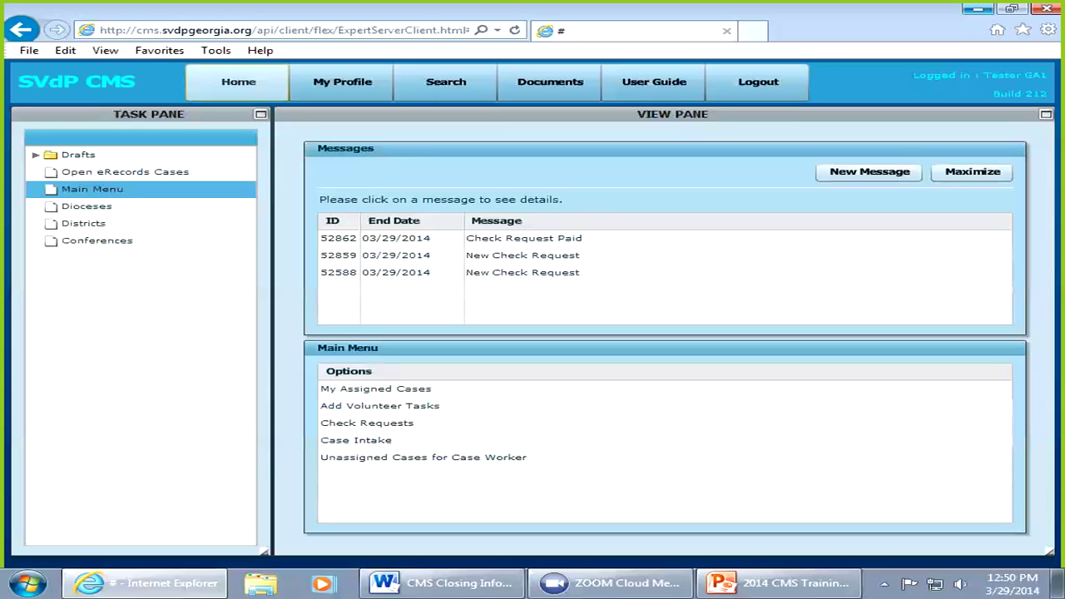
Step: Search Clients by the client's first name with a trailing % wildcard and her last name
click(446, 82)
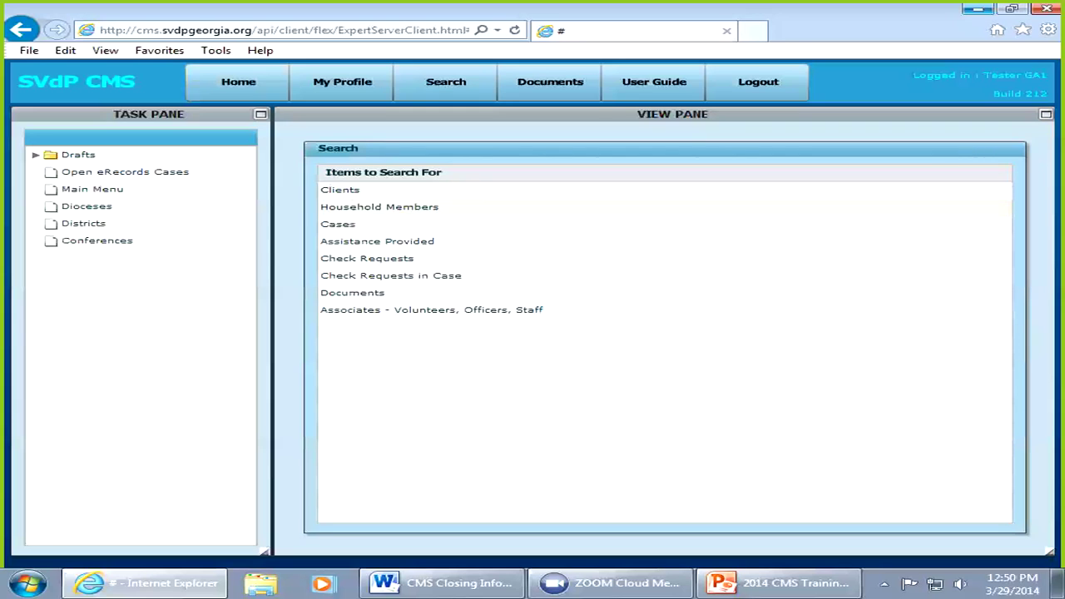
click(340, 190)
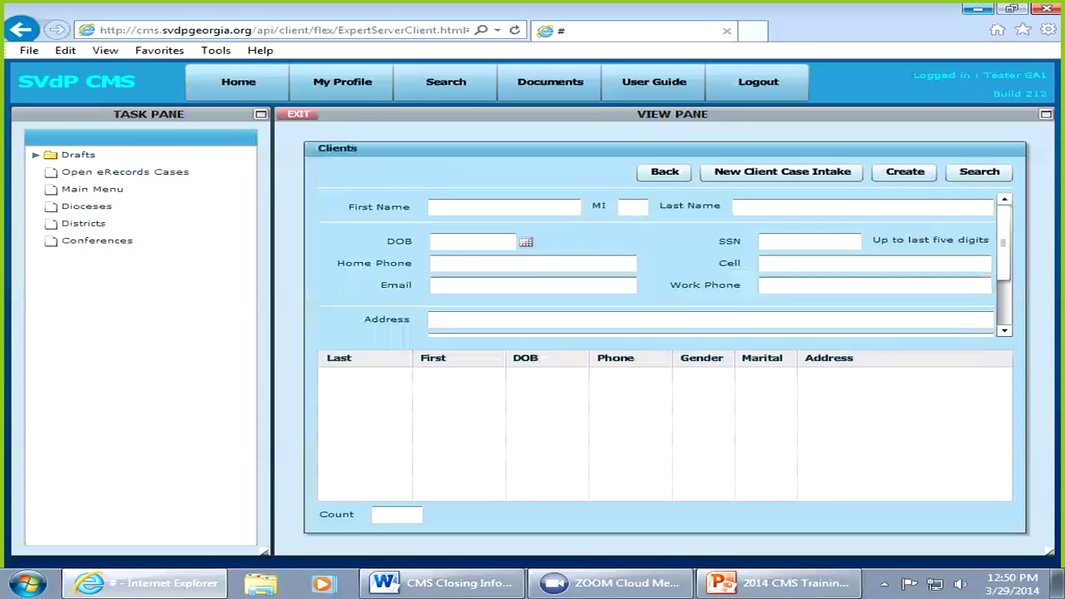
click(504, 207)
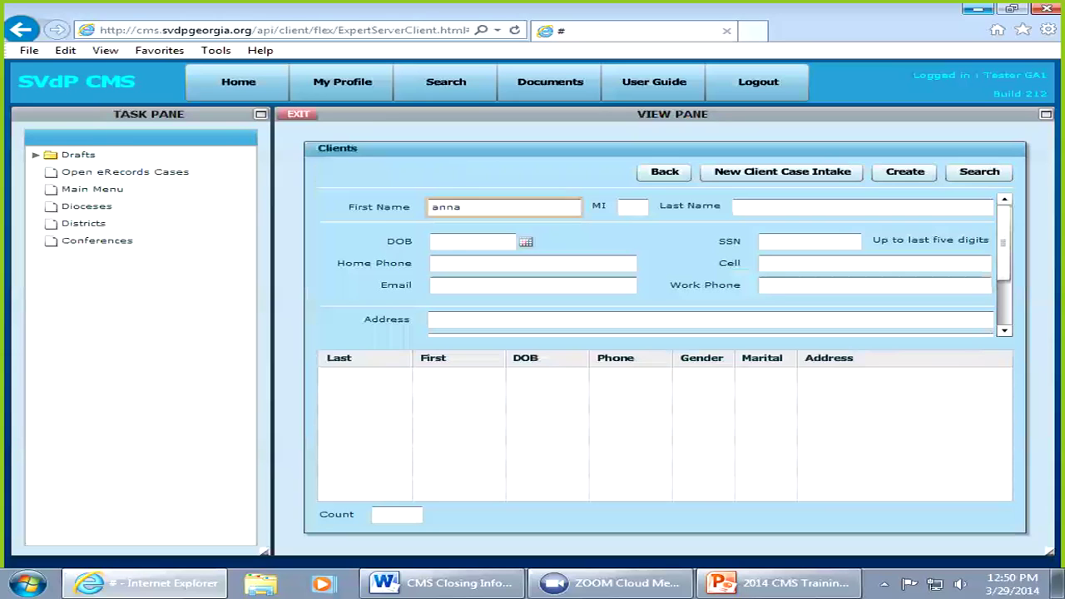
text(%)
click(862, 207)
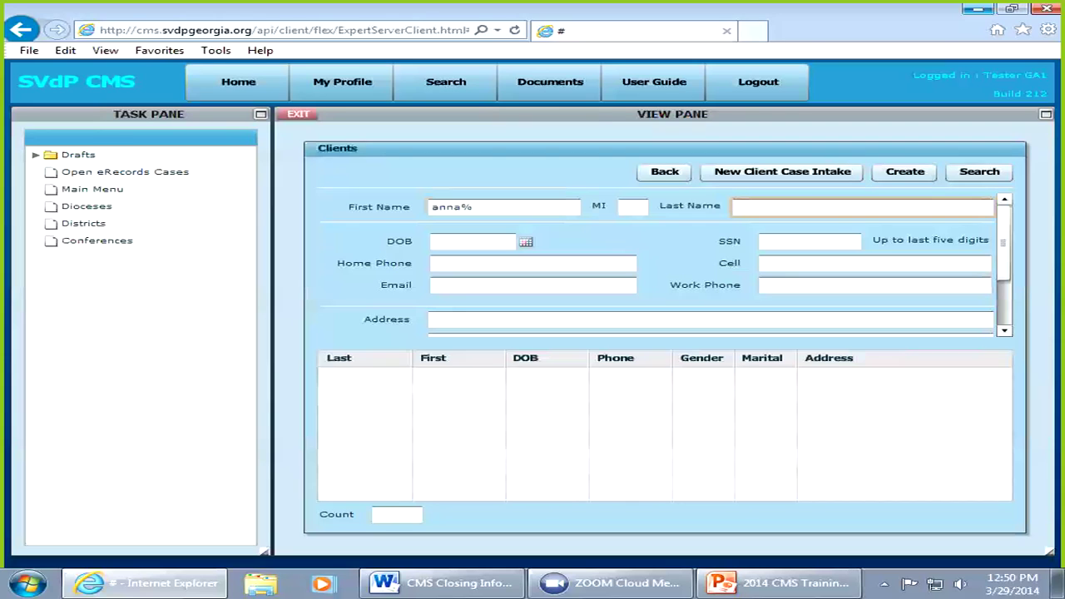
Step: Add the client's last five SSN digits and run the search, which finds 0 matches
click(809, 241)
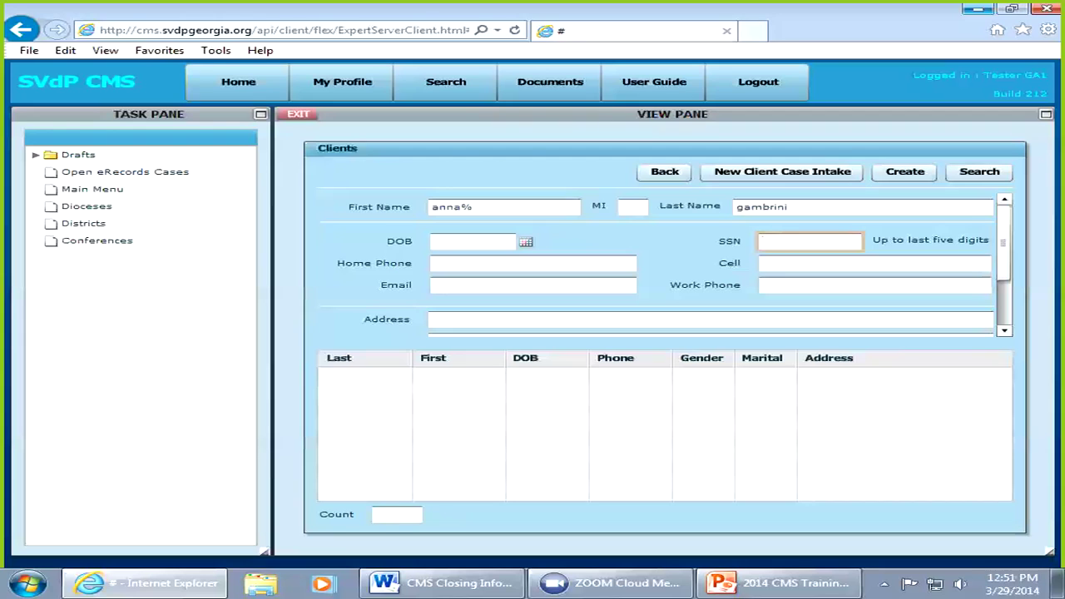
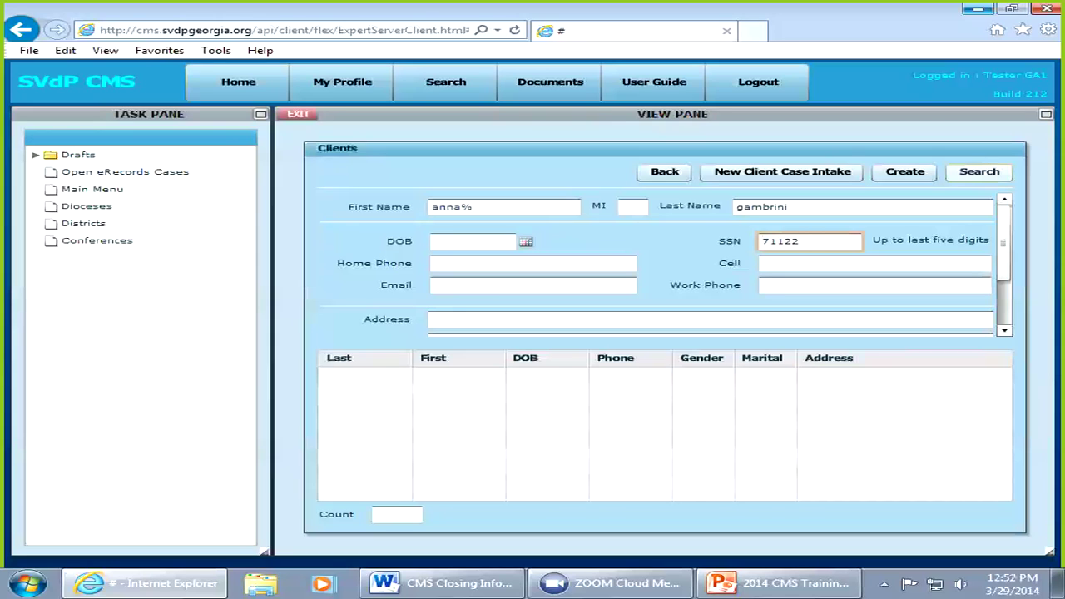
key(Return)
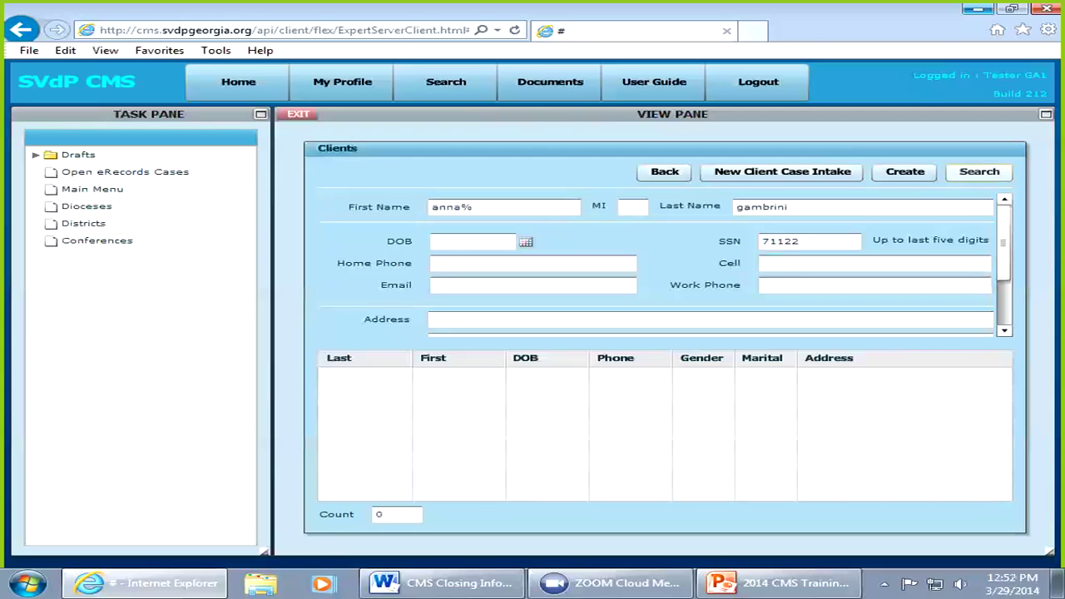
click(979, 172)
click(979, 172)
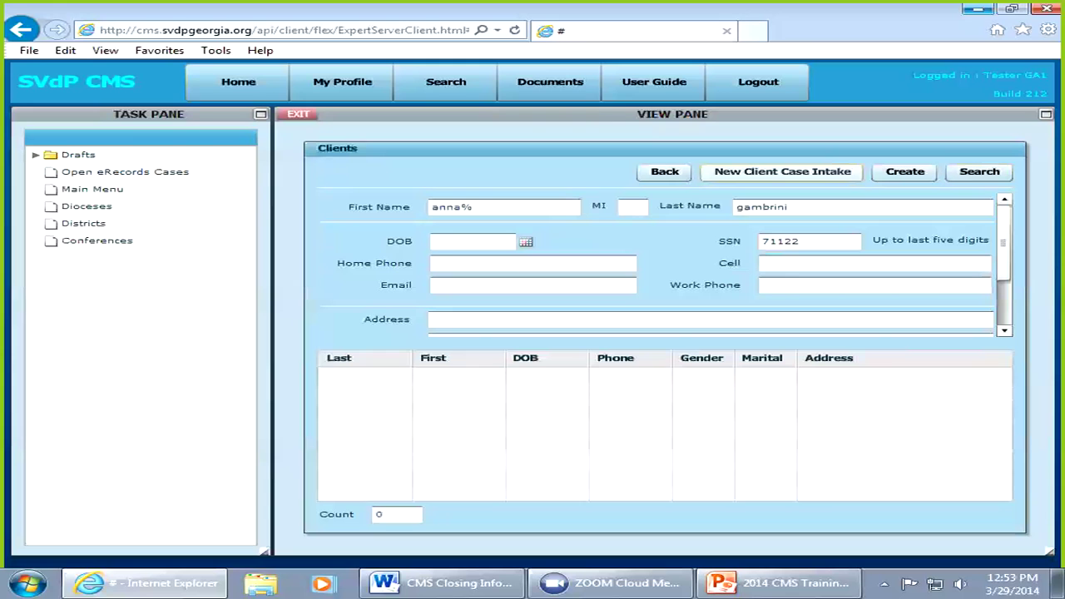
Step: Start a new Case Intake, replace the % with the rest of the first name, and set Gender to Female
click(782, 172)
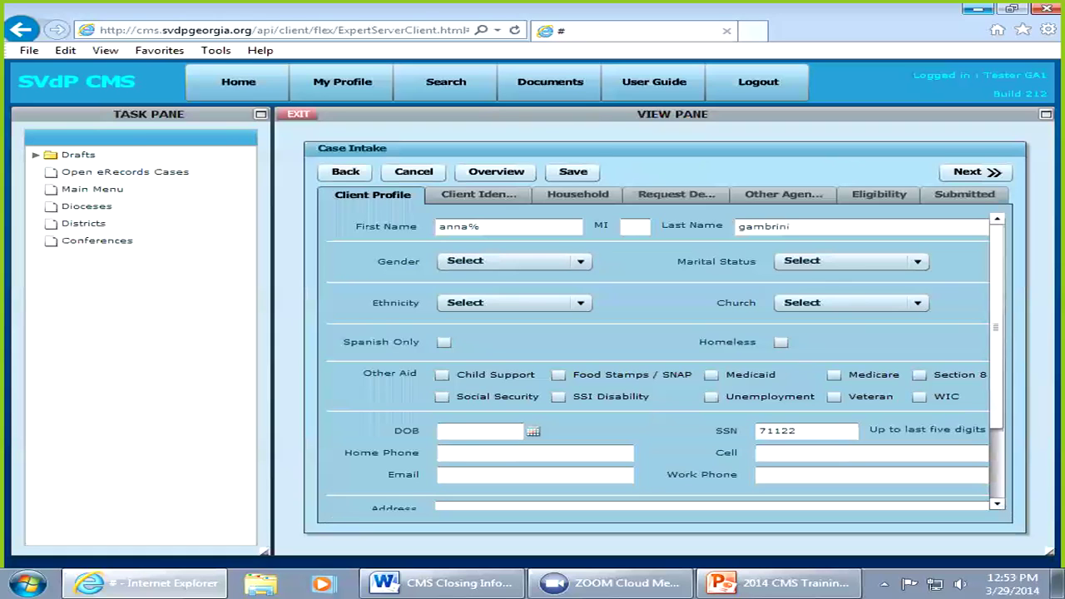
key(BackSpace)
text(marie)
key(Tab)
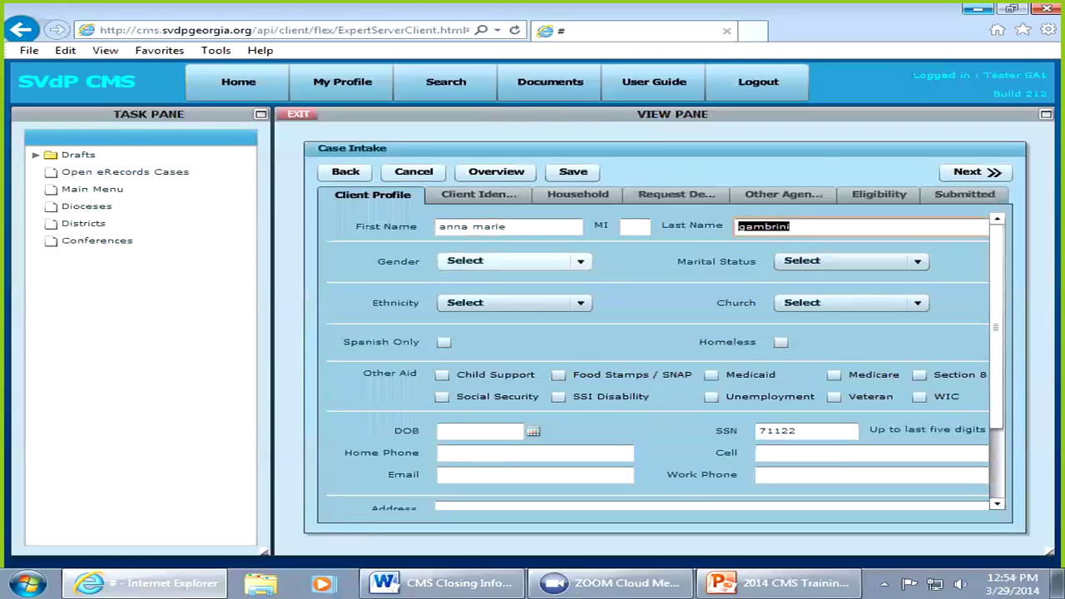
key(Tab)
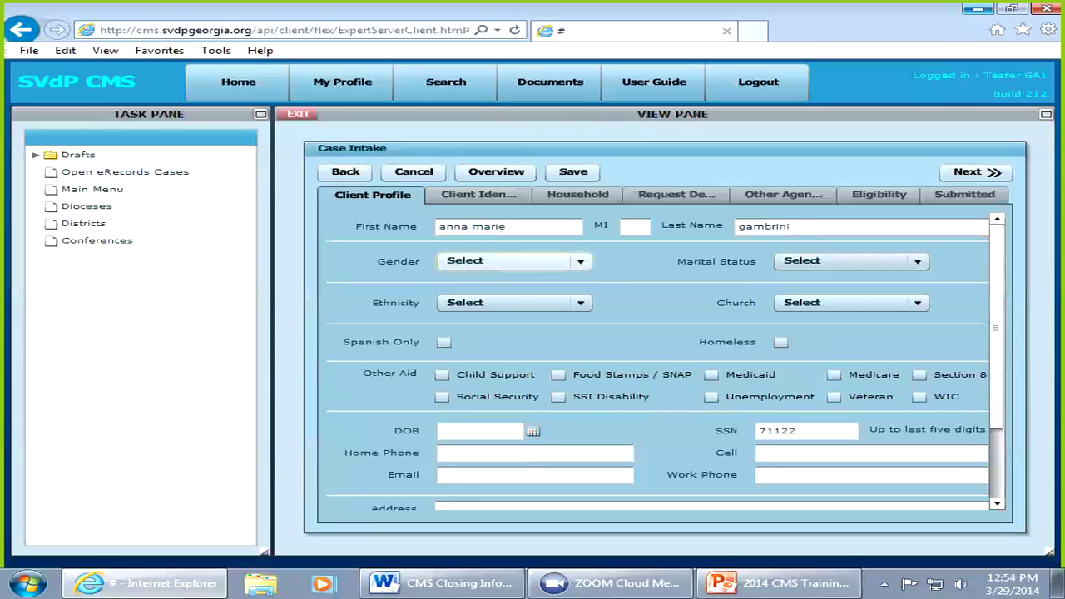
key(f)
key(ctrl+Down)
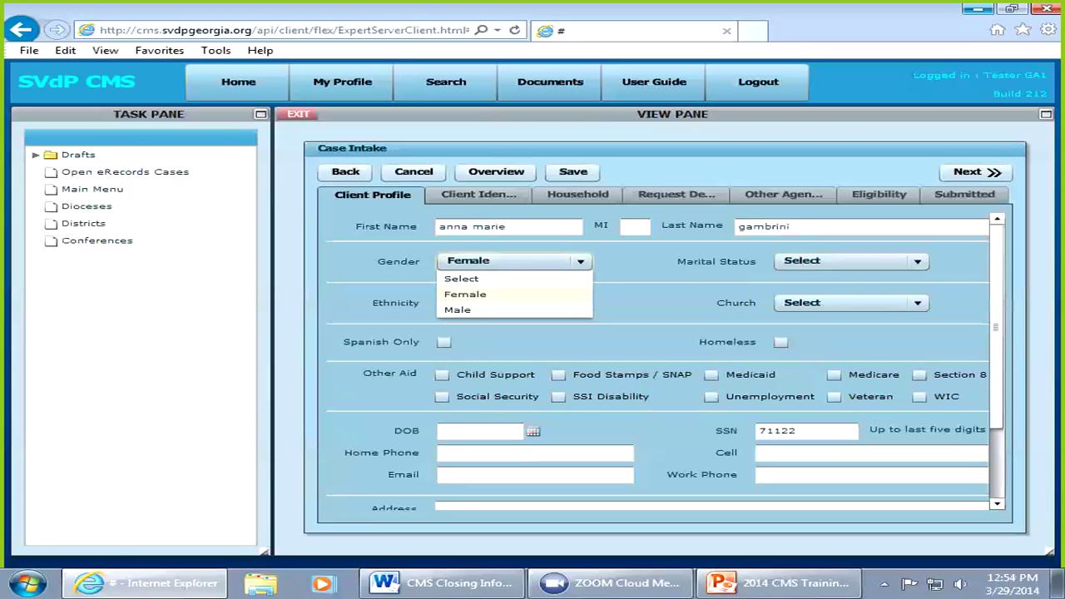
key(Return)
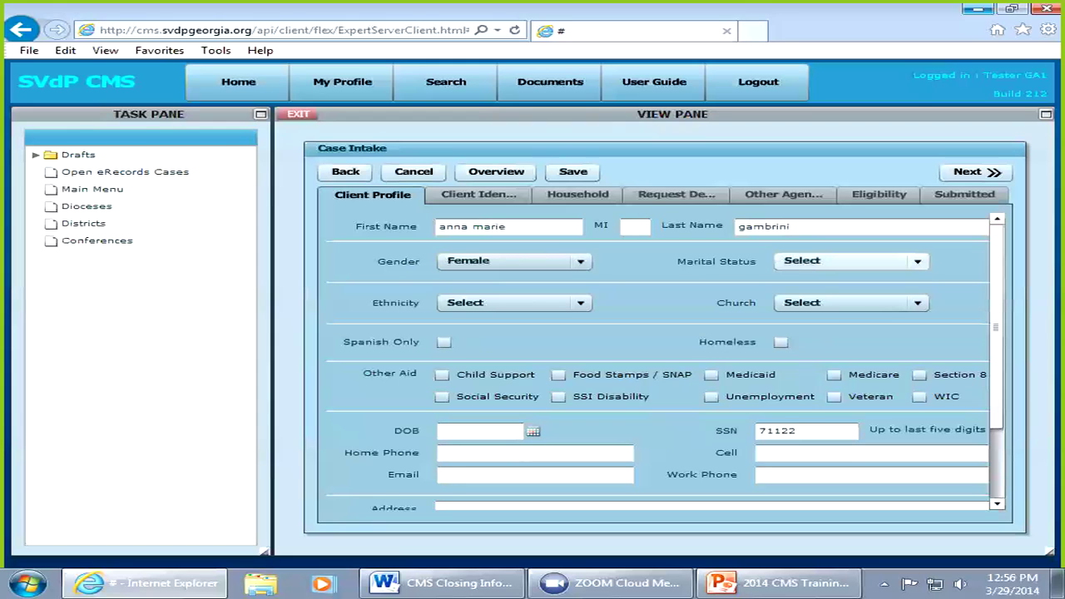
click(851, 260)
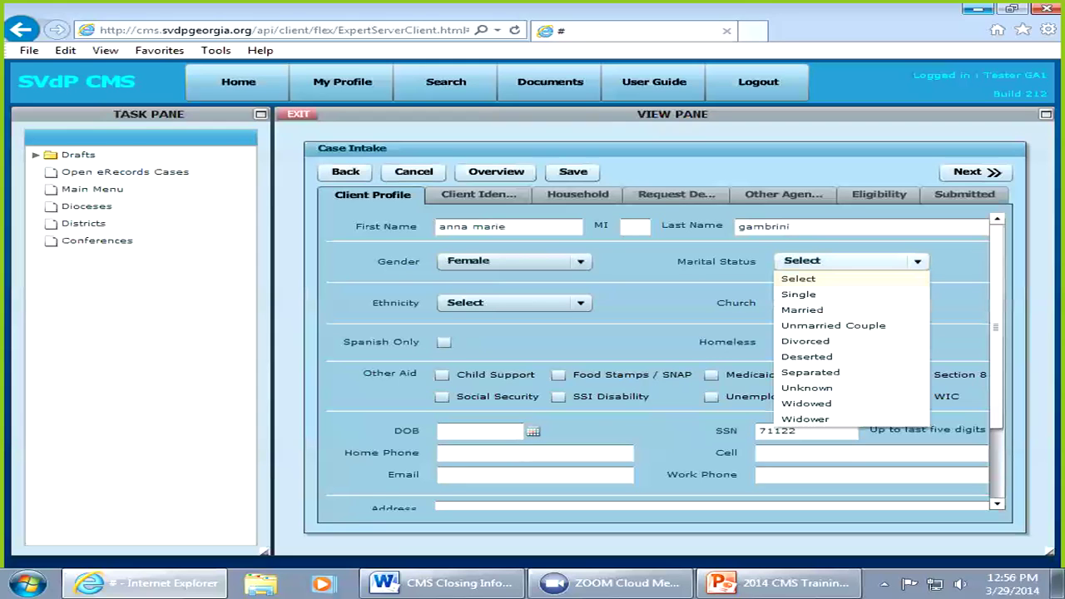
click(799, 279)
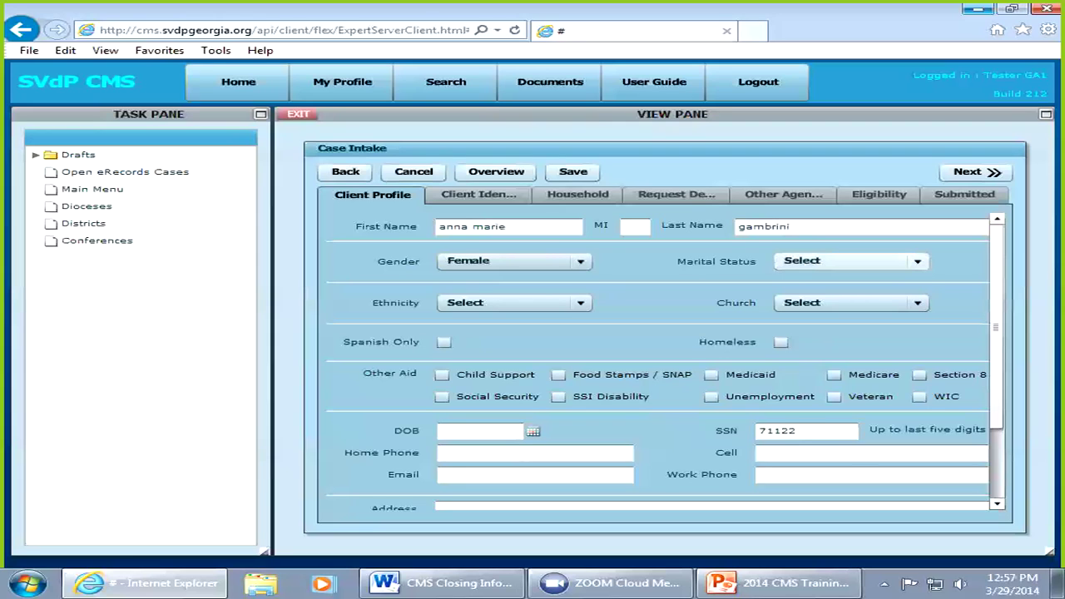
Step: Choose Single for Marital Status and O - Other for Ethnicity
click(917, 262)
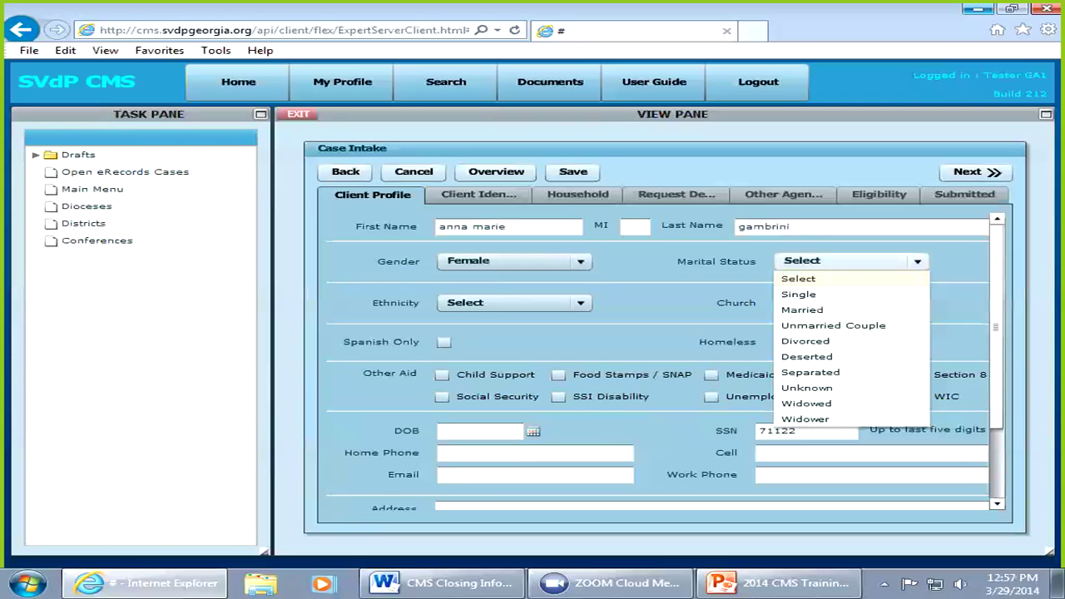
key(Down)
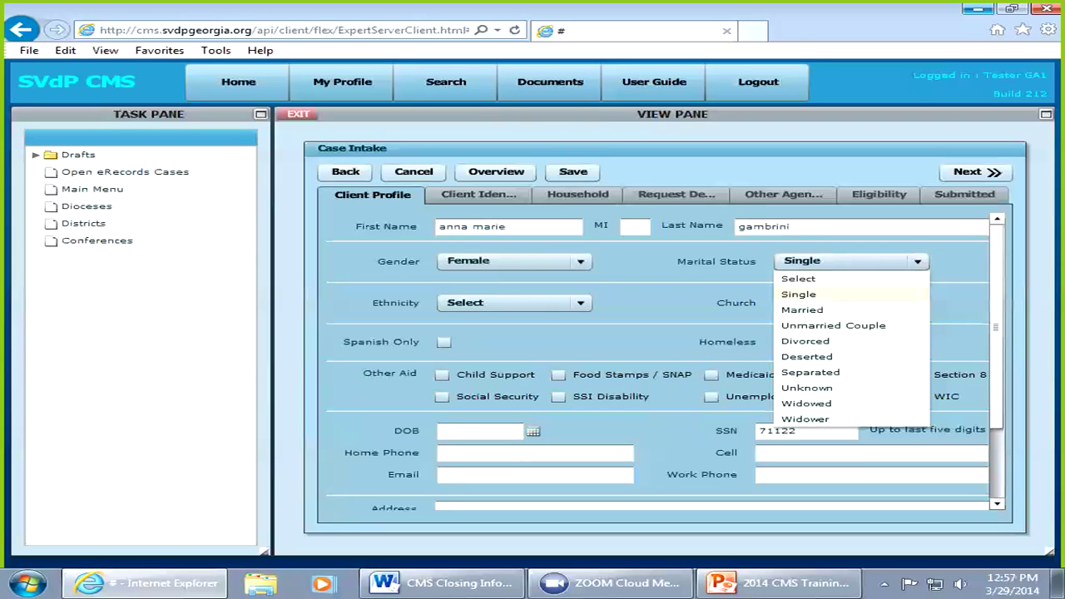
key(Return)
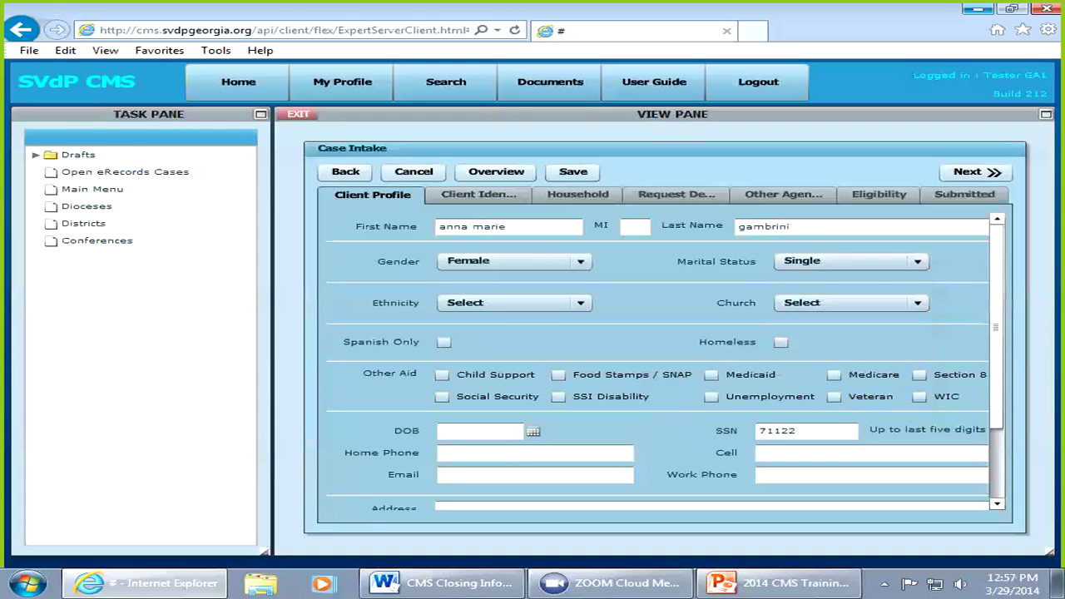
click(580, 303)
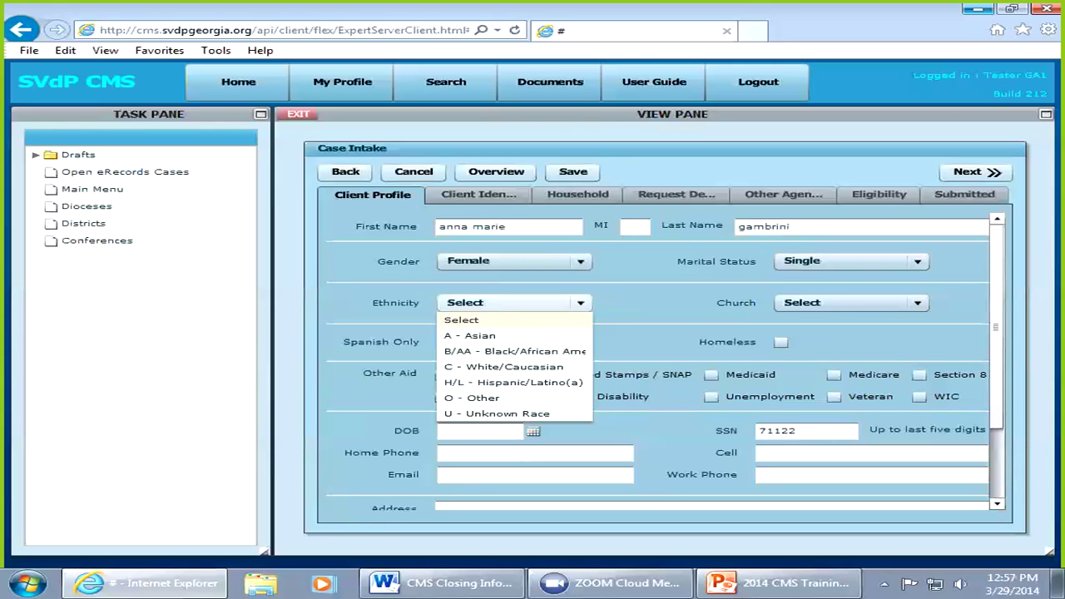
key(o)
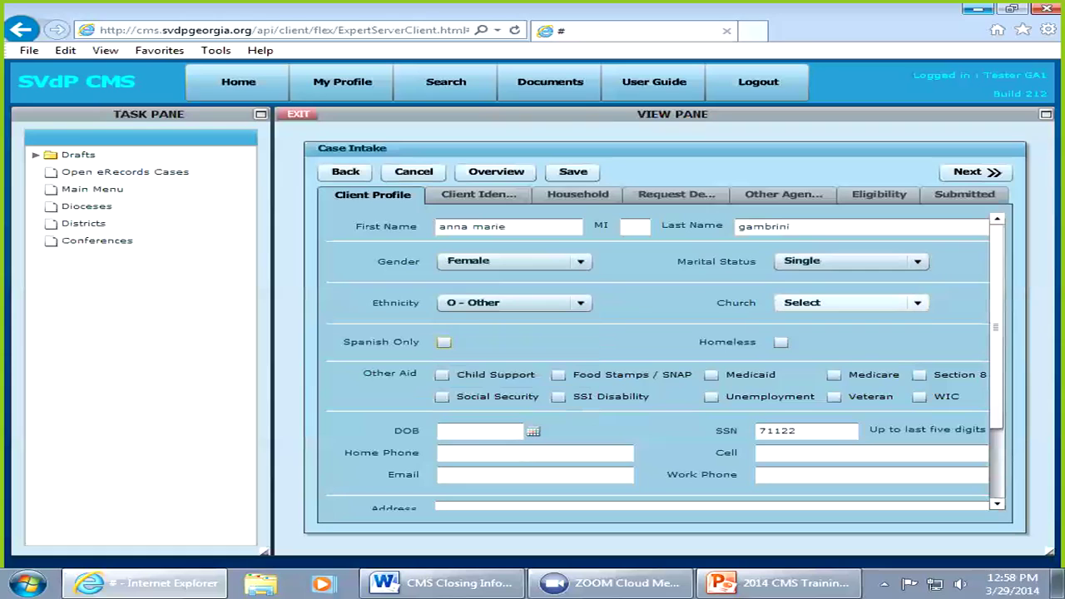
click(917, 303)
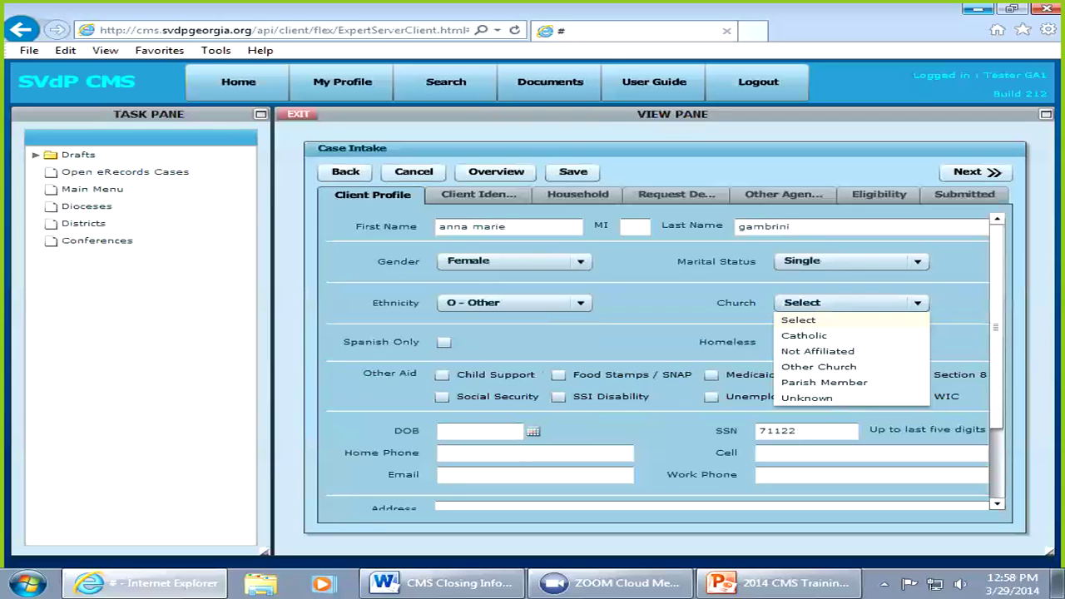
click(917, 303)
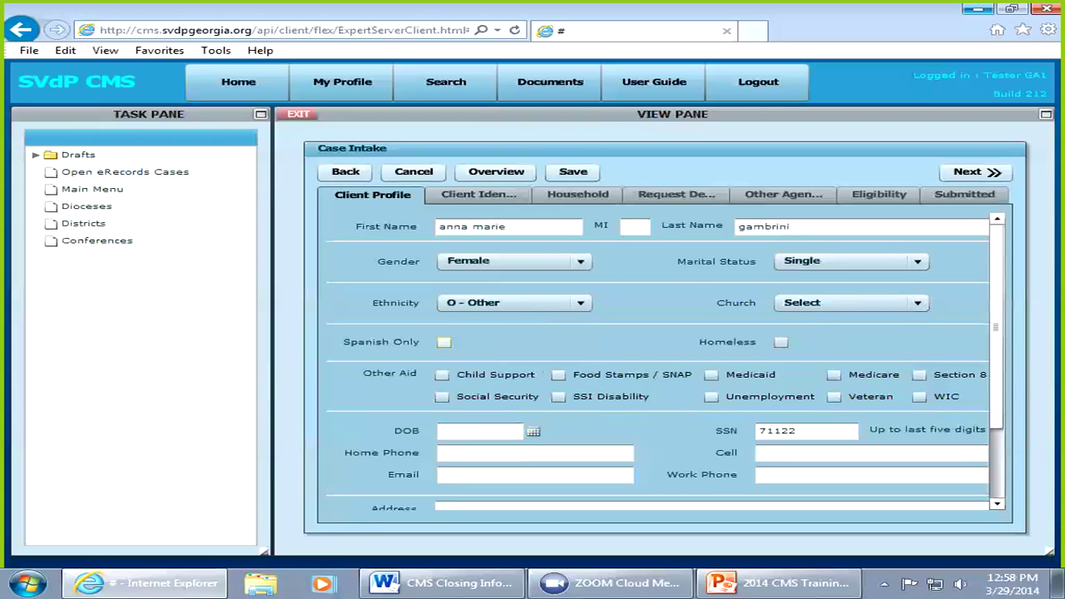
click(444, 342)
click(444, 342)
Step: Tick Food Stamps / SNAP, then enter the client's date of birth and cell phone number
click(558, 375)
text(02/02/1990)
click(870, 454)
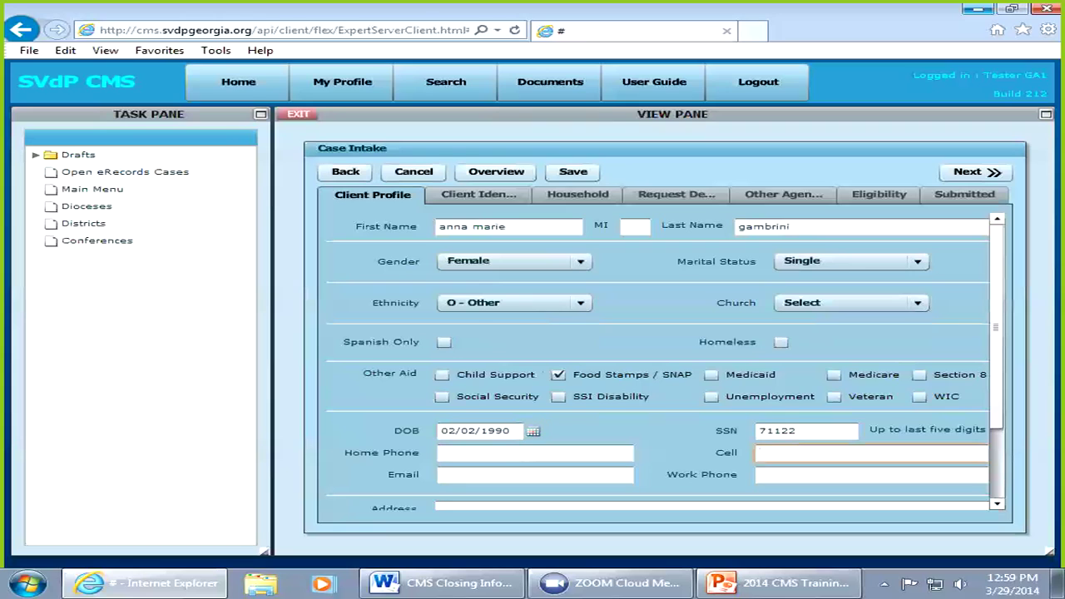
key(Tab)
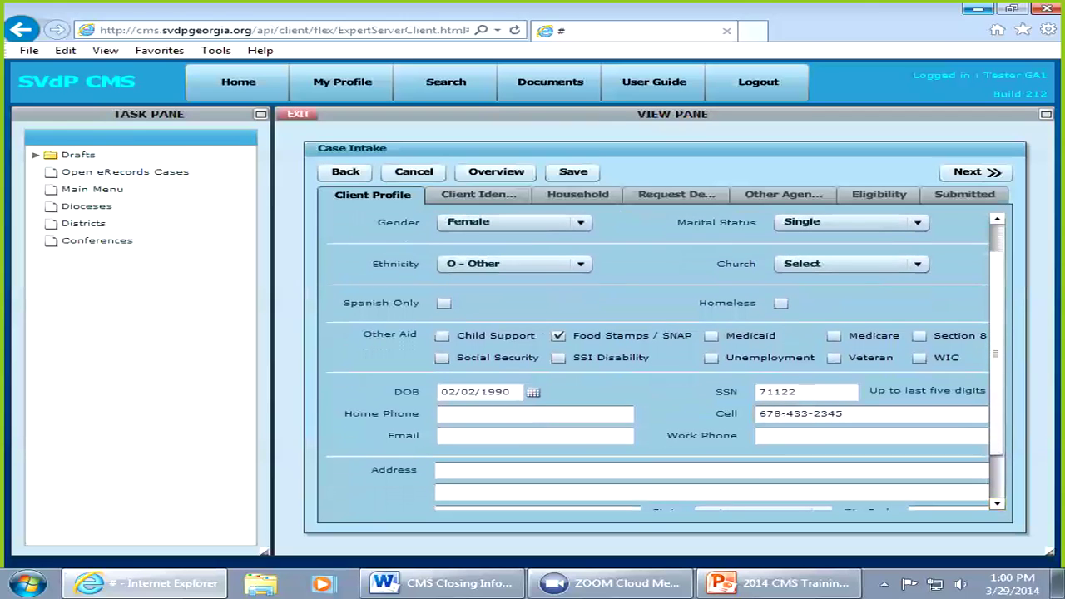
Step: Enter the client's street address and city, fixing typing mistakes
click(441, 470)
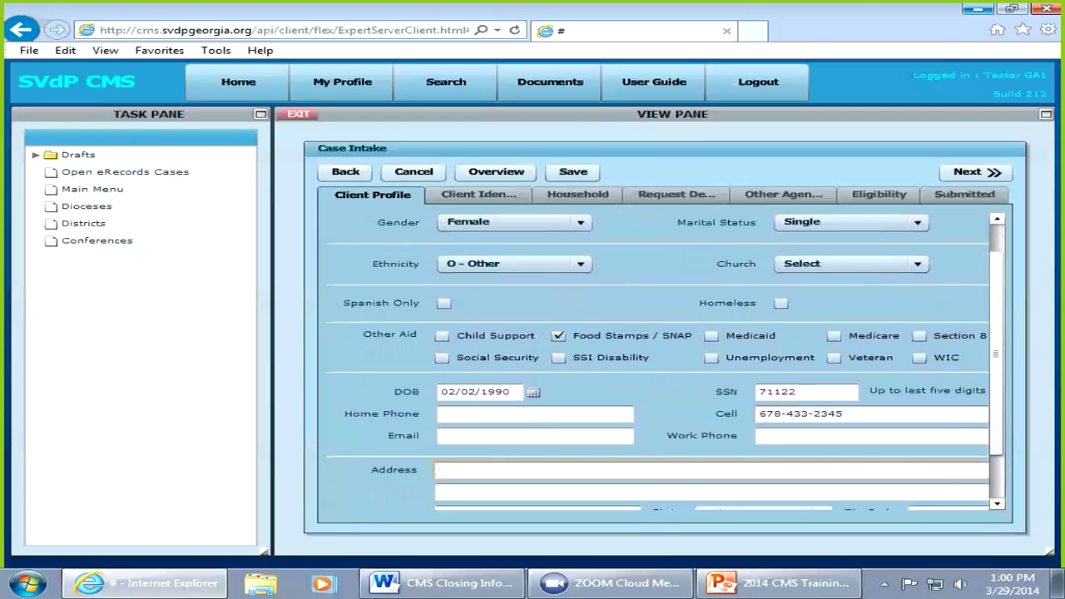
scroll(665, 362, down, 2)
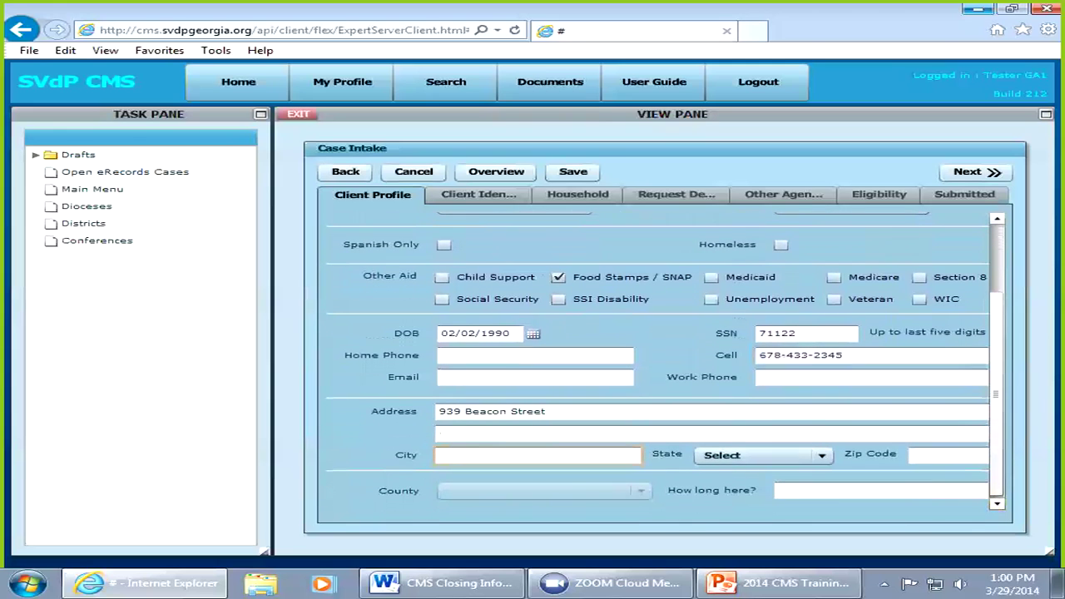
text(Snellville)
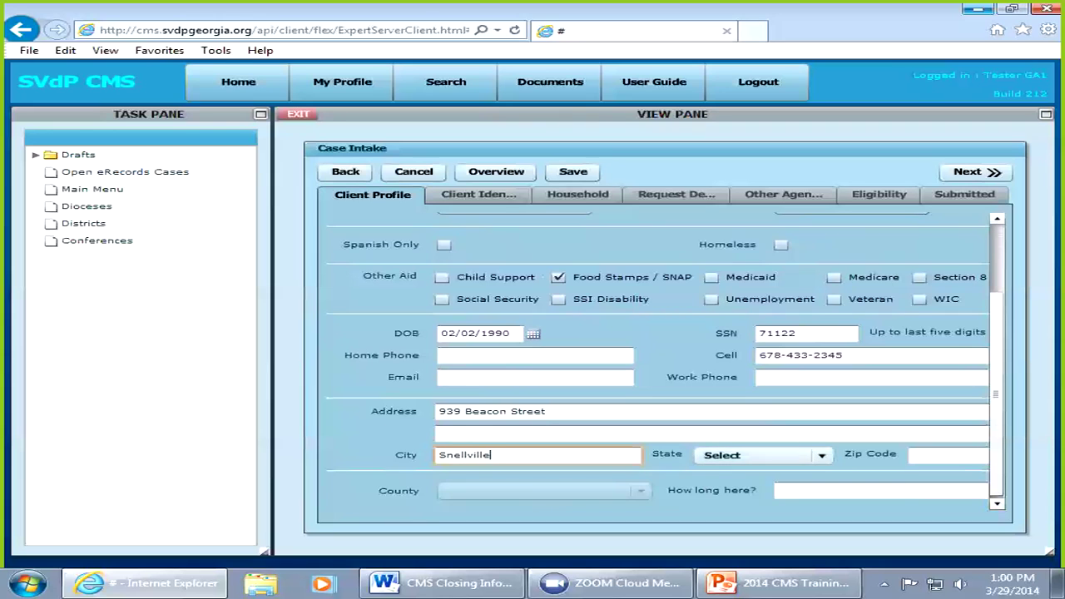
text(g)
key(BackSpace)
Step: Set the state to Georgia, enter a partial zip code, and choose Gwinnett County
click(762, 456)
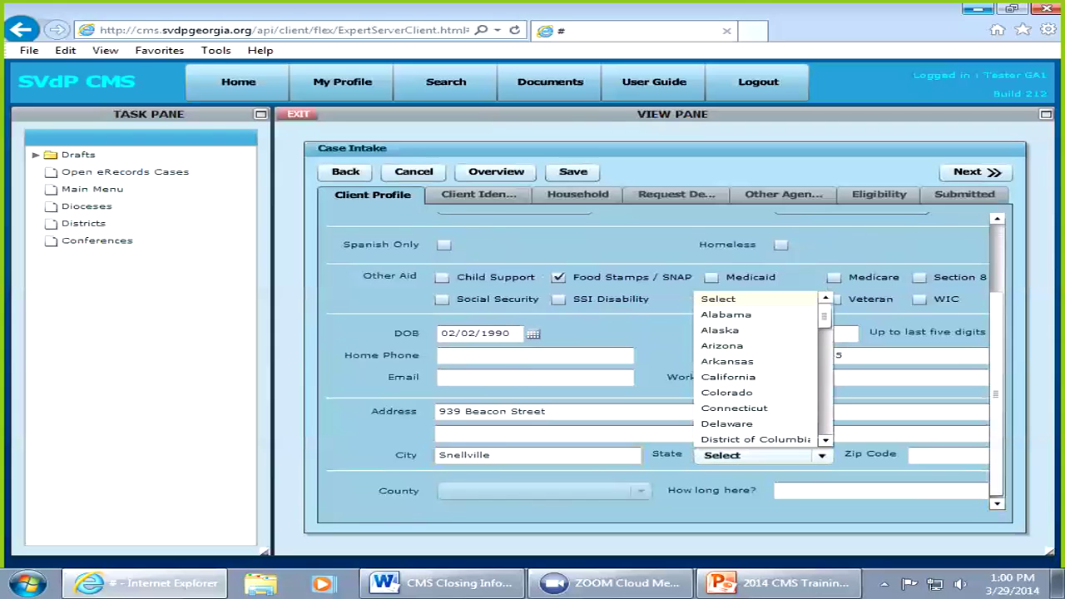
key(g)
key(Return)
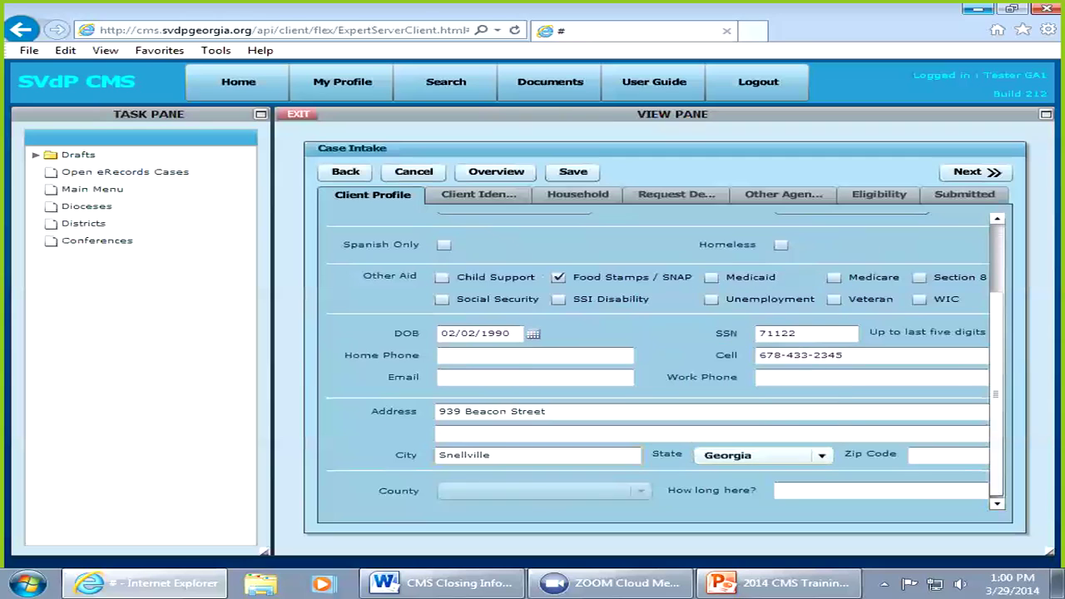
key(Tab)
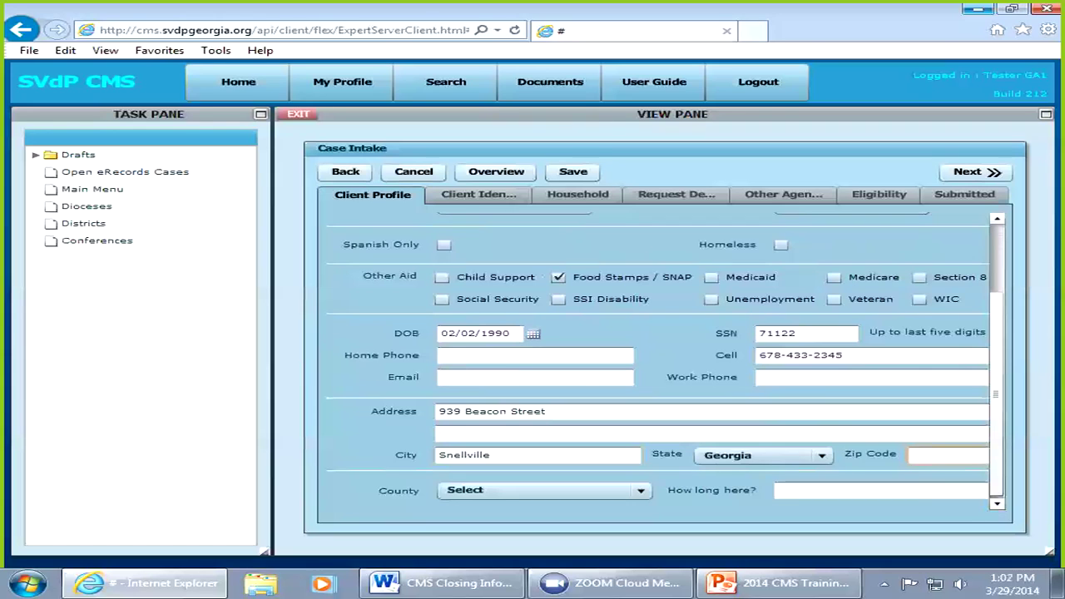
text(3000)
key(Tab)
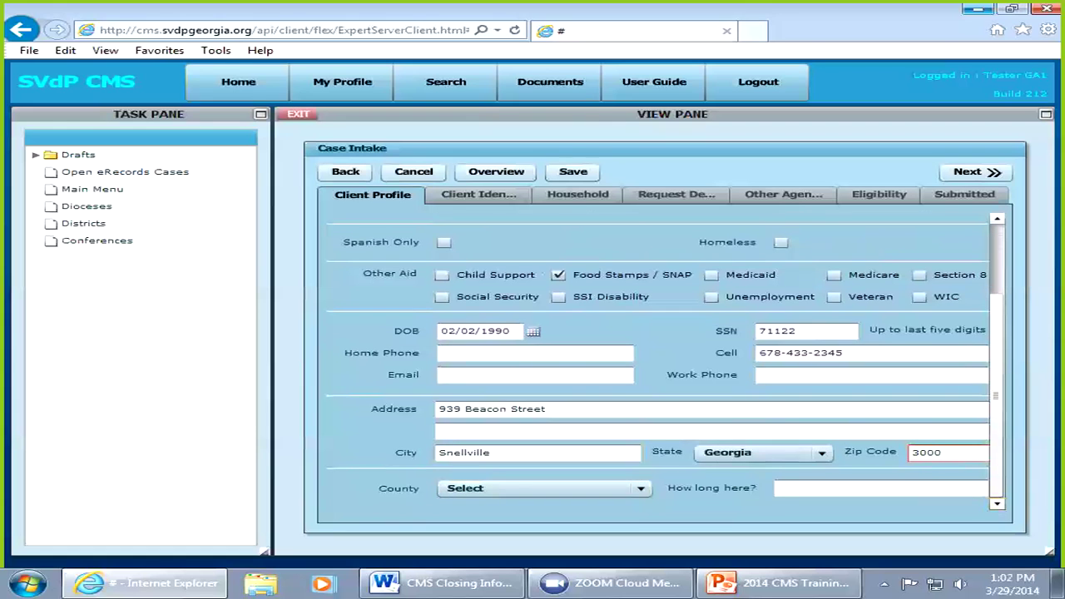
click(641, 489)
key(g)
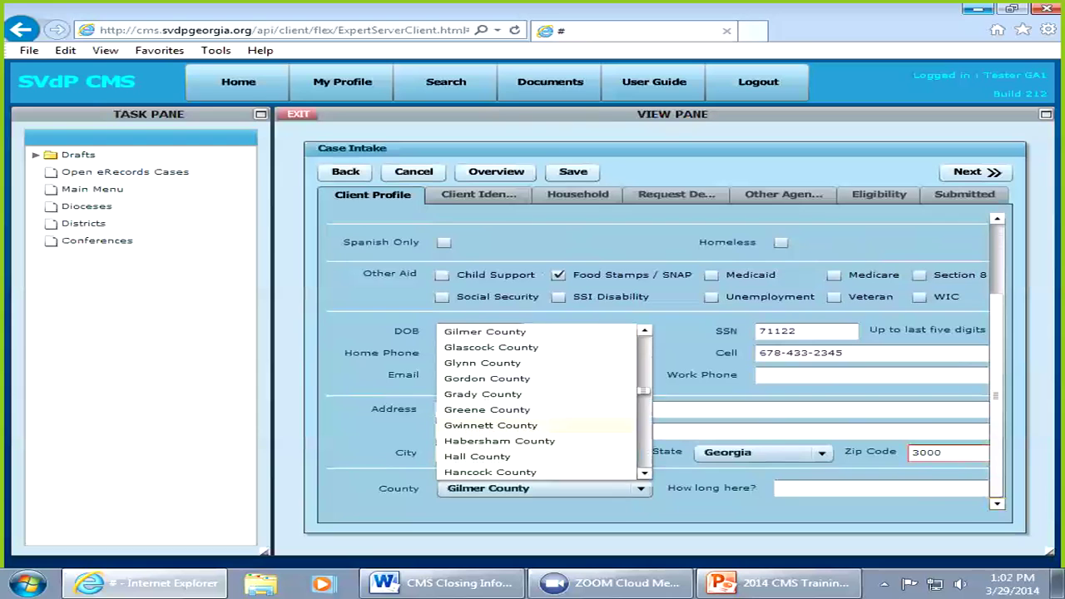
click(491, 425)
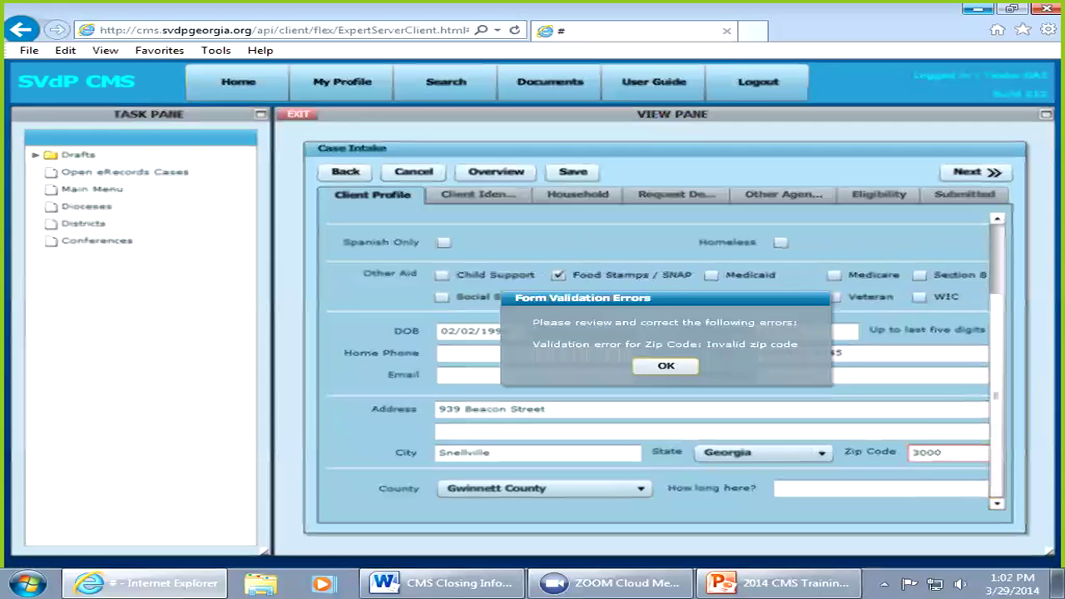
Step: Dismiss the invalid-zip error, complete the zip code to five digits, and continue
key(Return)
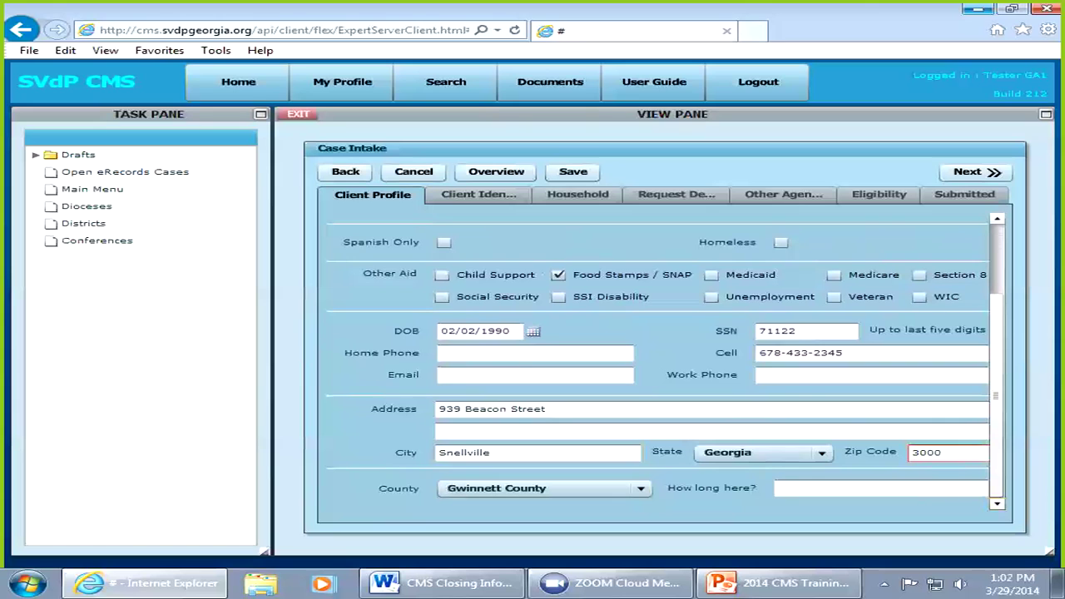
click(945, 452)
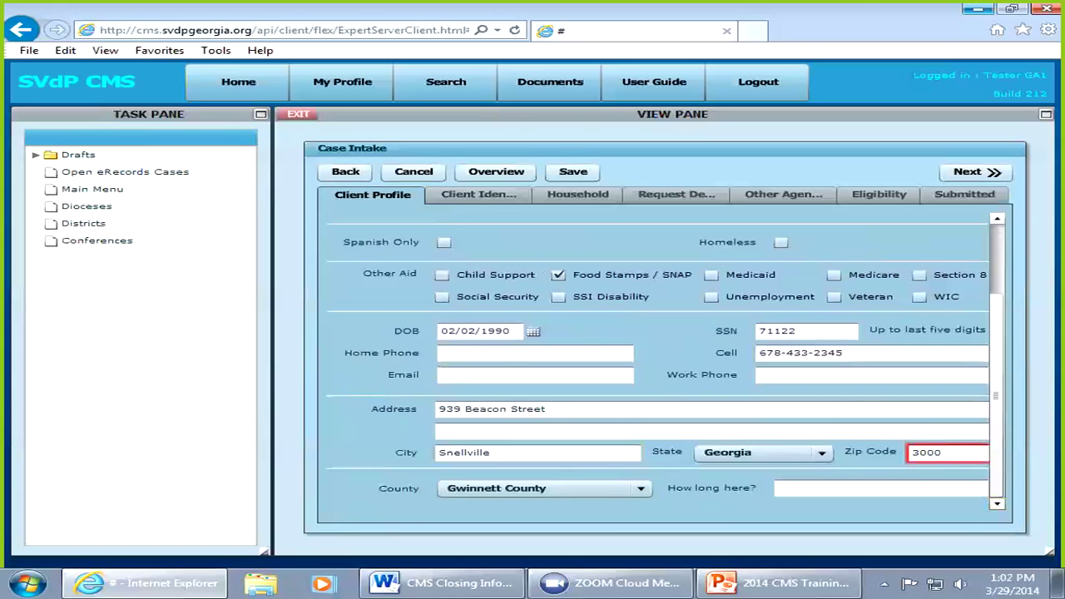
text(0)
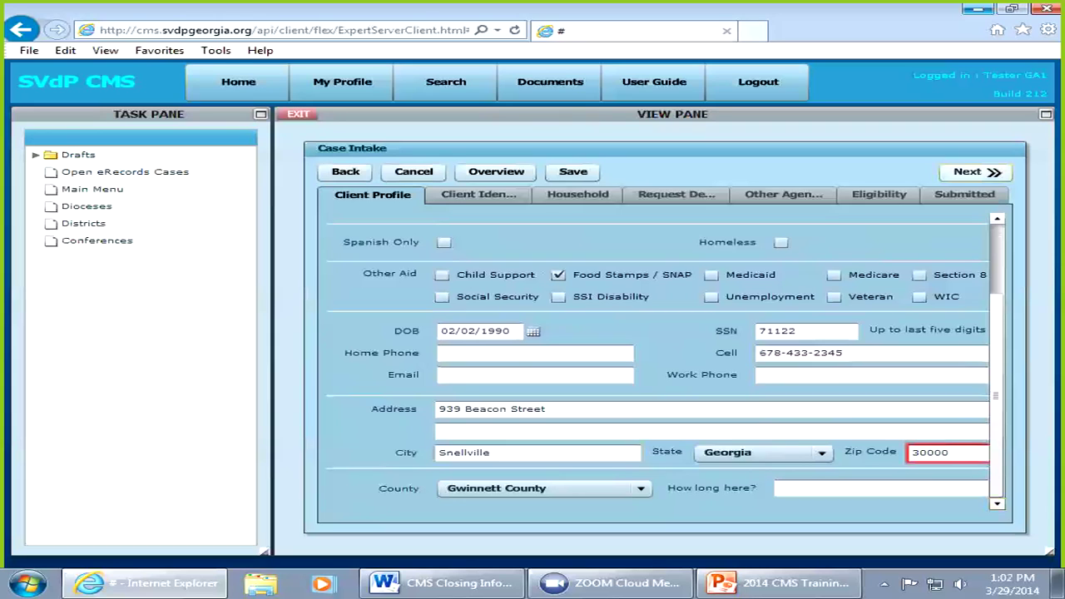
click(976, 172)
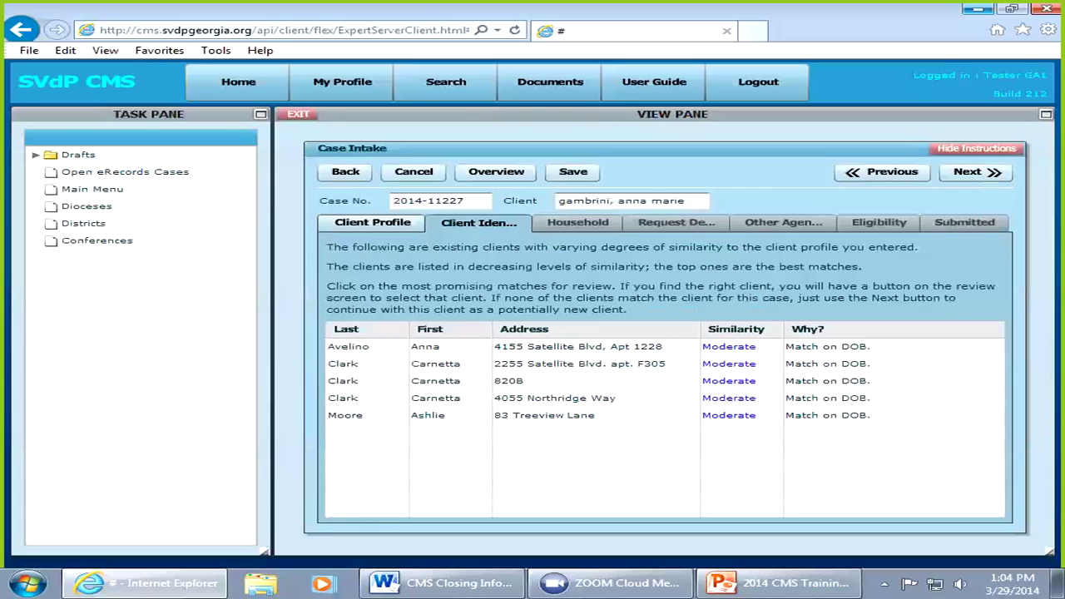
Step: Advance from Client Identification to the Household tab of the Case Intake
click(976, 172)
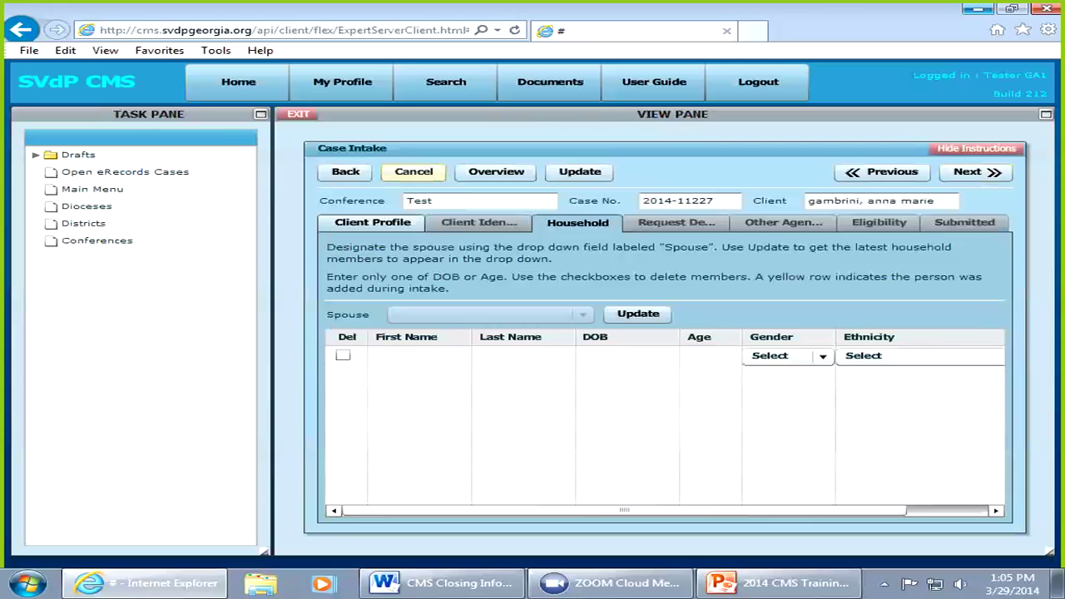
Step: Cancel the unfinished case intake and confirm deleting the case
click(414, 171)
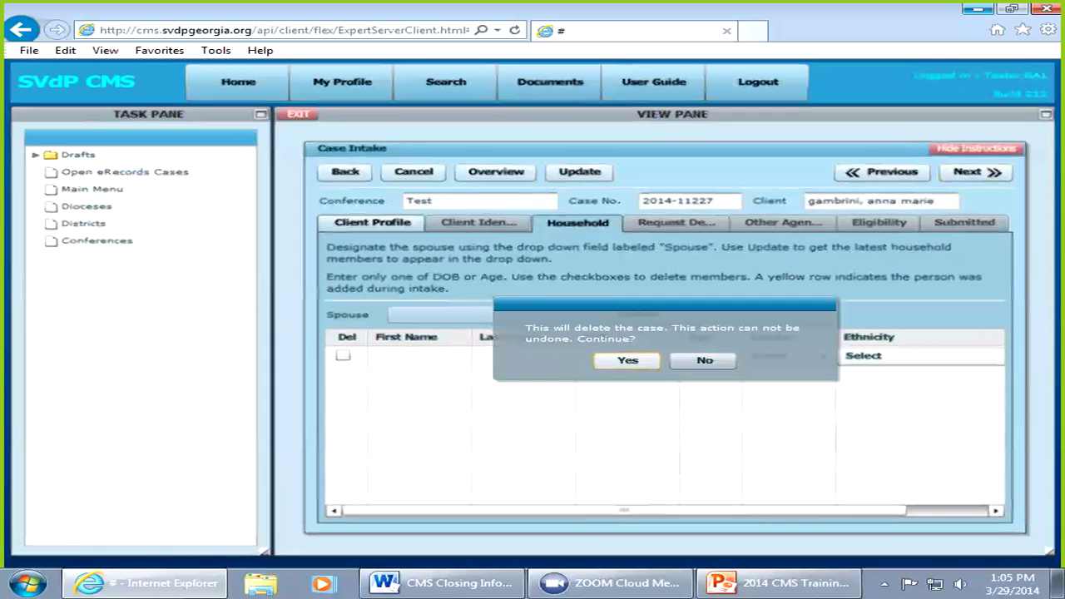
click(628, 359)
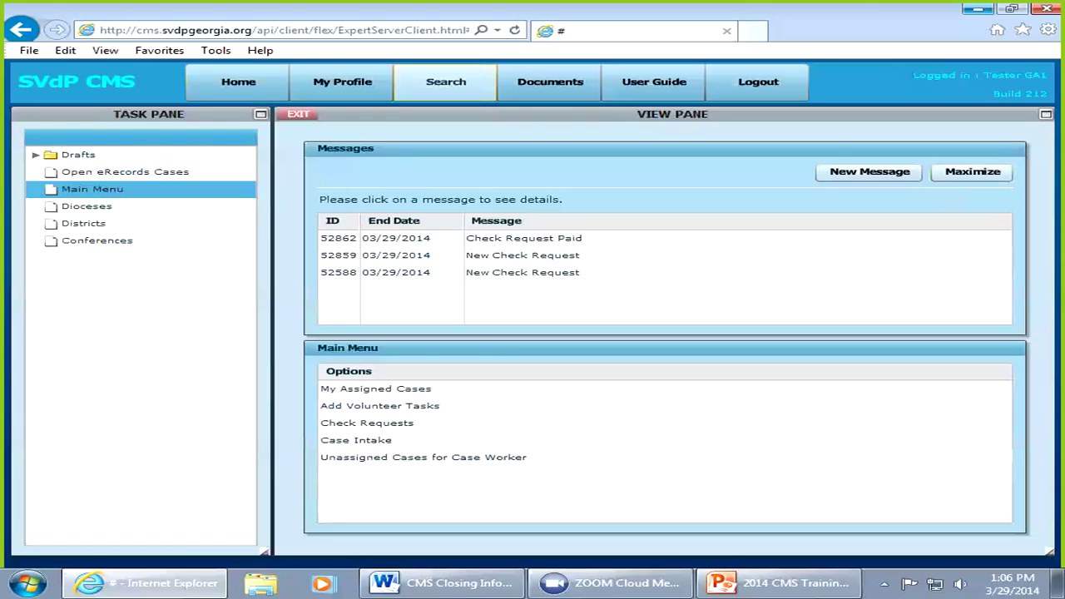
Step: Open the Clients search form, then go back to the spx.org school website
click(446, 82)
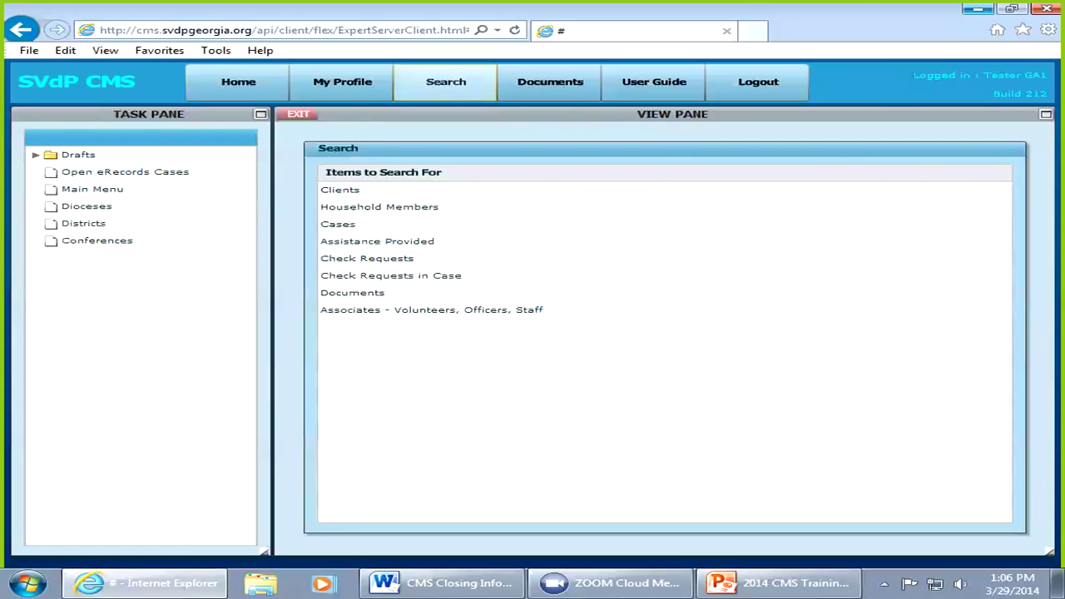
click(340, 190)
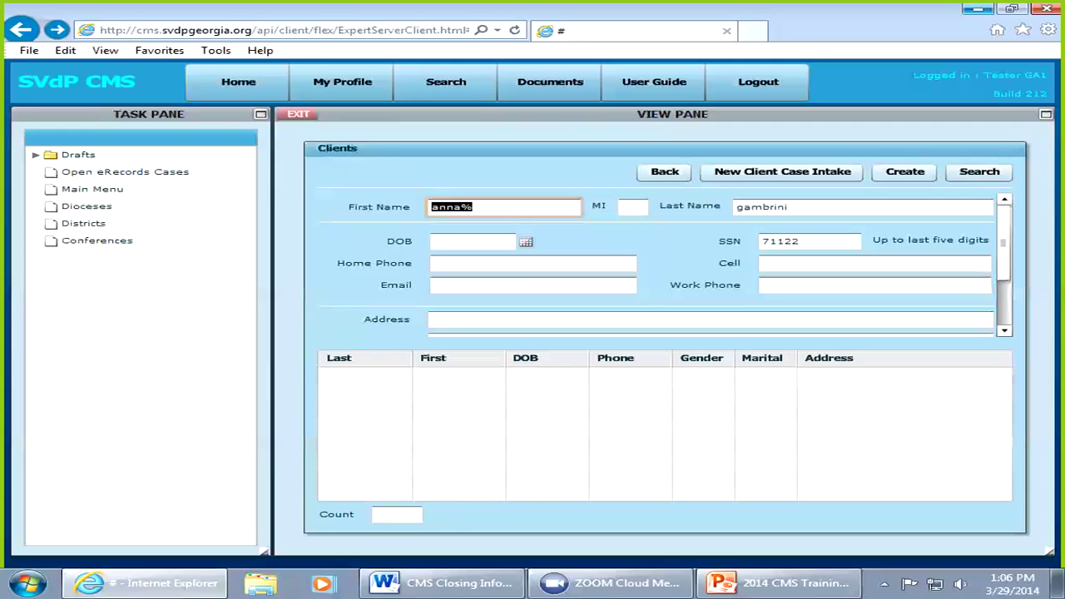
key(BackSpace)
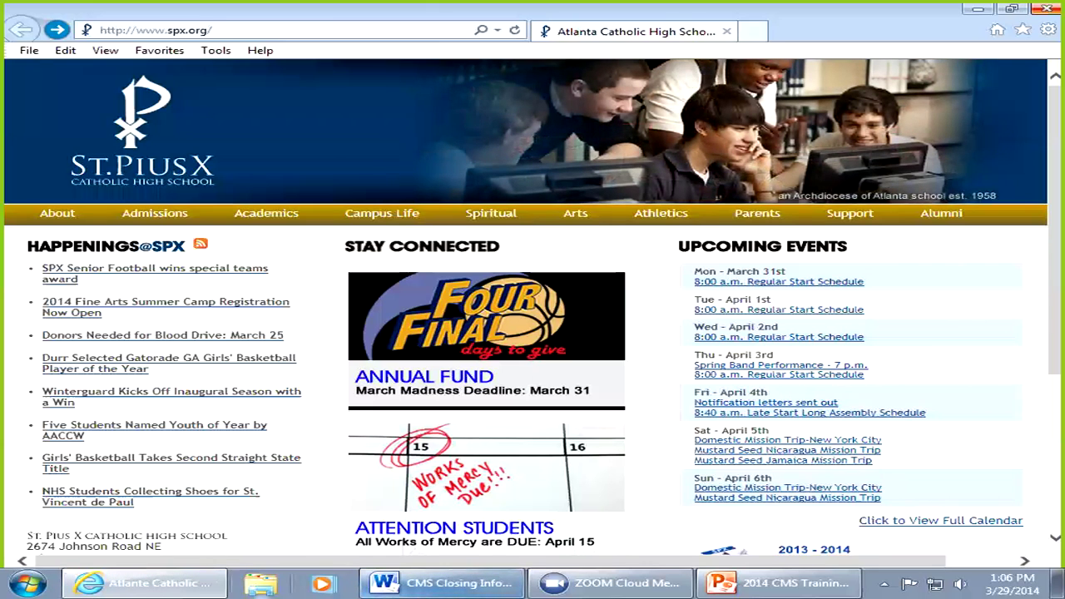
key(alt+Tab)
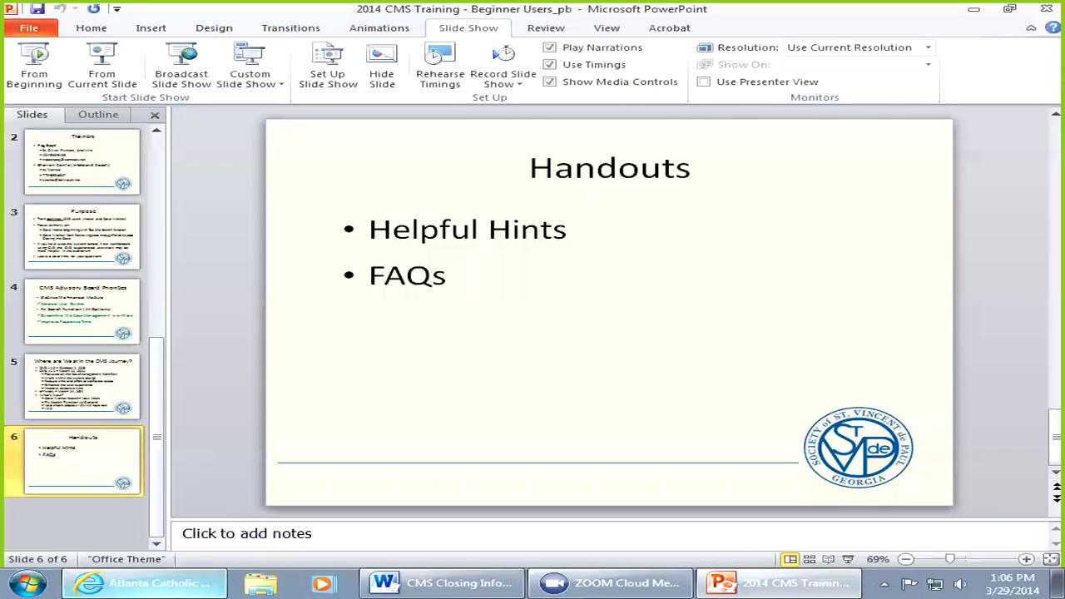
key(alt+Tab)
key(alt+Tab)
key(alt+Tab)
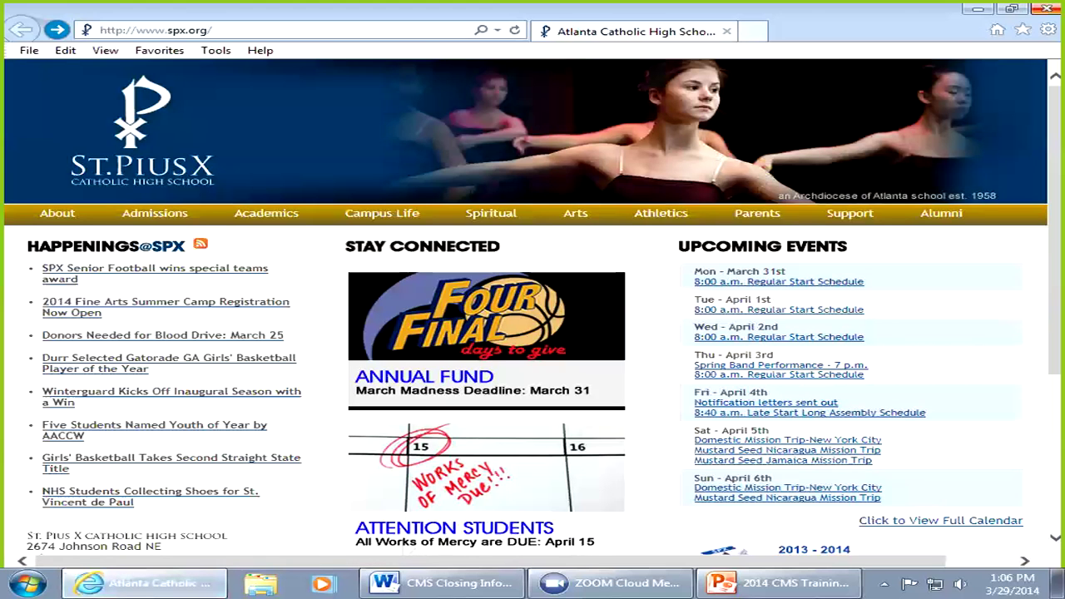
Step: Return to cms.svdpgeorgia.org and open the Clients search
click(157, 30)
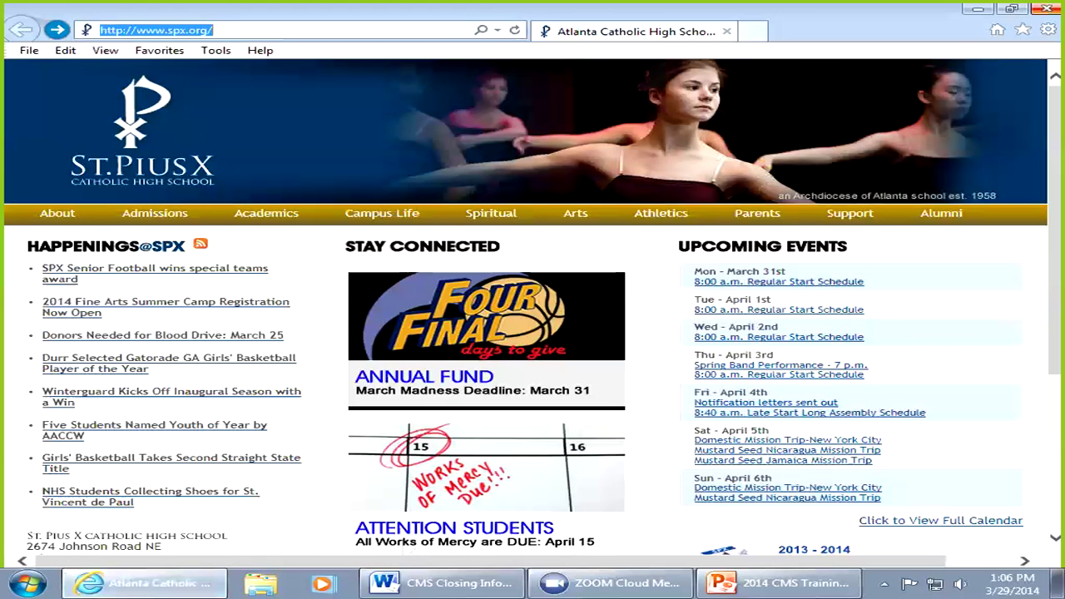
key(BackSpace)
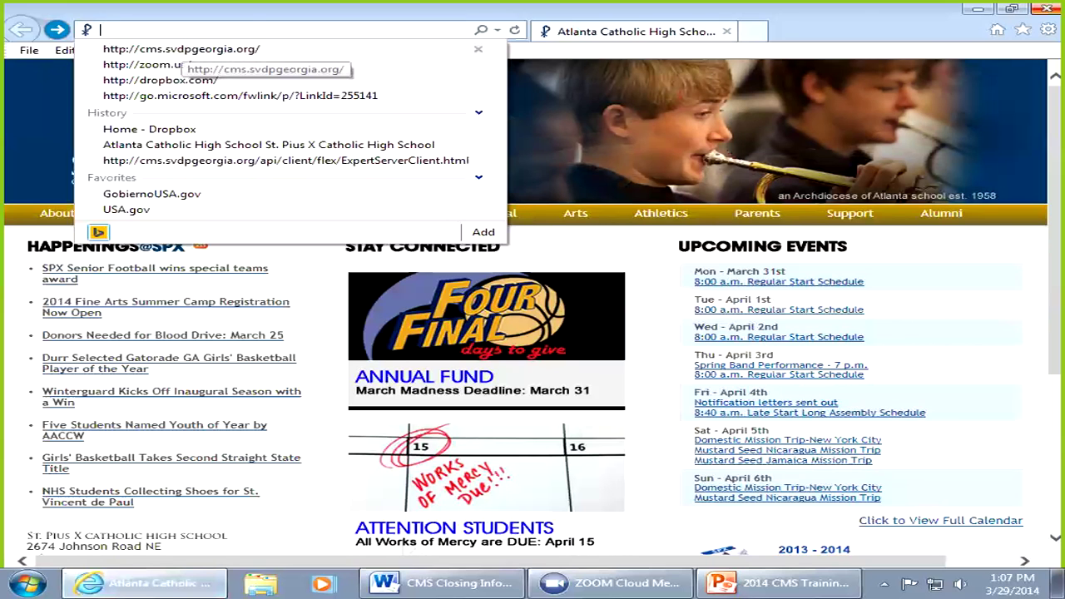
click(181, 49)
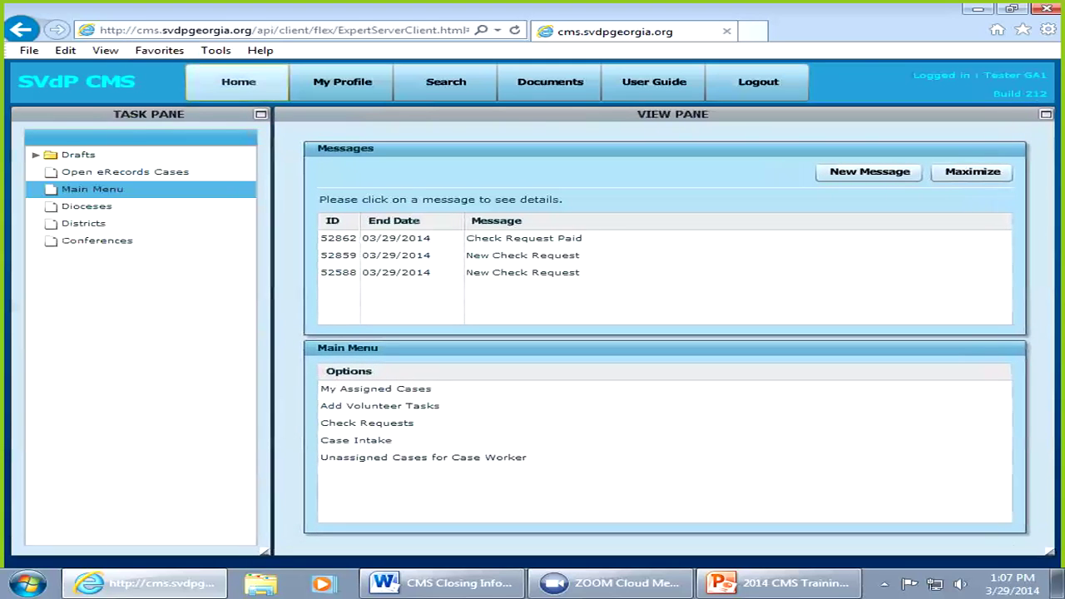
click(441, 82)
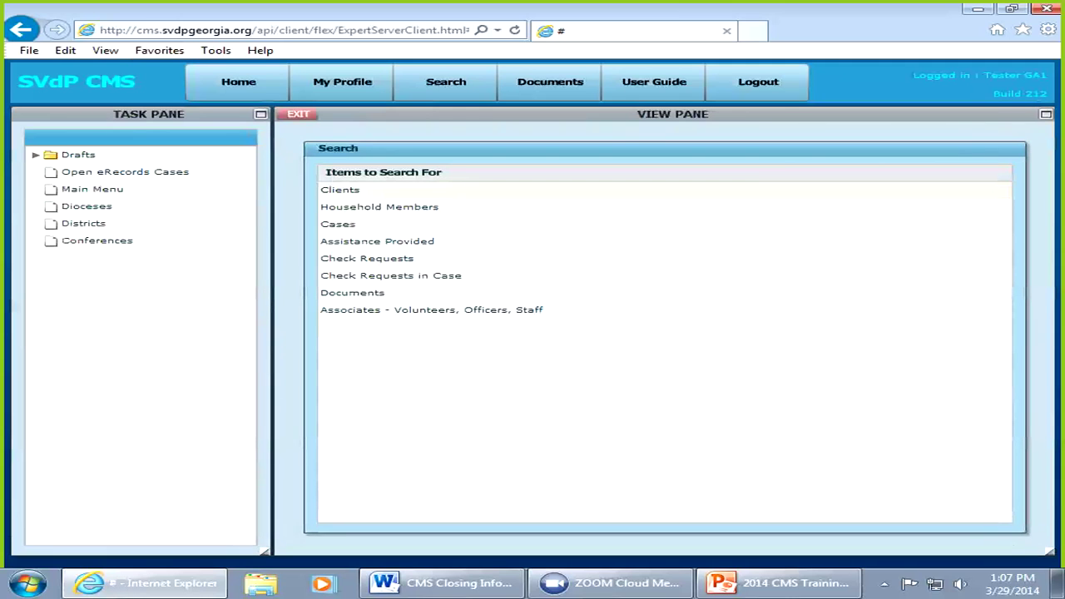
click(340, 189)
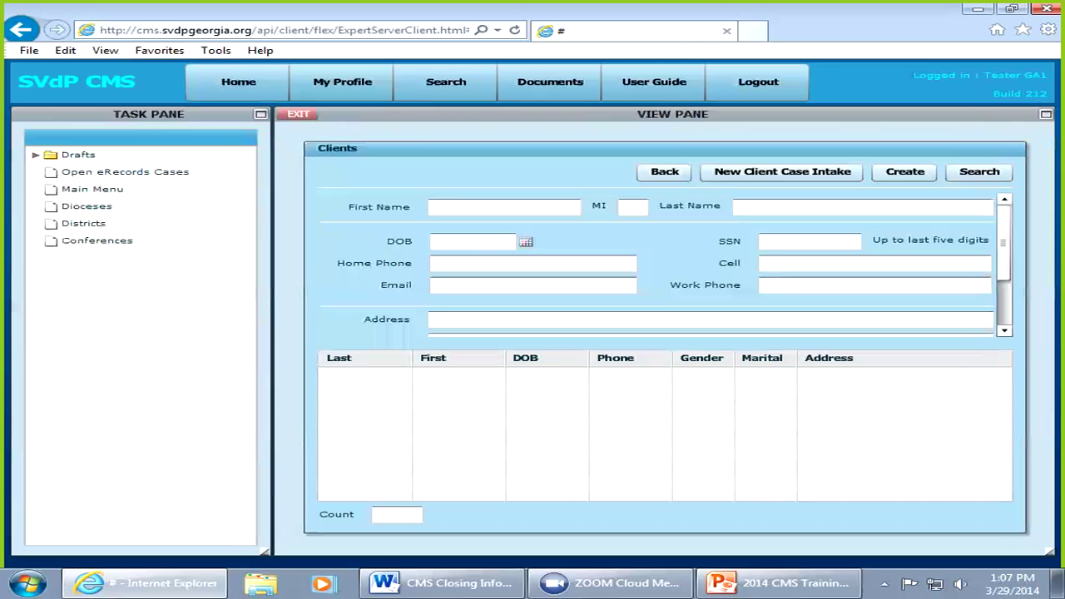
Step: Enter the client's first name in the Clients search First Name field
click(504, 207)
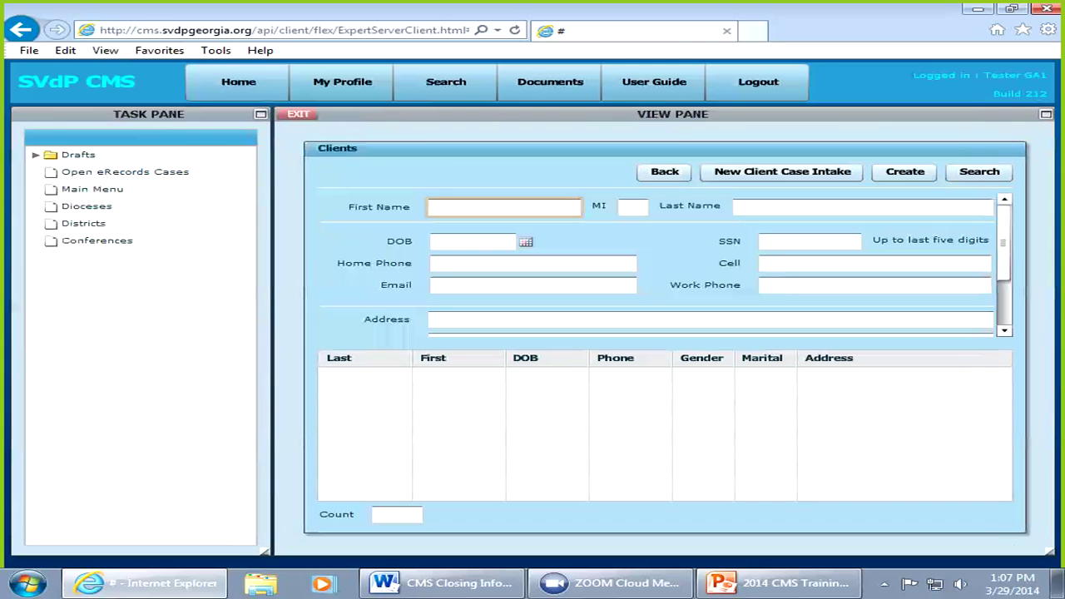
click(863, 207)
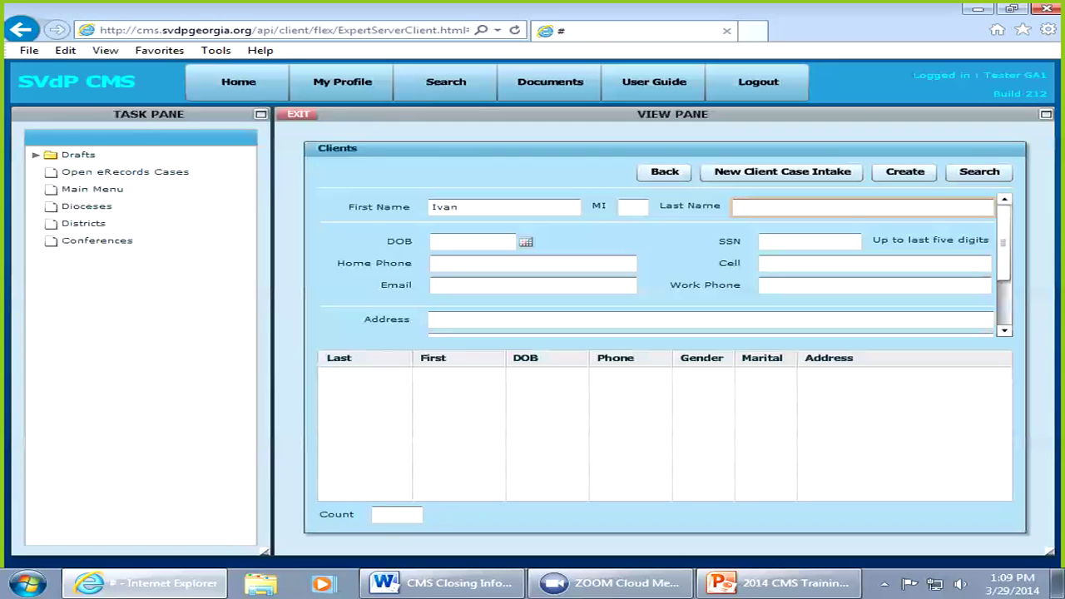
Step: Add the client's last name and run the search, returning one matching record
click(472, 241)
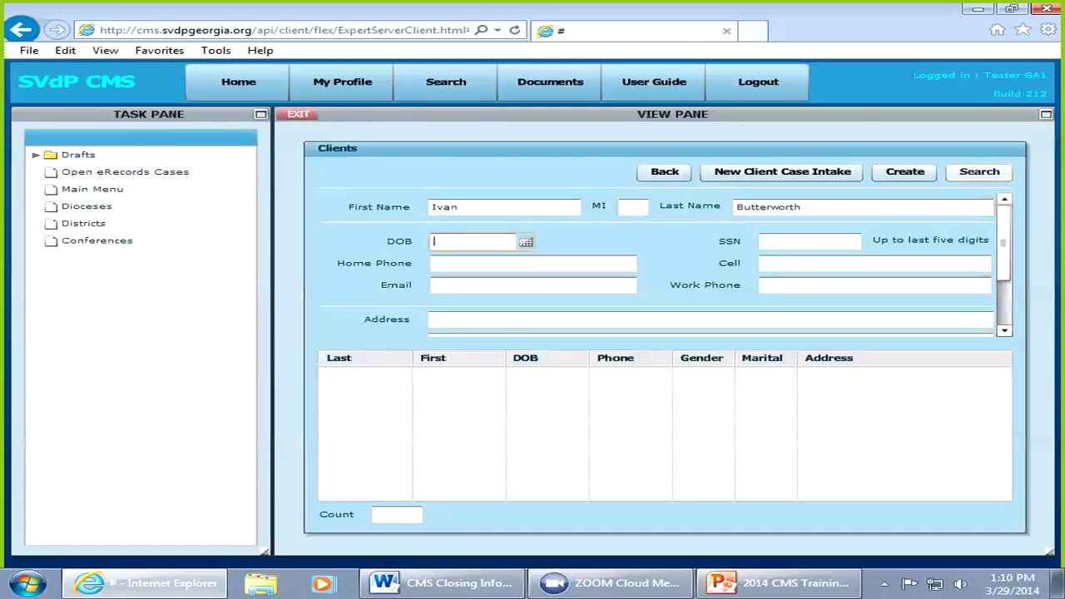
key(Return)
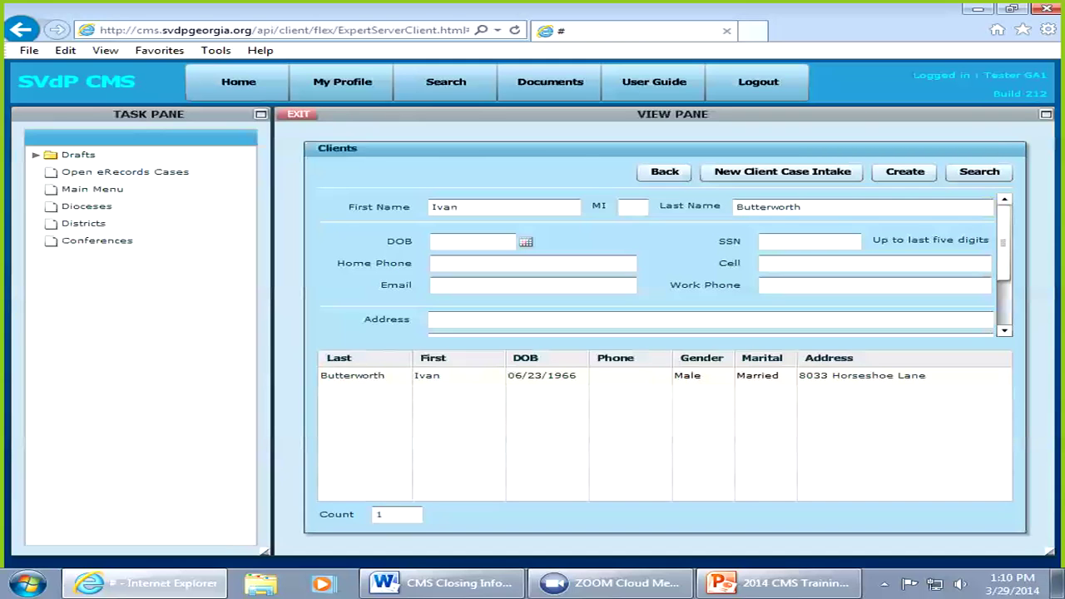
Step: Open the matching client's record and scroll down through its Profile tab
double_click(633, 375)
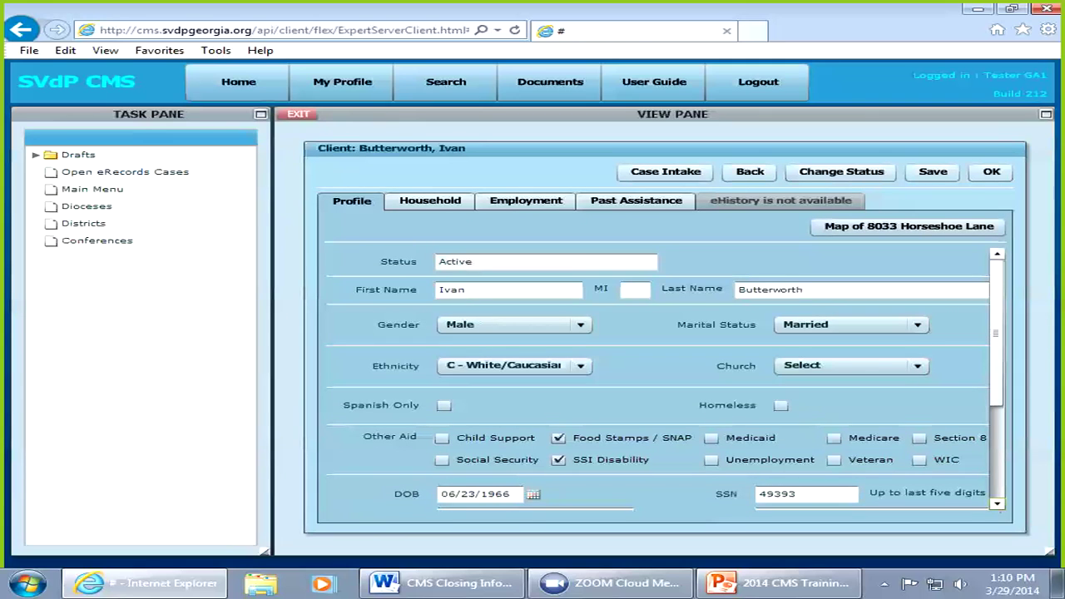
click(997, 505)
click(996, 504)
click(997, 504)
click(997, 504)
click(997, 504)
click(997, 504)
click(996, 504)
click(997, 504)
click(996, 504)
click(997, 504)
click(996, 505)
Step: Review the Active profile's SNAP and SSI Disability details, then start a new Case Intake
scroll(996, 504, down, 5)
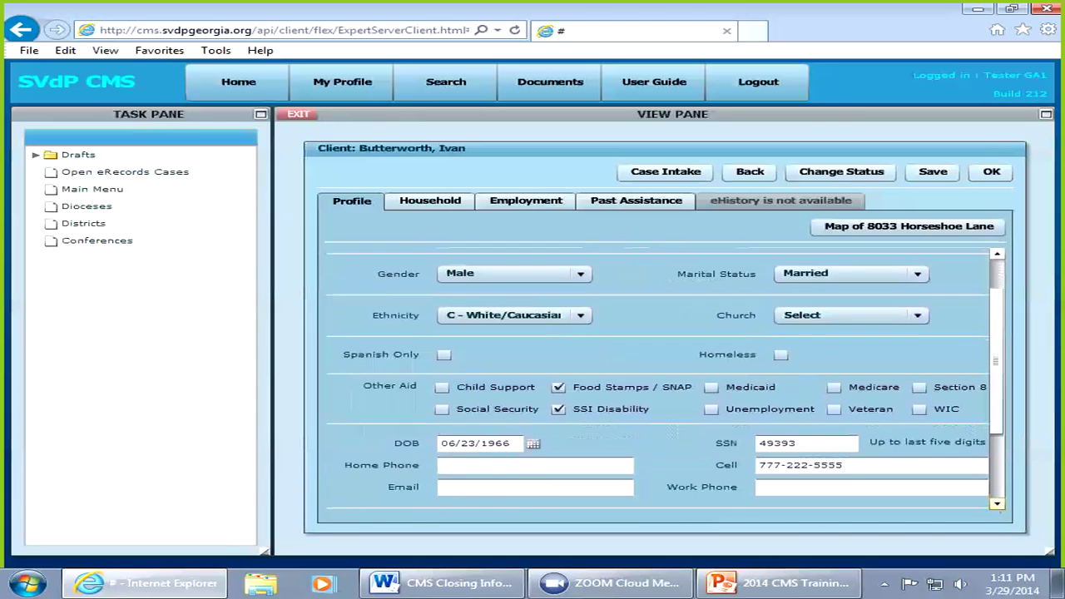
scroll(997, 504, down, 1)
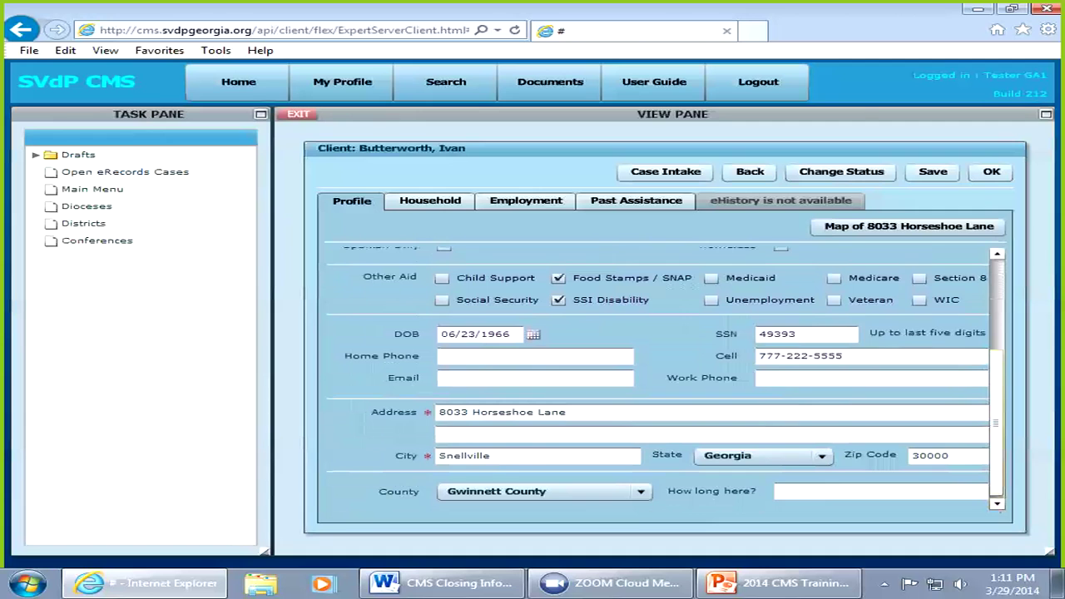
scroll(666, 378, up, 3)
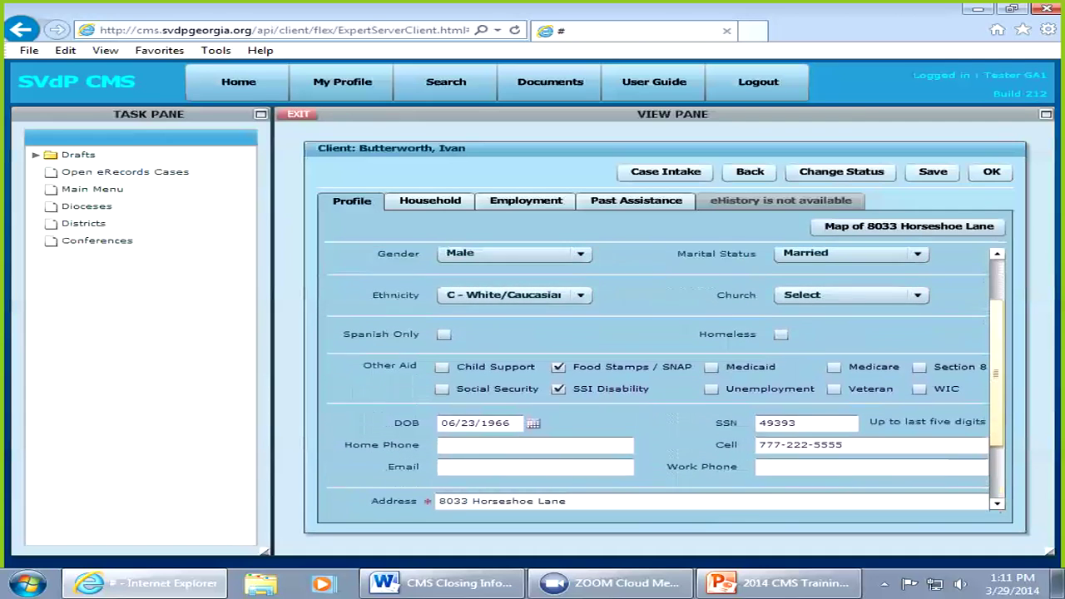
scroll(665, 378, up, 1)
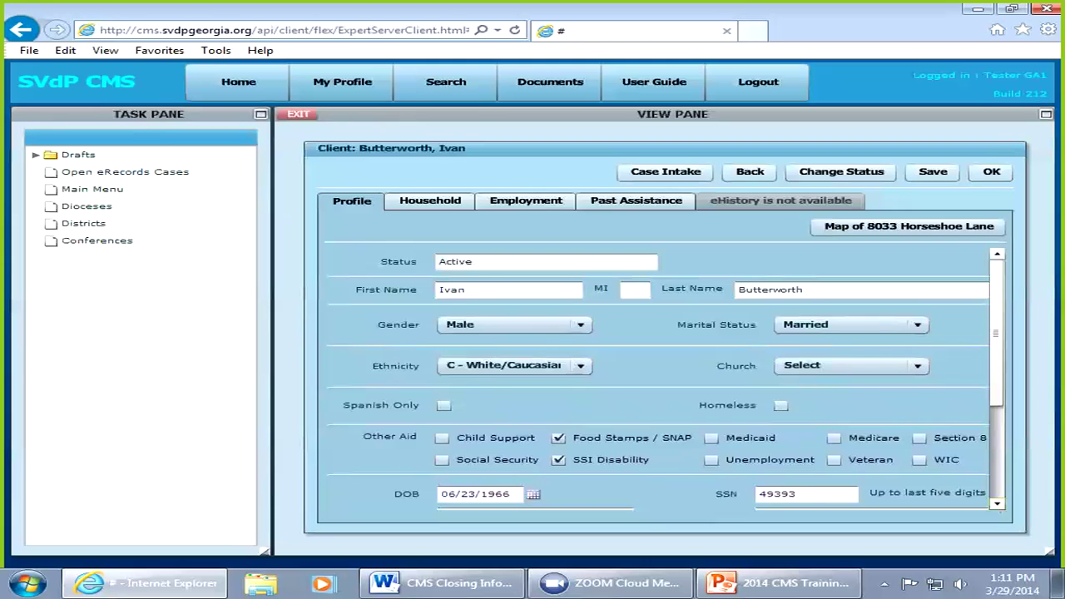
scroll(658, 375, down, 1)
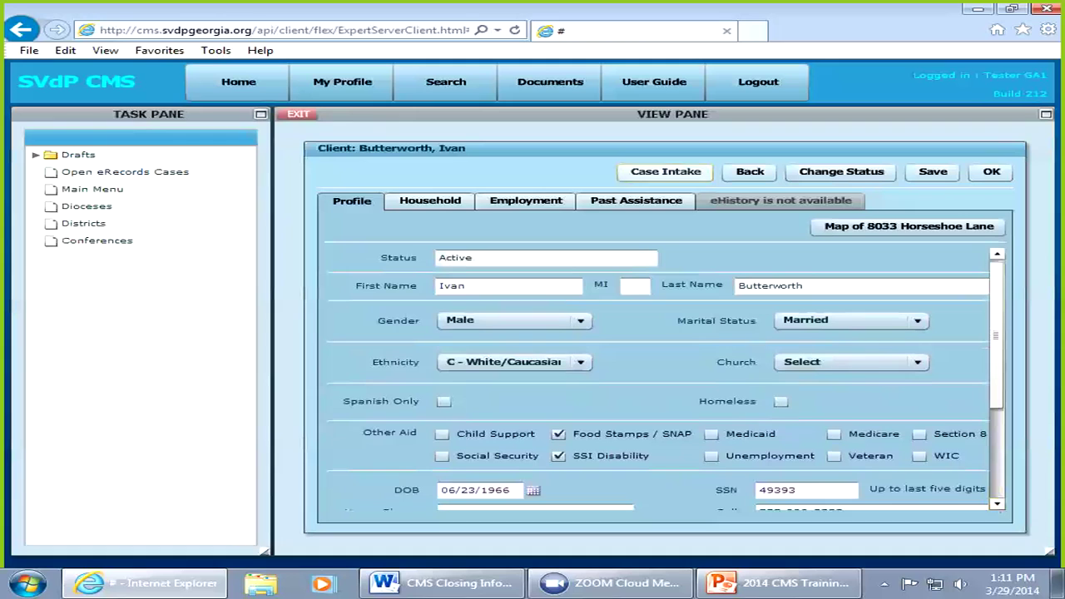
click(665, 171)
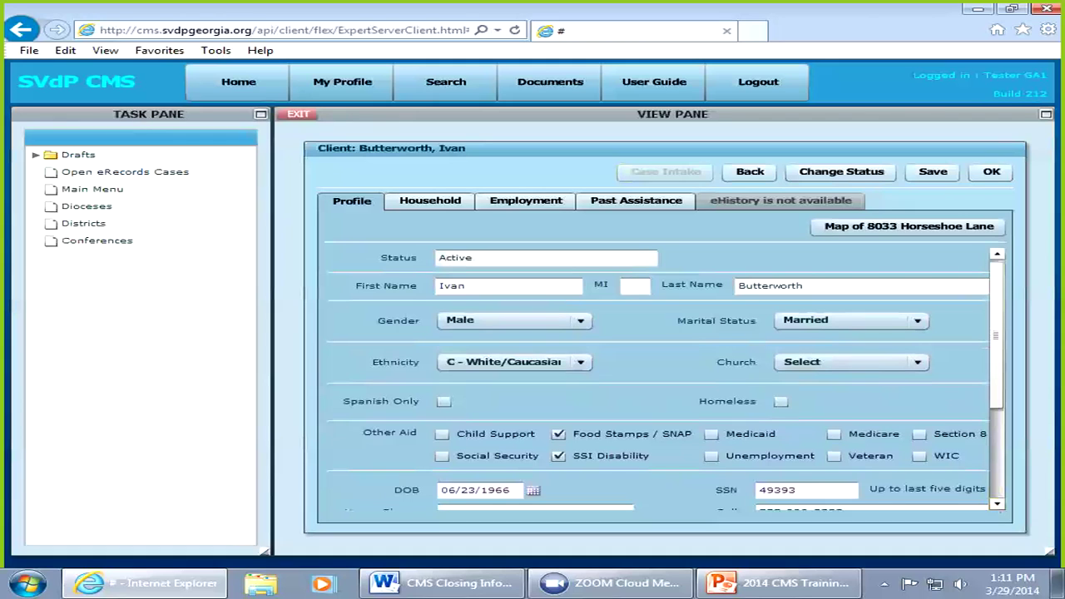
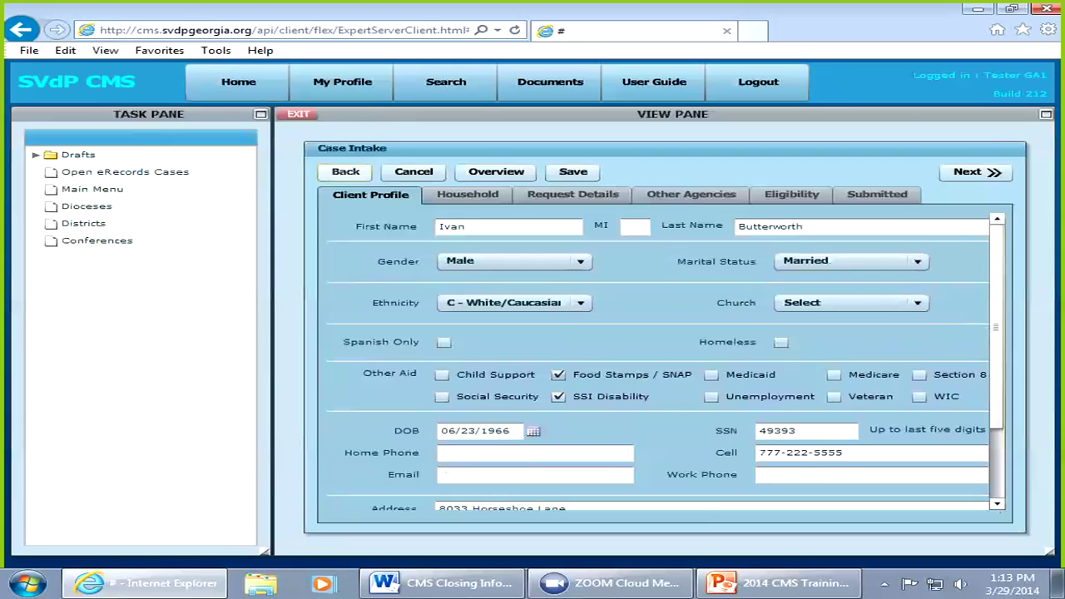
Step: Reopen the client's case from assigned cases, keeping ethnicity as White/Caucasian
click(345, 172)
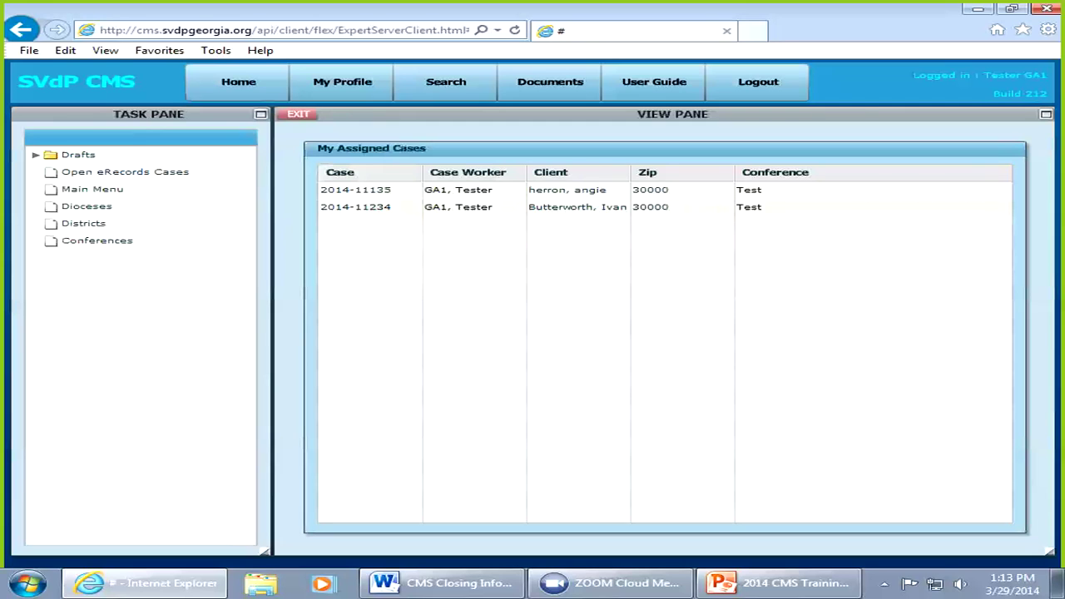
click(356, 207)
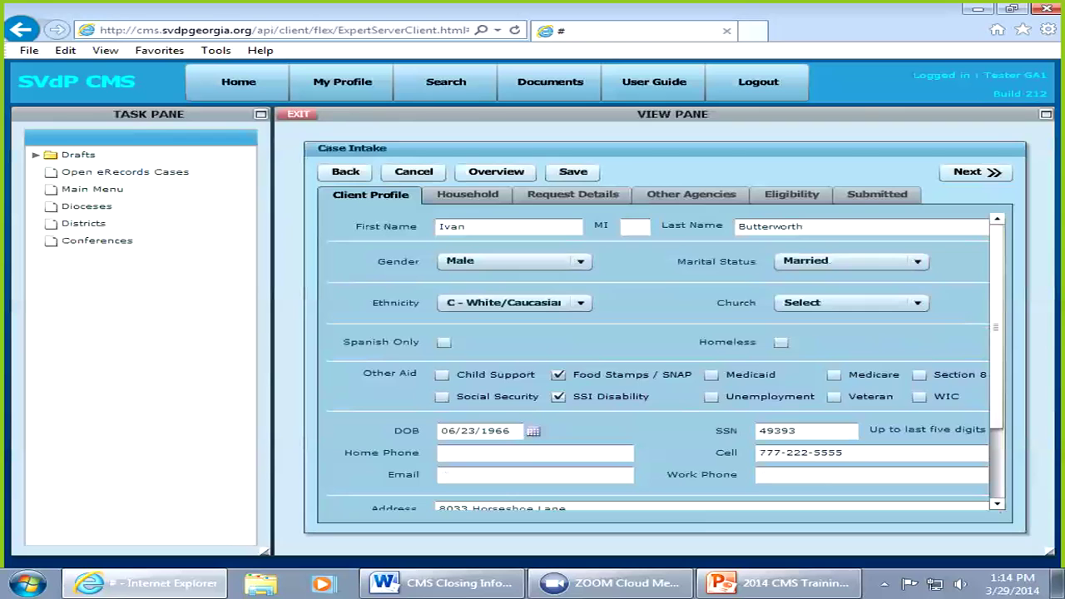
click(581, 303)
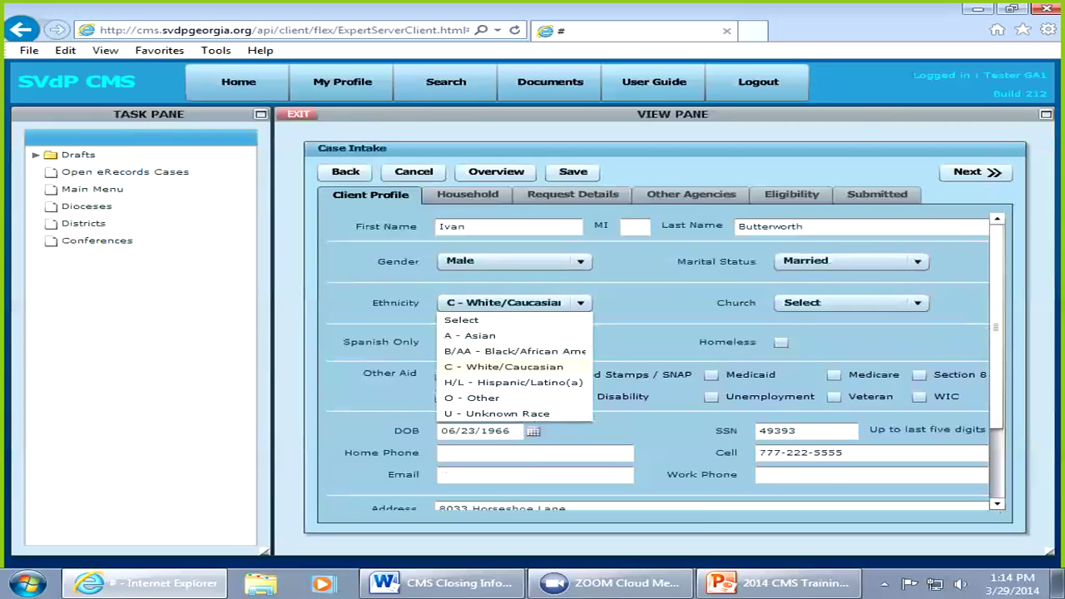
click(504, 367)
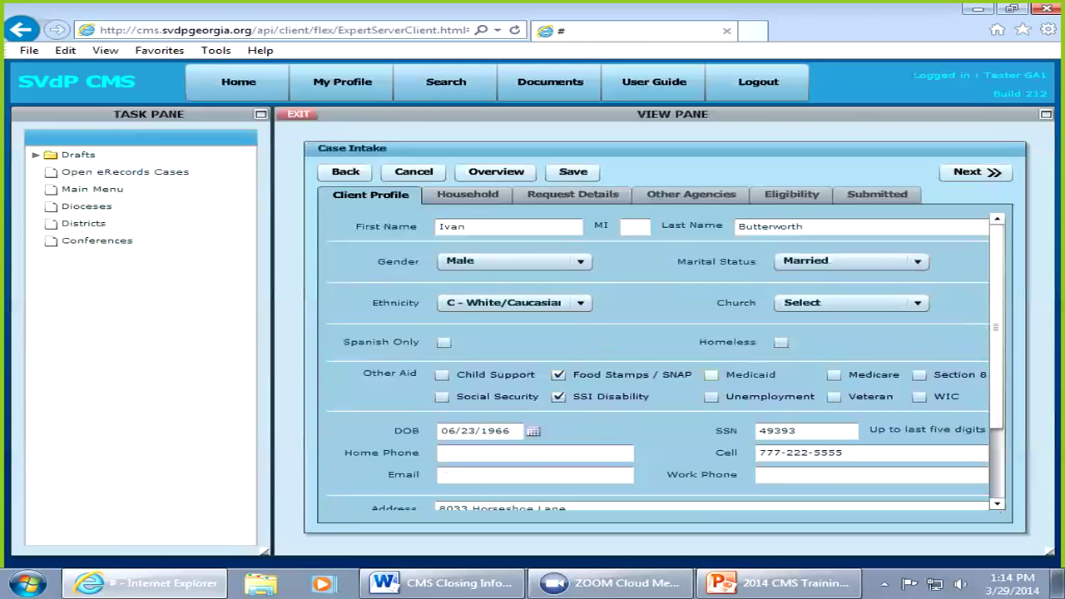
Step: Check Medicaid under Other Aid and replace the Cell field with the new cell number
click(711, 374)
key(BackSpace)
key(BackSpace)
key(BackSpace)
key(BackSpace)
key(BackSpace)
key(BackSpace)
key(BackSpace)
key(BackSpace)
key(BackSpace)
key(BackSpace)
key(BackSpace)
key(BackSpace)
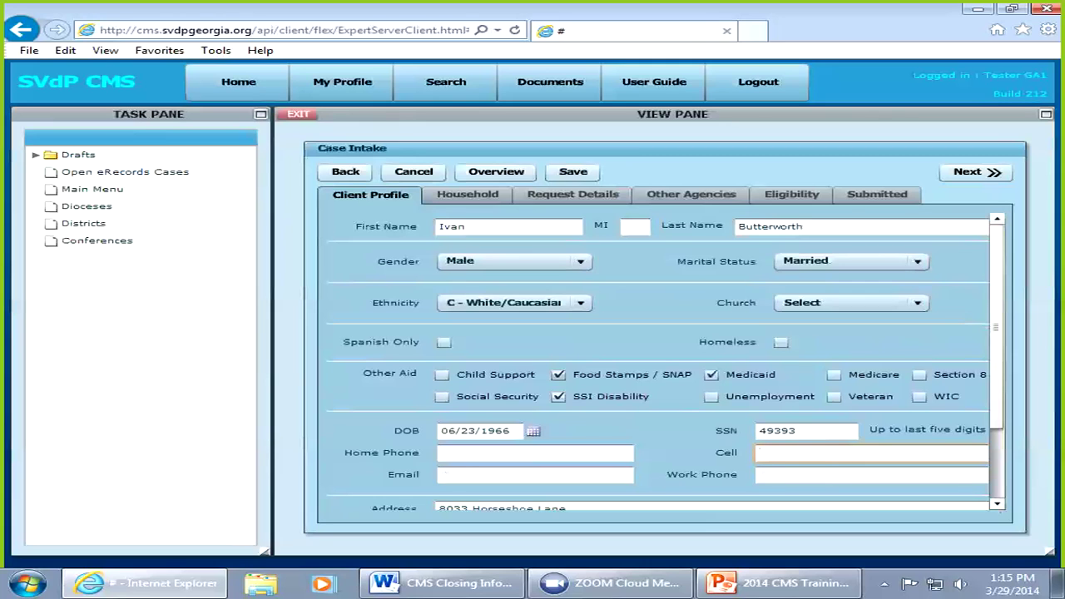
key(Tab)
Step: Enter the apartment number on the second street address line
scroll(657, 358, down, 1)
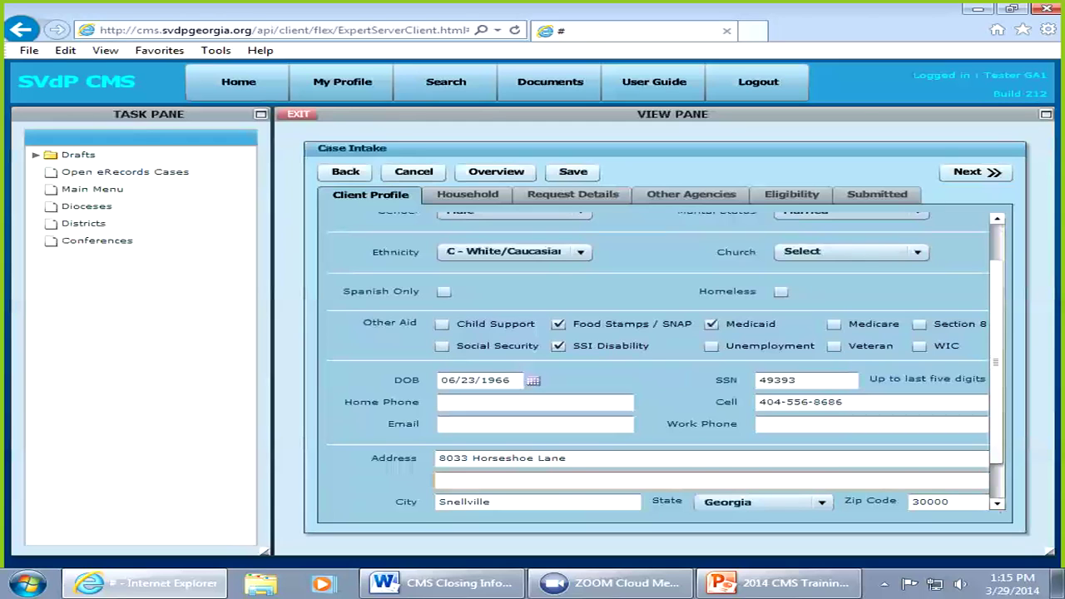
text(pt 30)
Step: Advance to Client Identification, listing six similar clients with one strong match
click(997, 504)
click(997, 503)
click(997, 503)
click(997, 503)
click(997, 503)
click(996, 504)
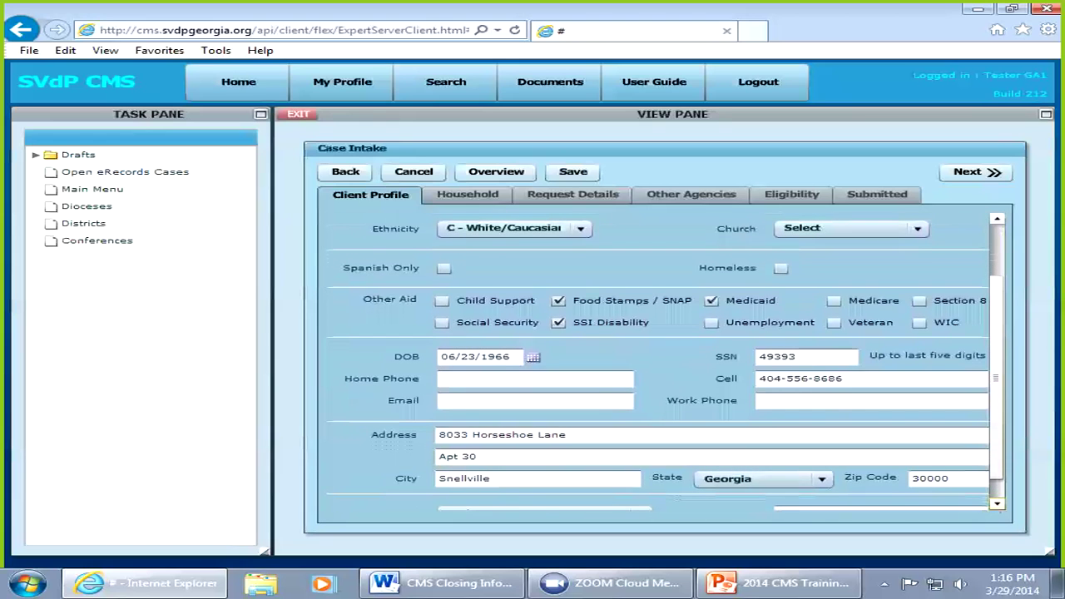
click(997, 503)
click(997, 503)
click(997, 503)
click(996, 504)
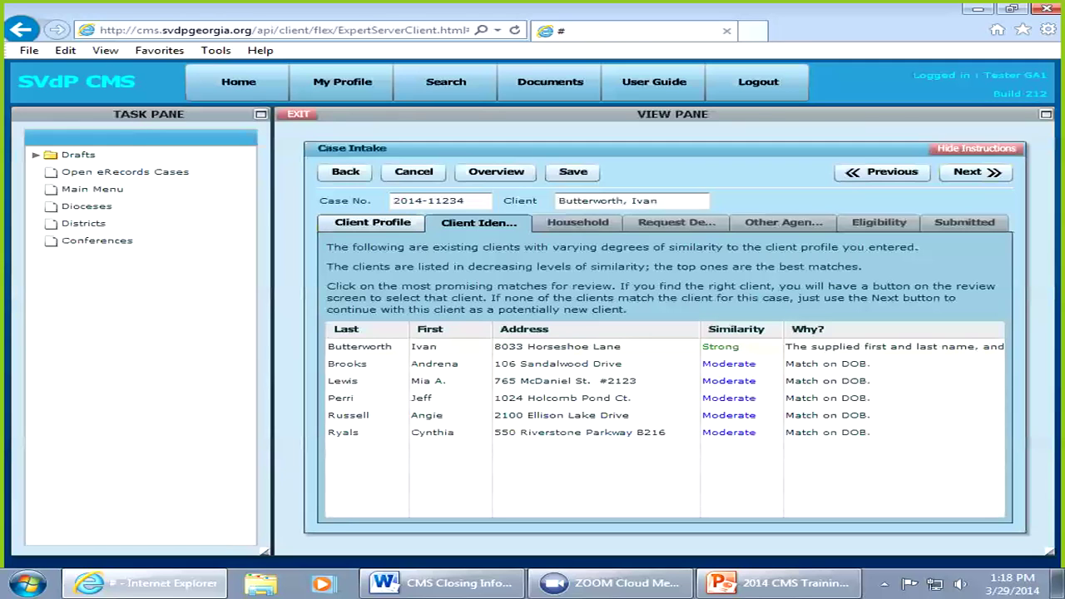
Step: Open the strong same-name match and compare its details against the Intake Profile tab
click(583, 346)
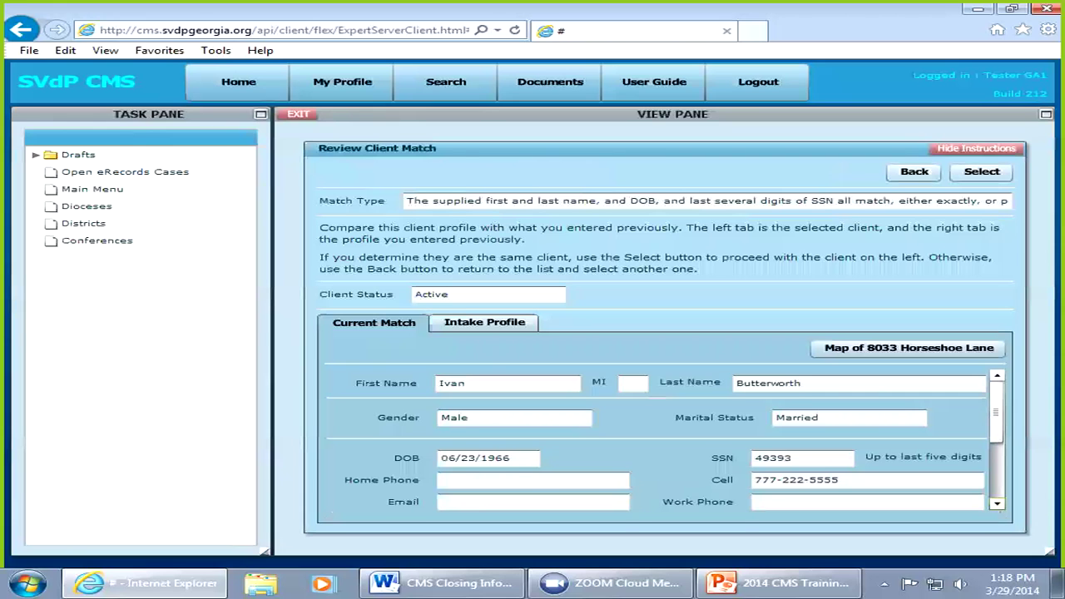
scroll(665, 441, down, 3)
scroll(666, 441, down, 1)
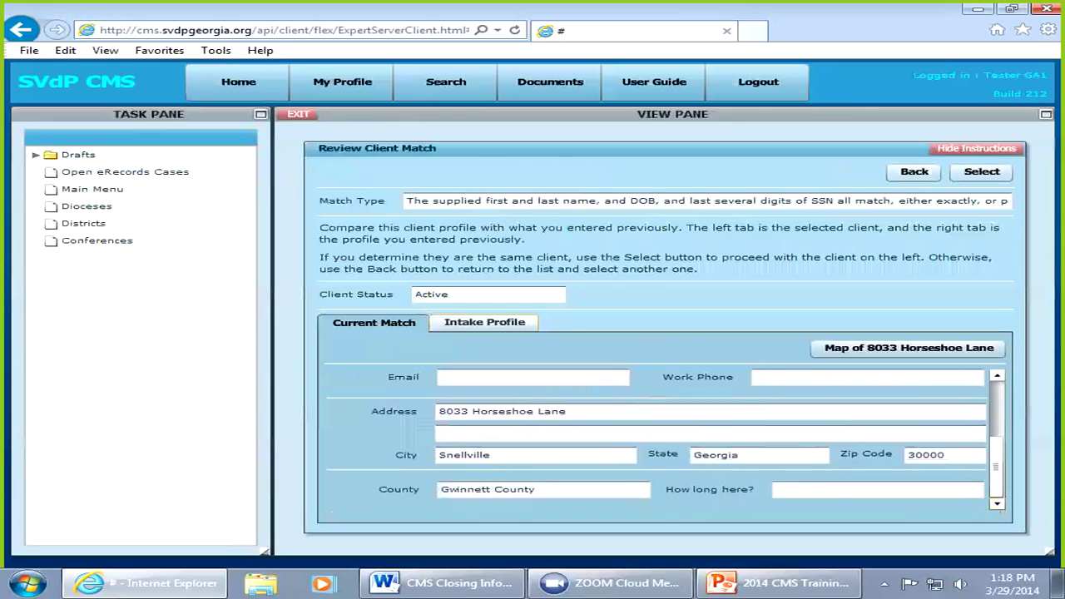
click(484, 322)
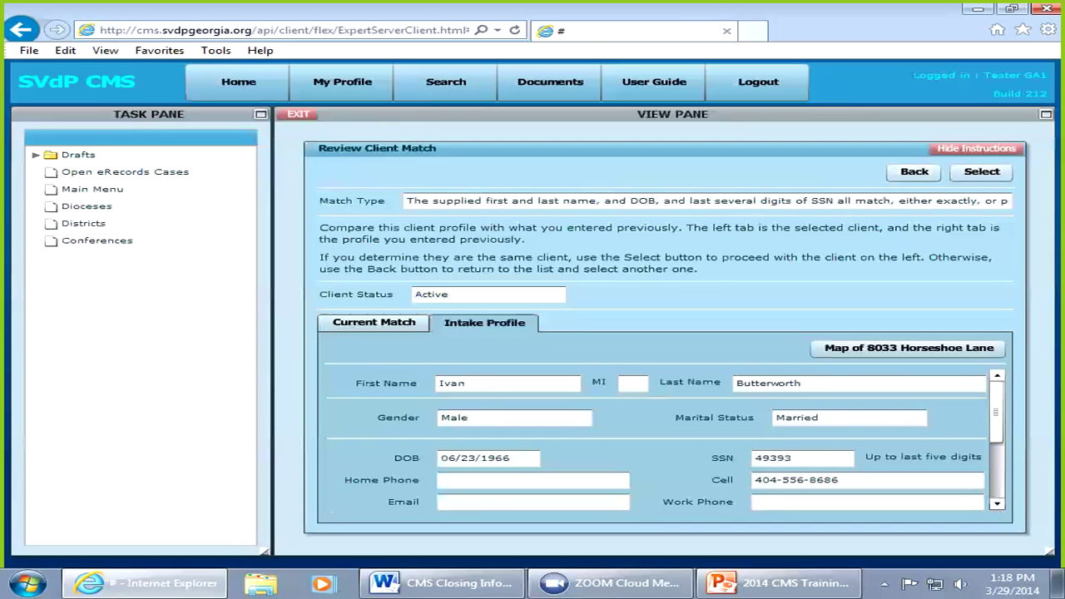
scroll(665, 438, down, 3)
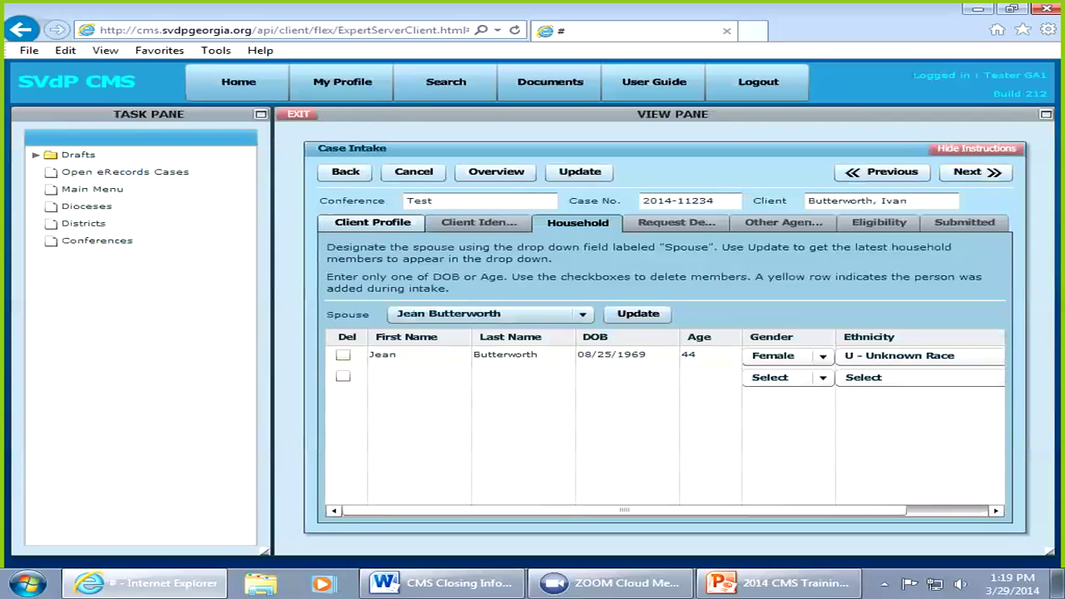
Step: Tick Del on the wife's household row to delete her
click(342, 355)
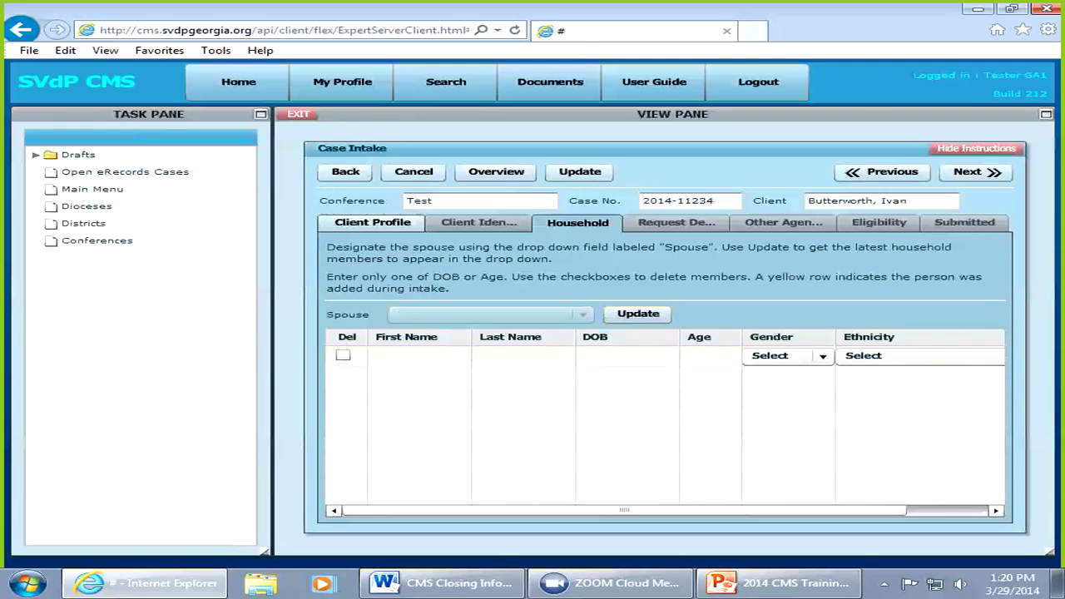
click(417, 356)
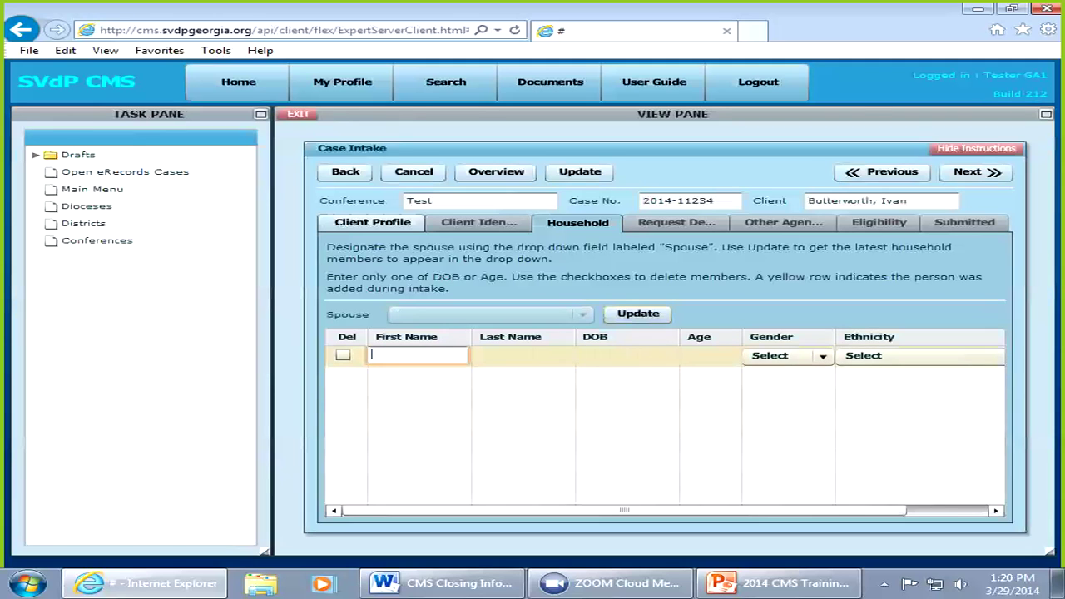
key(Tab)
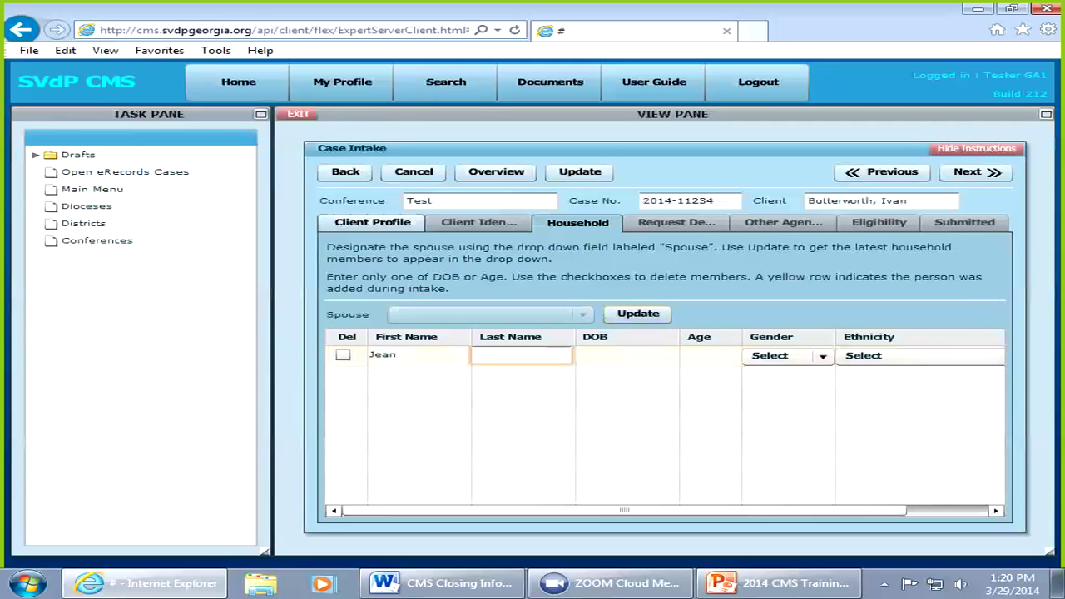
key(Tab)
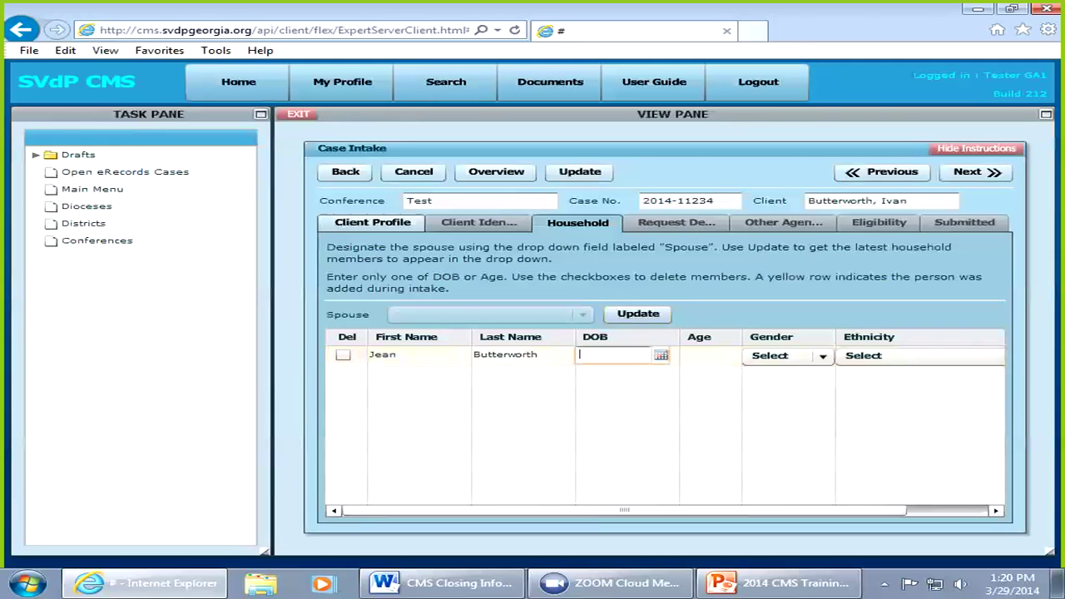
text(02/02/)
text(1991)
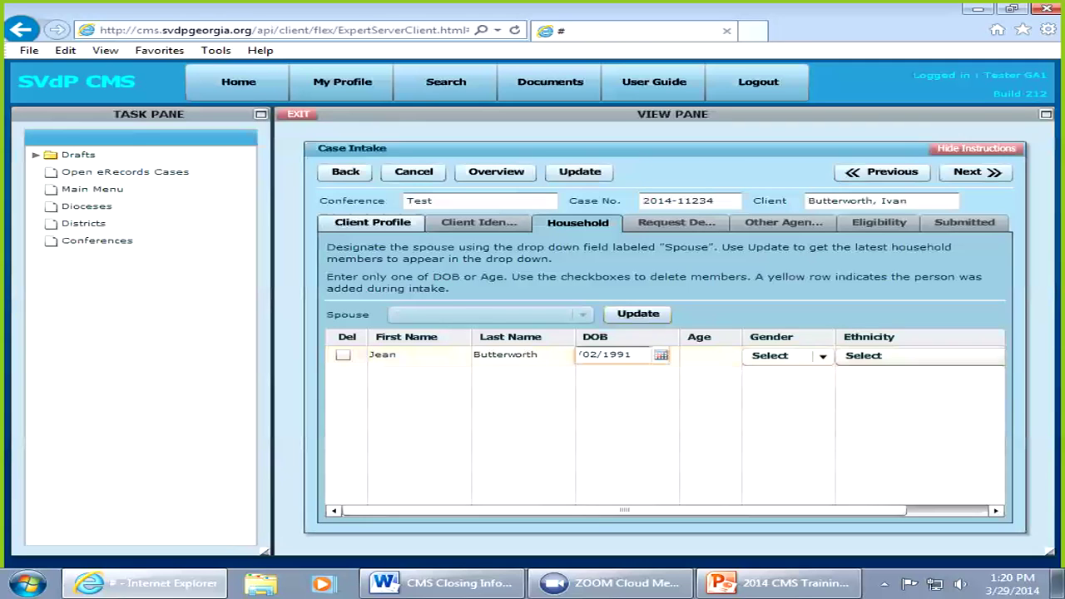
Step: Narrow the Last Name and DOB columns of the household table
drag(574, 337, 562, 337)
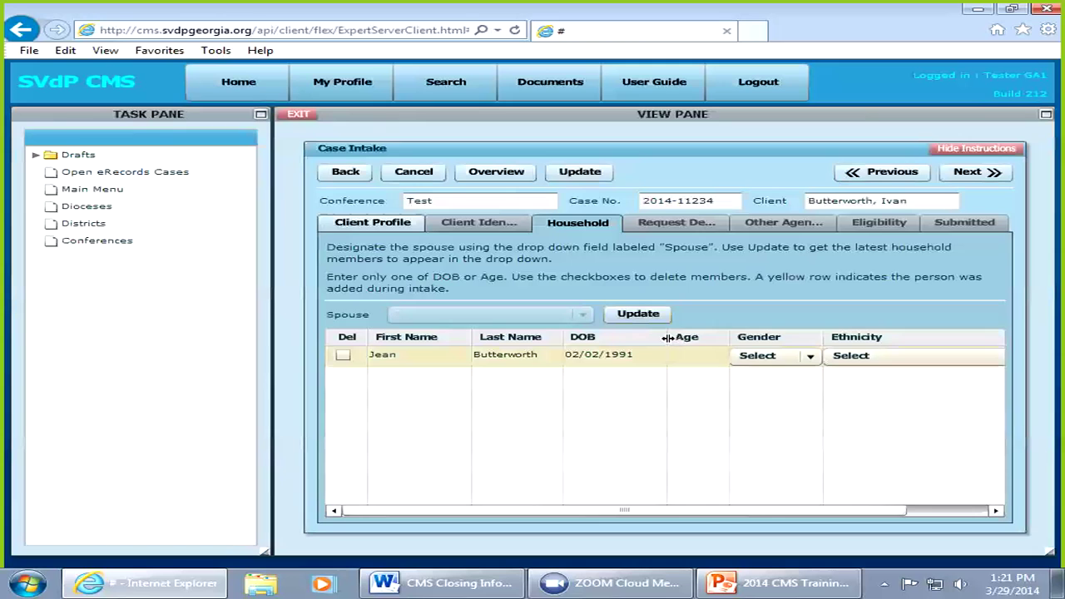
drag(666, 336, 654, 335)
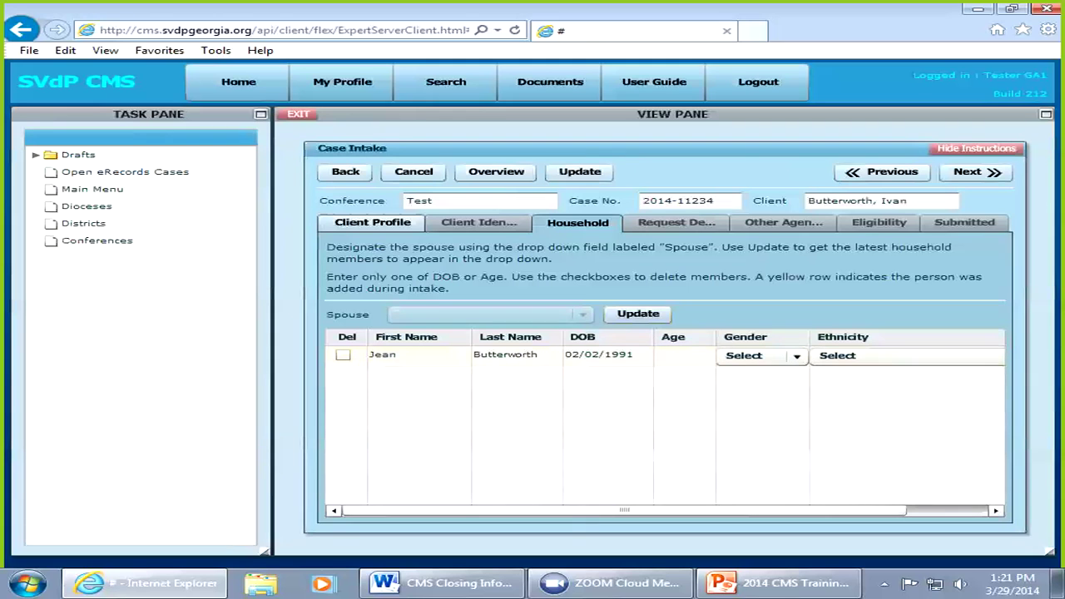
click(383, 354)
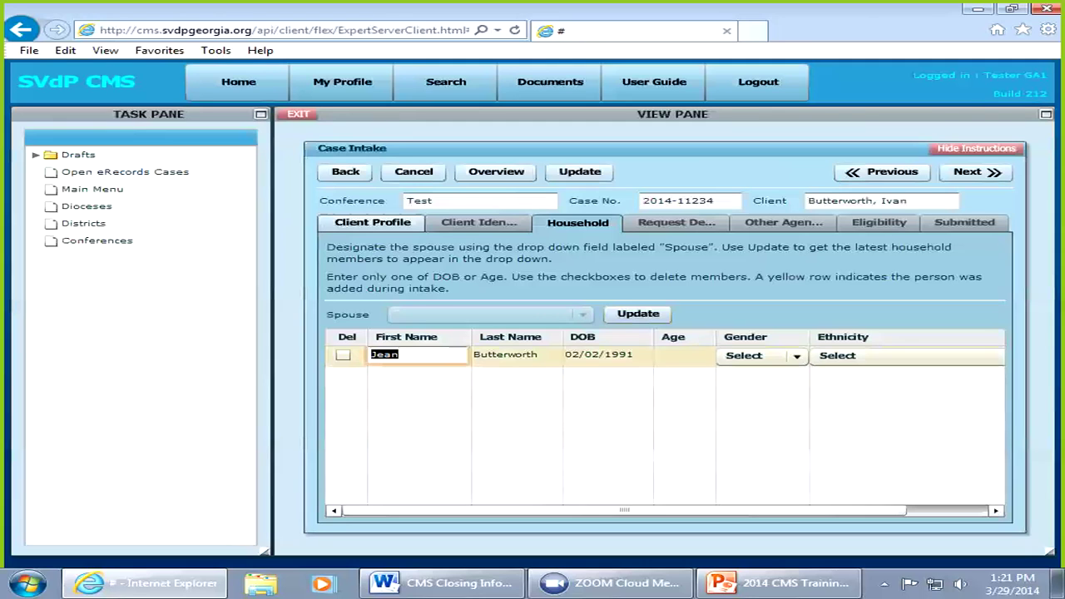
Step: Complete the new household member's first name by appending the missing letters
click(401, 355)
text(ne)
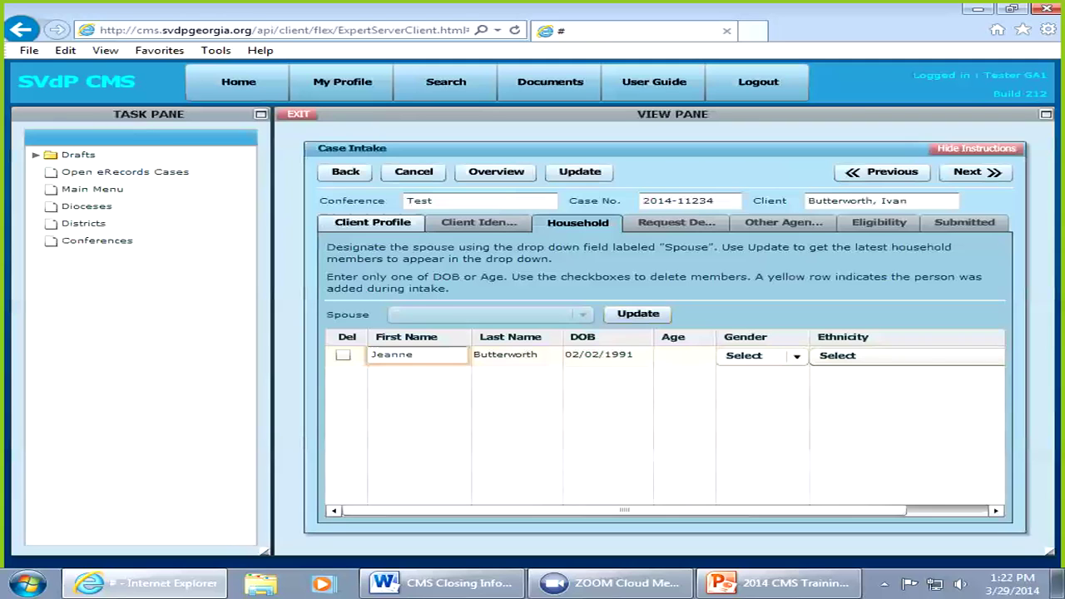
click(796, 356)
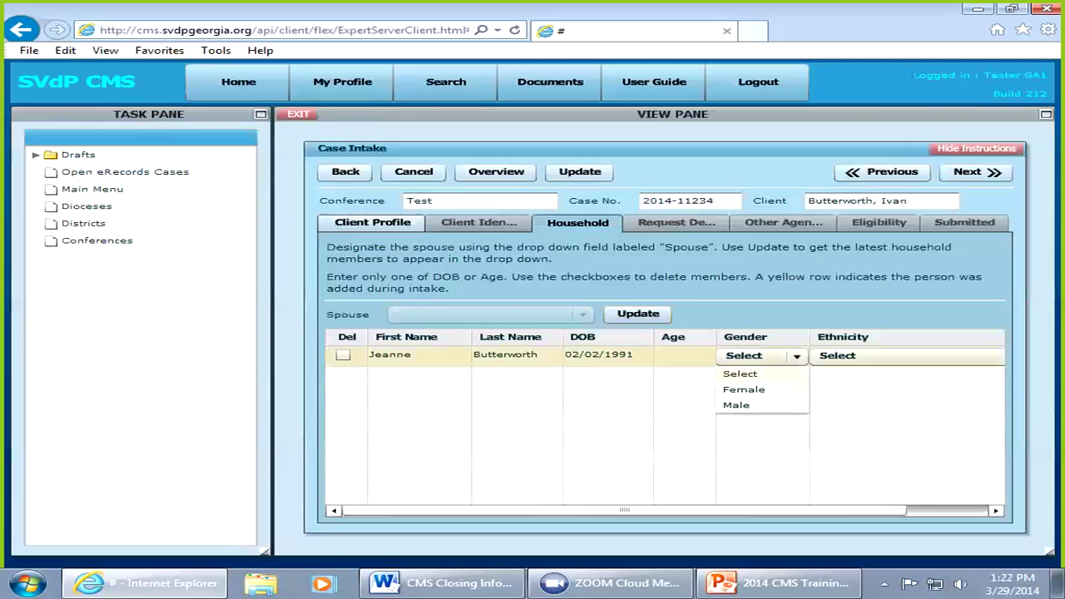
Step: Set the member's gender to Female and ethnicity to C - White/Caucasian, then refresh the spouse list
click(744, 390)
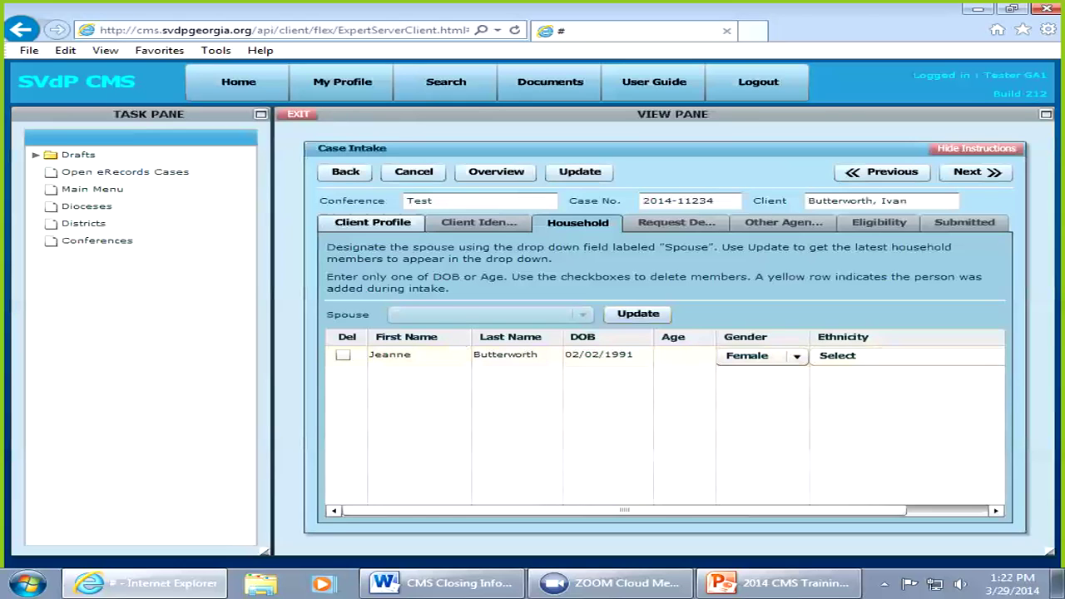
click(837, 355)
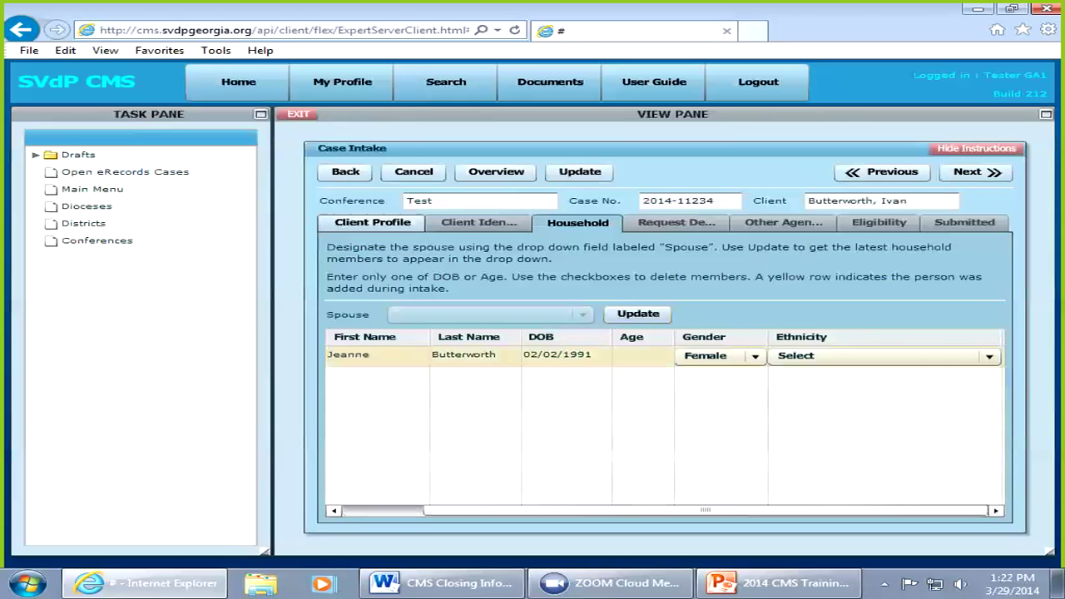
click(989, 356)
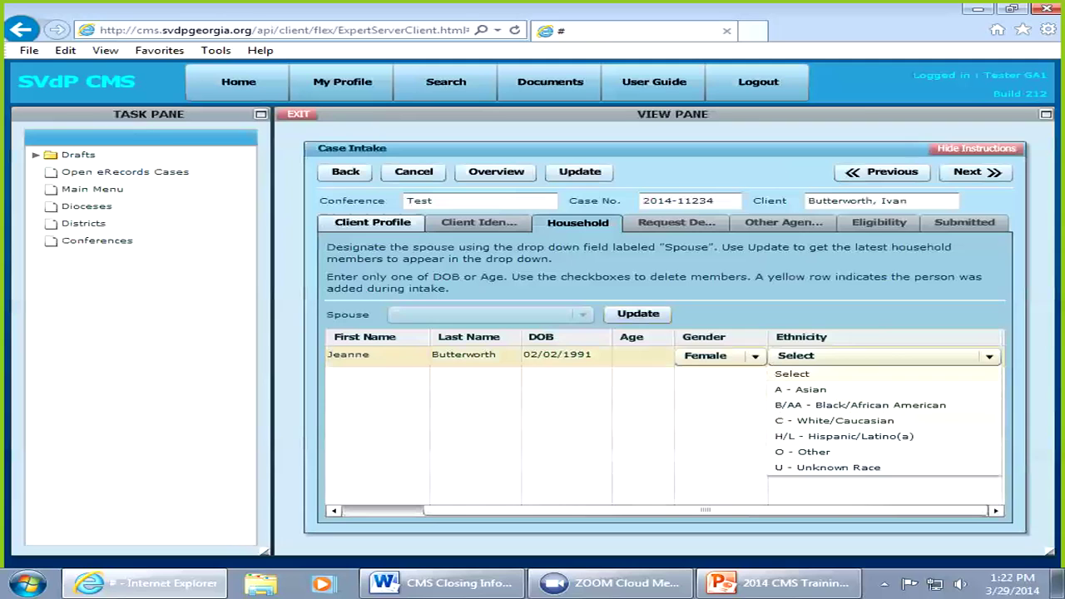
click(834, 420)
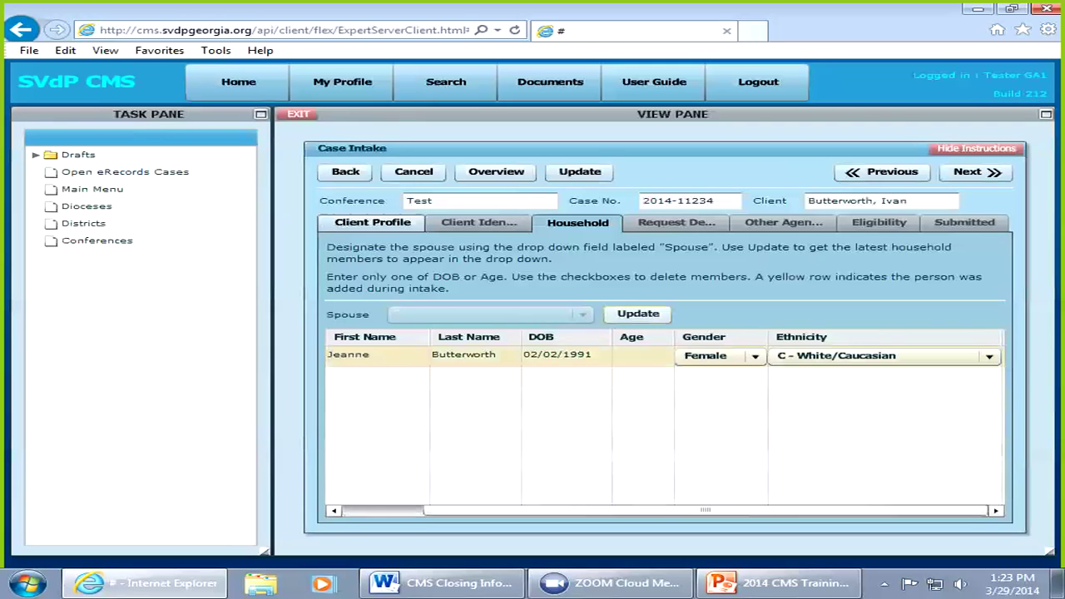
click(638, 313)
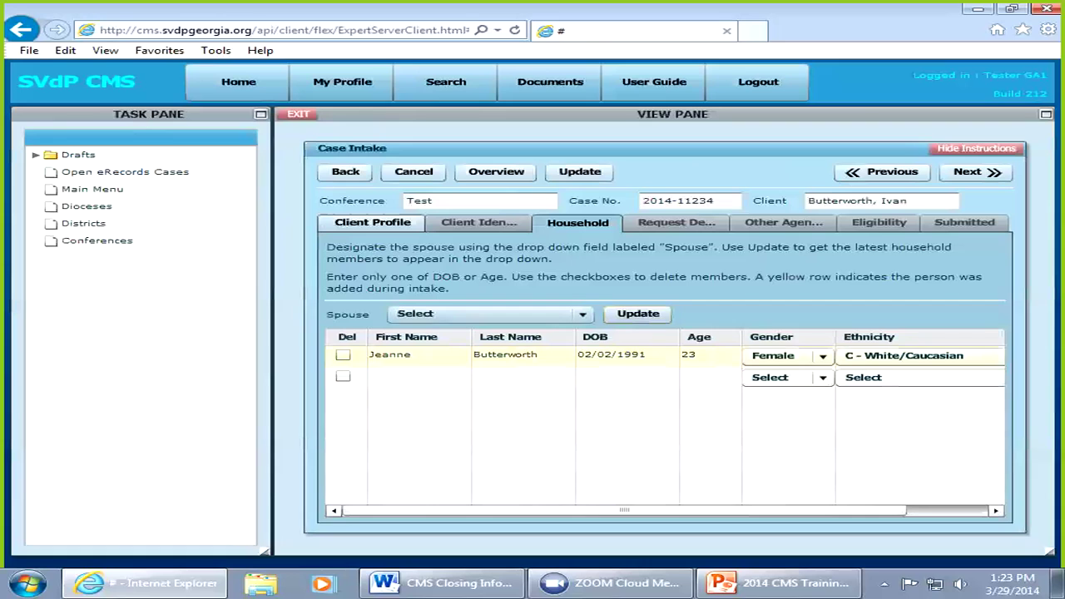
Step: Choose the new household member in the Spouse dropdown
click(491, 314)
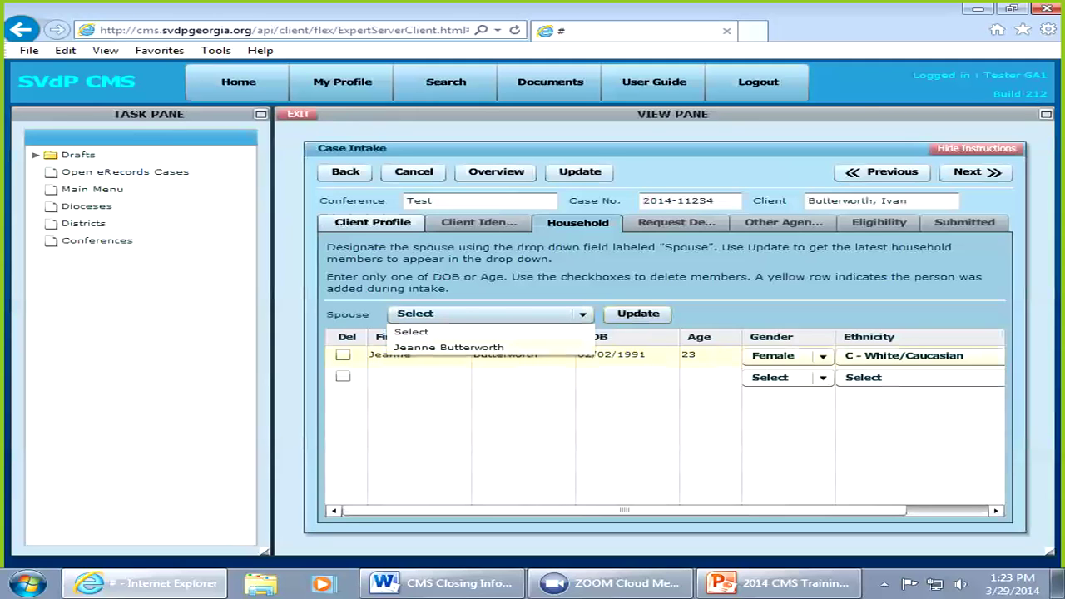
click(448, 347)
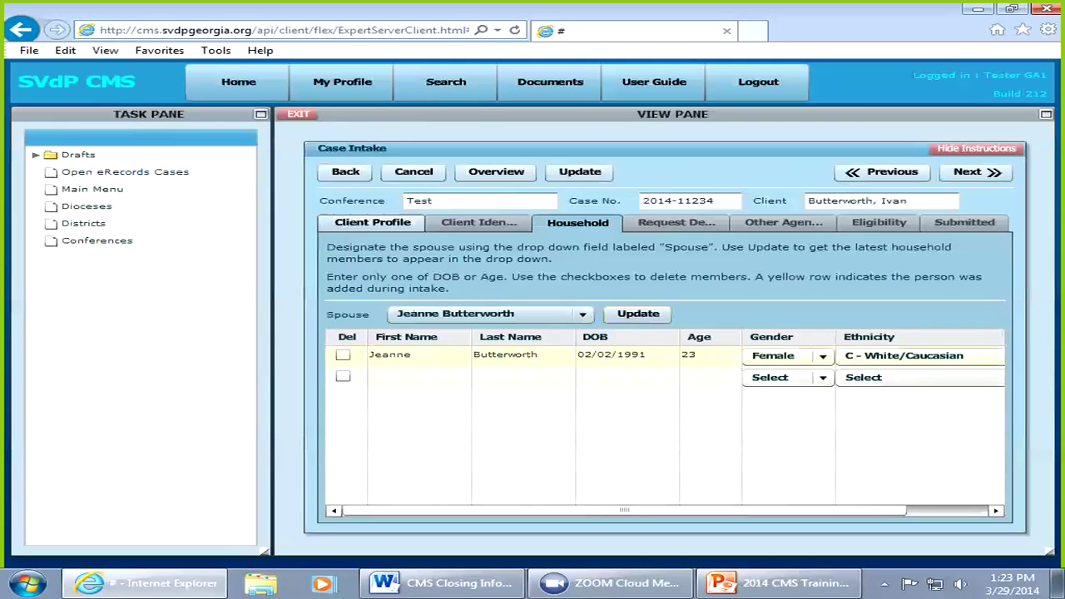
click(417, 376)
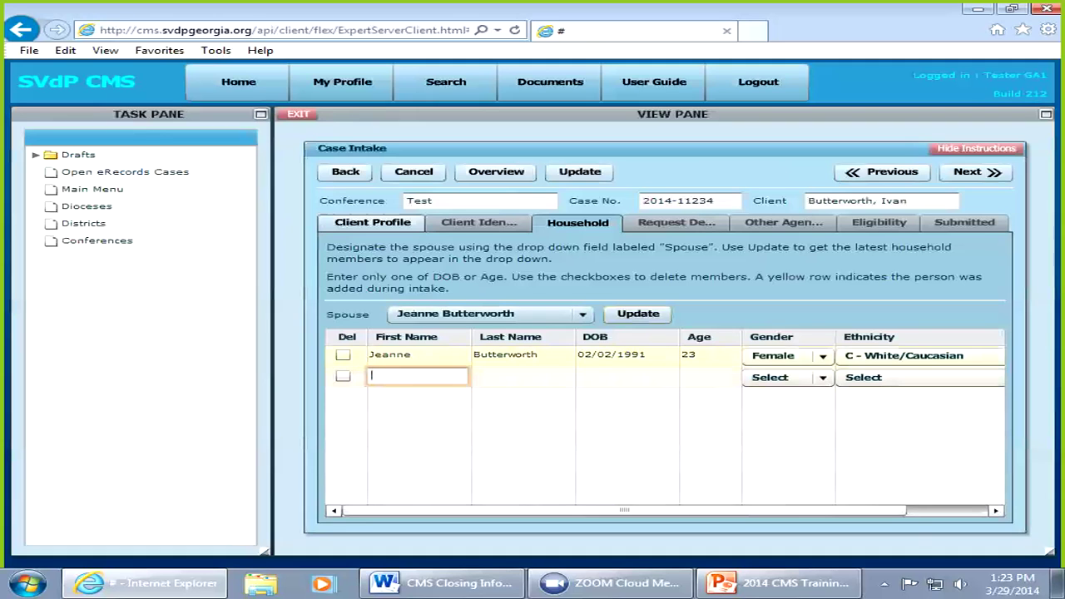
Step: Enter the member's first name, the client's surname, DOB 02/02/2012, Male and C - White/Caucasian
key(Tab)
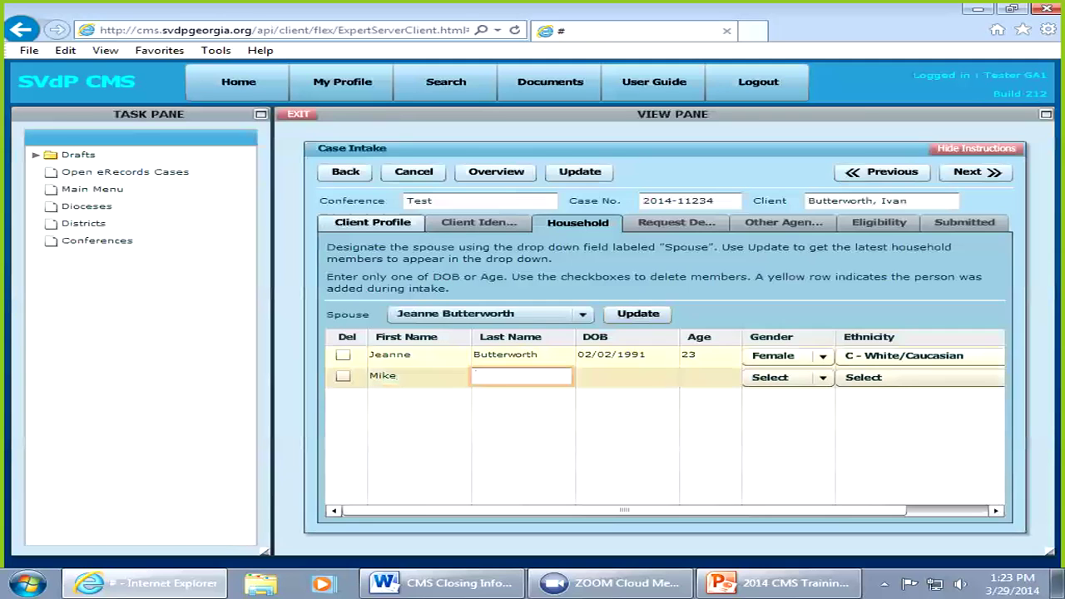
key(Tab)
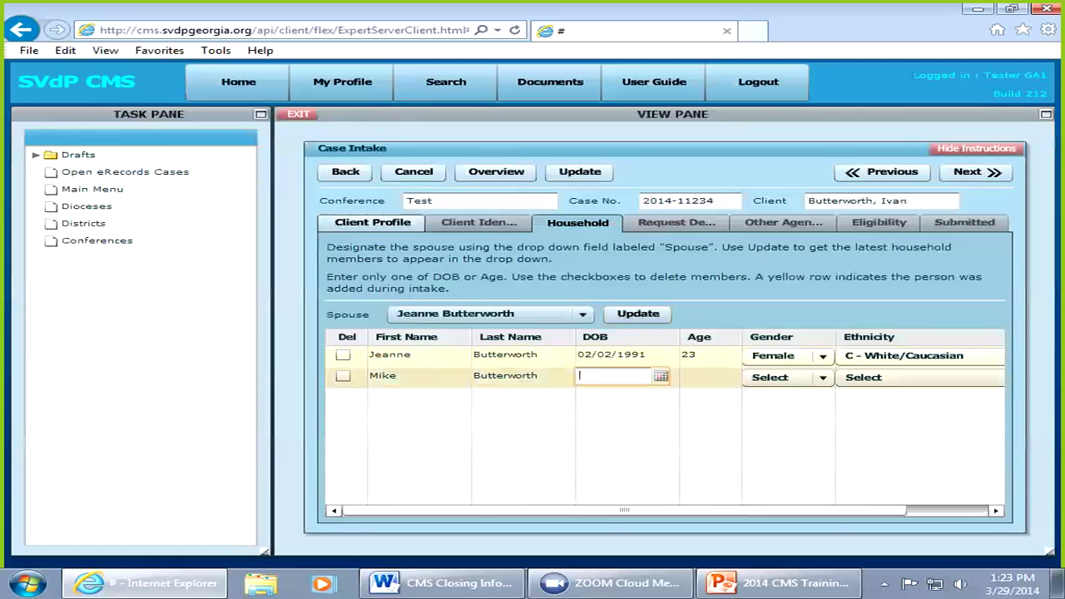
text(02/02/2)
text(012)
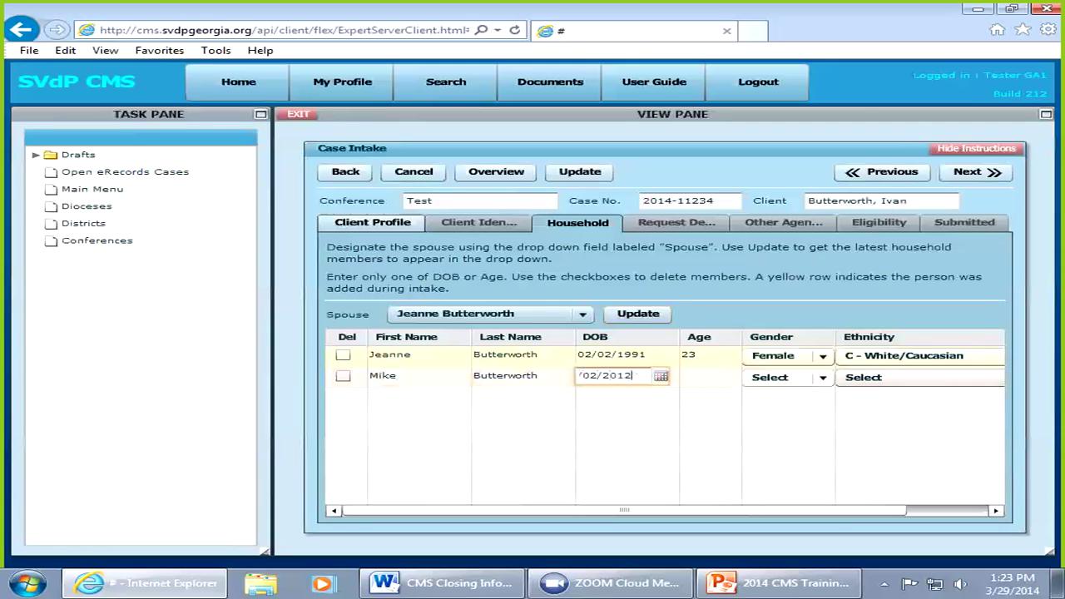
click(787, 377)
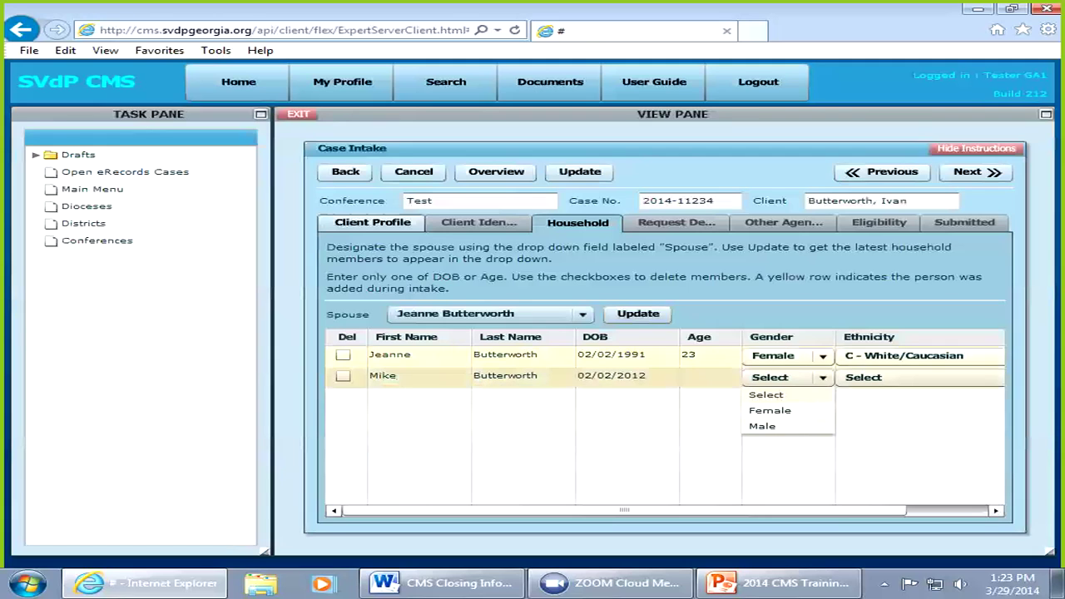
click(762, 426)
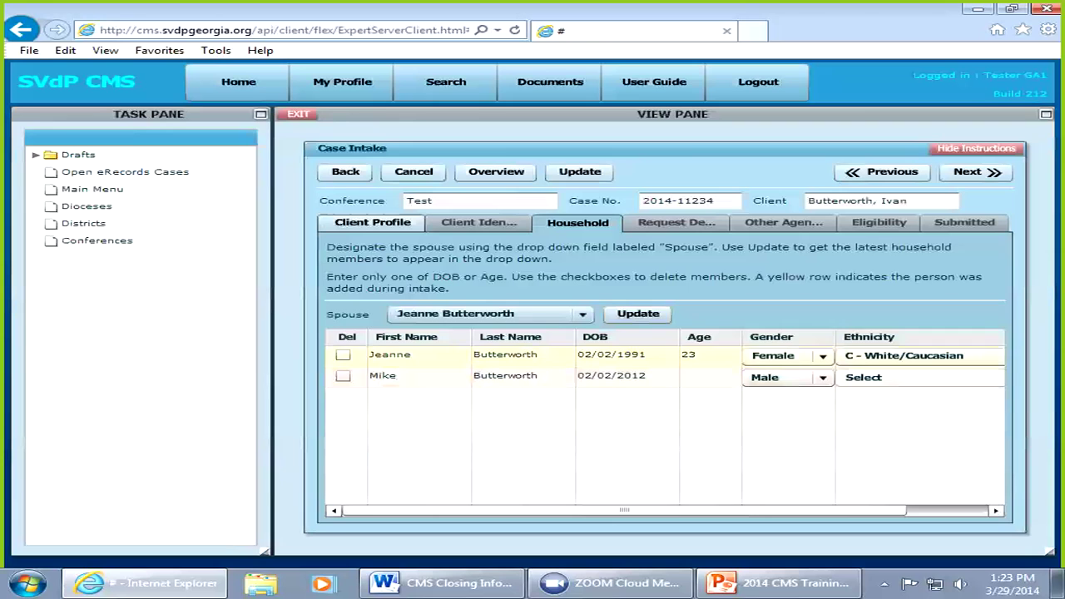
click(915, 378)
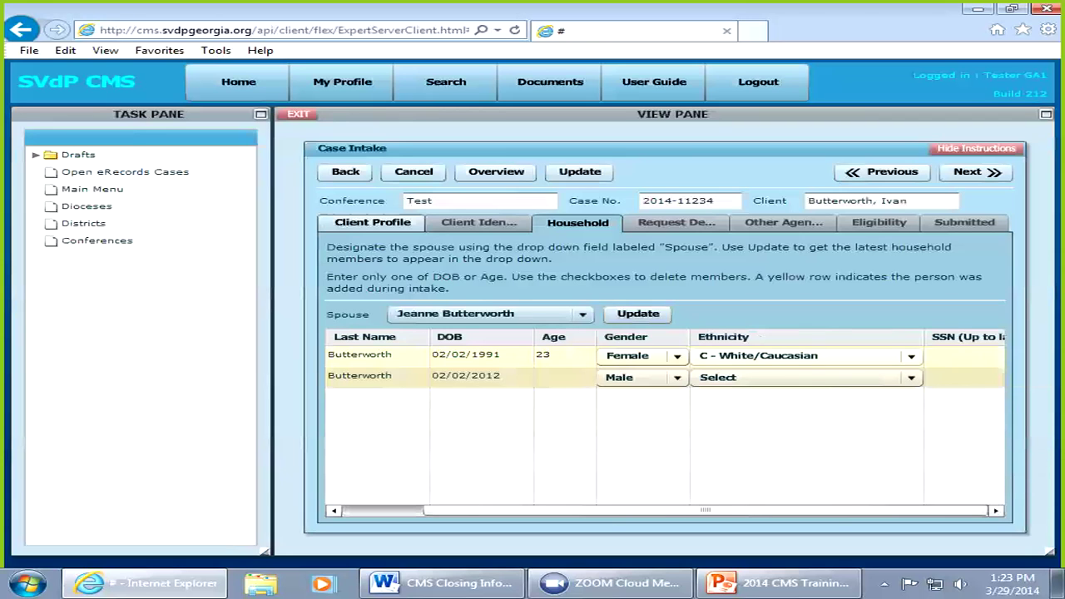
key(c)
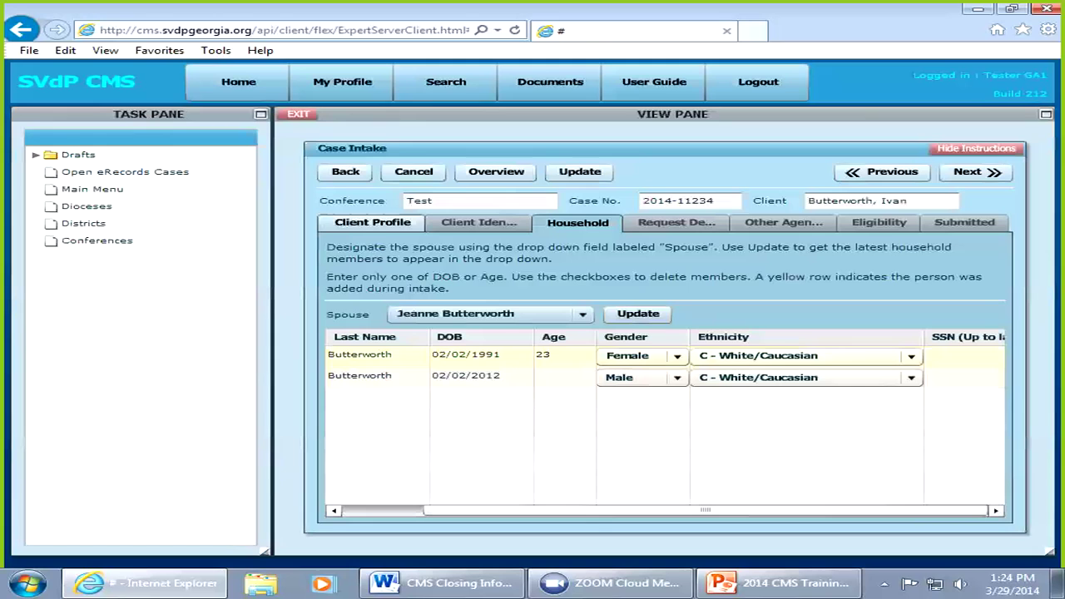
click(964, 376)
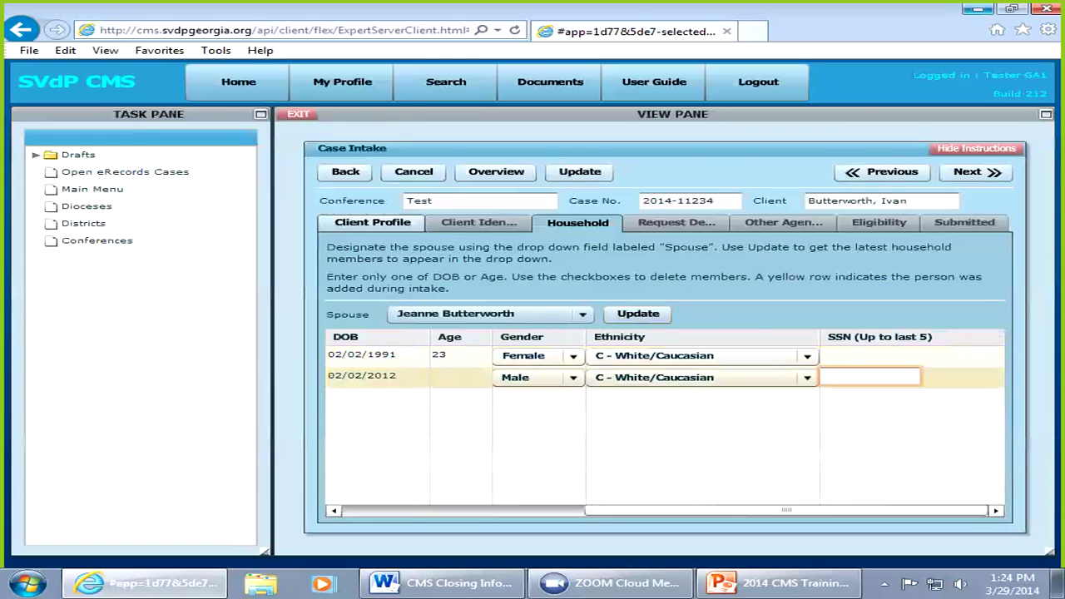
Step: Enter the last five digits of the spouse's SSN in the first row
click(870, 355)
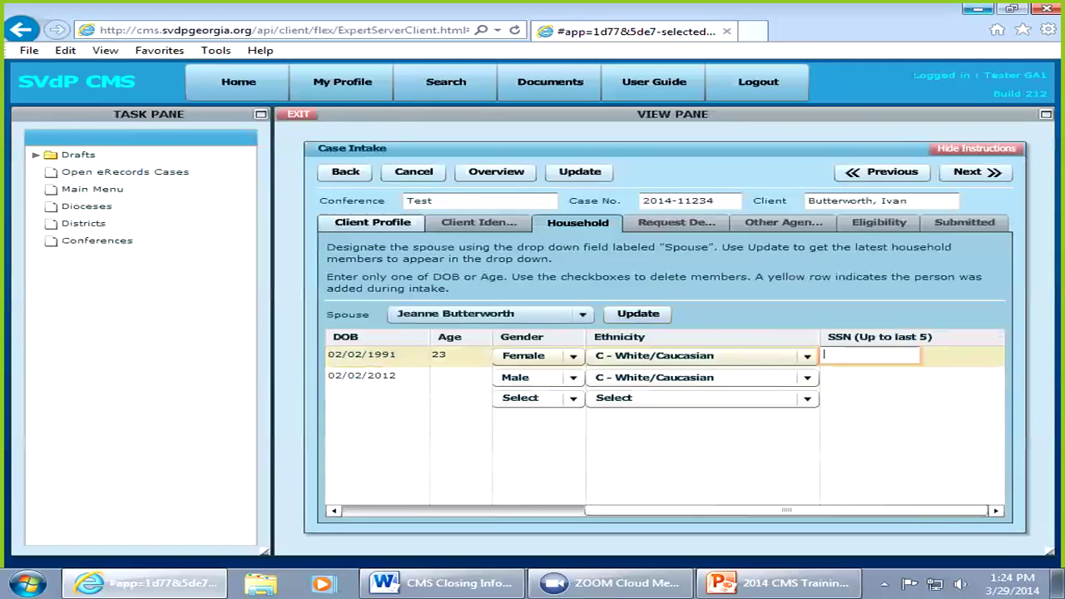
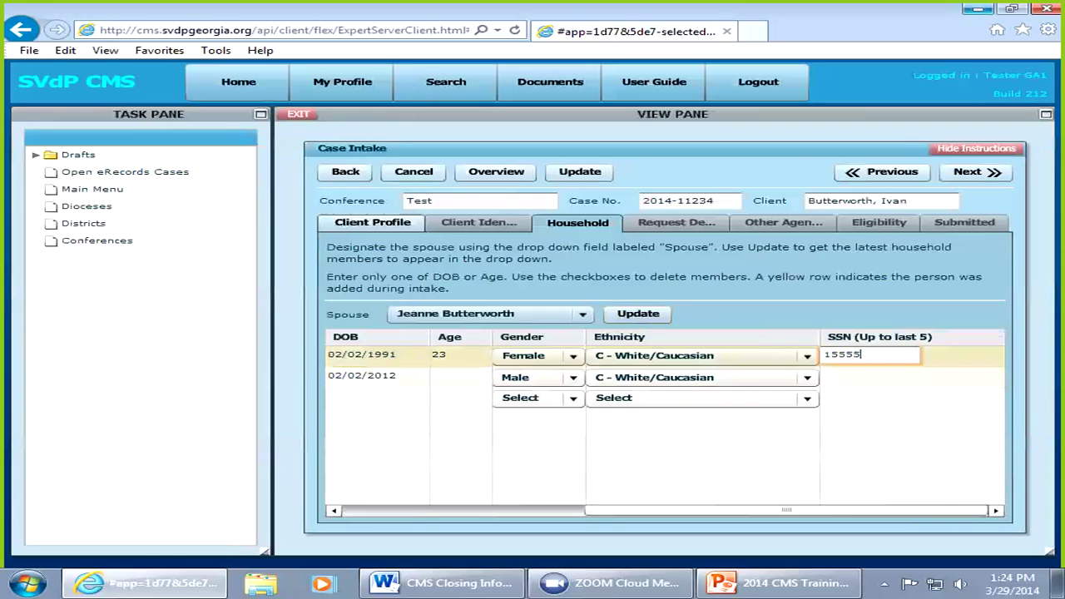
key(Tab)
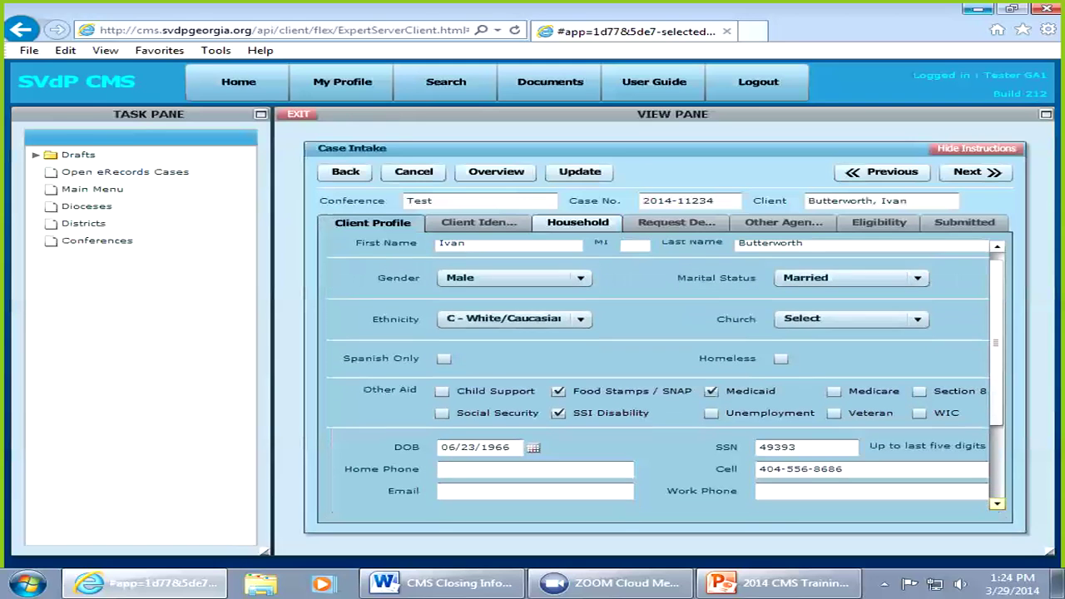
Step: Scroll through the Client Profile form and switch to the Household tab
scroll(658, 374, down, 3)
scroll(658, 374, down, 1)
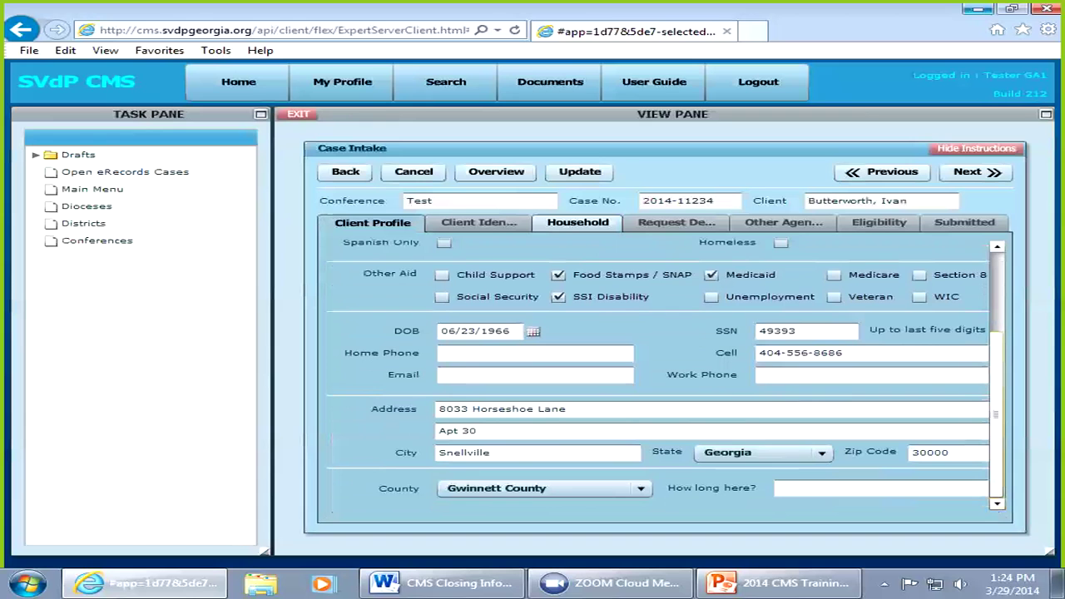
scroll(665, 375, up, 3)
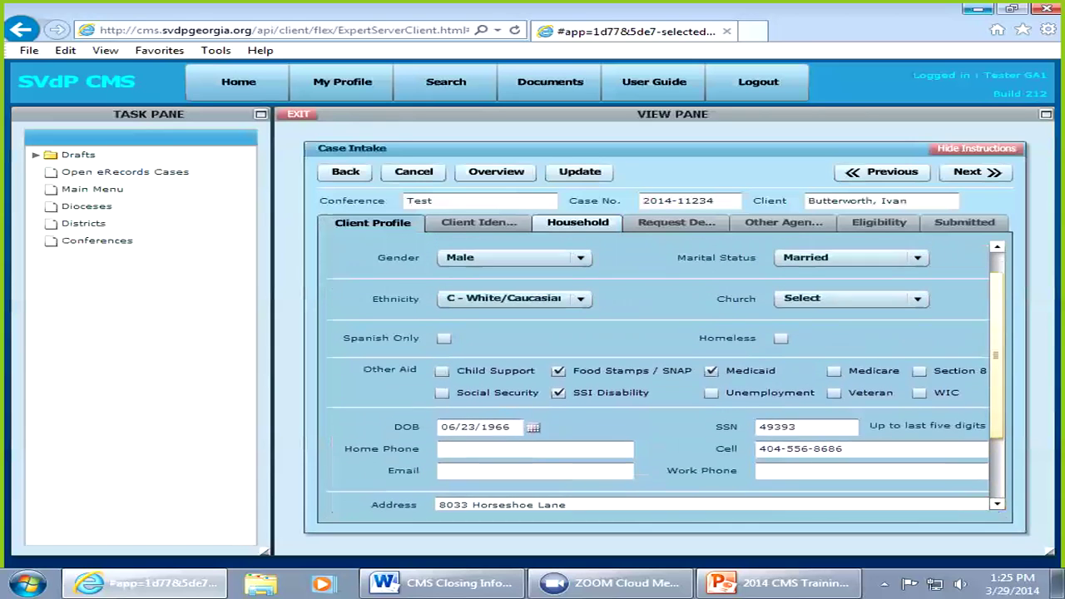
scroll(666, 374, up, 1)
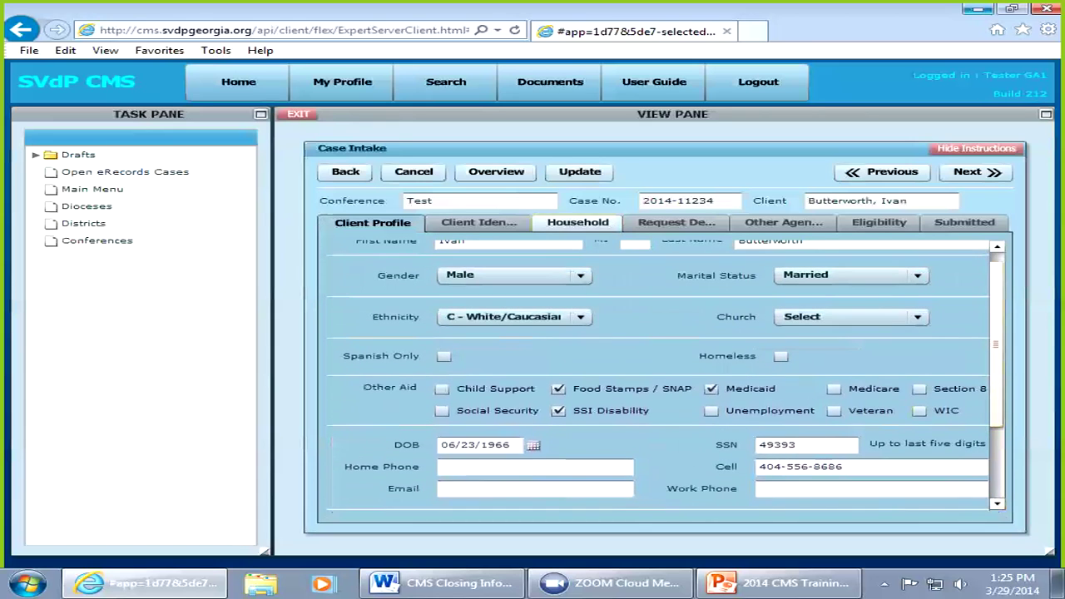
click(578, 222)
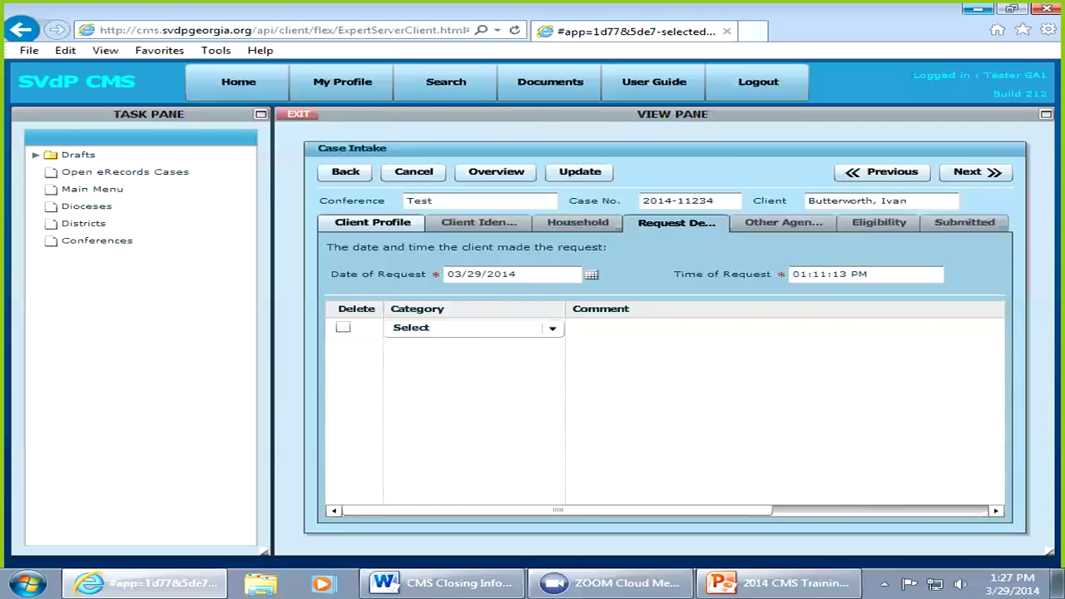
Step: Set the request category to Rent/Mortgage with the comment 'needs $300'
click(470, 327)
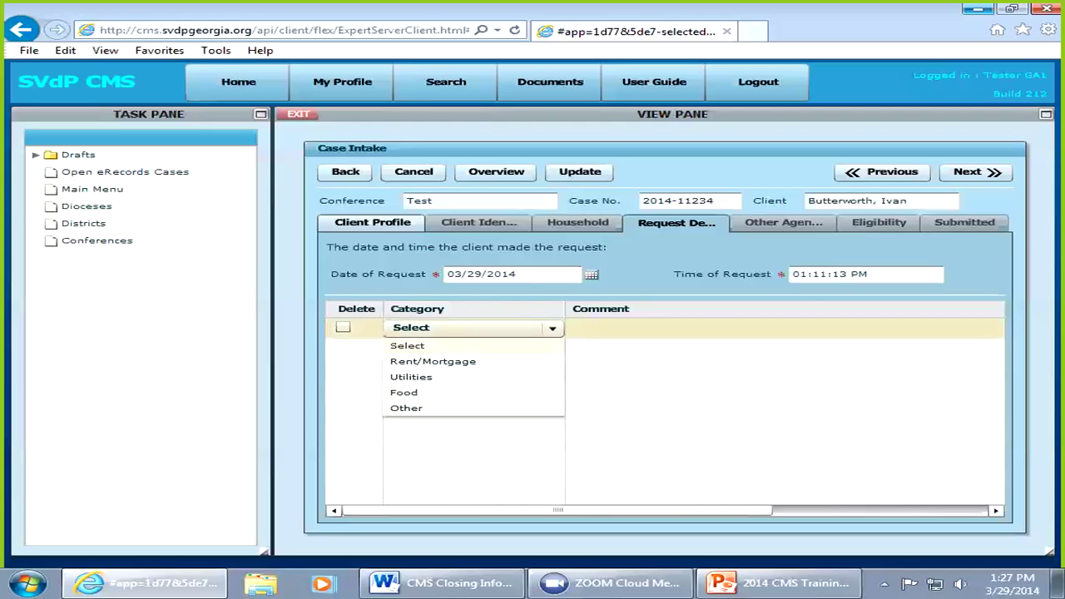
click(433, 361)
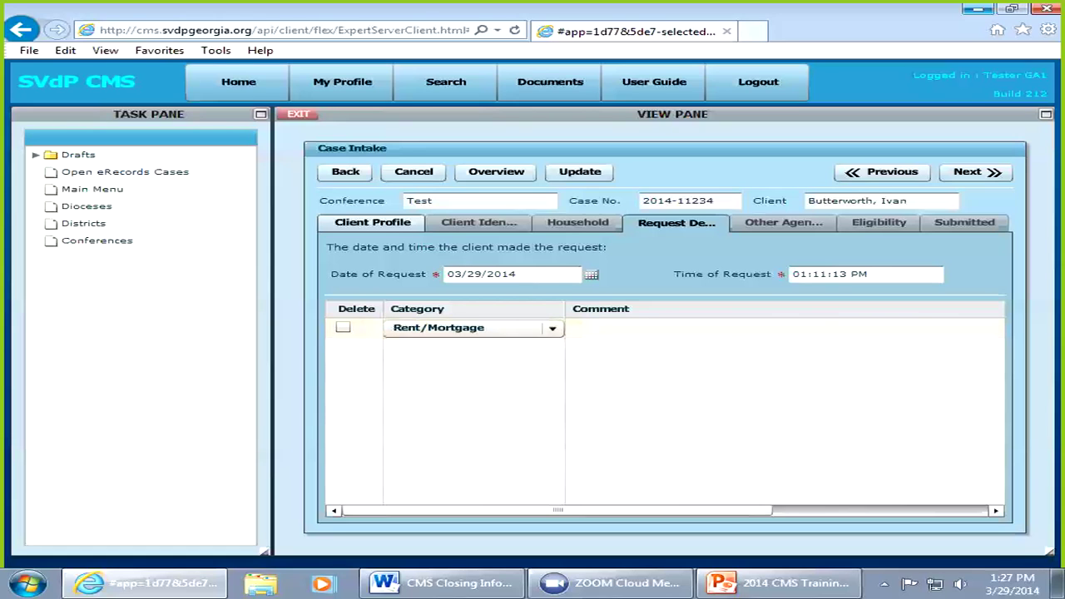
click(649, 328)
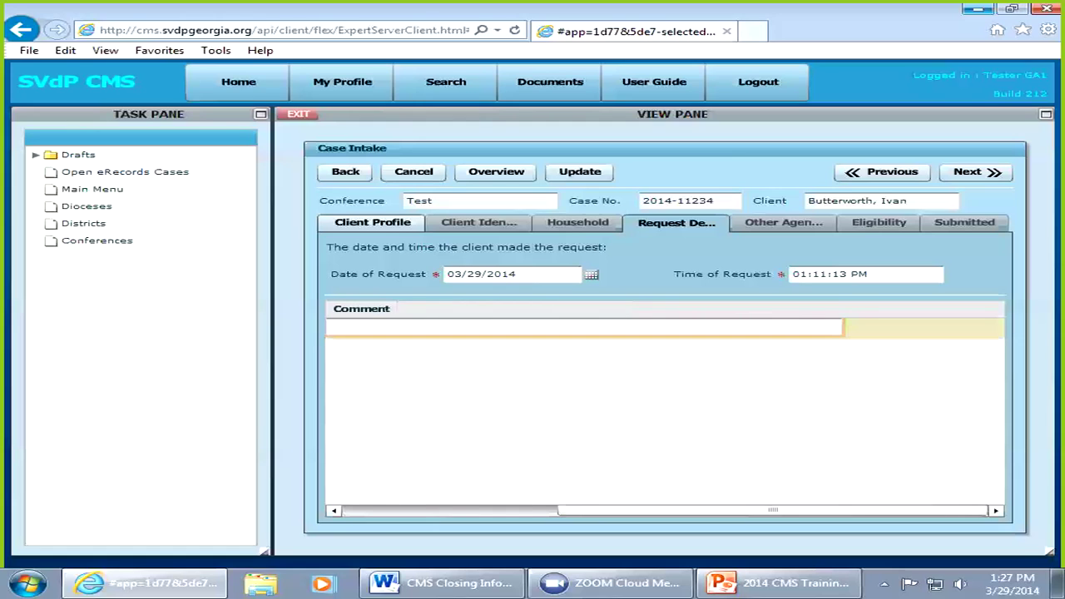
text(needs)
text($300)
Step: Reopen the case and add a Rent/Mortgage request commented 'needs $300 for rent eviction 4/15'
click(345, 172)
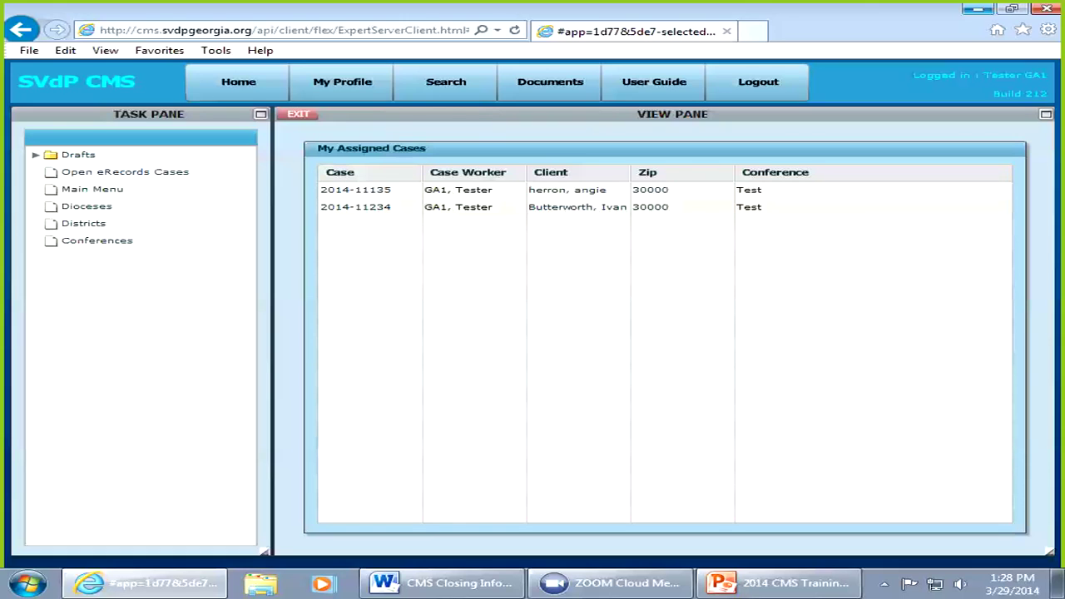
click(366, 207)
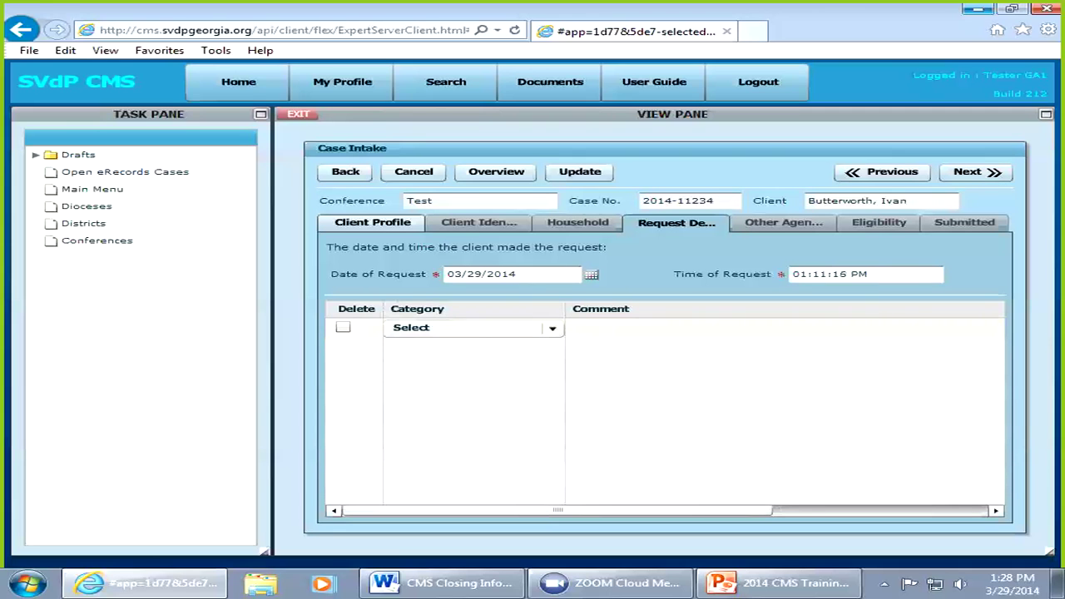
click(552, 329)
click(432, 361)
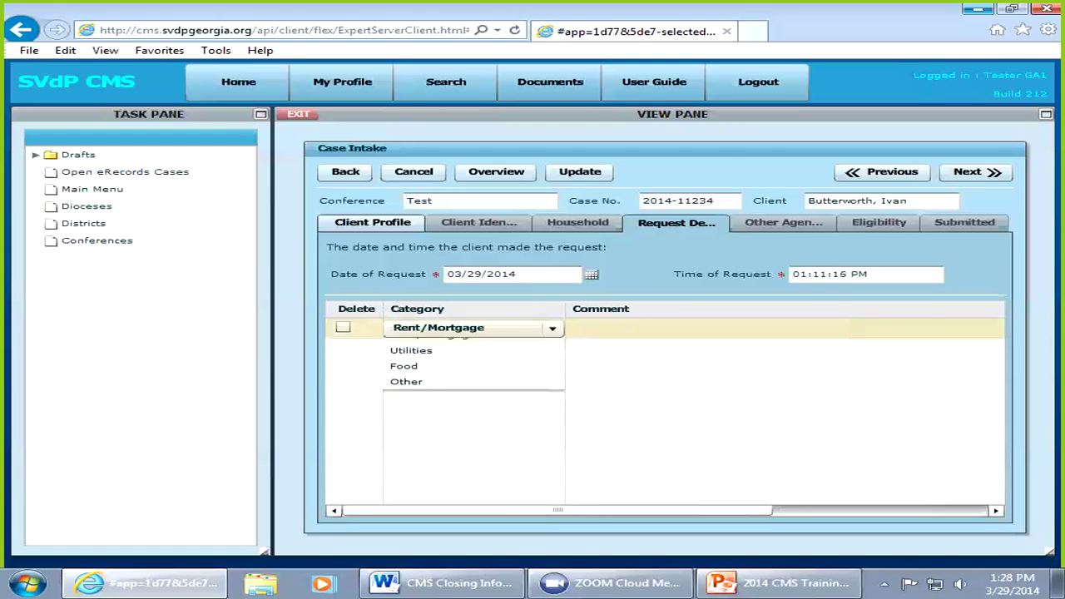
click(666, 328)
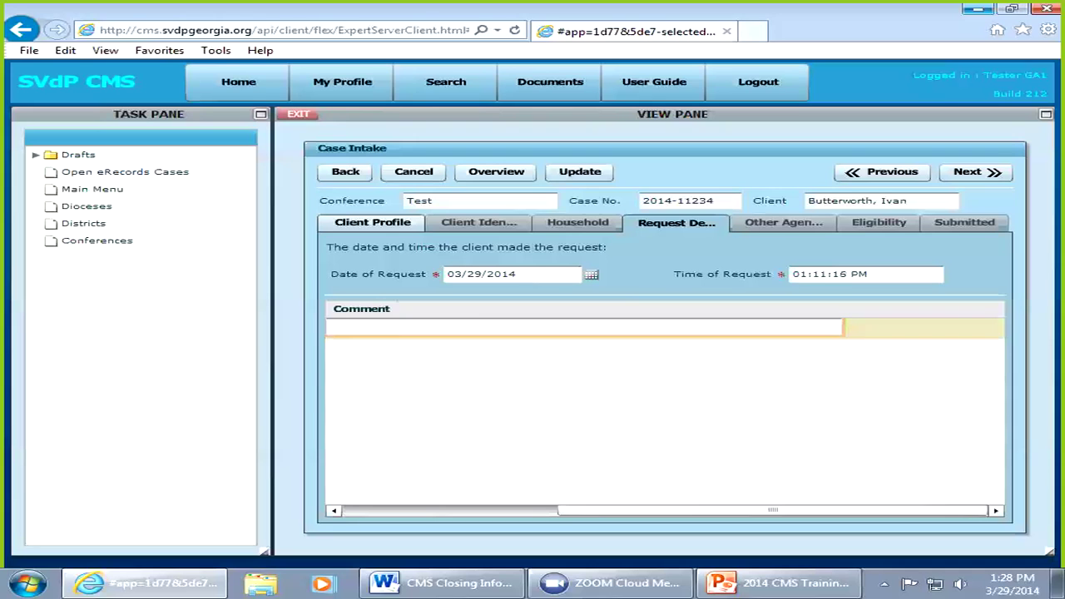
text(needs $300 for rent eviction 4)
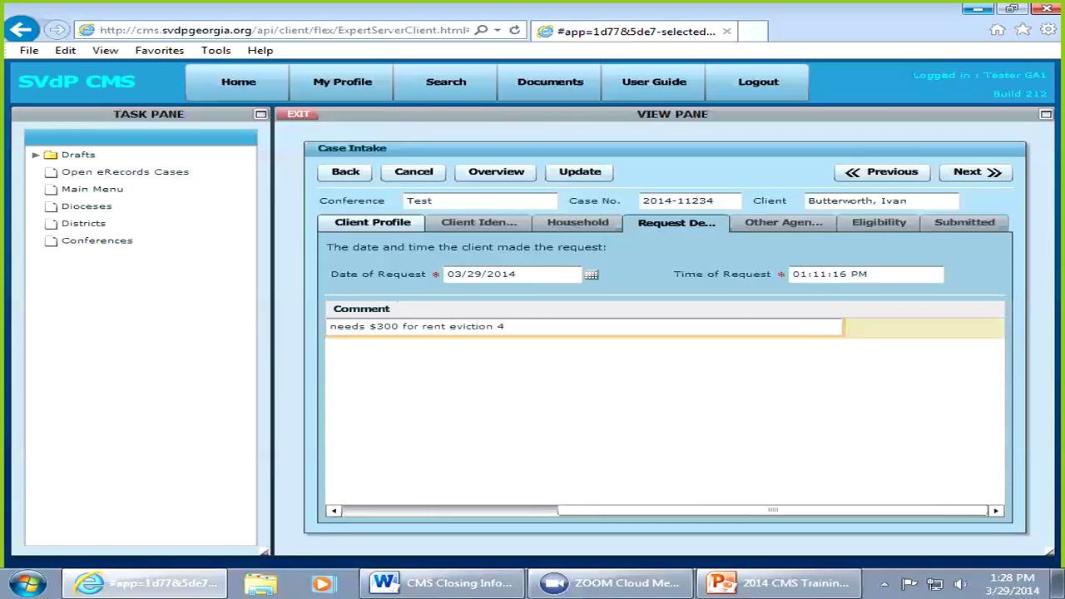
text(/15)
key(Return)
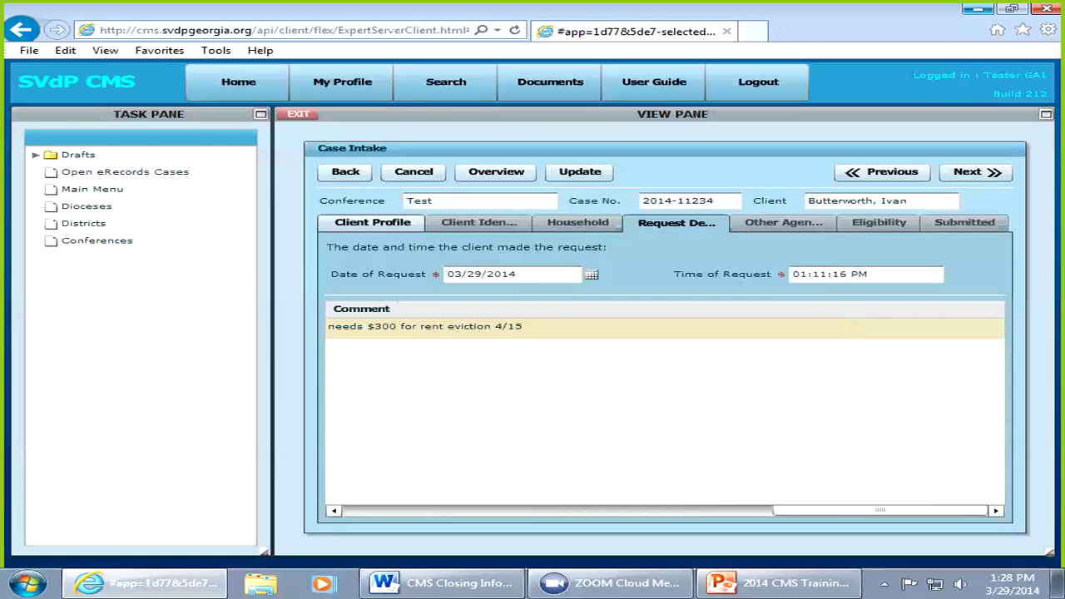
Step: Select the blank second request line, then return to the assigned cases list
click(441, 30)
click(450, 349)
click(450, 350)
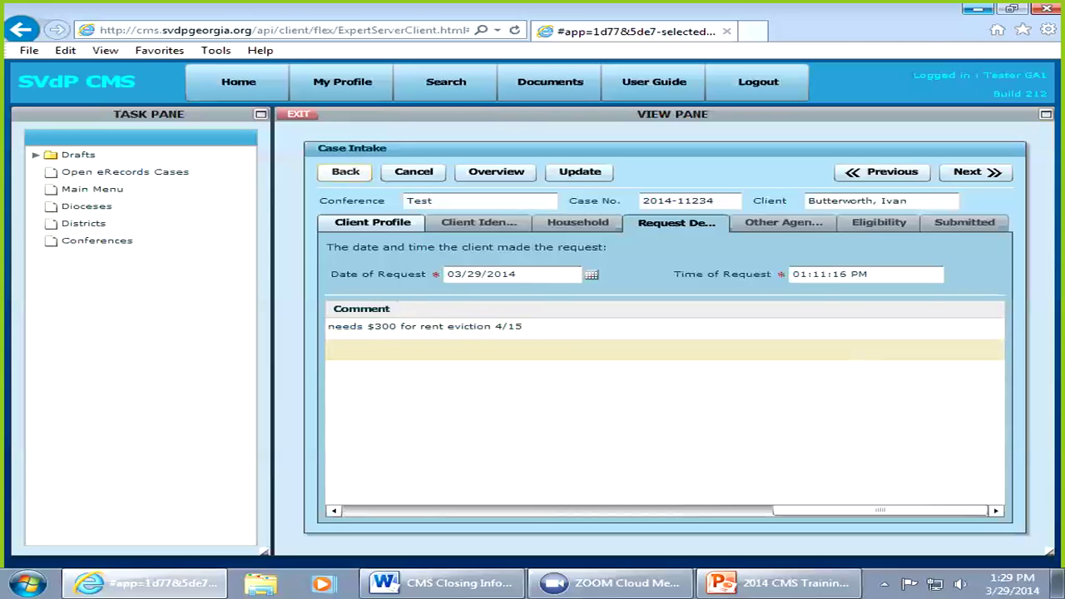
click(345, 172)
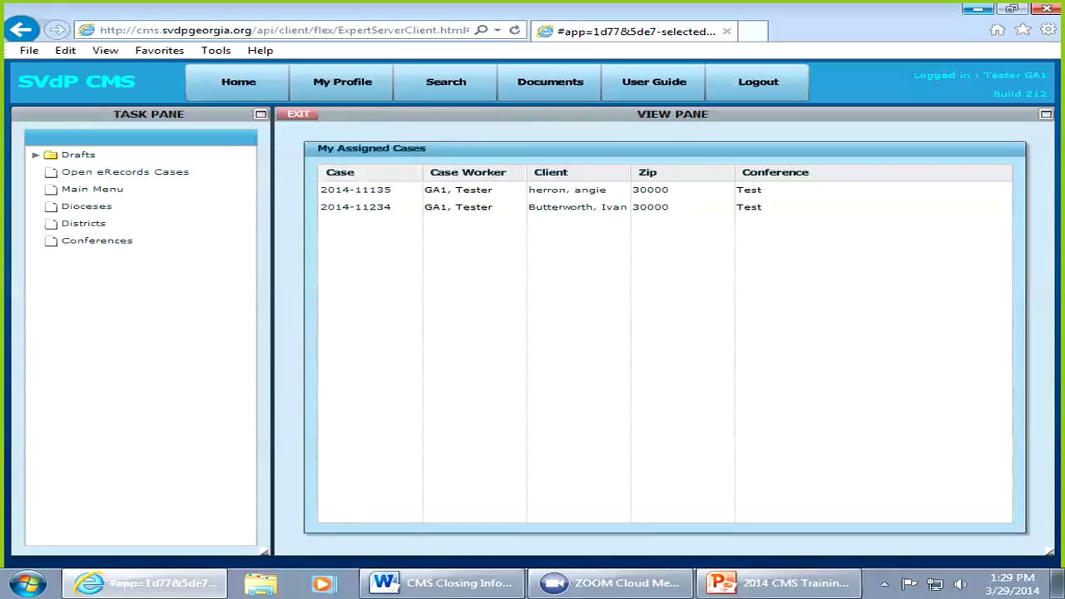
Step: Reopen the case and set the first request's category to Rent/Mortgage, leaving its comment empty
click(355, 207)
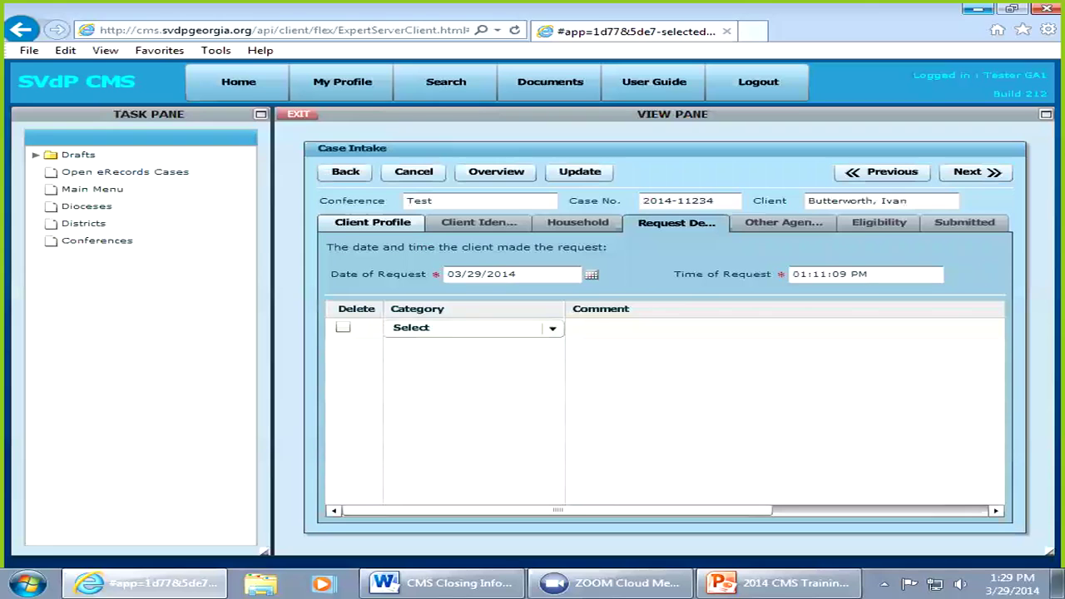
click(471, 328)
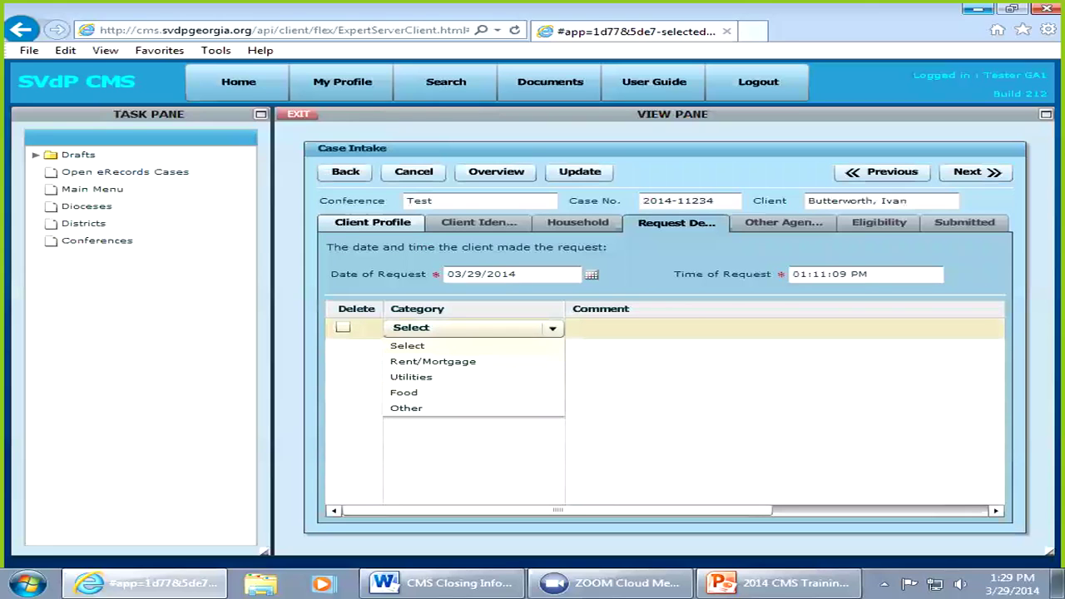
click(433, 361)
key(Tab)
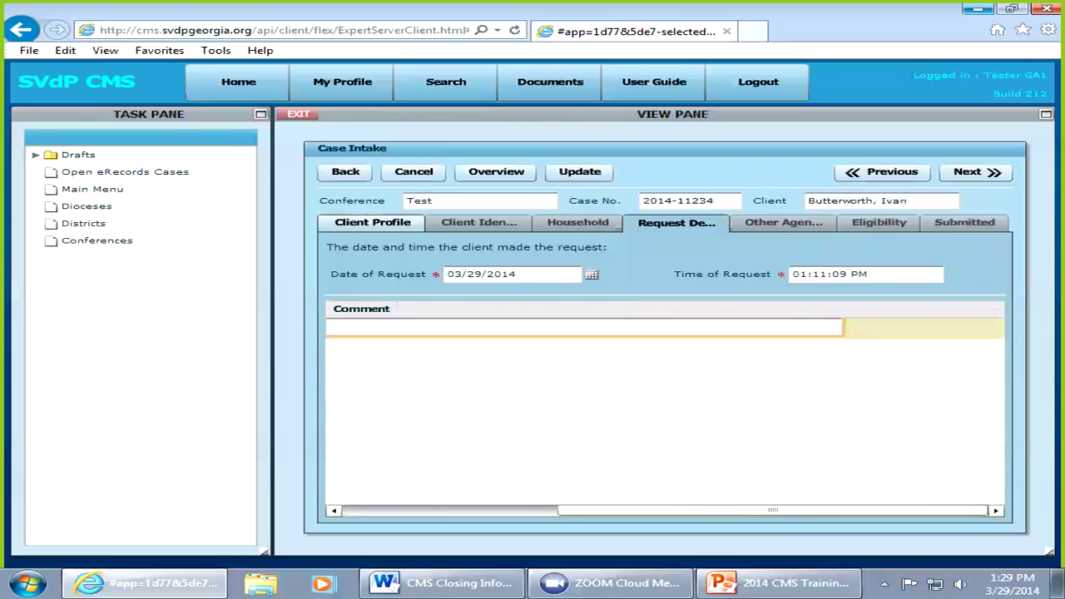
key(Tab)
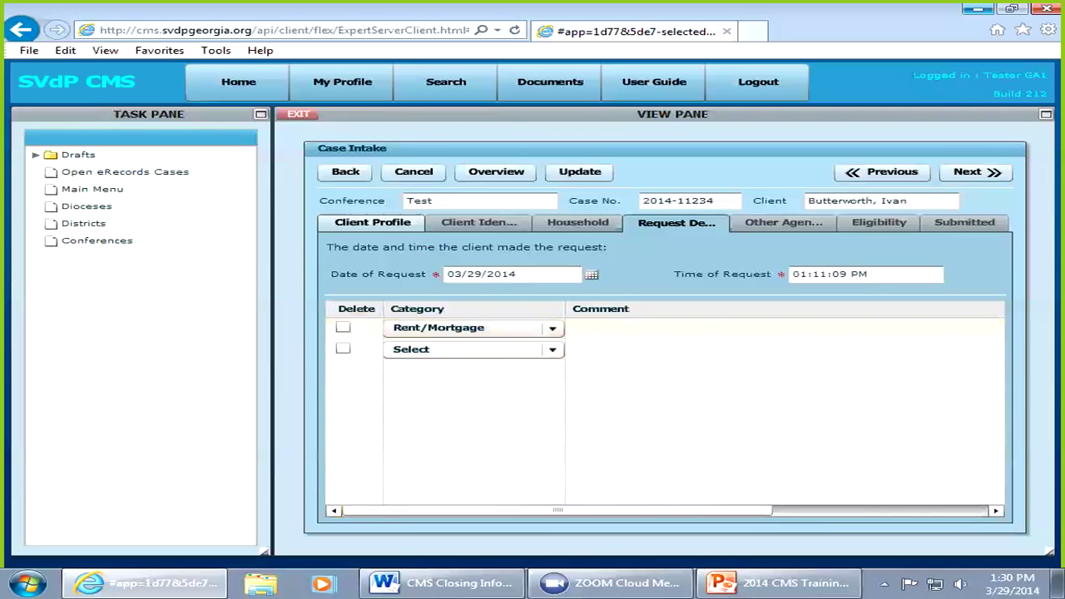
Step: Give the Rent/Mortgage request line the comment 'needs $300' and leave the grid
click(665, 328)
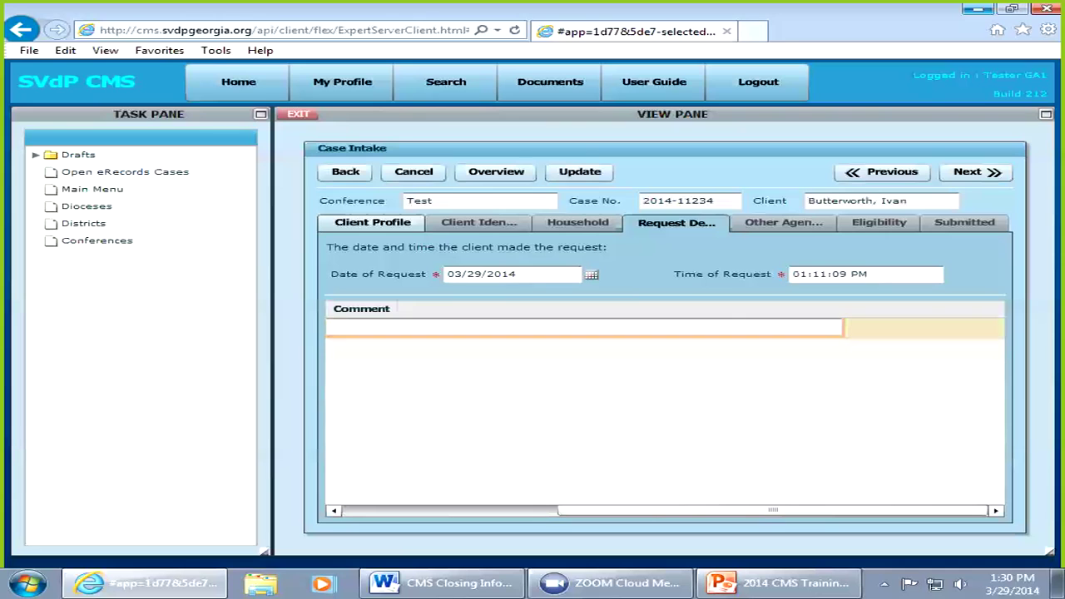
click(334, 510)
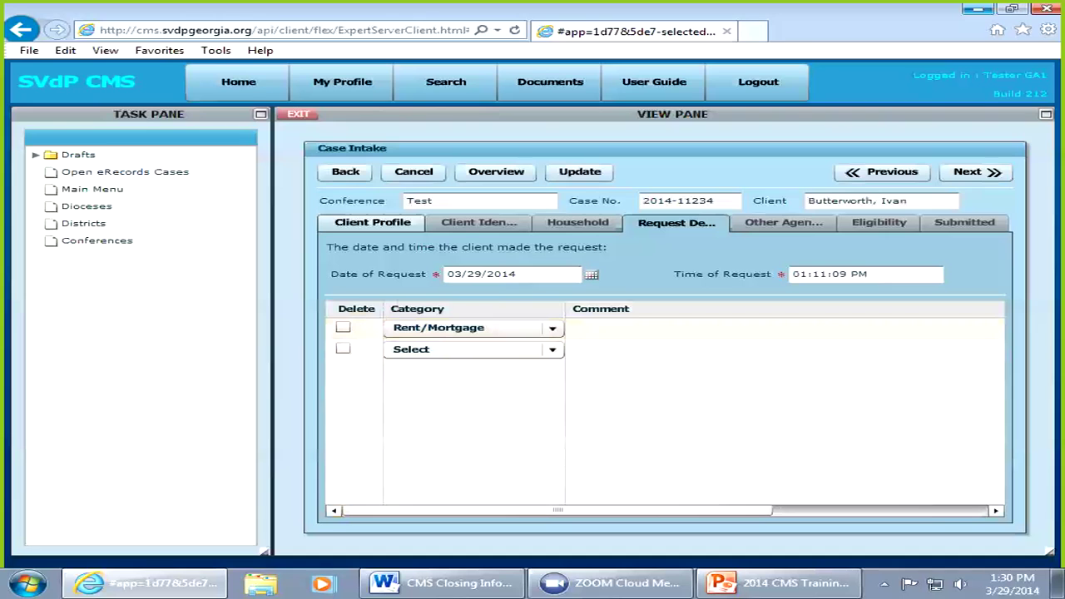
click(666, 328)
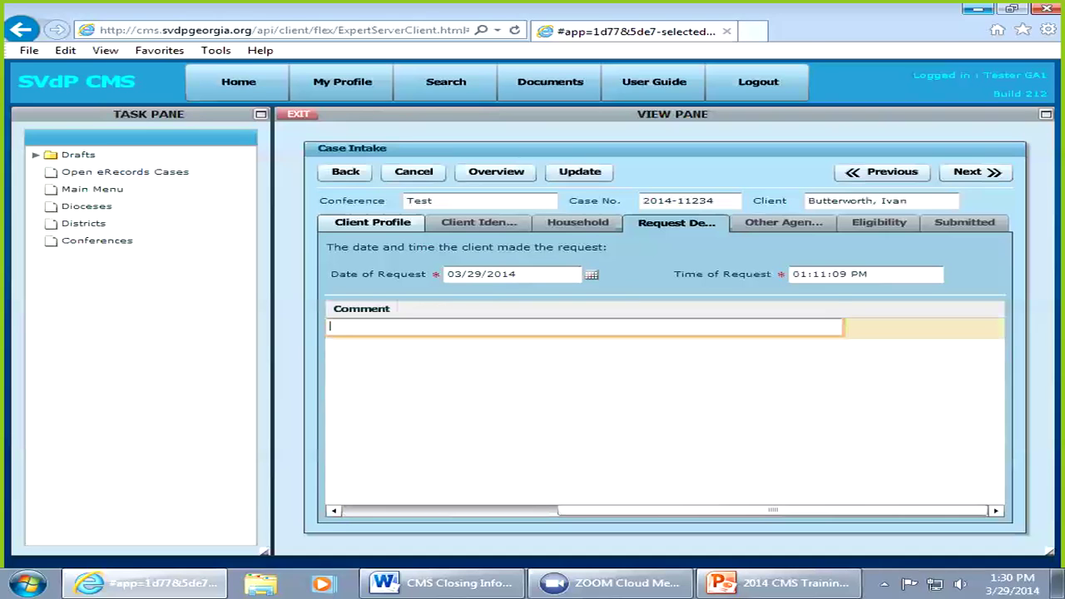
text(needs $300)
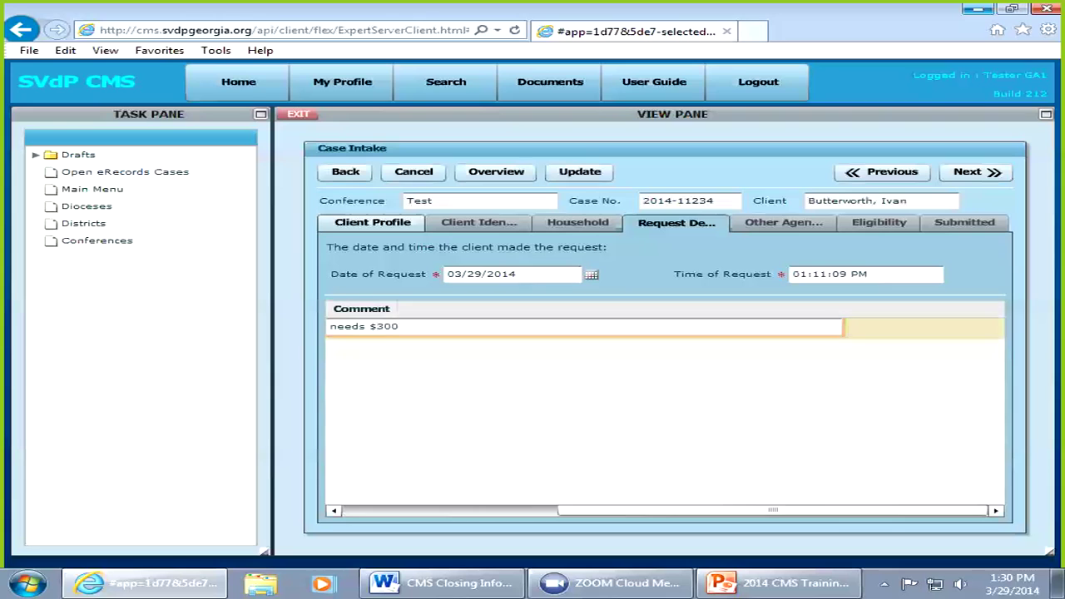
key(Return)
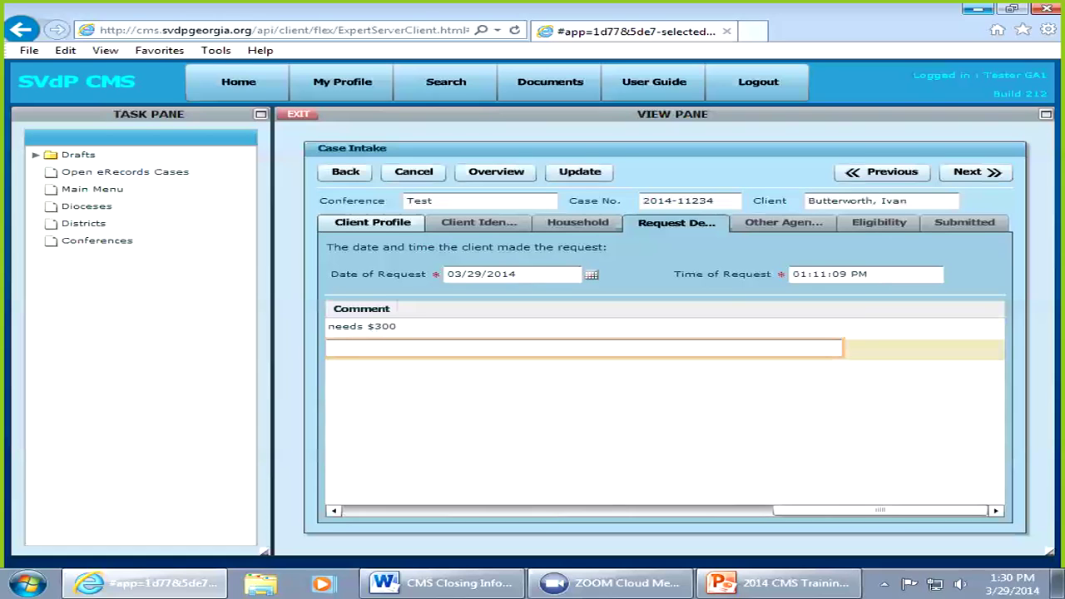
key(Escape)
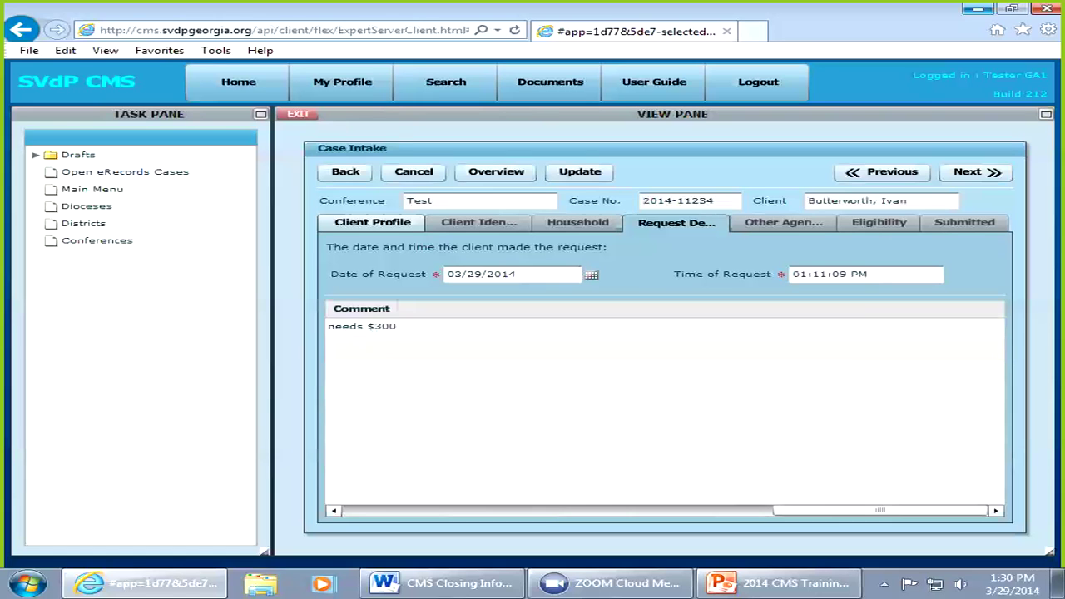
click(364, 327)
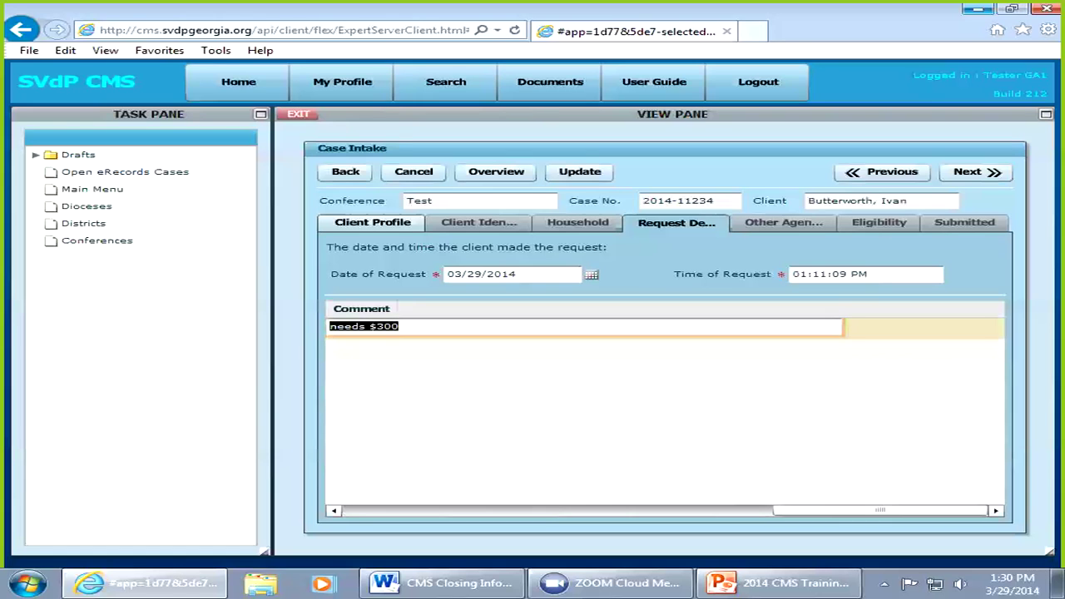
key(Tab)
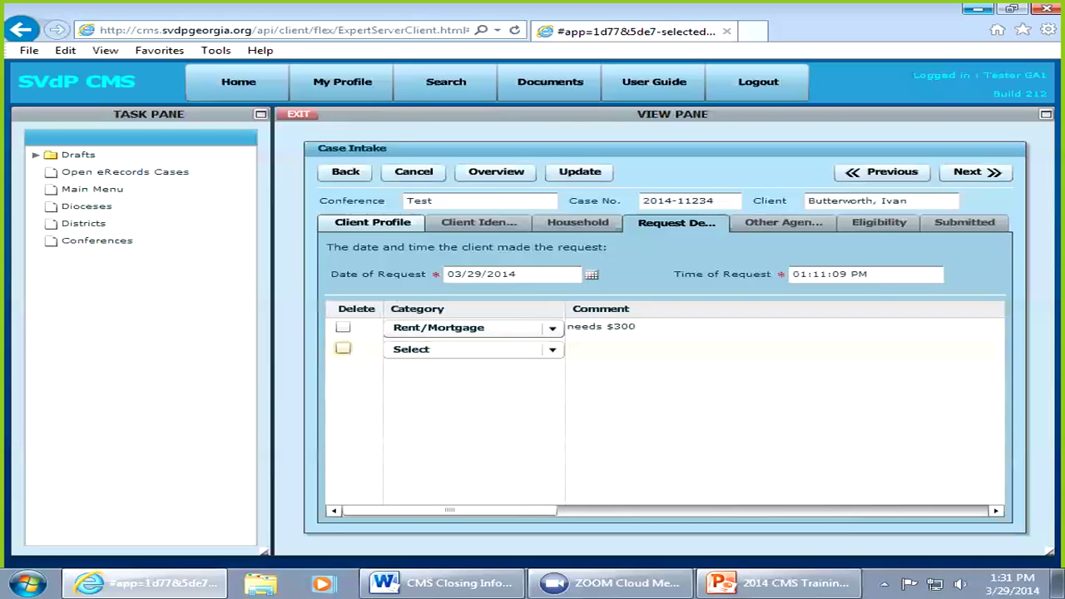
Step: Add a second request with category Food and the comment 'foood'
click(473, 348)
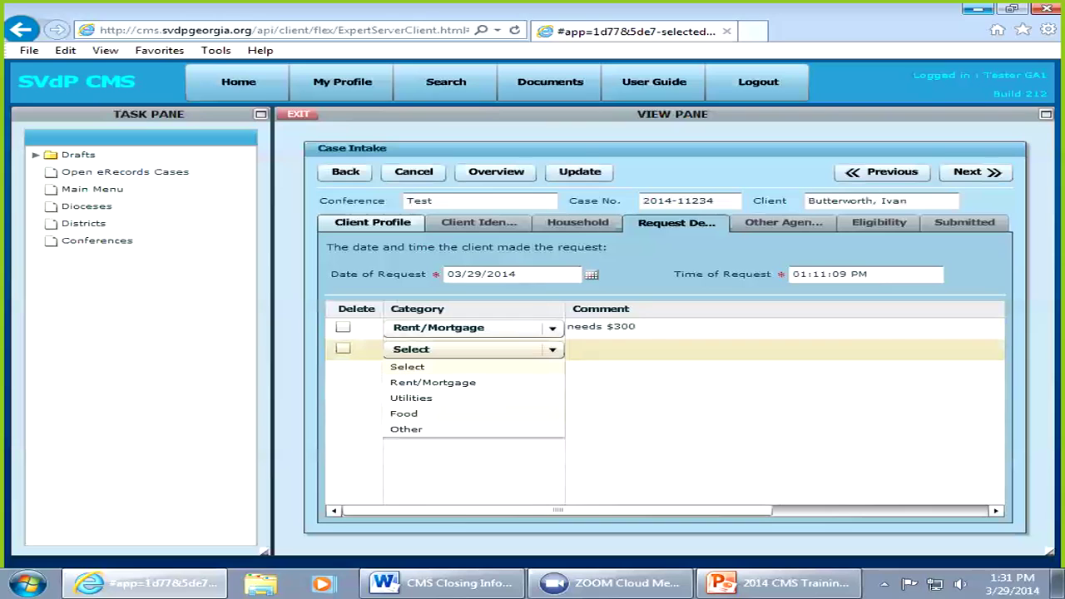
click(405, 414)
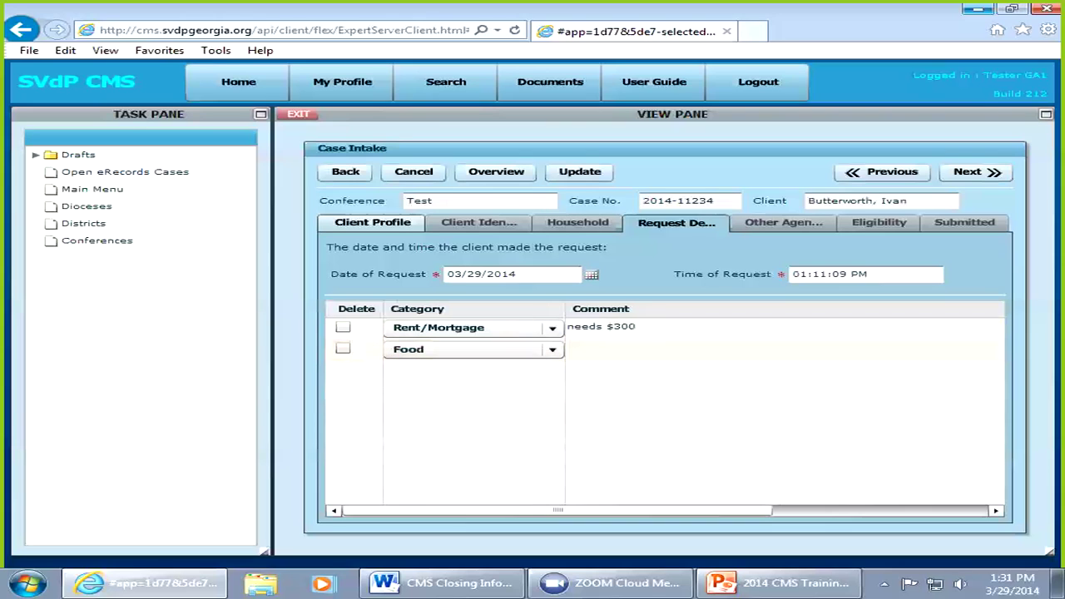
key(Tab)
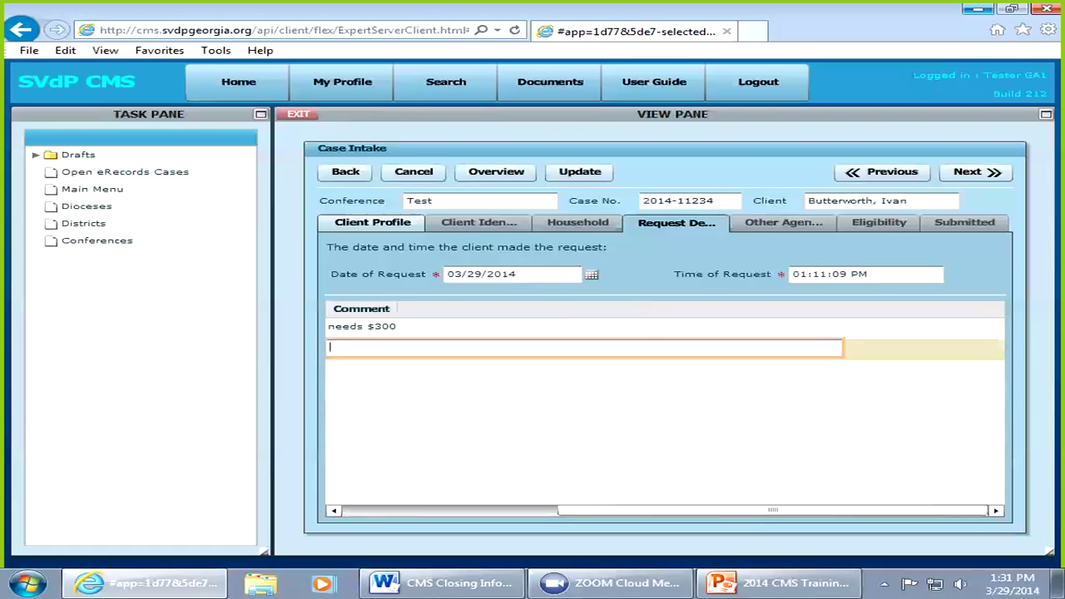
text(foood)
key(Return)
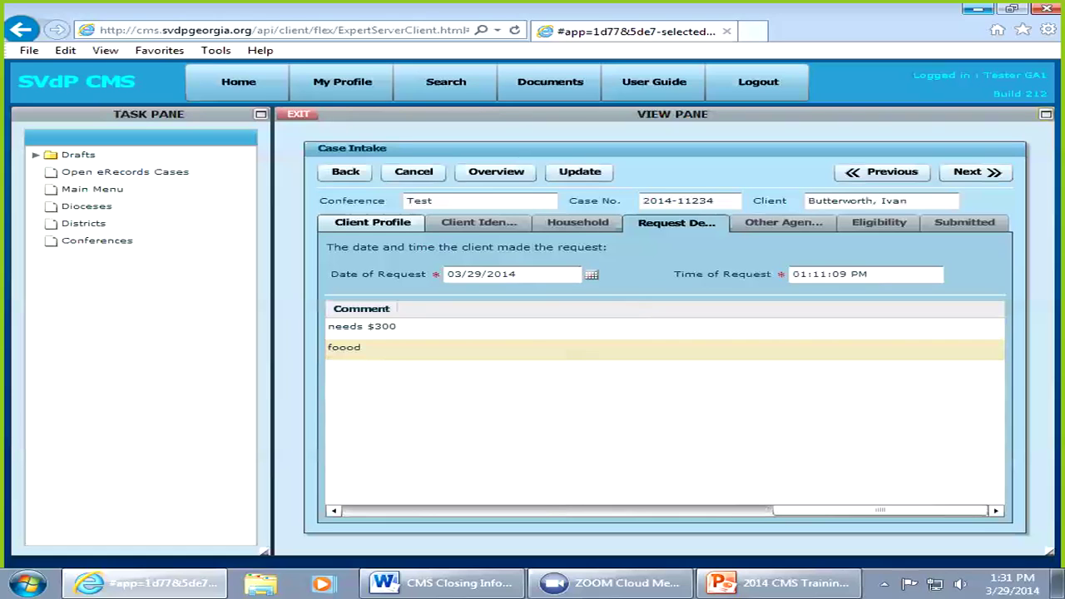
Step: Advance the intake to the Other Agencies step
key(alt+d)
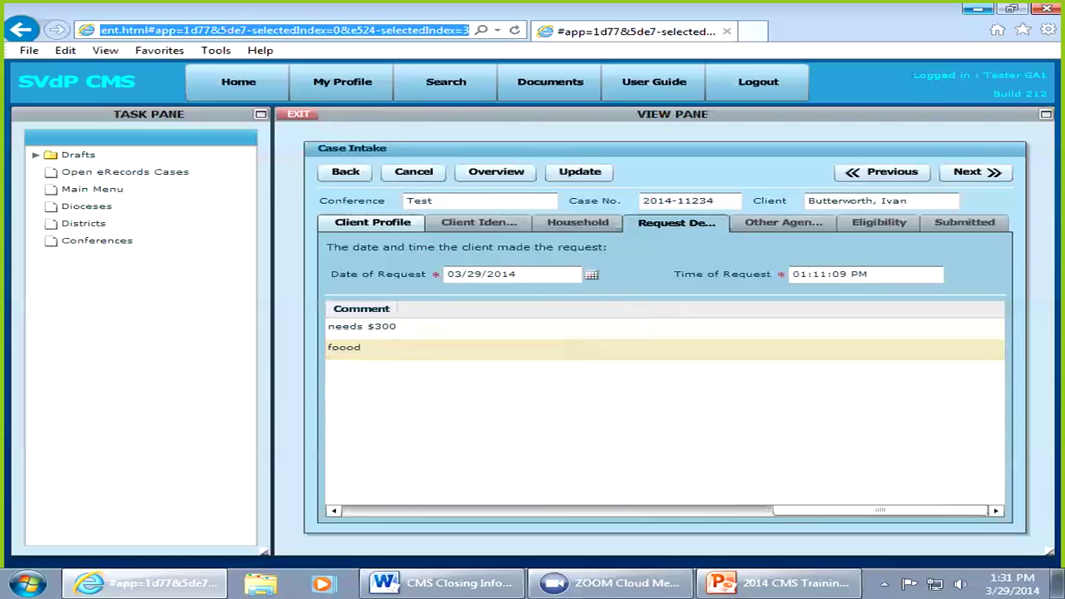
key(Tab)
key(Tab)
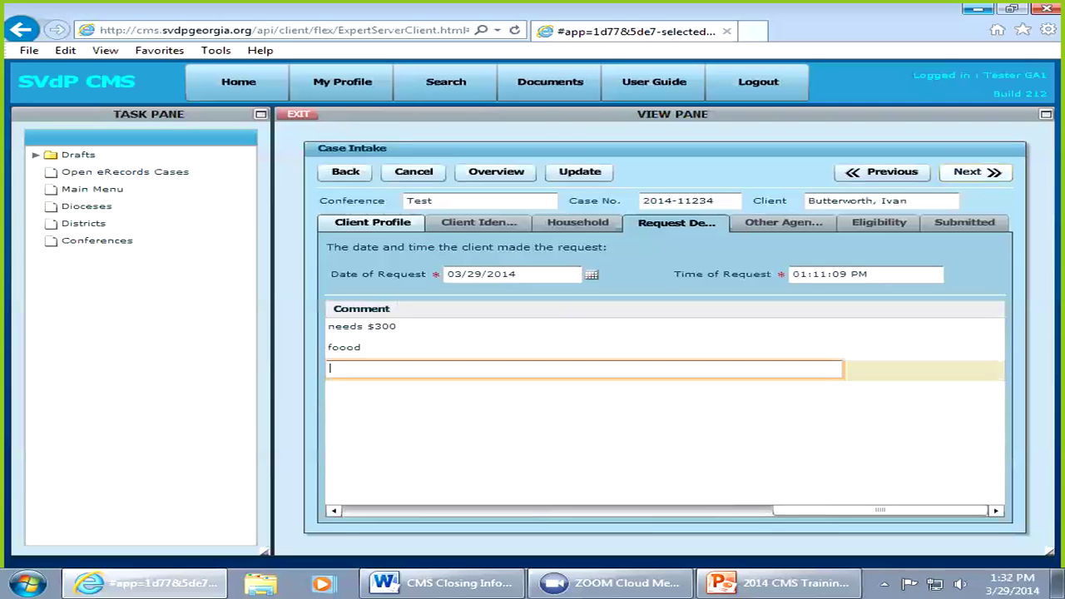
click(975, 172)
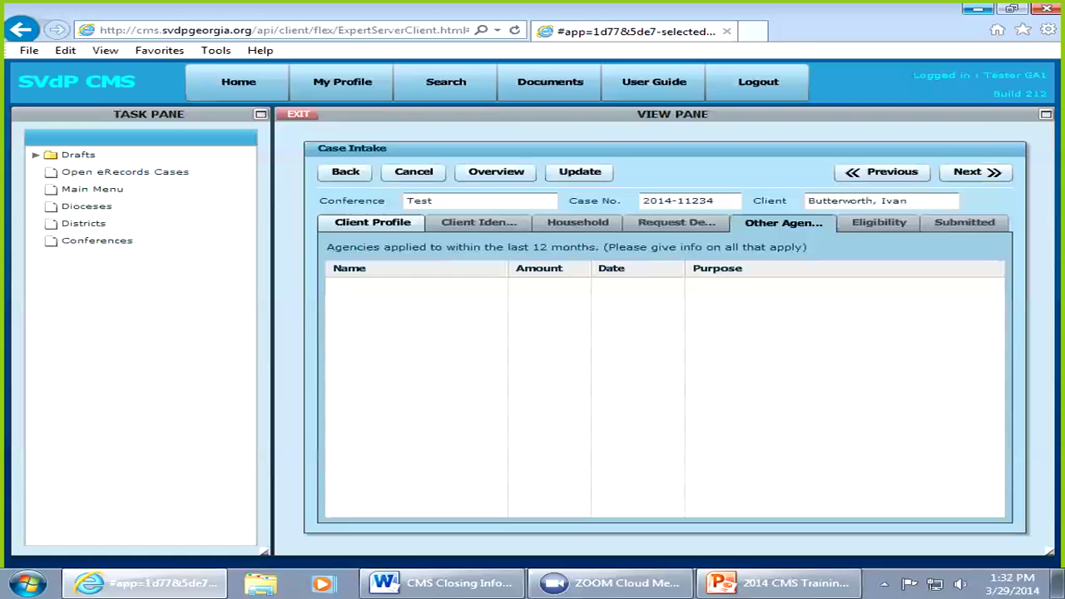
Step: Log agency 'fish' giving $50 food help on 02/02/14, then expand Past Assistance on Eligibility
click(416, 285)
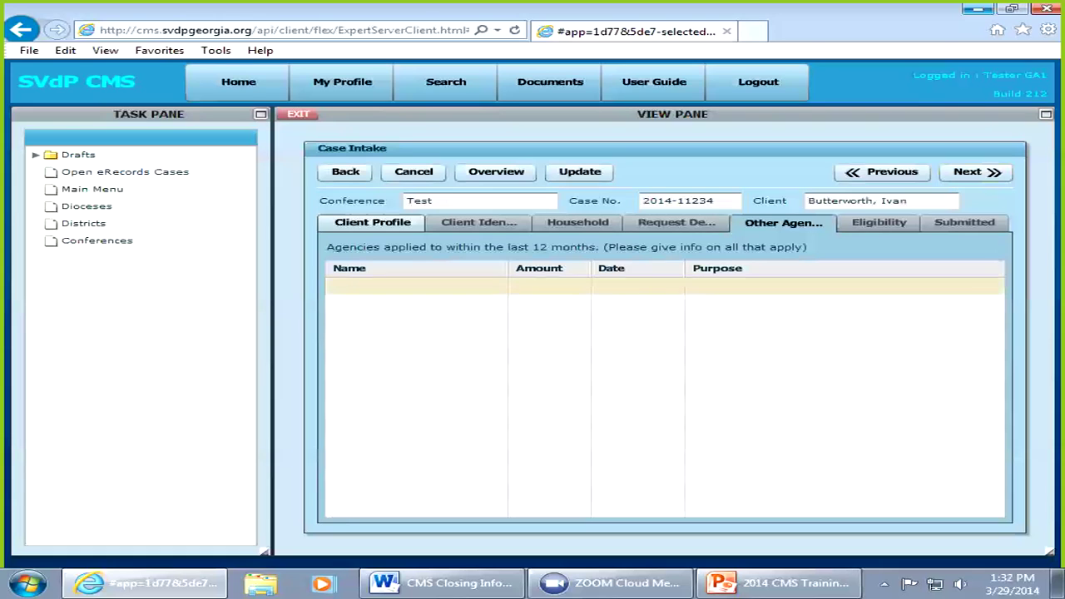
text(fish)
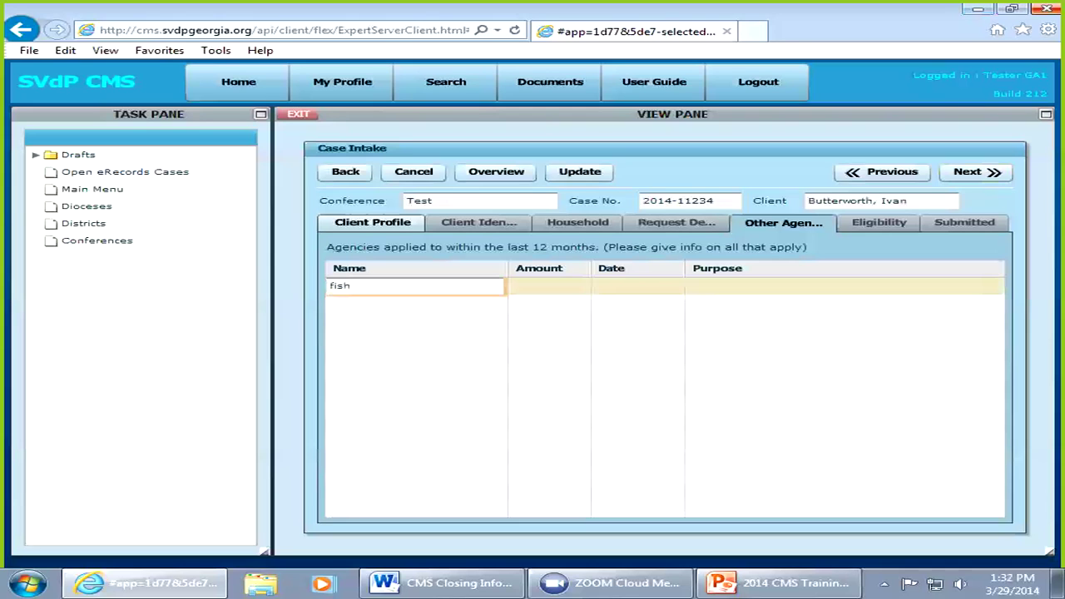
key(Tab)
text(50)
key(Tab)
text(02/02/14)
key(Tab)
text(food)
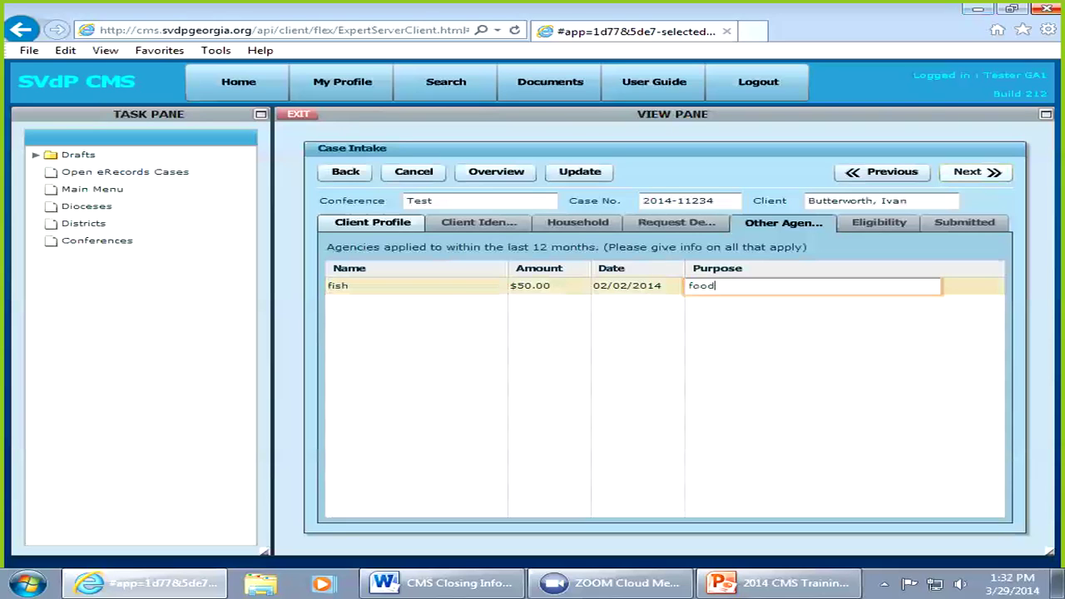
click(976, 172)
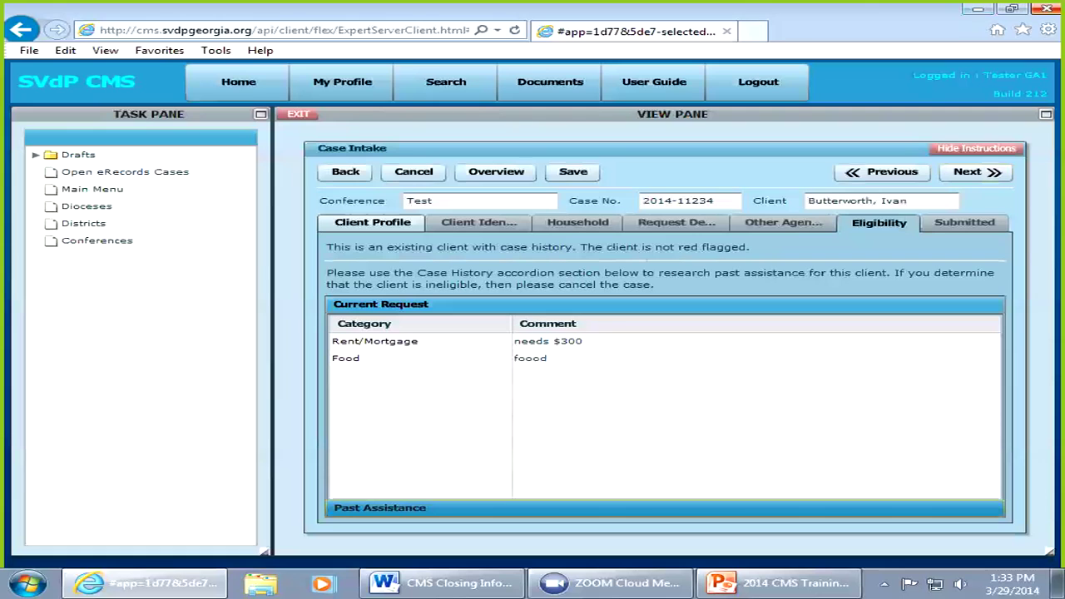
click(380, 507)
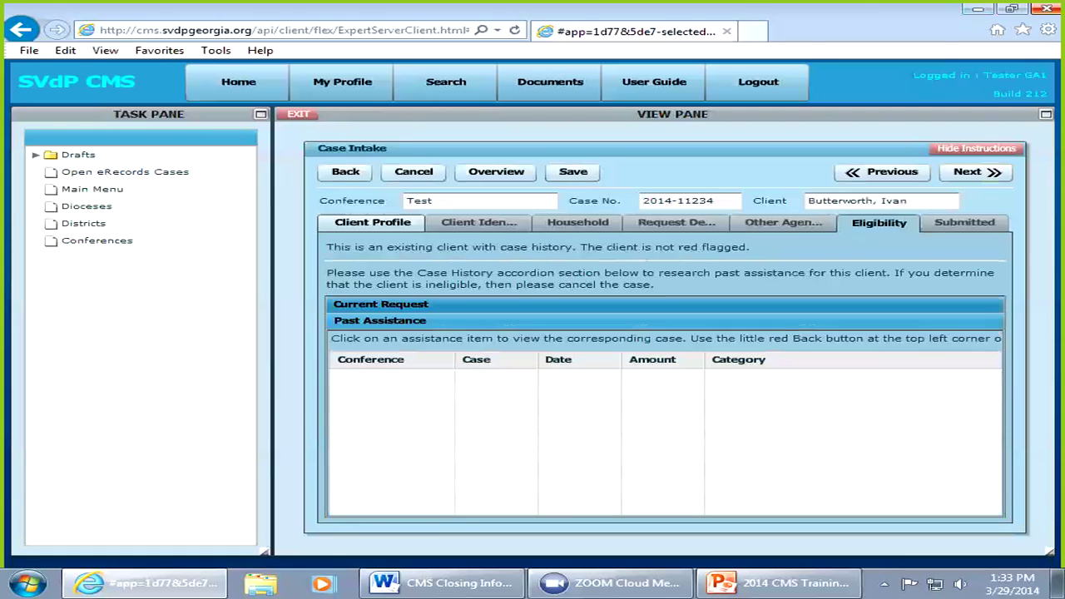
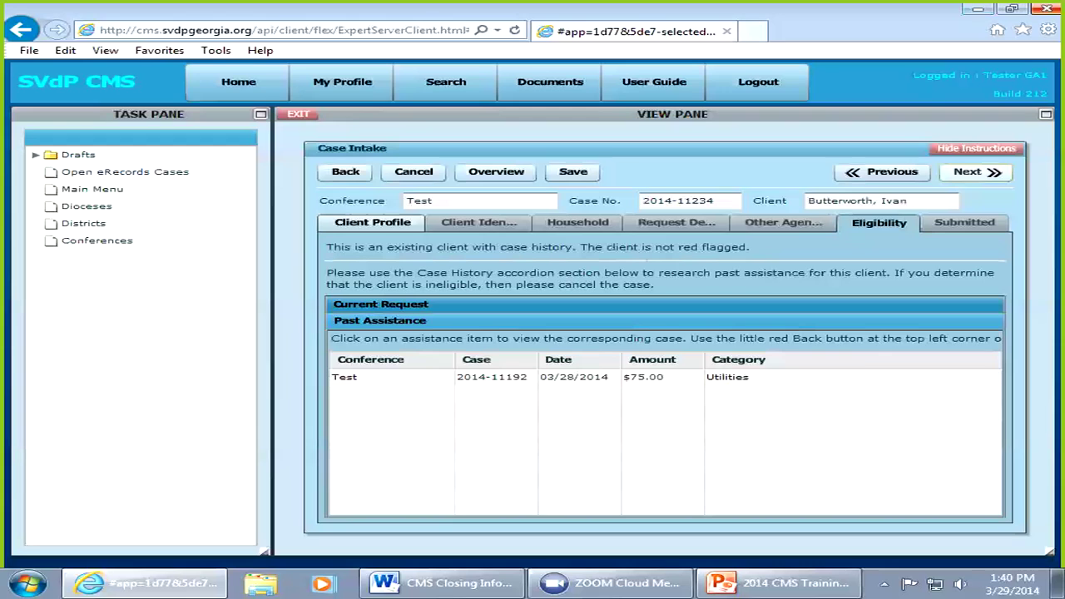
Step: Move on from Eligibility to the submit-for-case-worker-assignment confirmation
click(976, 173)
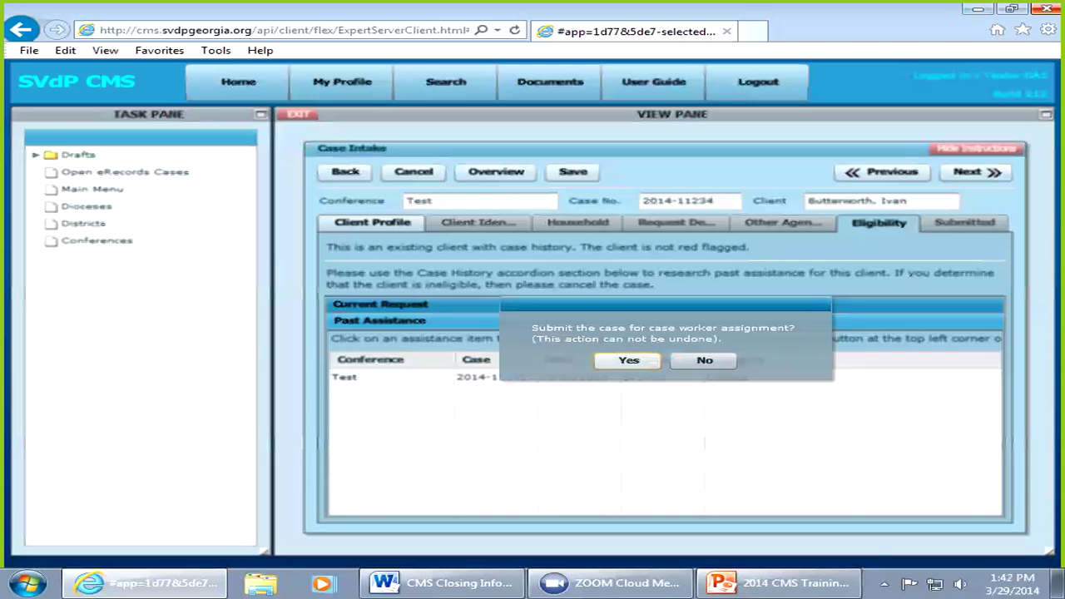
Step: Confirm submitting the case so the intake is completed
click(628, 361)
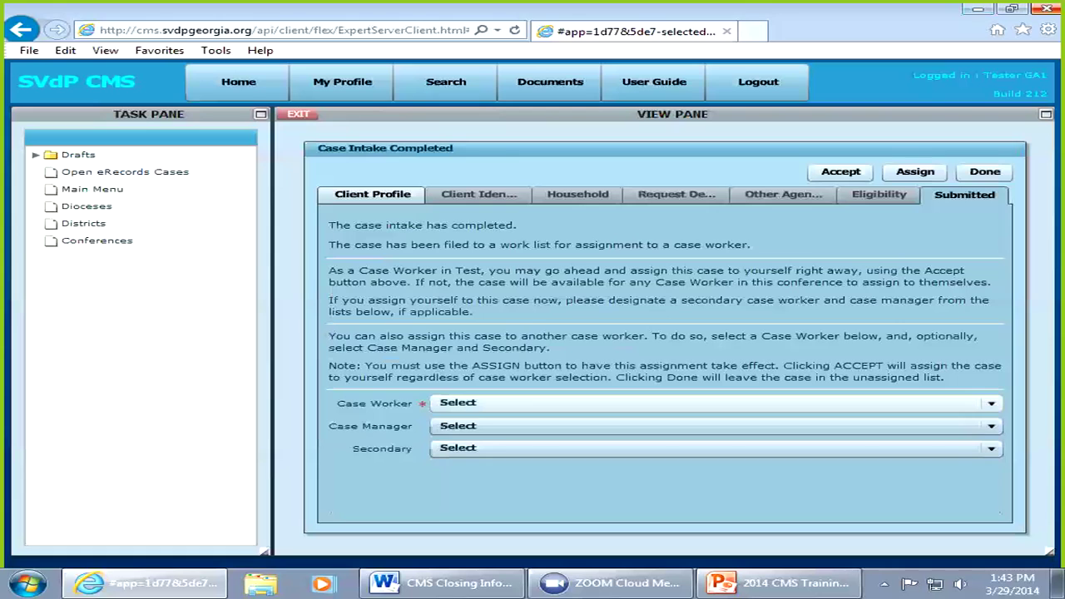
Step: Choose the logged-in tester as Case Worker, then bring up the Secondary worker list
click(716, 403)
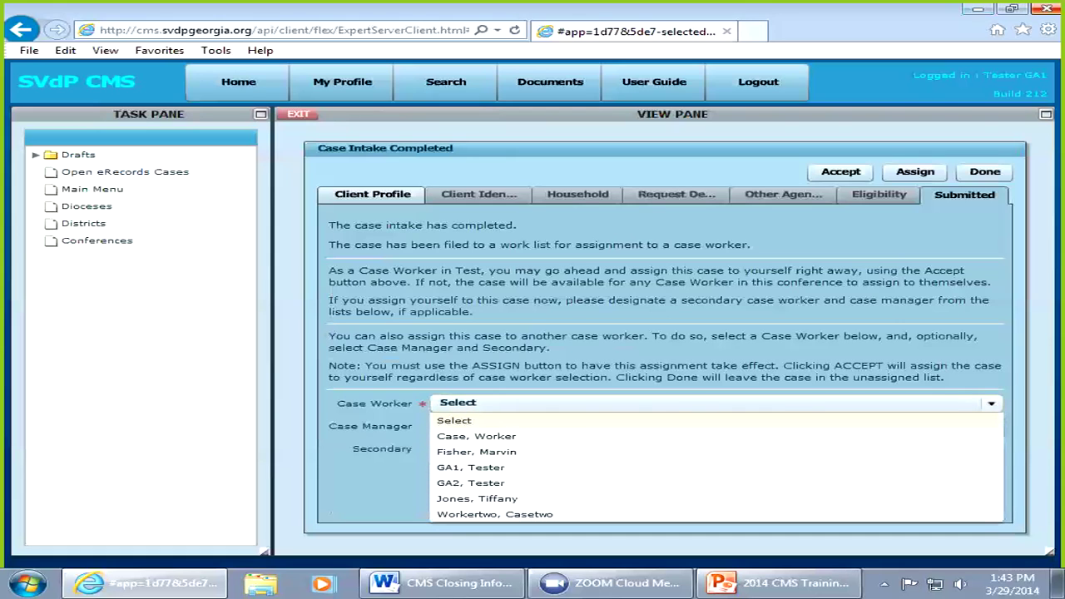
click(470, 466)
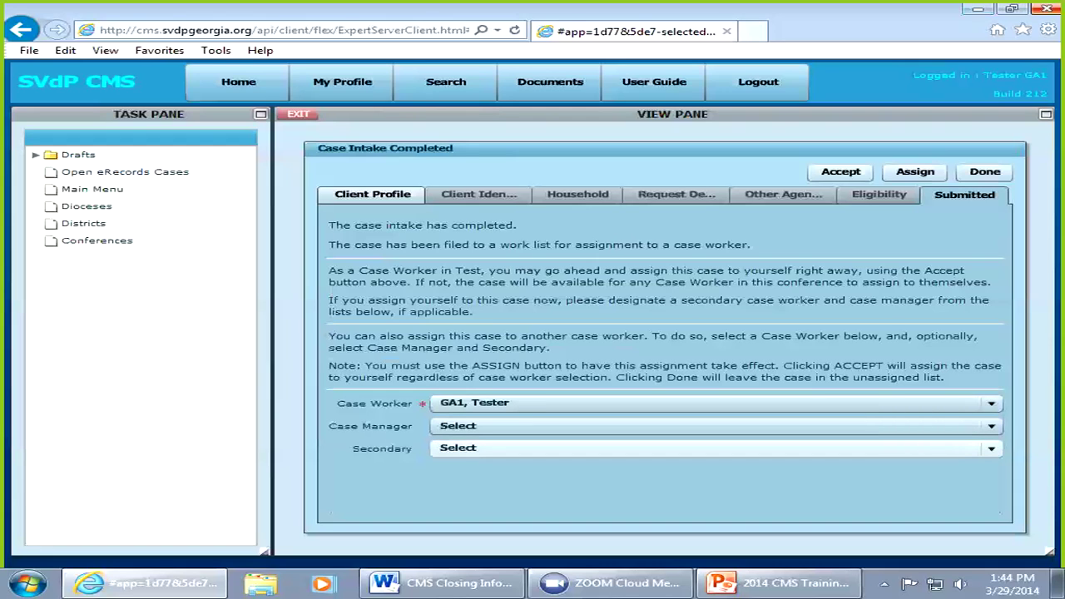
click(991, 448)
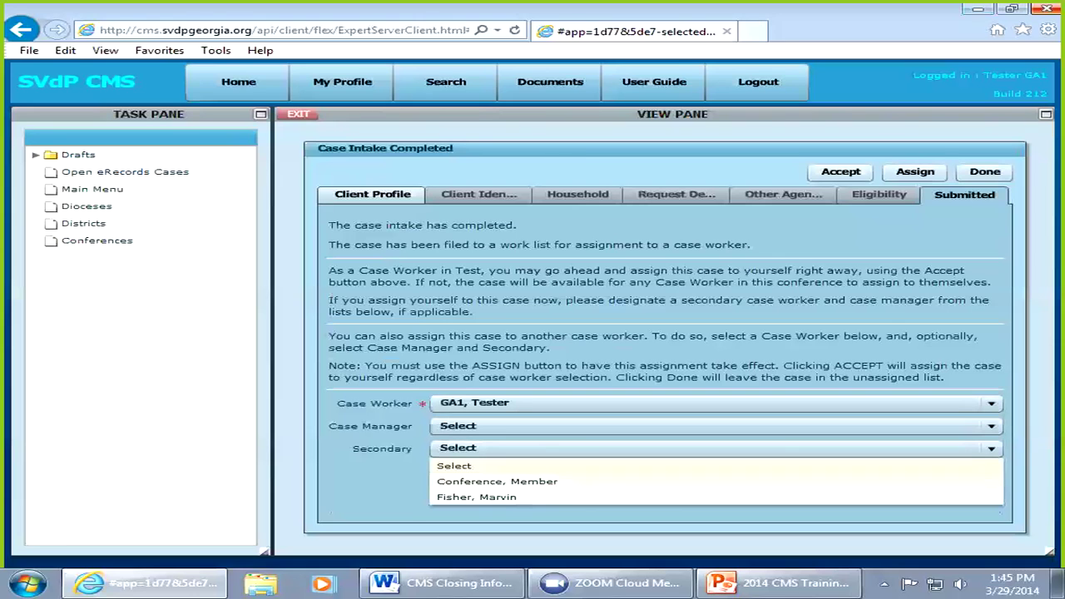
Step: Leave Secondary unassigned and apply the case worker assignment
click(716, 466)
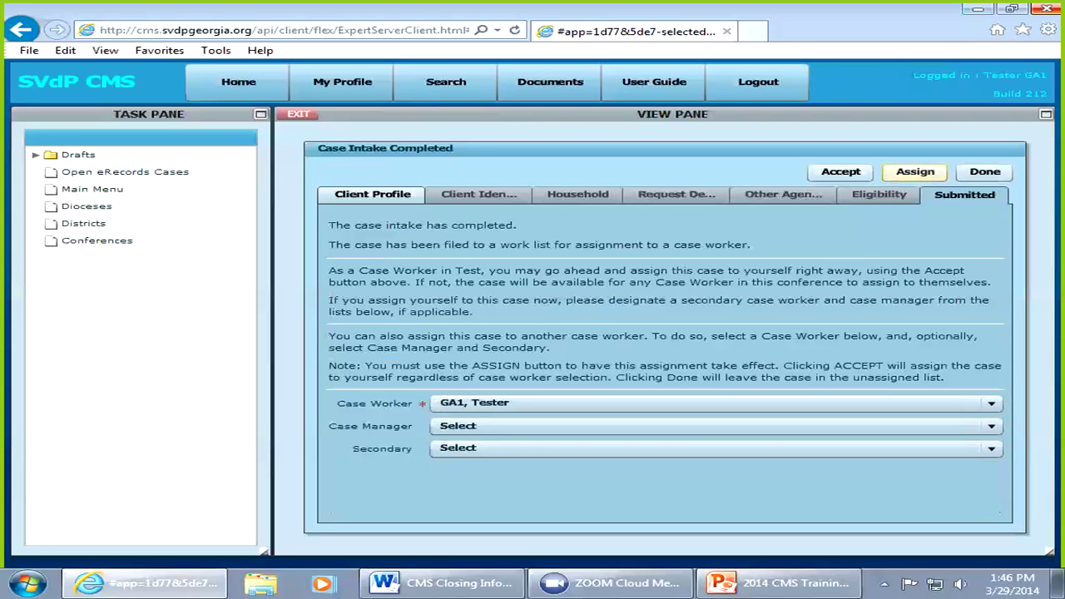
click(916, 171)
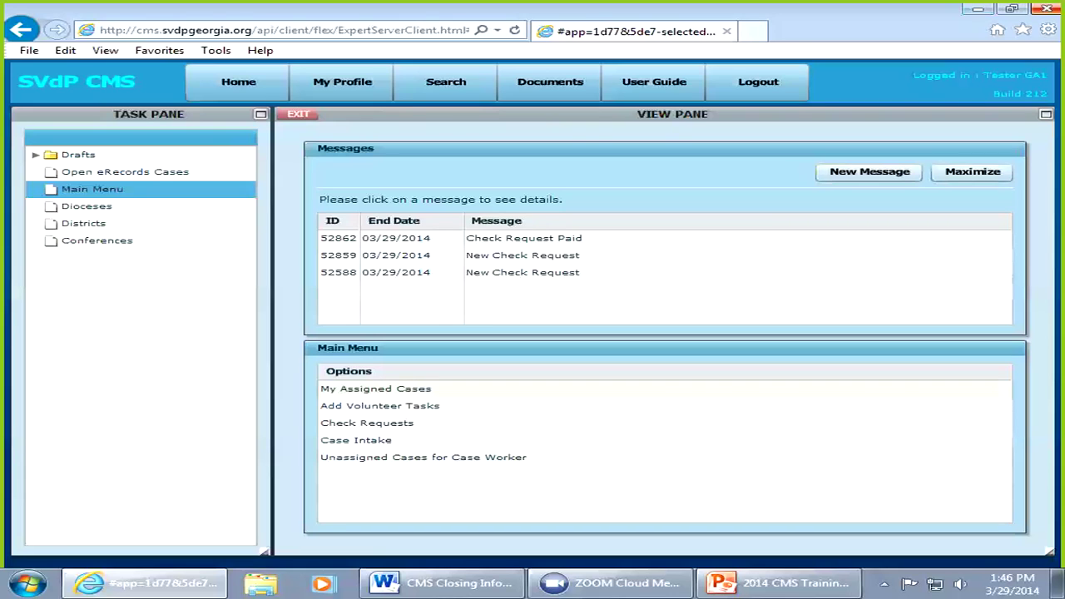
Step: Show My Assigned Cases from the Main Menu
click(376, 390)
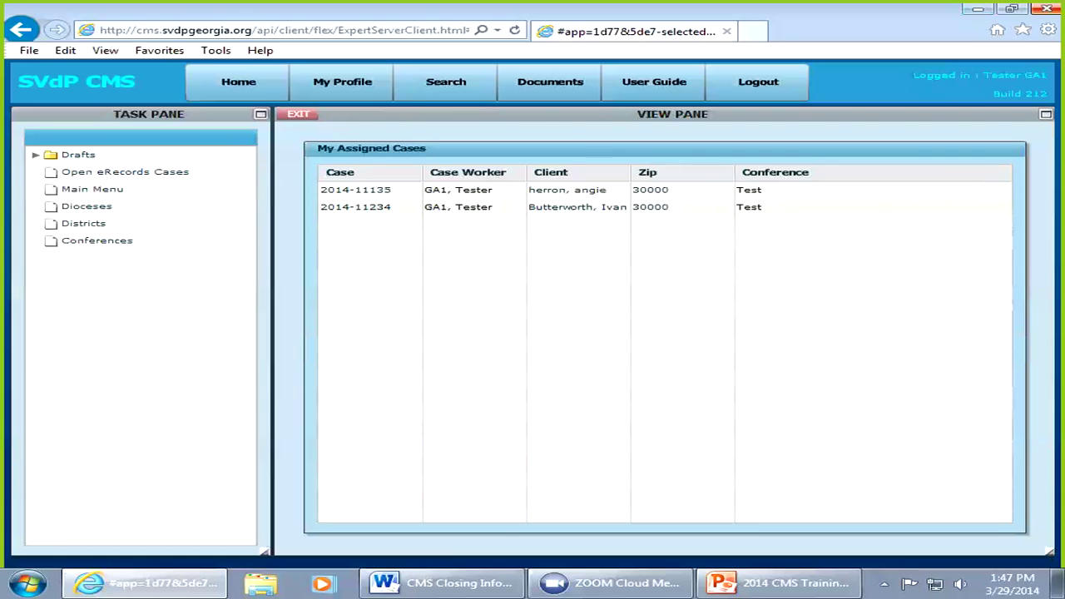
Step: Open the second case listed in My Assigned Cases
click(355, 208)
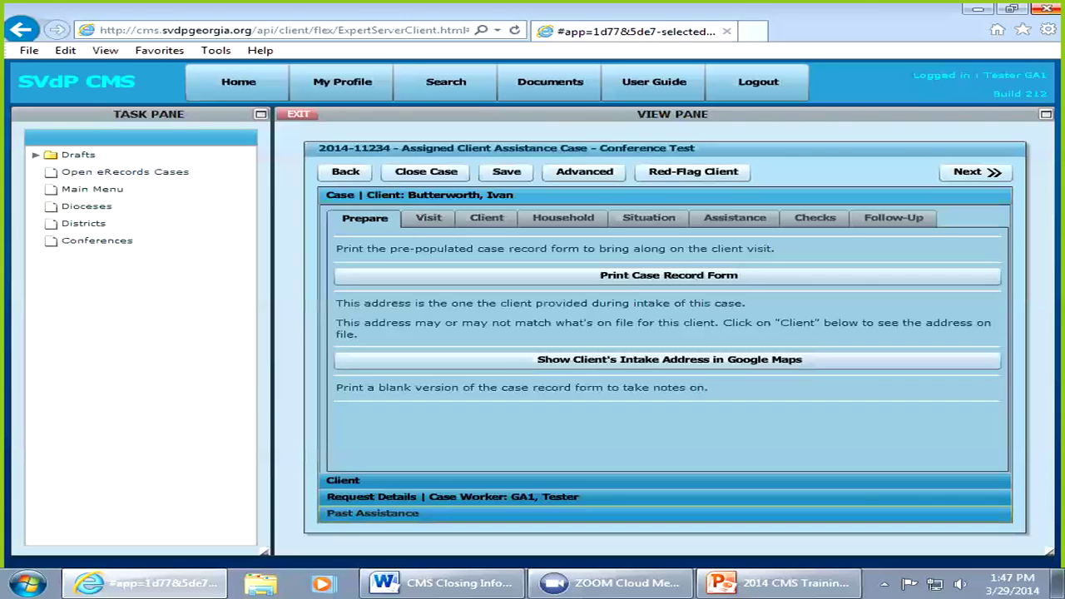
Step: Expand Past Assistance to review the earlier $75 Utilities help, then go back
click(373, 514)
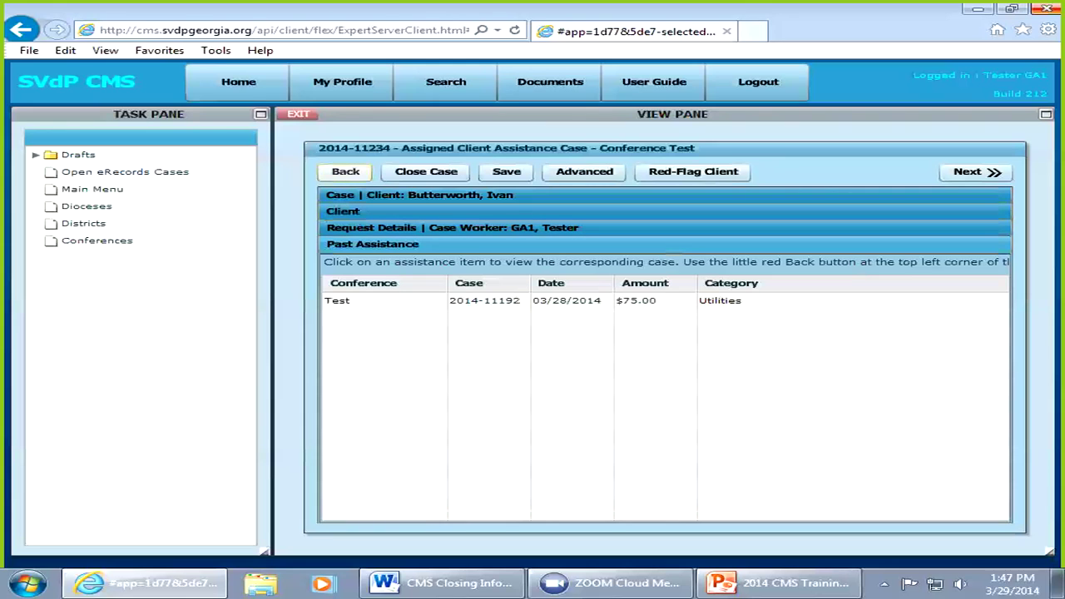
click(345, 172)
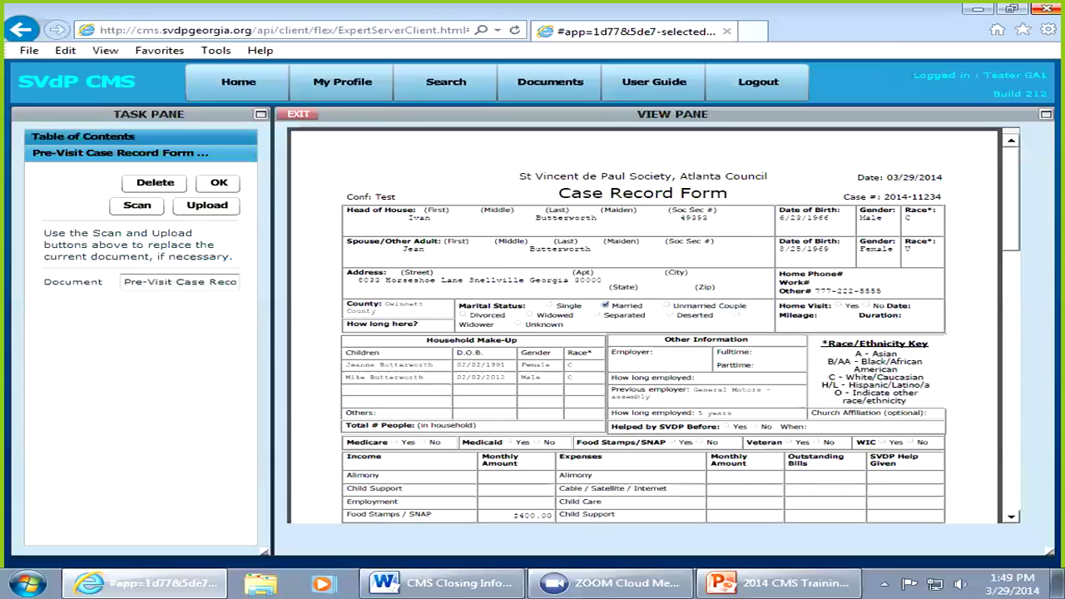
scroll(649, 325, down, 4)
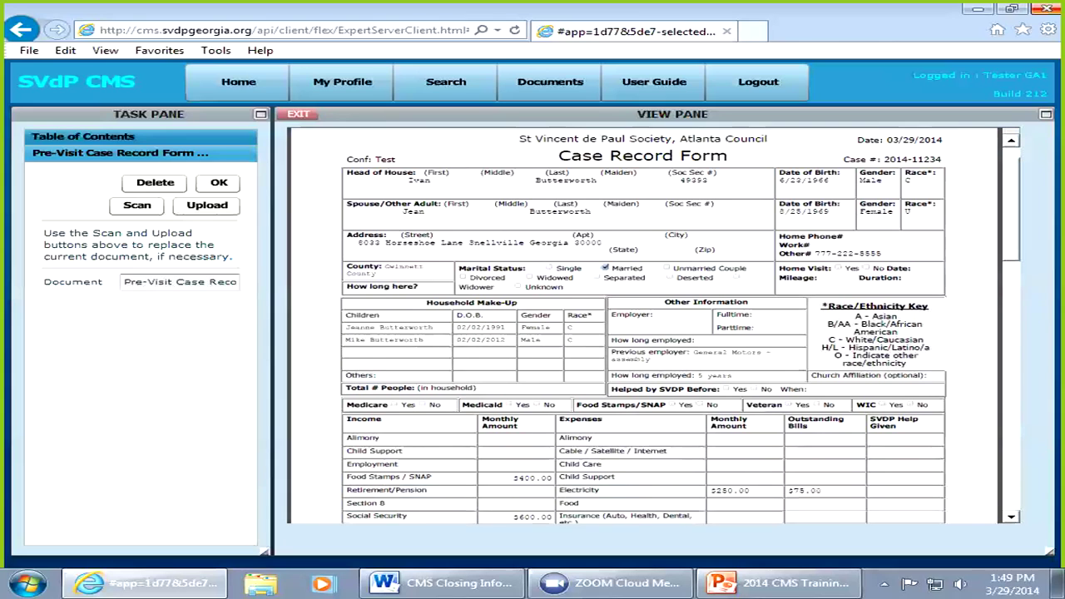
scroll(649, 325, down, 3)
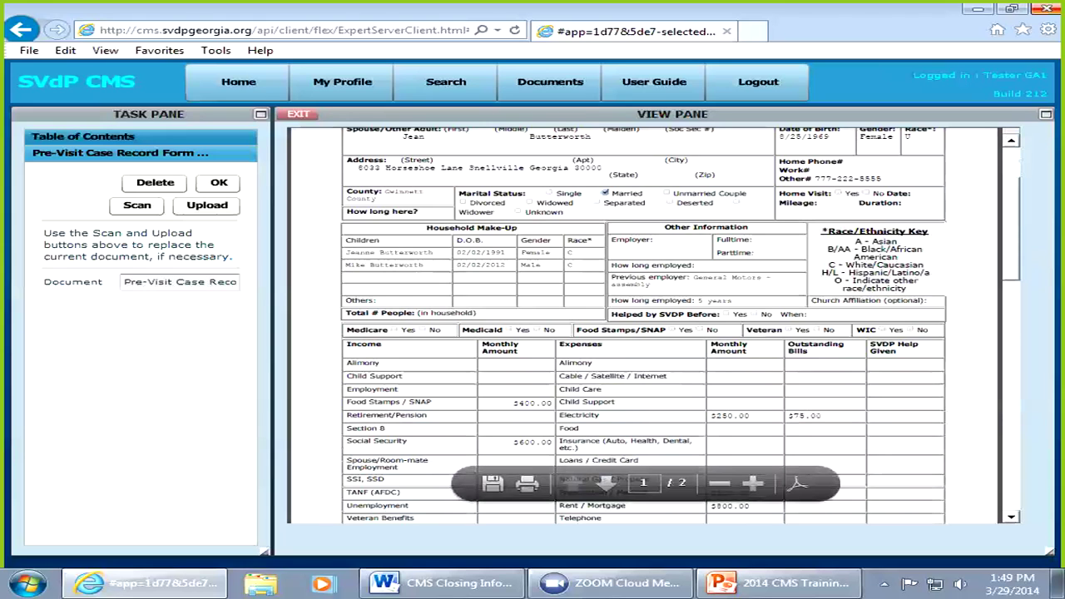
scroll(645, 324, up, 3)
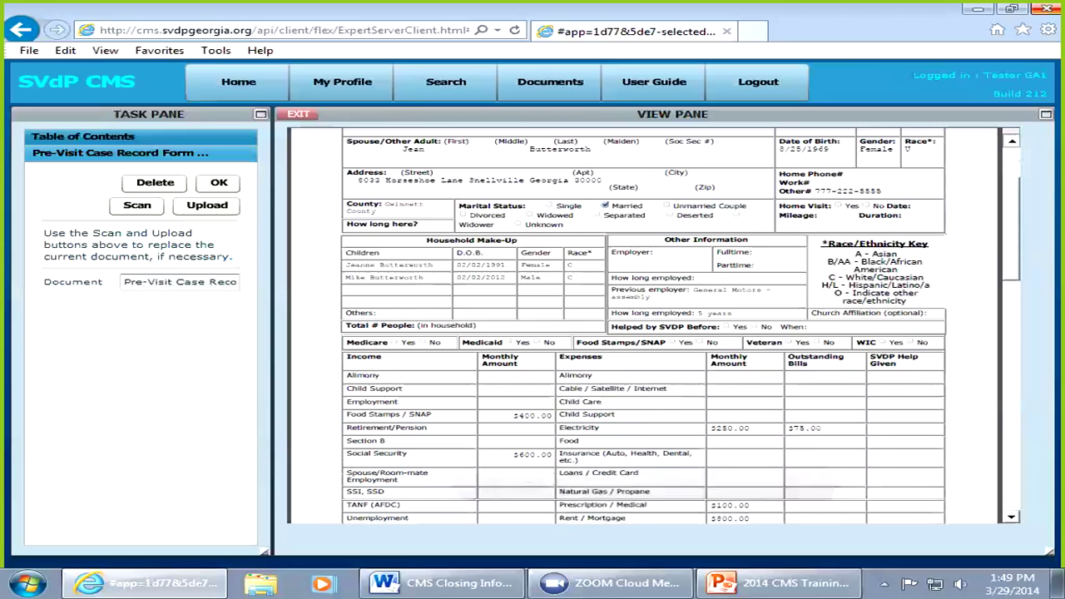
scroll(644, 324, up, 1)
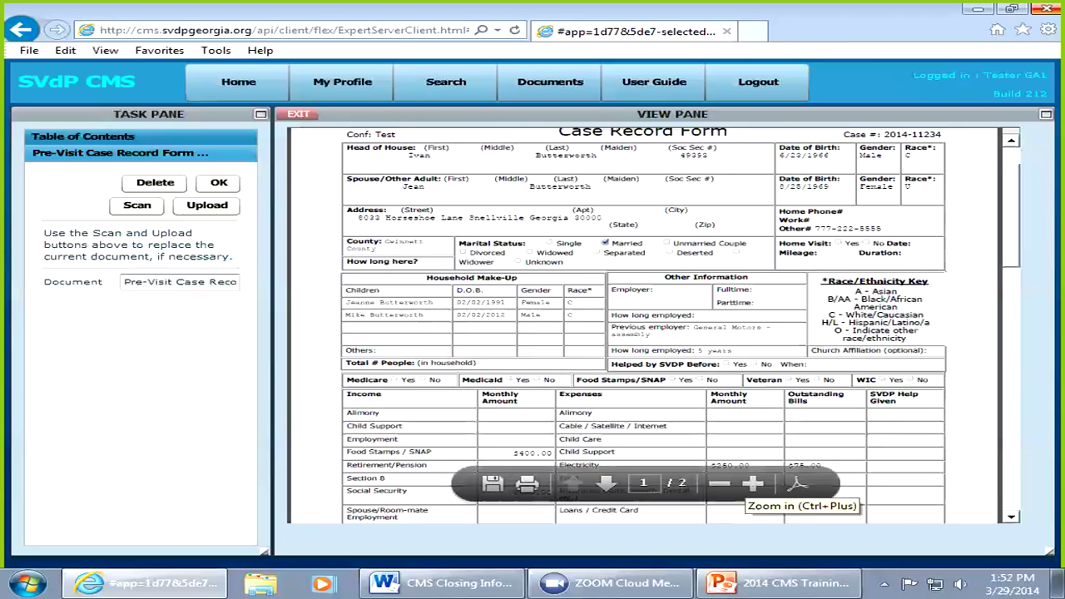
Step: Zoom in on the Pre-Visit Case Record Form
click(752, 483)
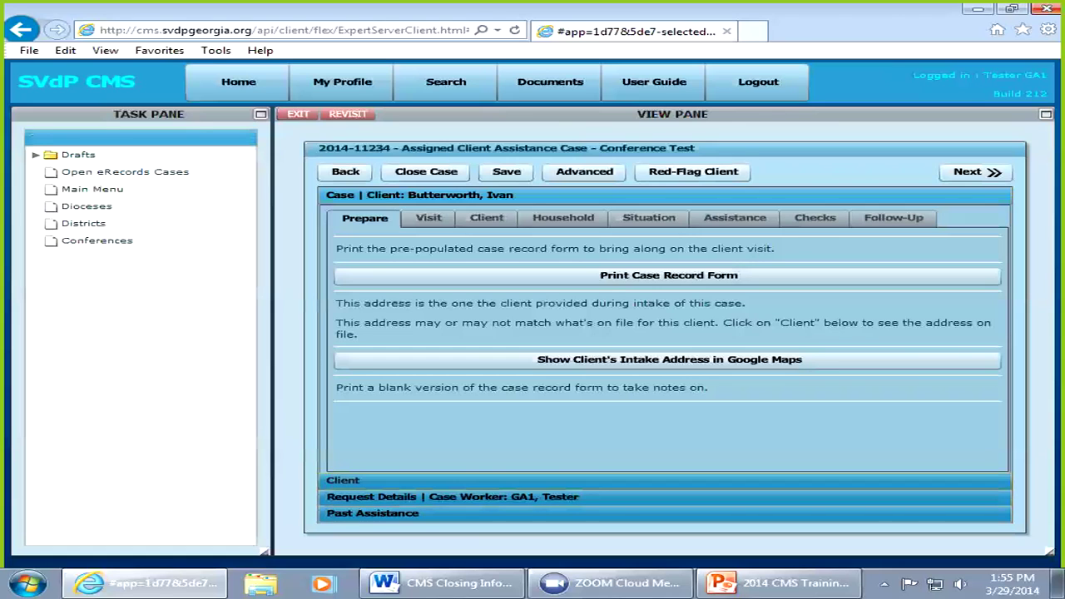
Step: Expand the Client section and scroll through the client's Intake Profile details
click(343, 481)
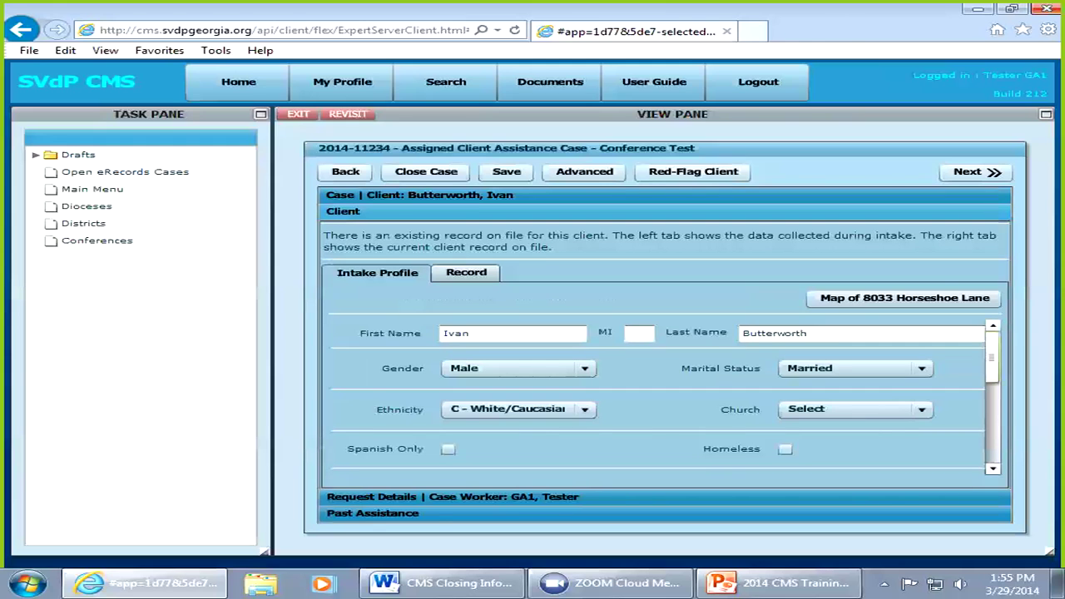
scroll(662, 395, down, 5)
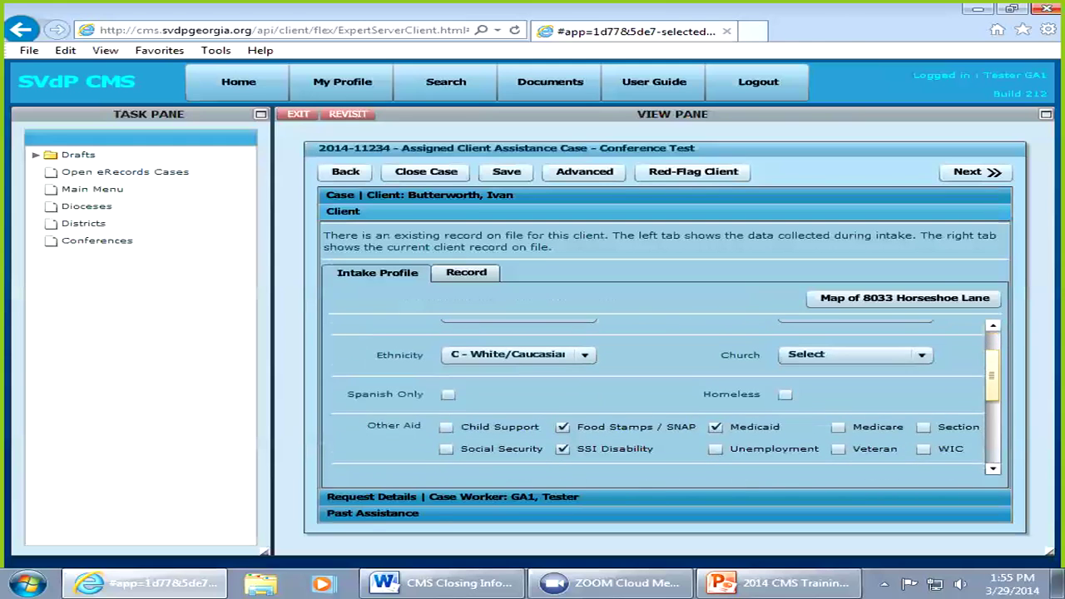
scroll(662, 395, down, 3)
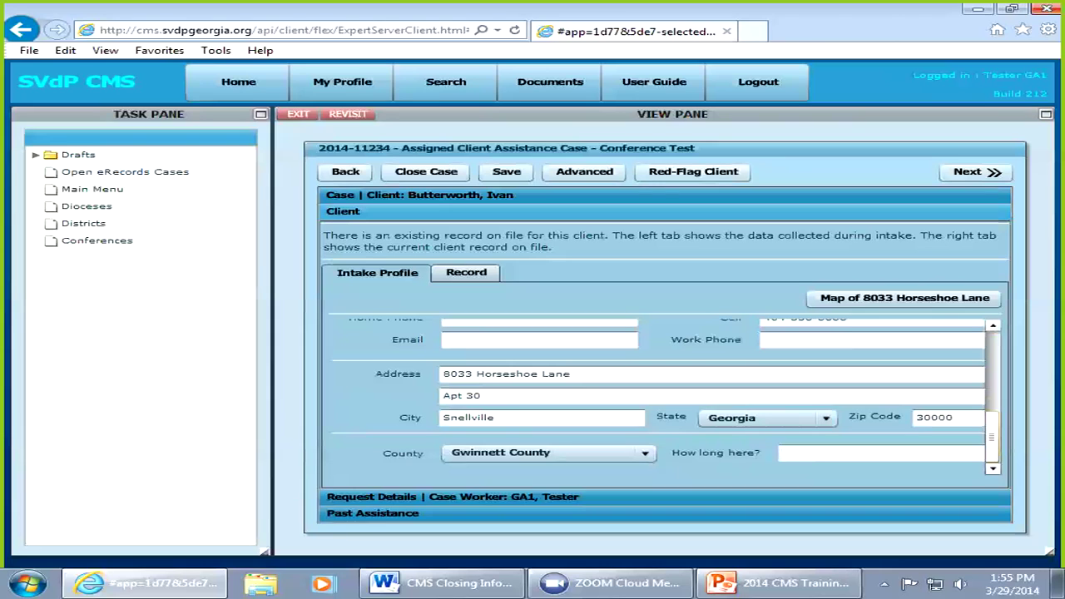
scroll(666, 396, up, 5)
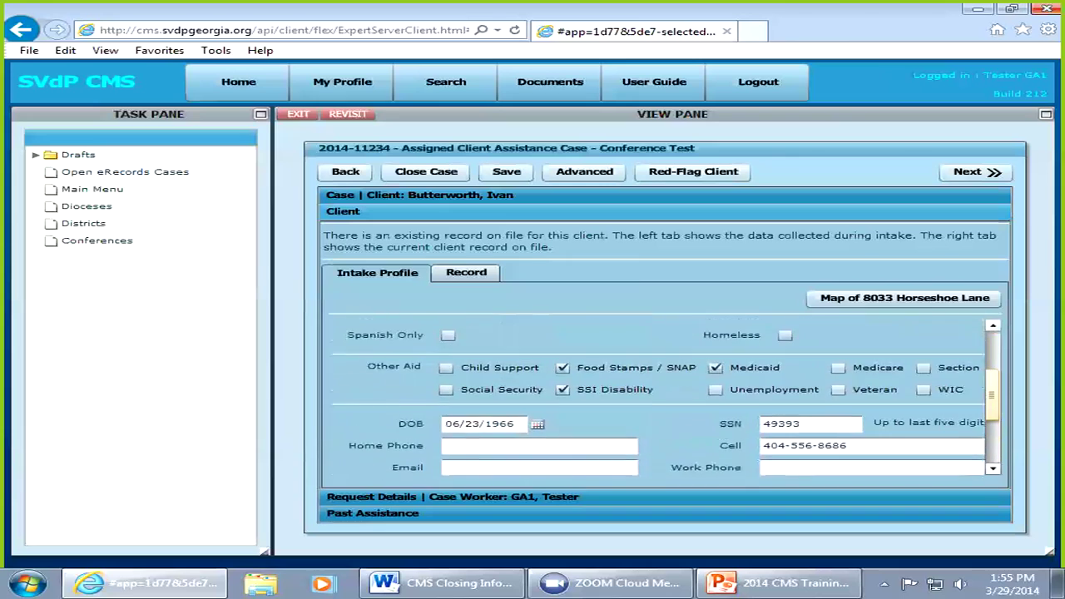
scroll(661, 396, up, 1)
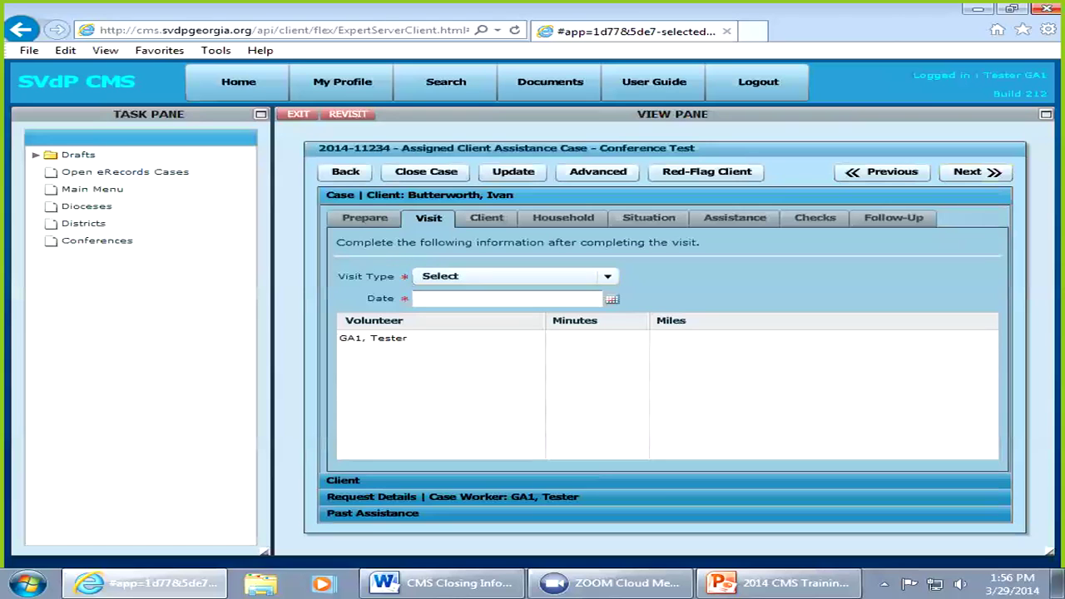
Step: Set visit type Home, date 03/27/14, and log the tester's 50 minutes and 15 miles
click(608, 277)
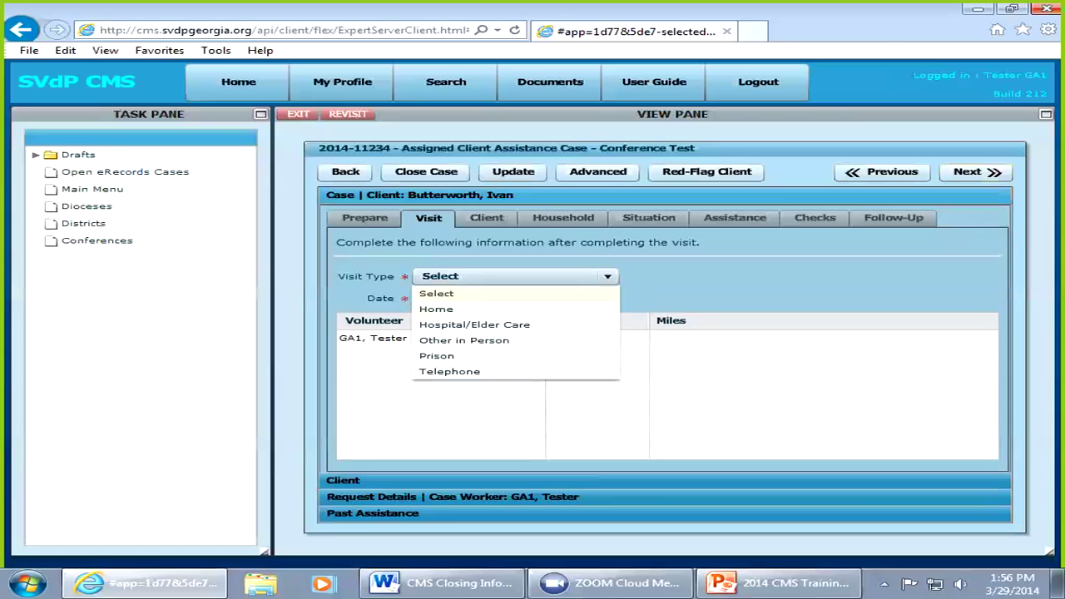
click(436, 309)
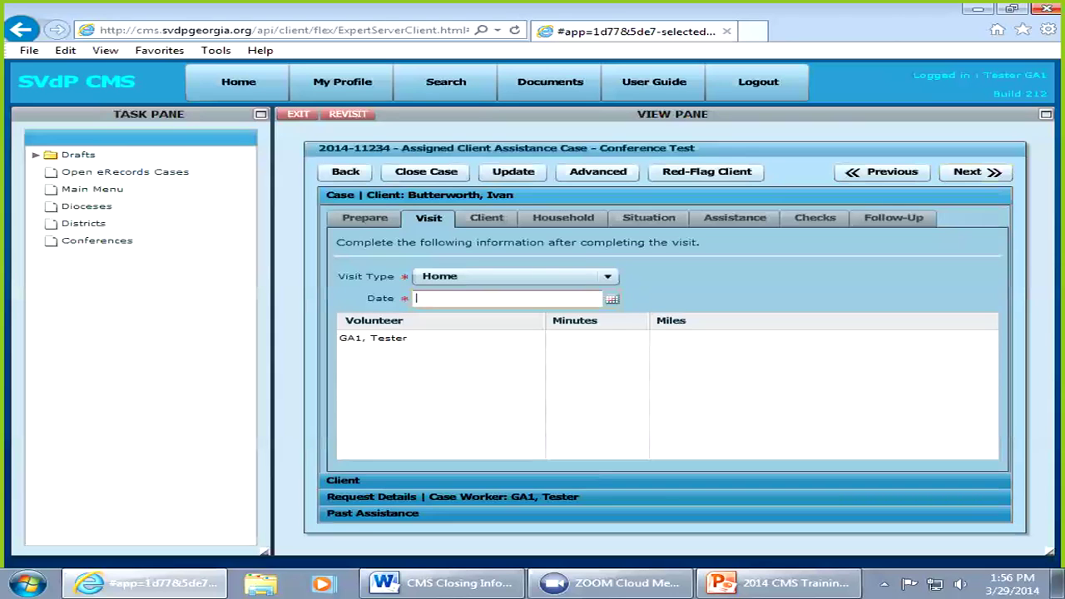
text(03/27/14)
key(Tab)
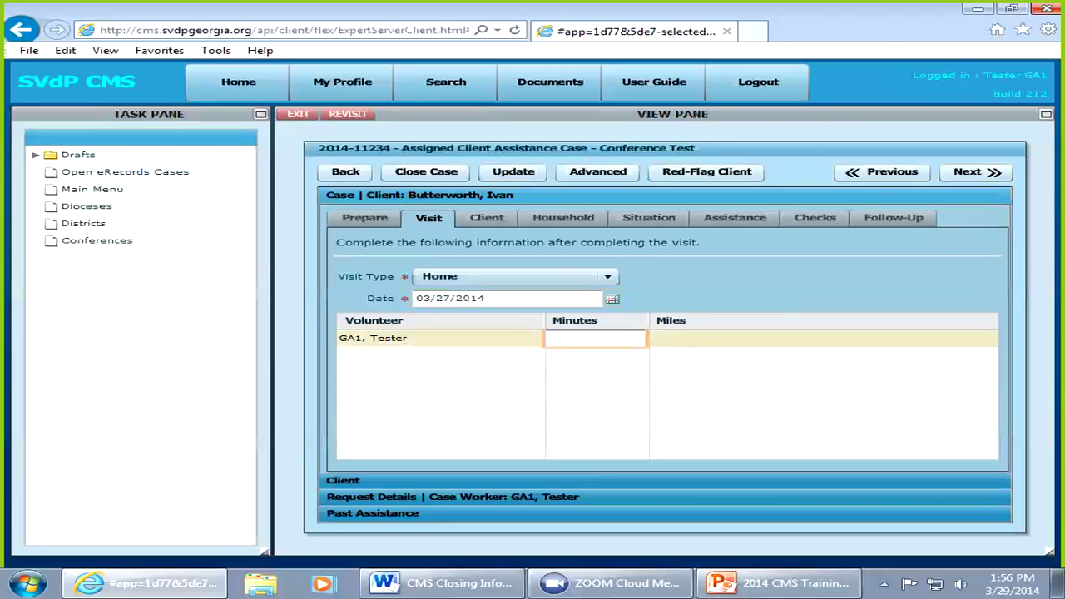
text(50)
key(Tab)
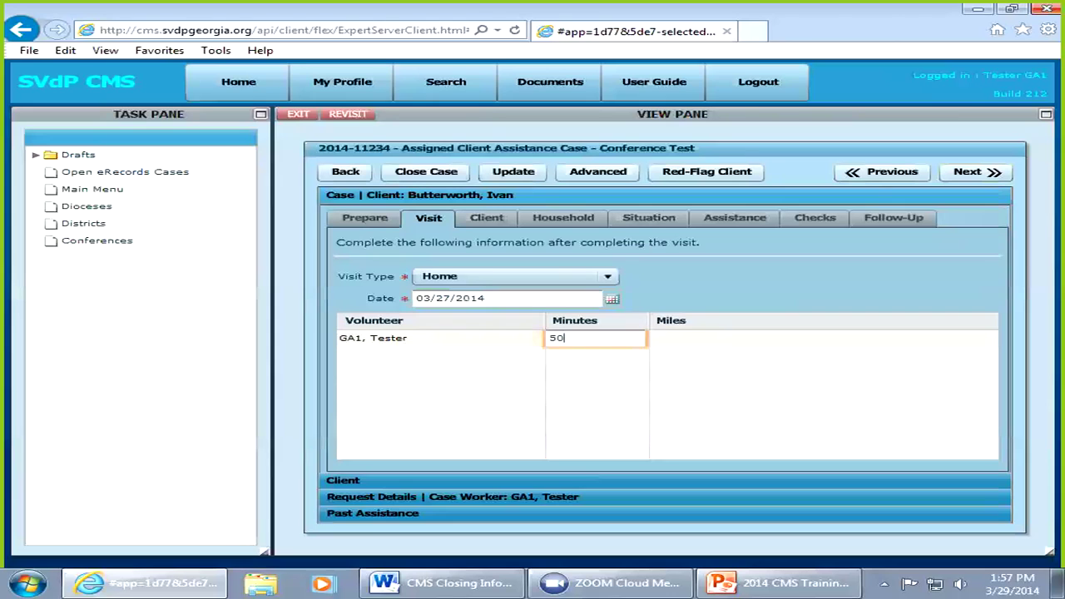
text(15)
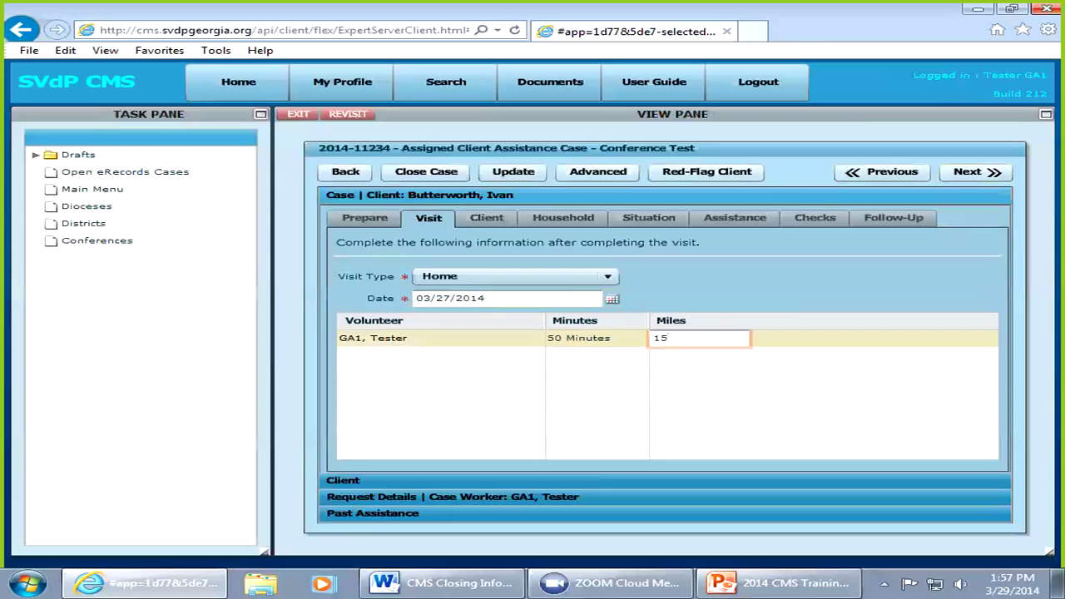
key(Return)
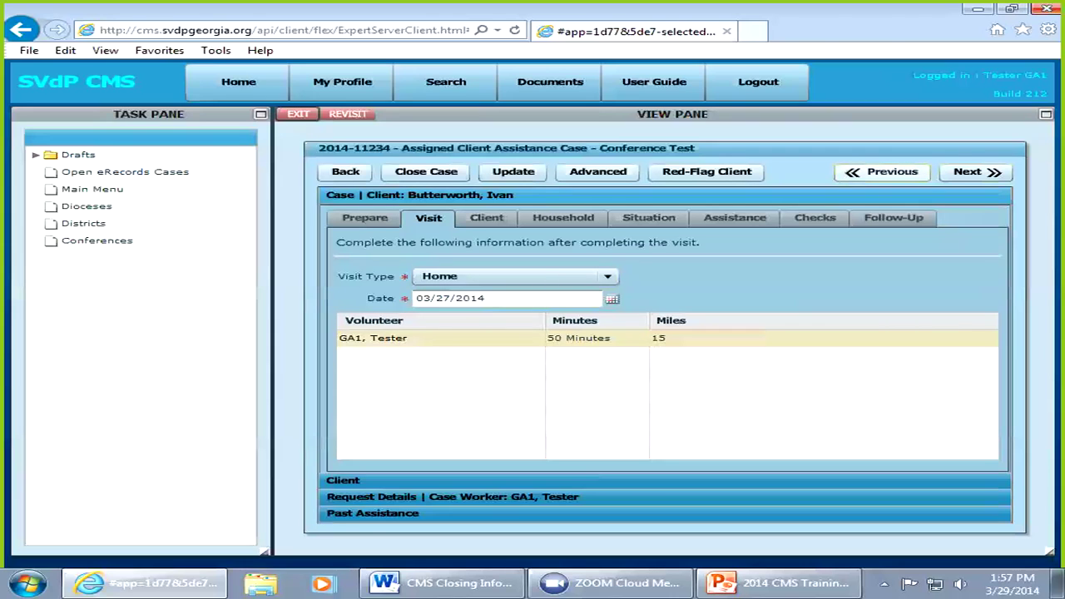
click(883, 172)
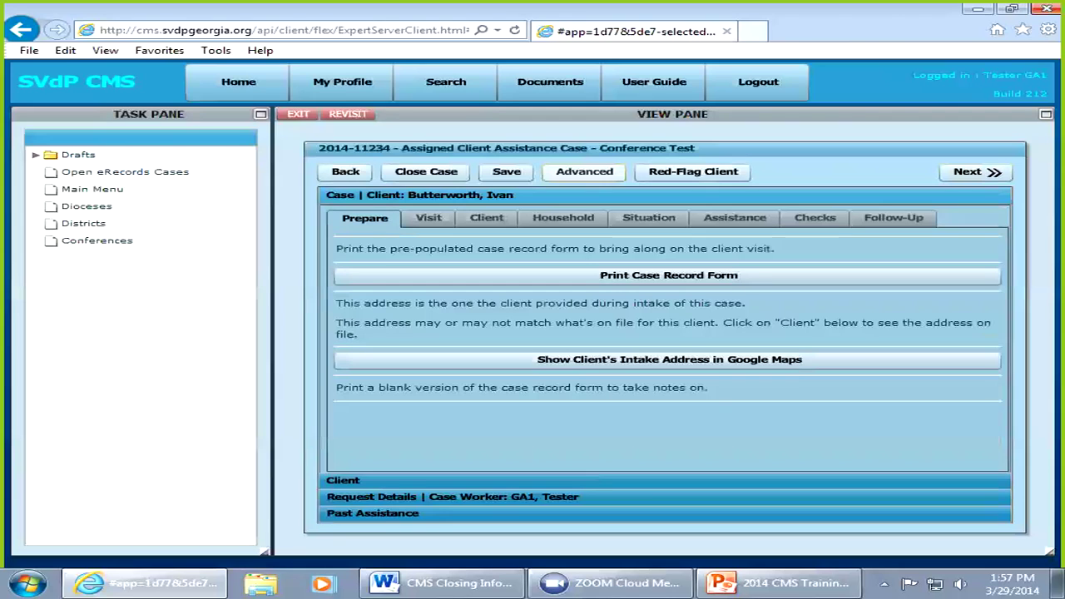
click(584, 172)
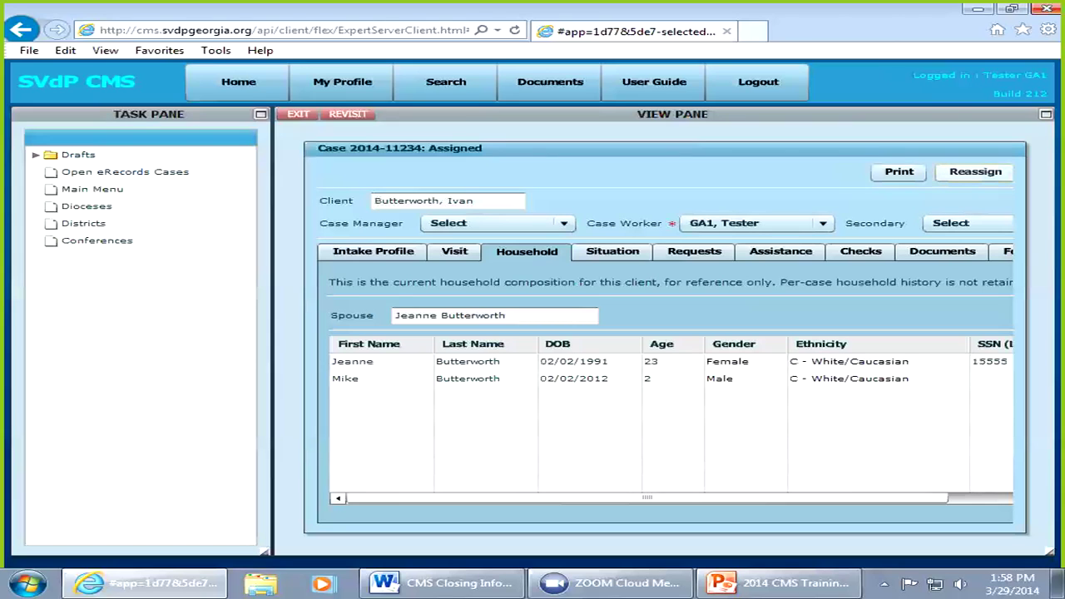
click(974, 173)
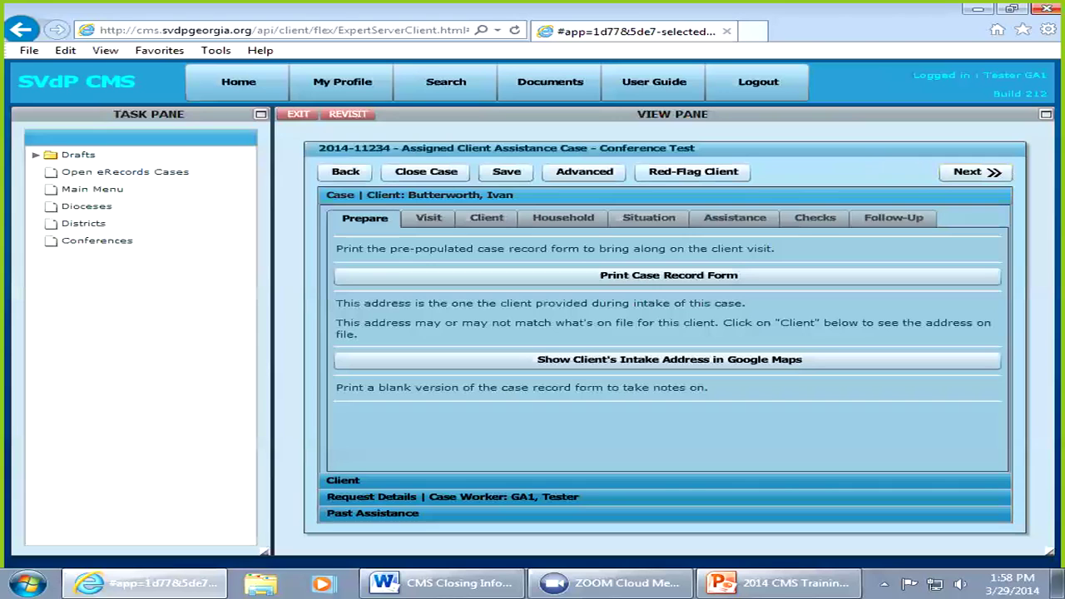
click(584, 171)
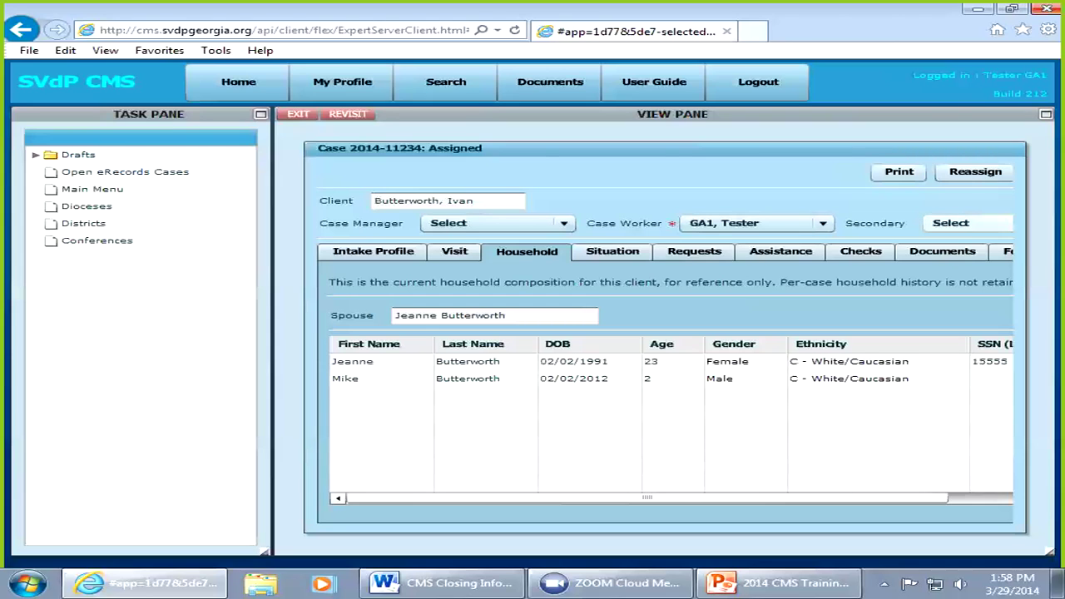
Step: Assign 'Conference, Member' as the case's secondary worker
click(967, 223)
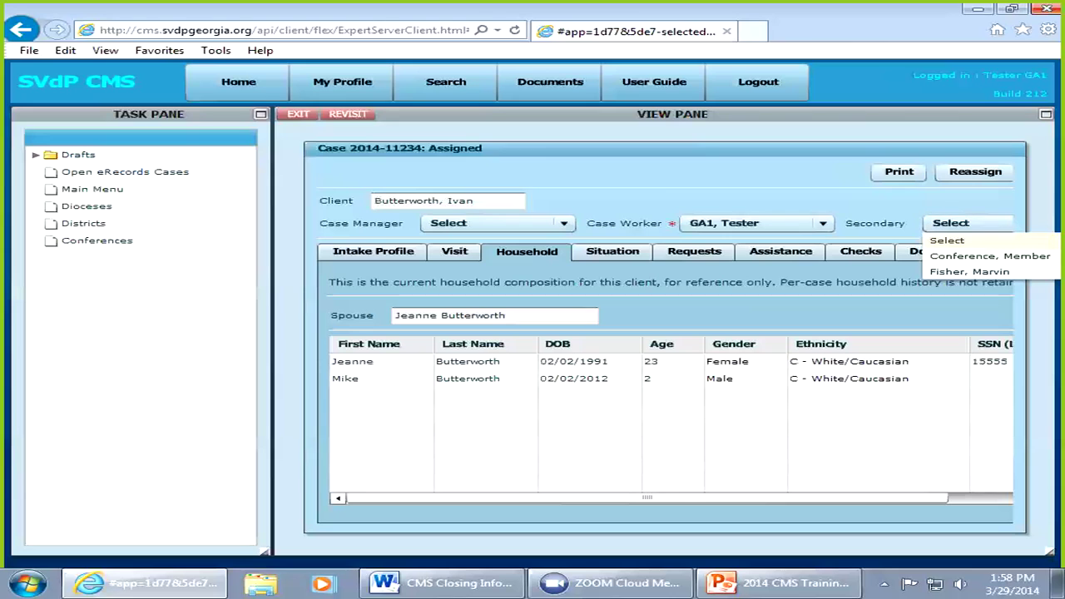
click(991, 256)
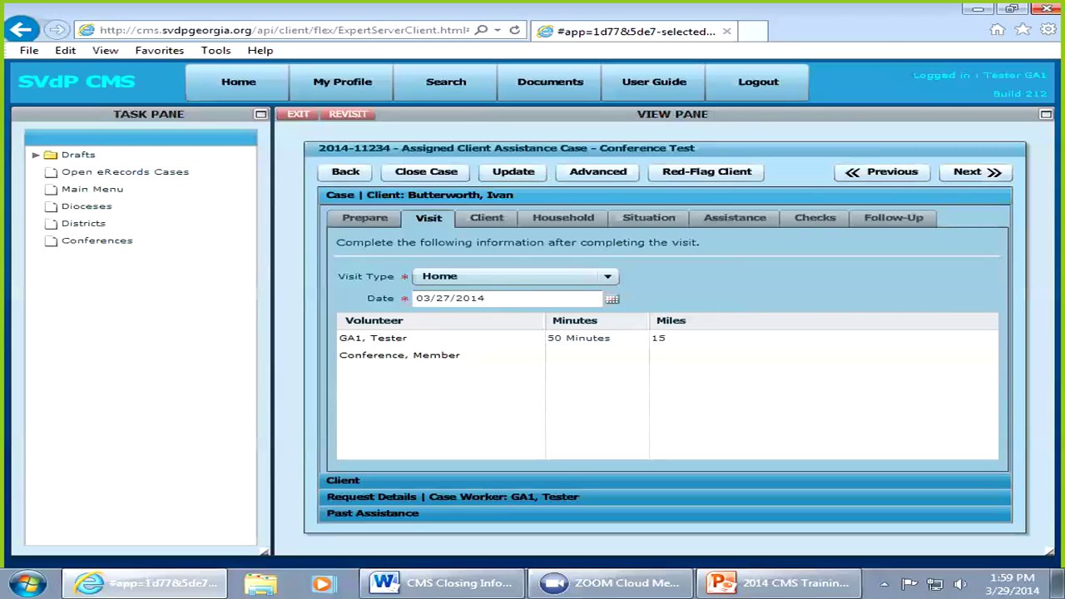
Step: Enter 30 minutes and 0 miles for volunteer 'Conference, Member' in the Visit grid
click(595, 355)
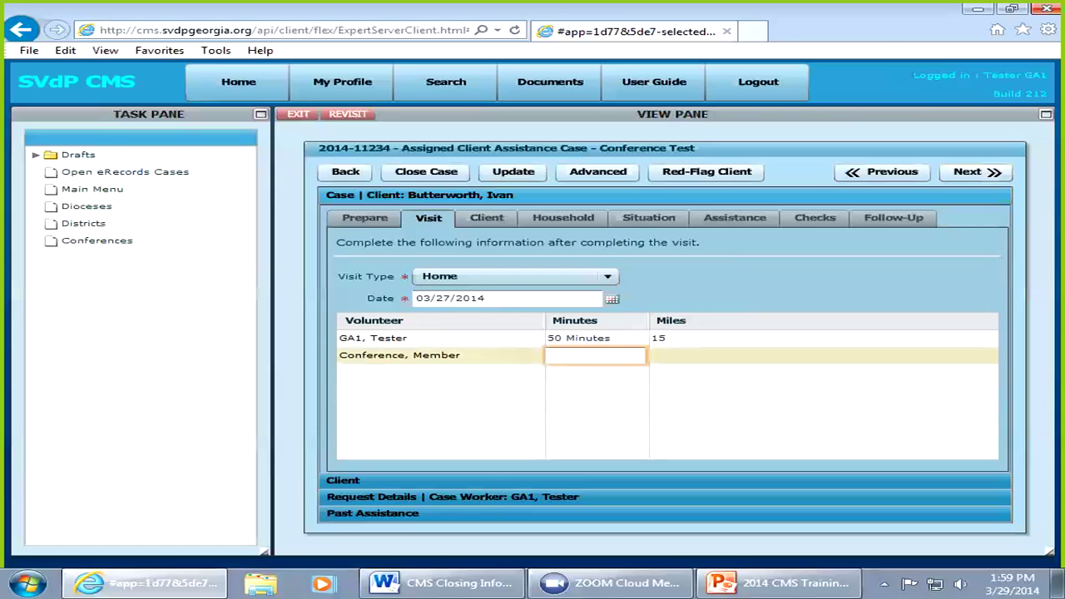
text(30)
click(699, 355)
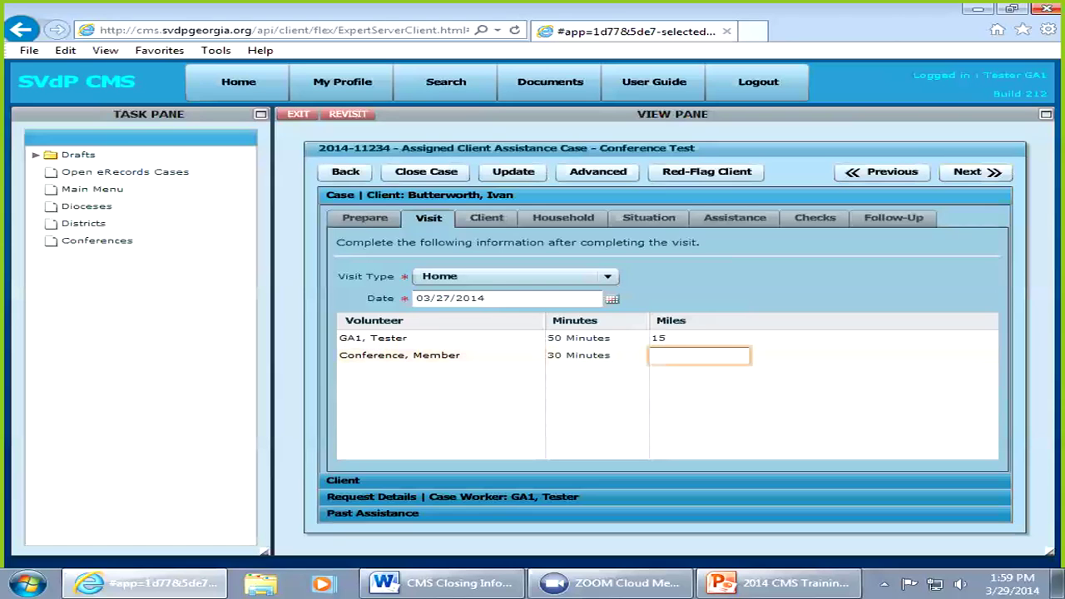
text(0)
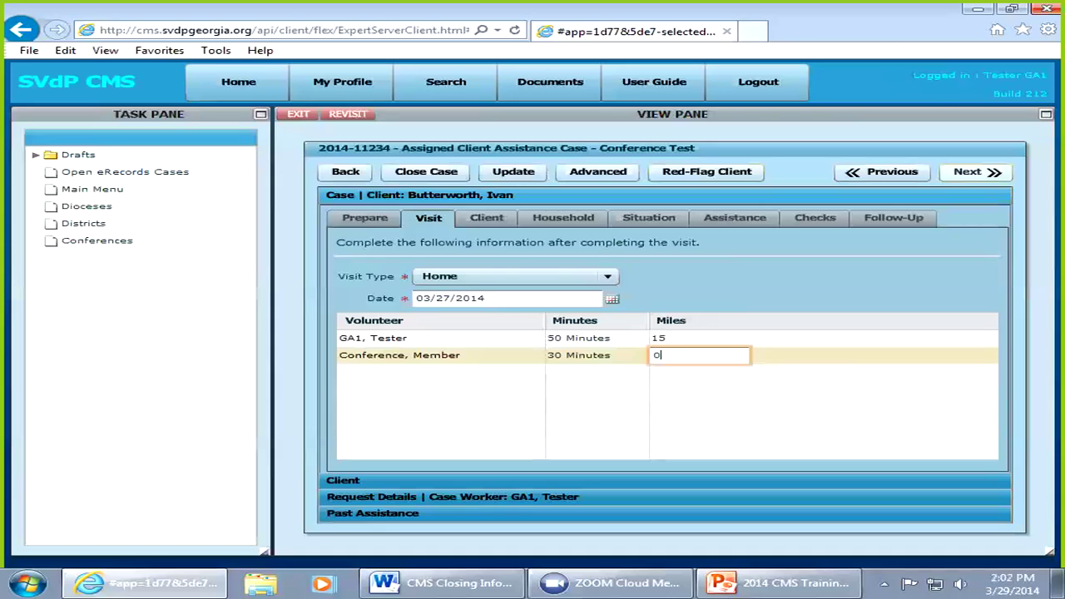
key(Return)
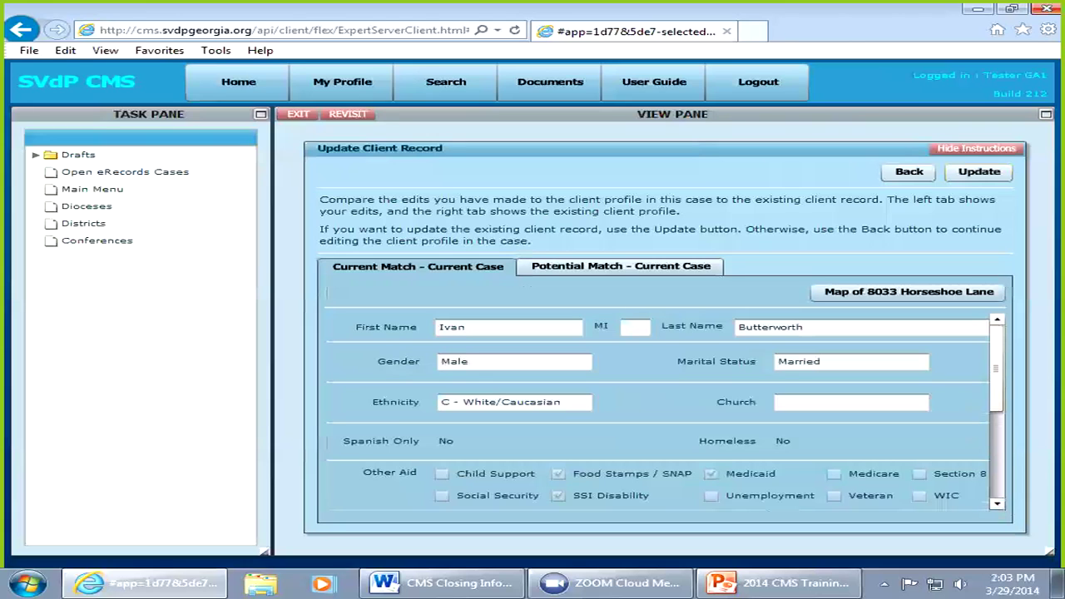
Step: Scroll through the Update Client Record fields to review the client profile differences
scroll(666, 411, down, 4)
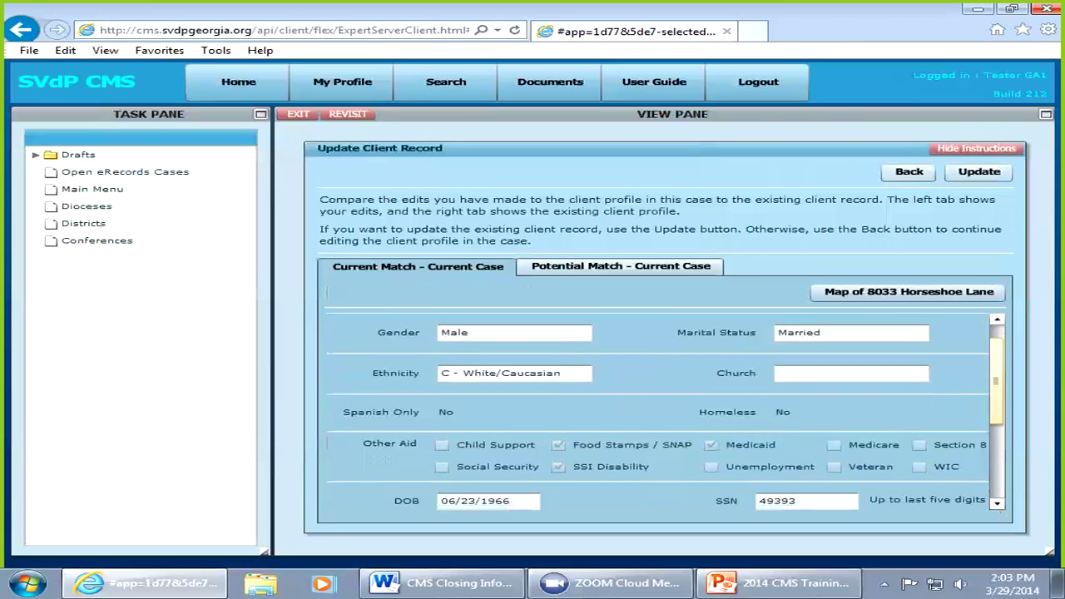
scroll(665, 411, down, 3)
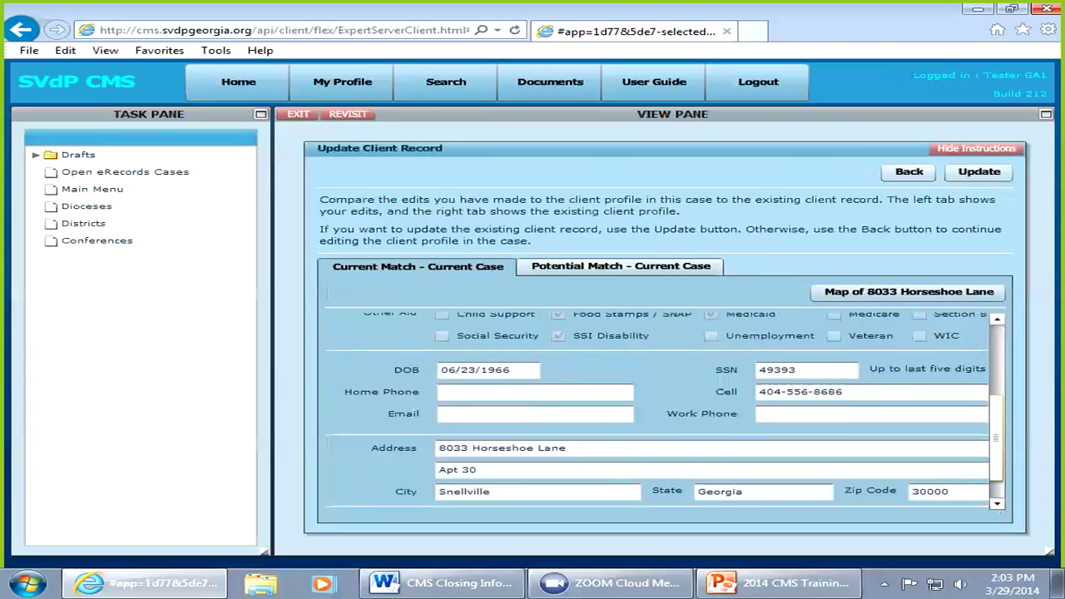
scroll(664, 411, down, 2)
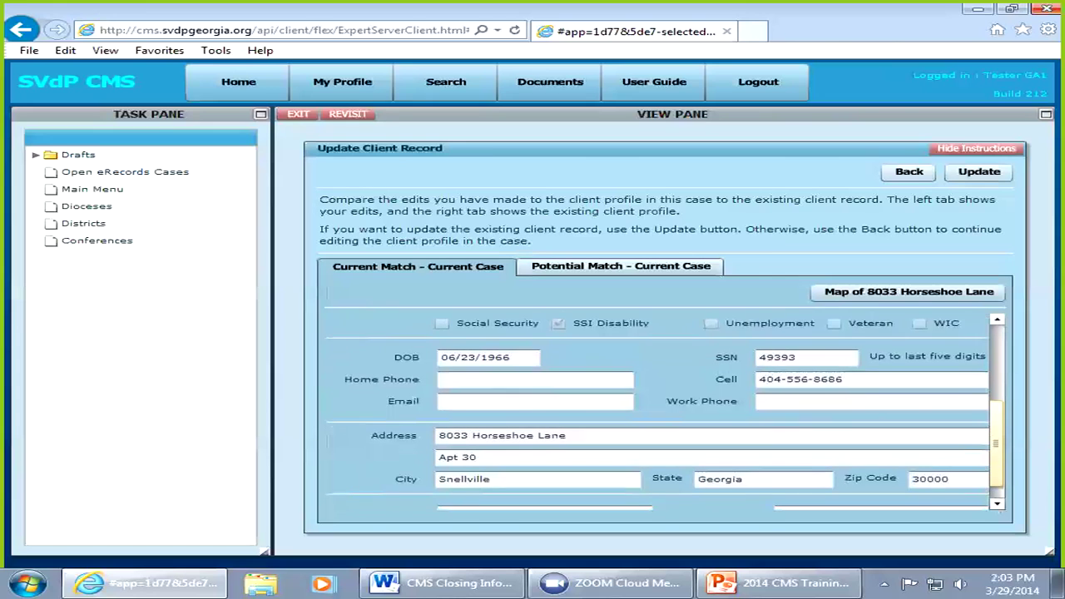
scroll(665, 411, up, 4)
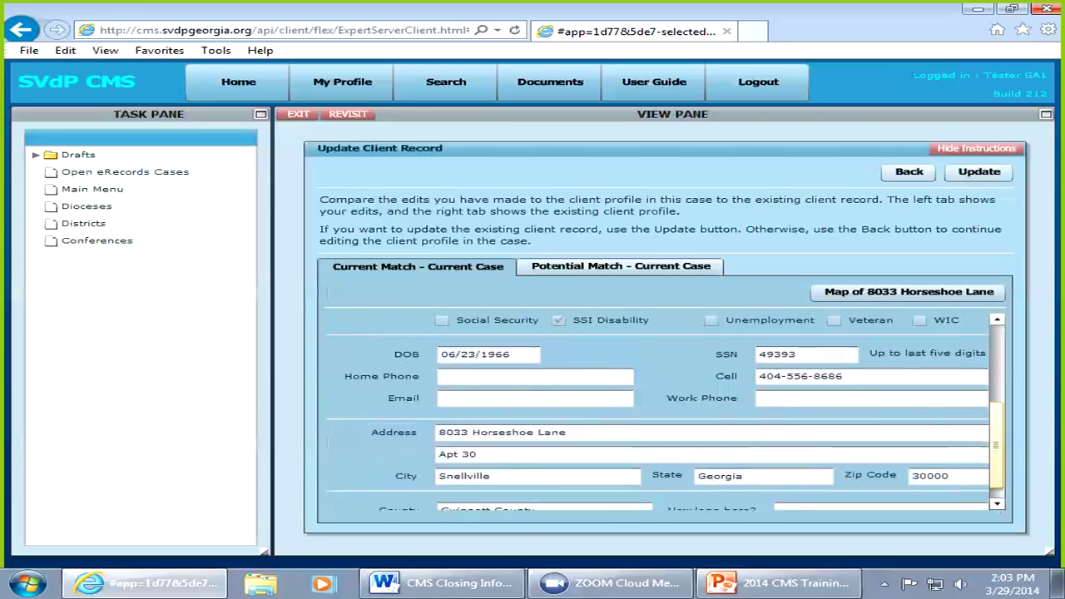
scroll(664, 411, up, 5)
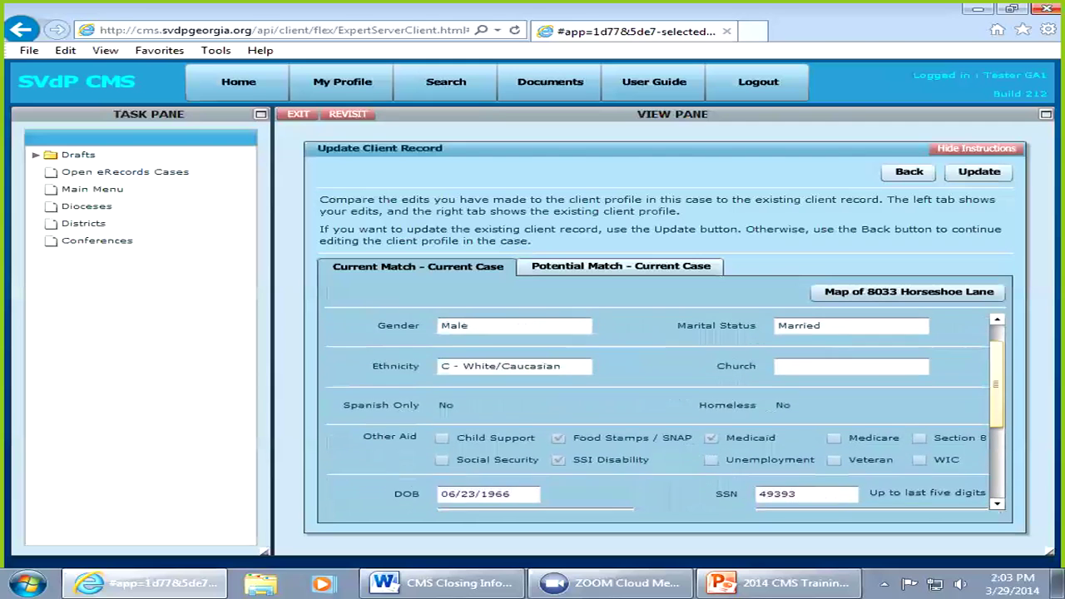
scroll(665, 411, down, 3)
scroll(665, 411, down, 5)
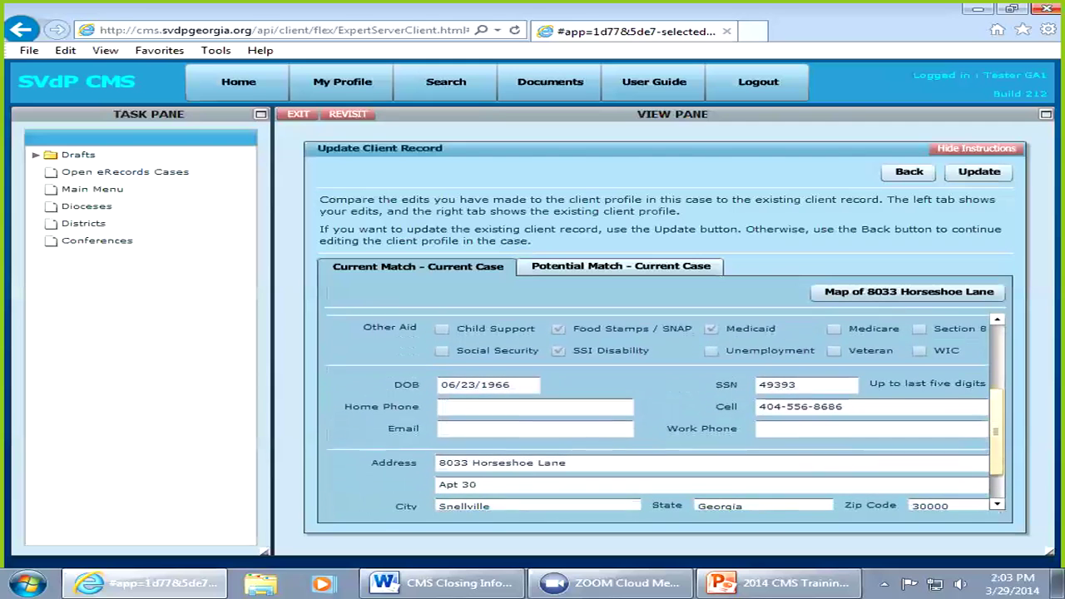
scroll(665, 411, down, 2)
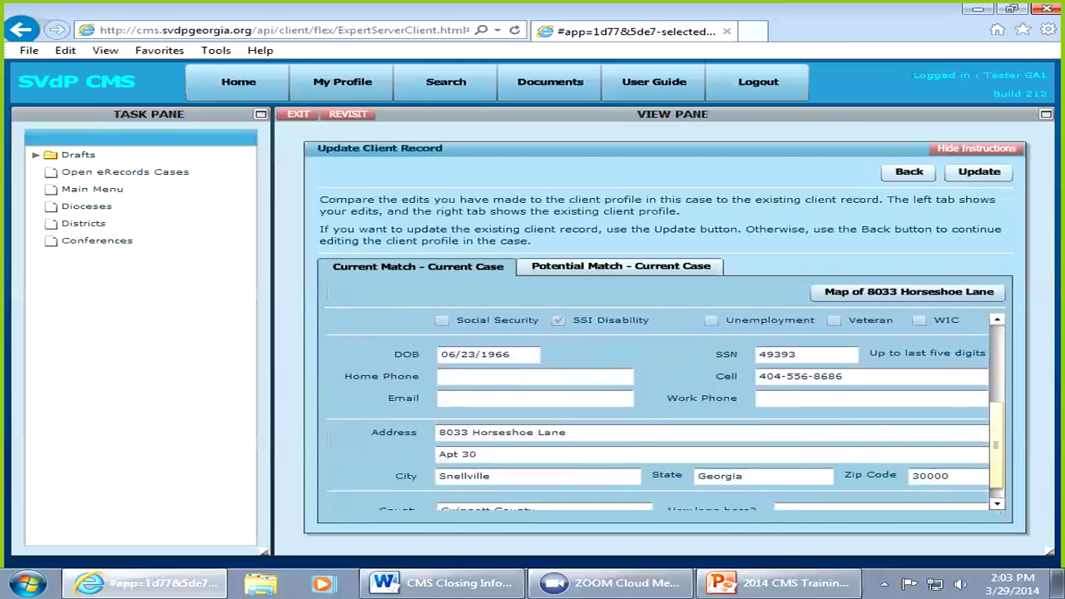
scroll(664, 411, down, 1)
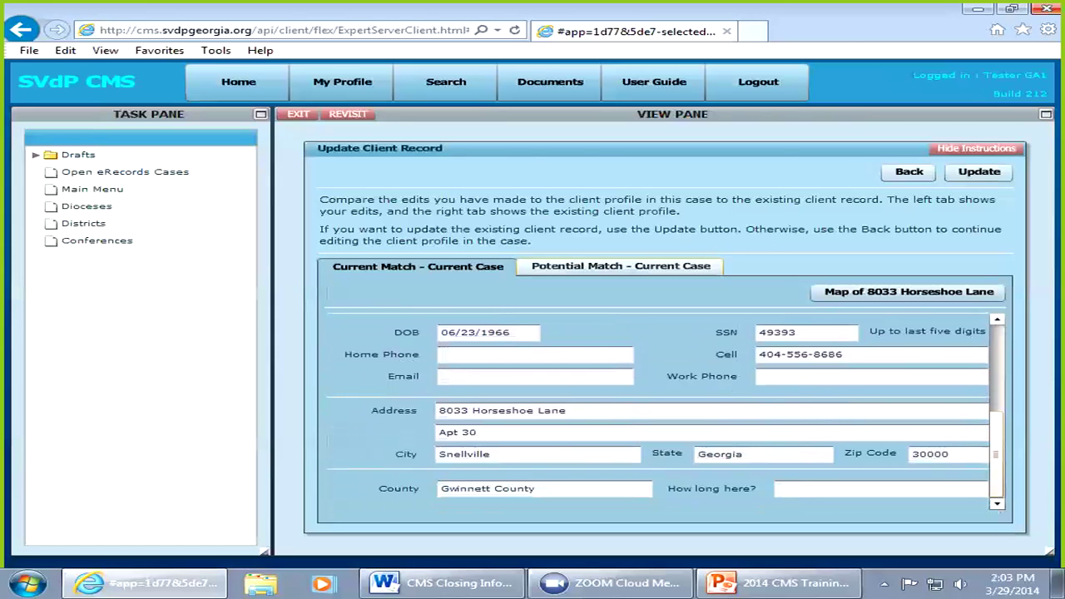
click(621, 266)
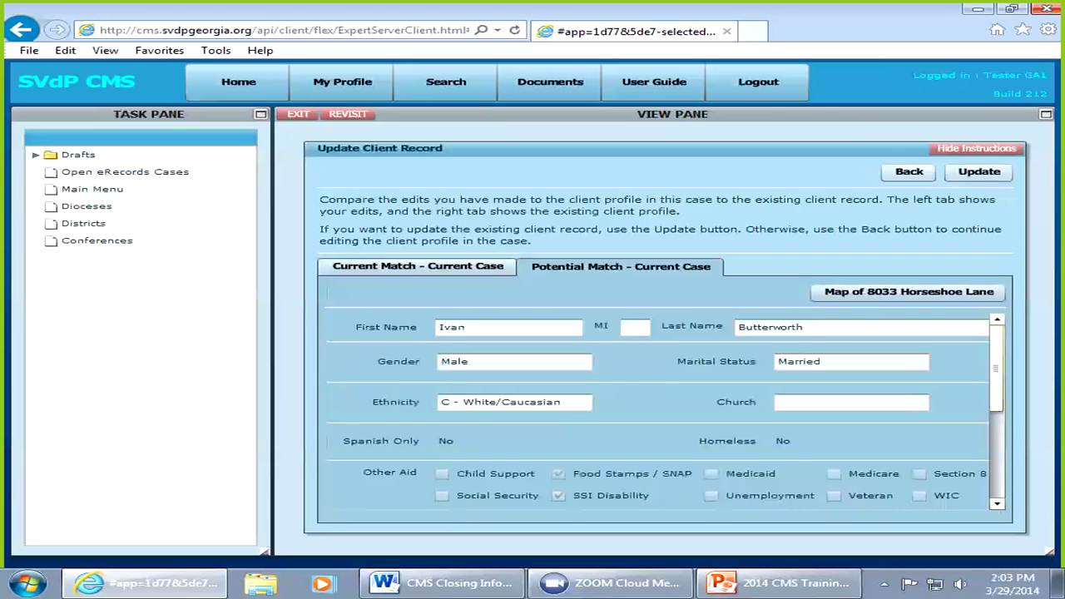
scroll(665, 411, down, 5)
scroll(666, 411, down, 2)
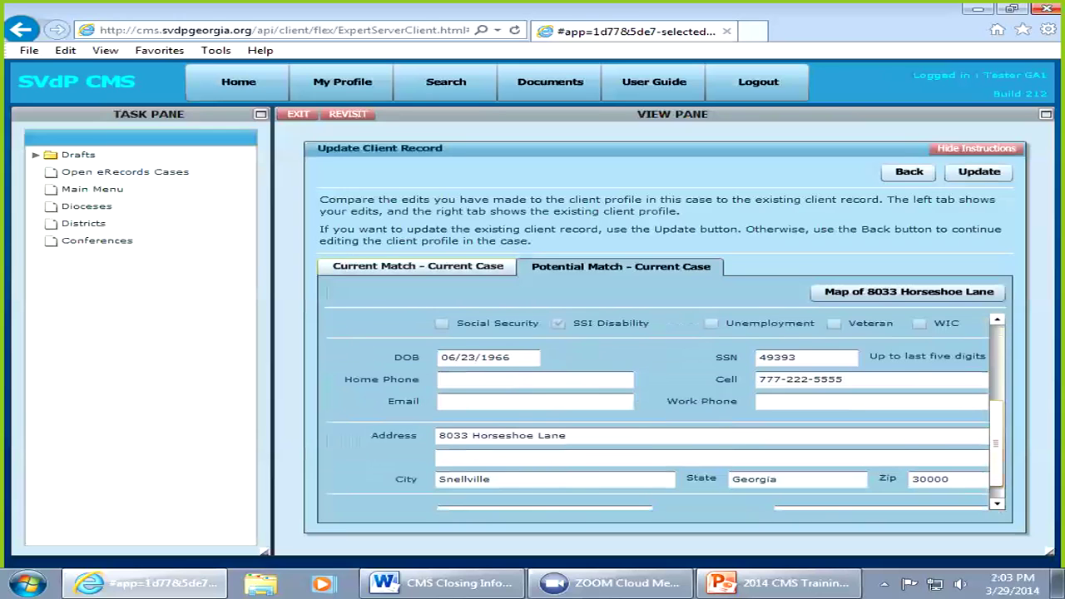
click(417, 266)
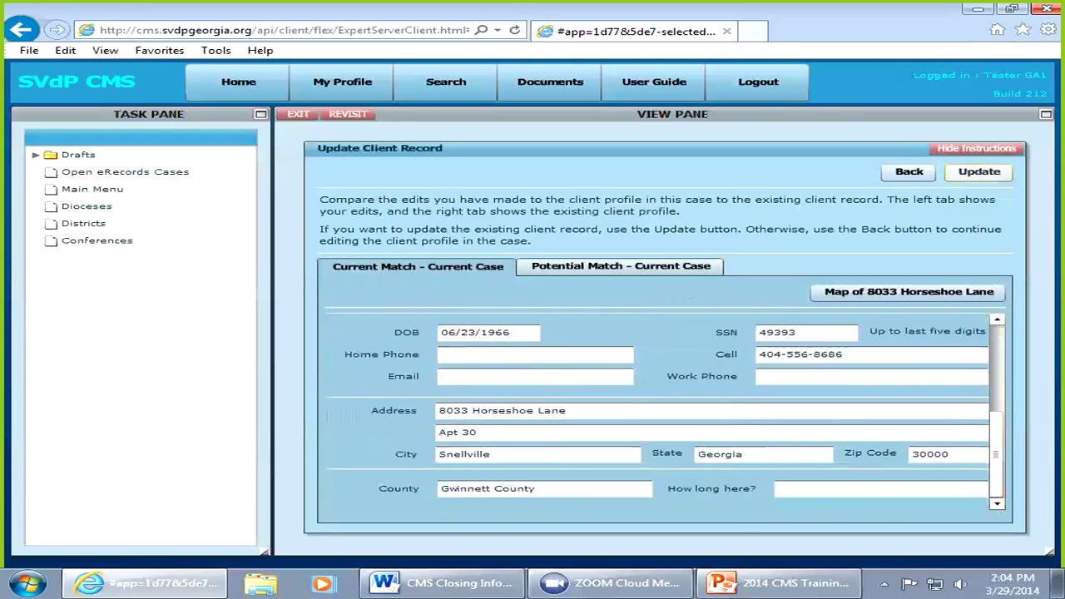
Step: Overwrite the existing client record with the case's profile and advance to the Situation stage
click(979, 172)
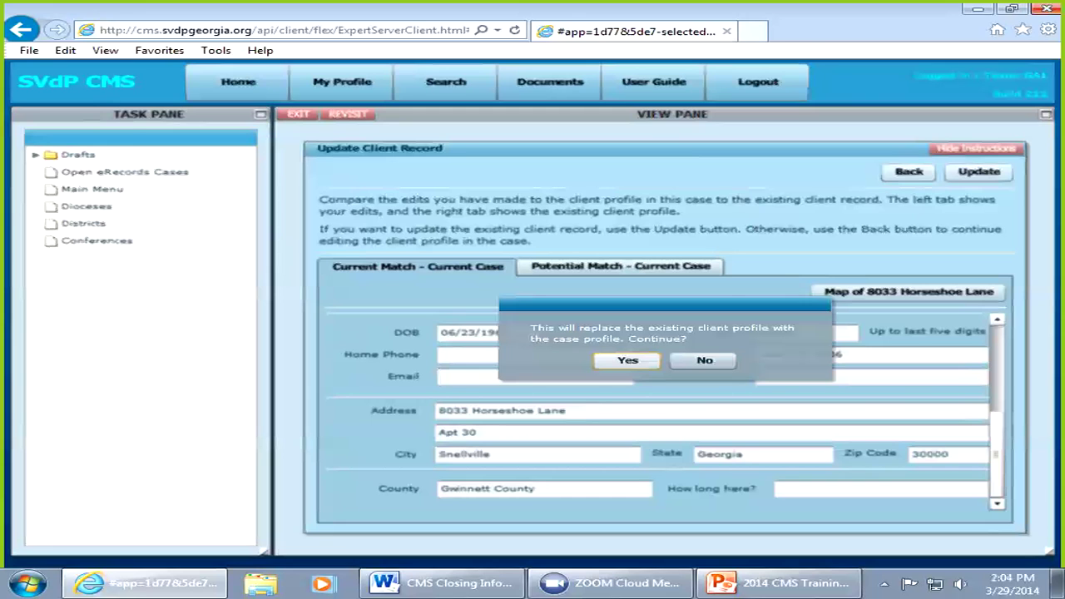
click(627, 360)
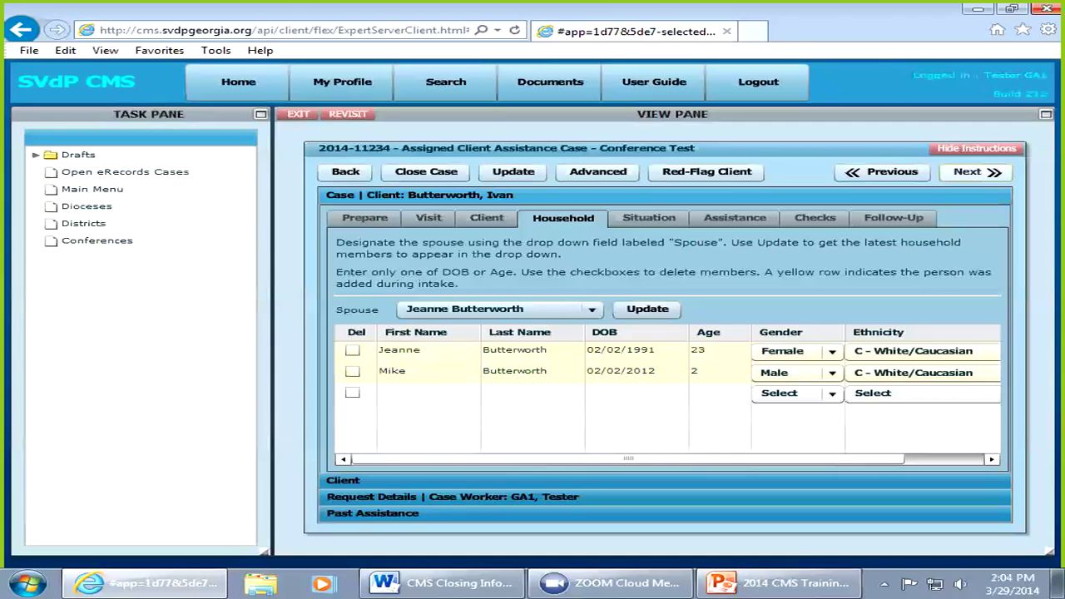
click(976, 172)
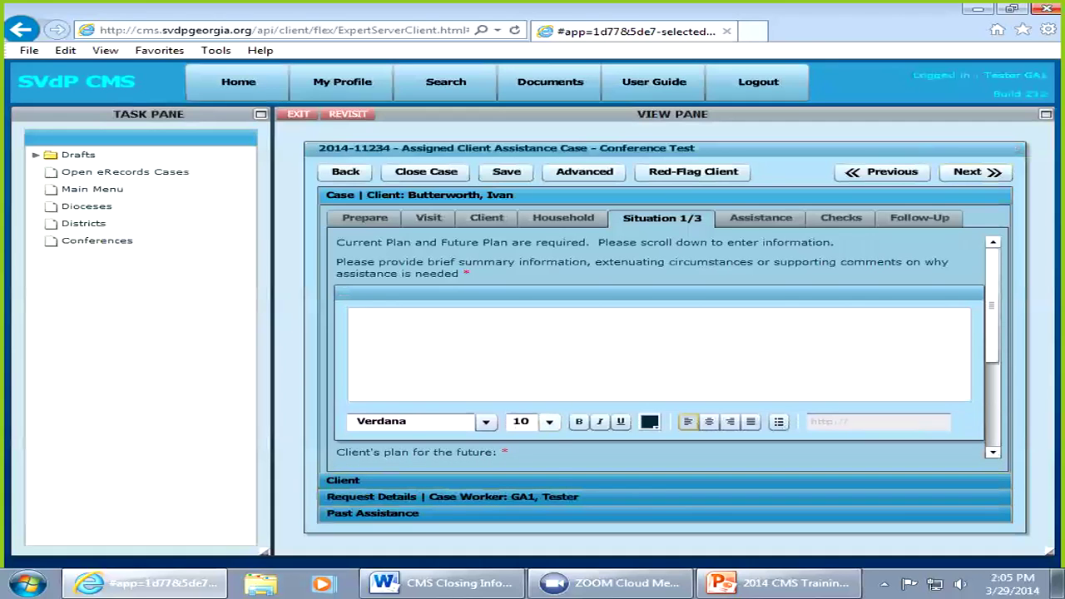
Step: Type the 12-point summary 'Unemployed and looking for work. Needs assistance with rent and foo'
click(549, 423)
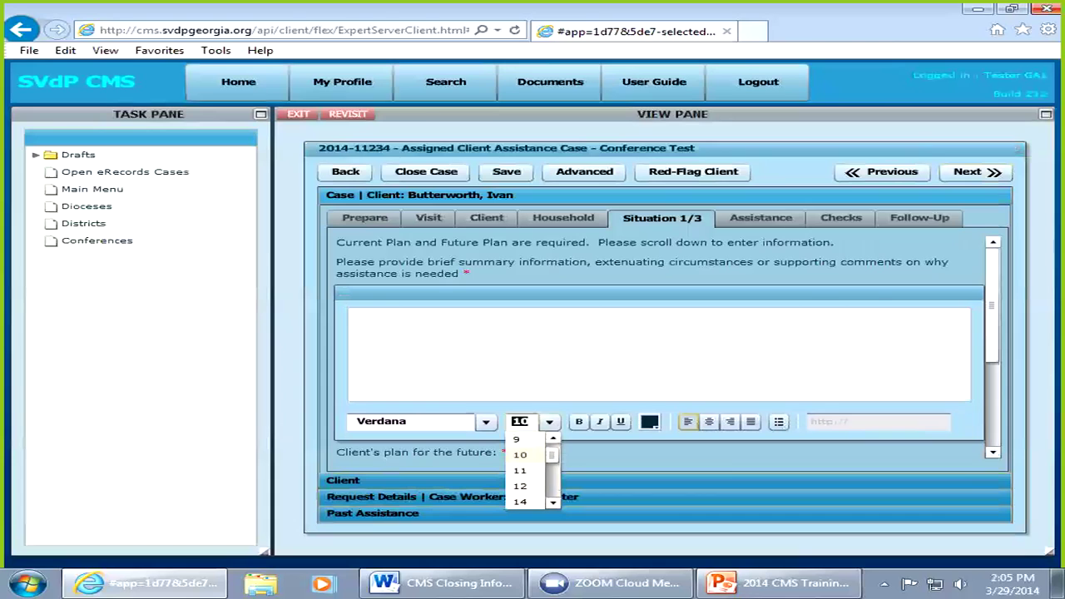
click(520, 486)
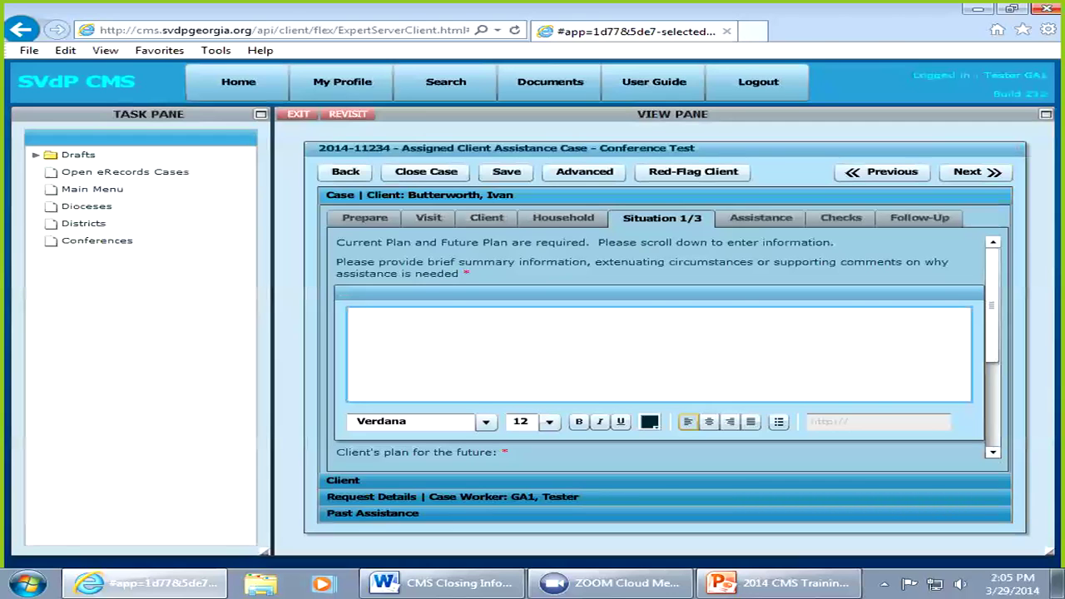
text(Unemployed and looking for work. Needs a)
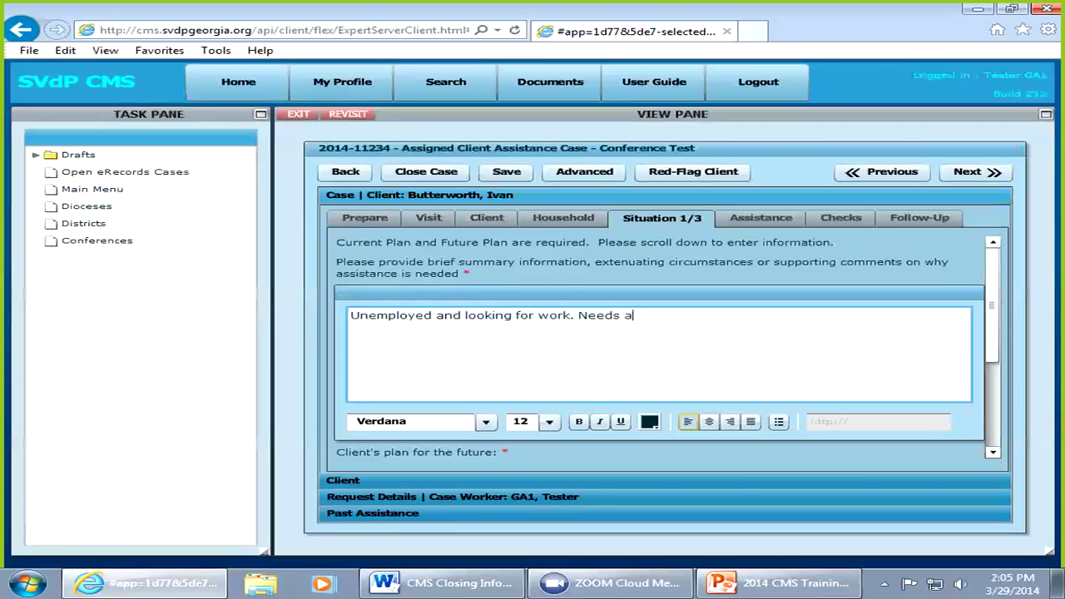
text(ssistance with rent and foon)
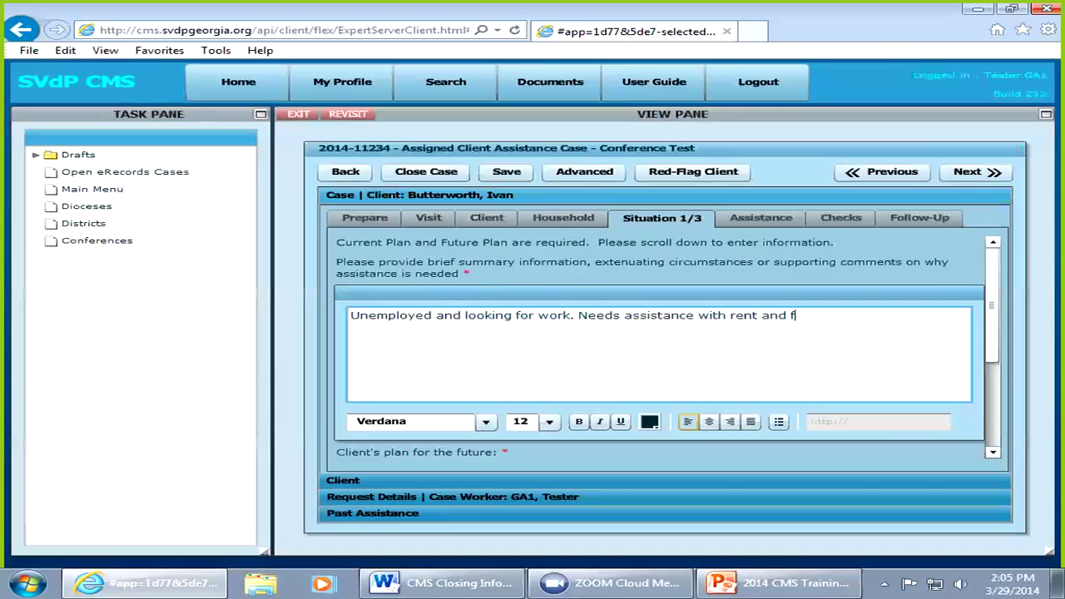
key(BackSpace)
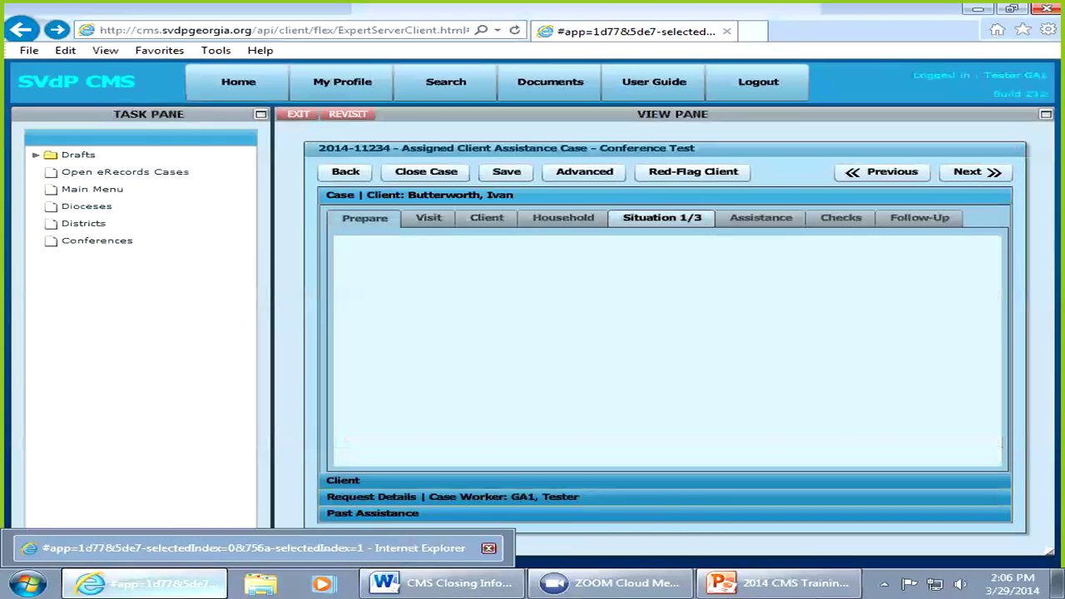
Step: Minimize the Internet Explorer case window and restore it from the taskbar
click(125, 583)
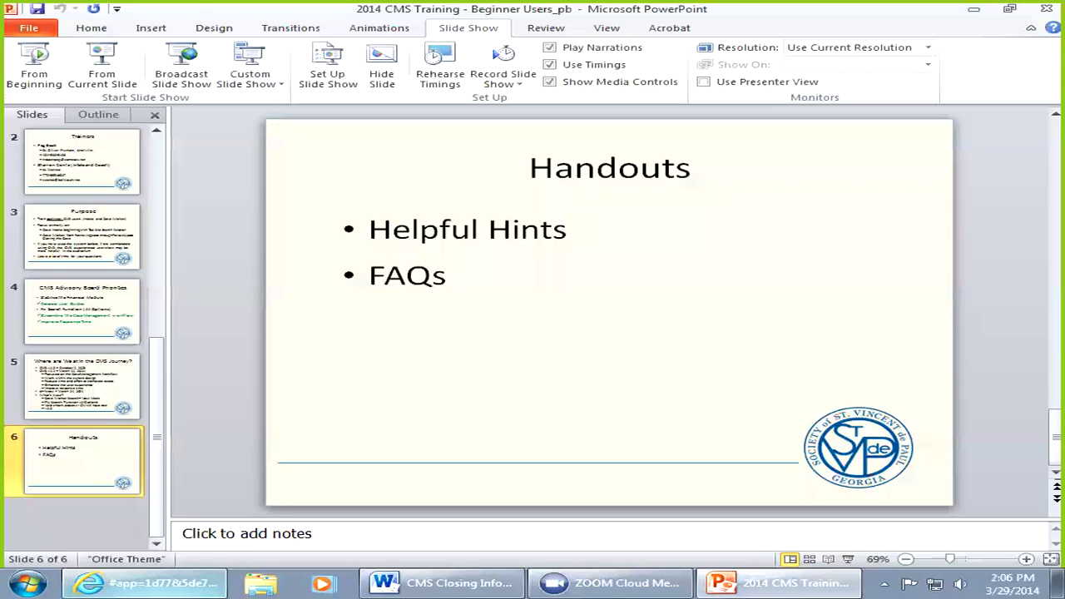
mouse_move(146, 583)
click(146, 584)
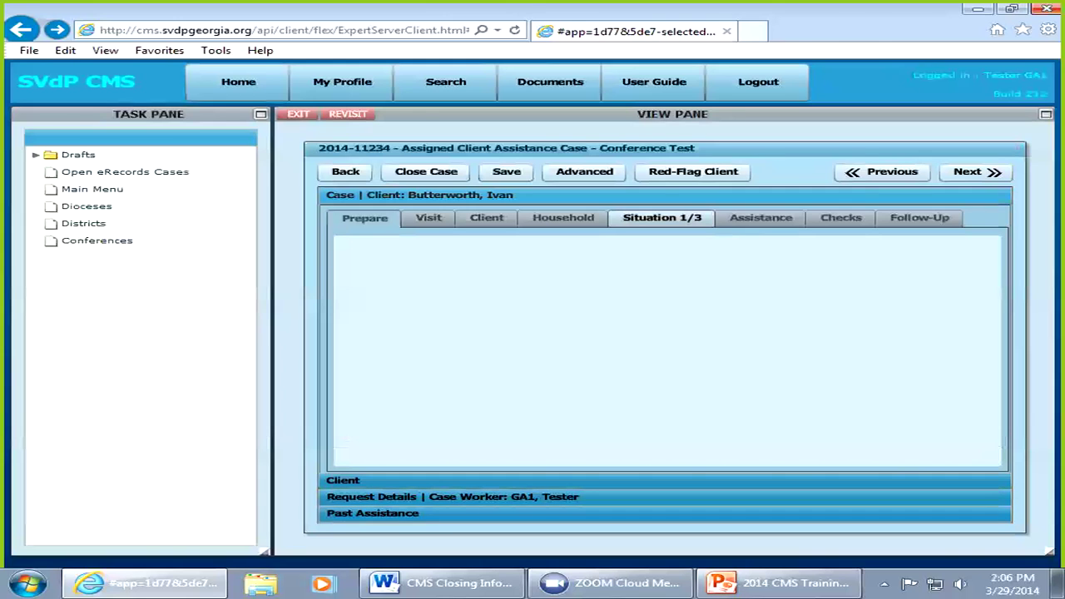
click(976, 171)
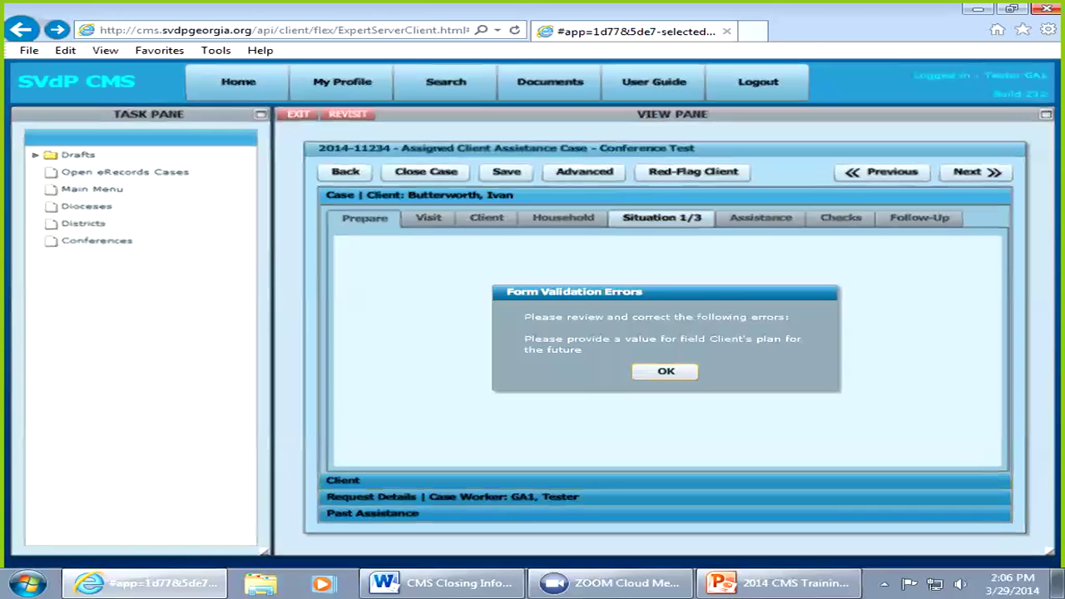
key(Return)
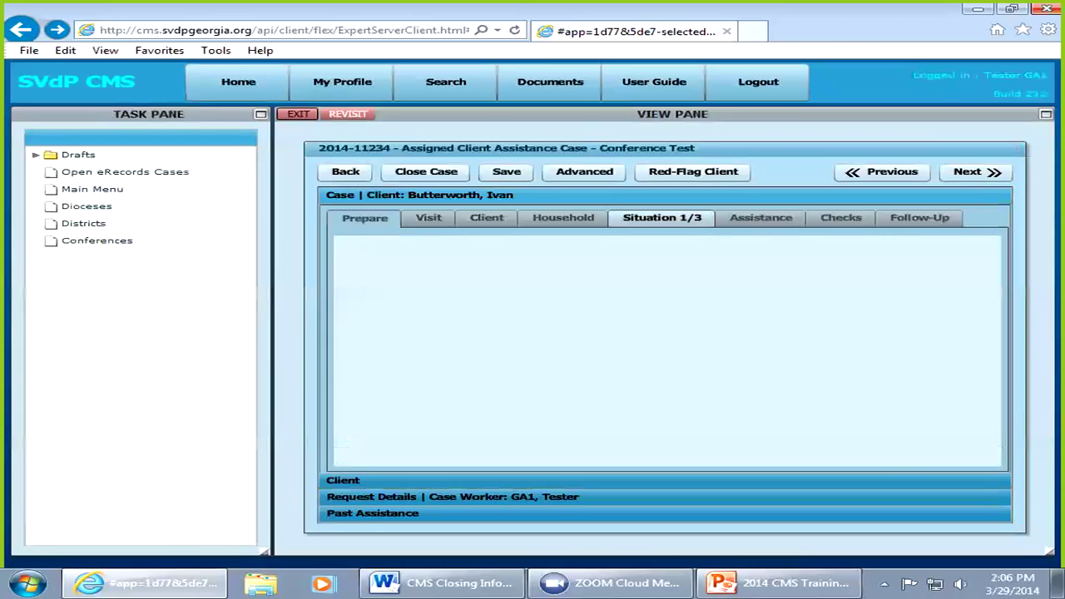
click(298, 114)
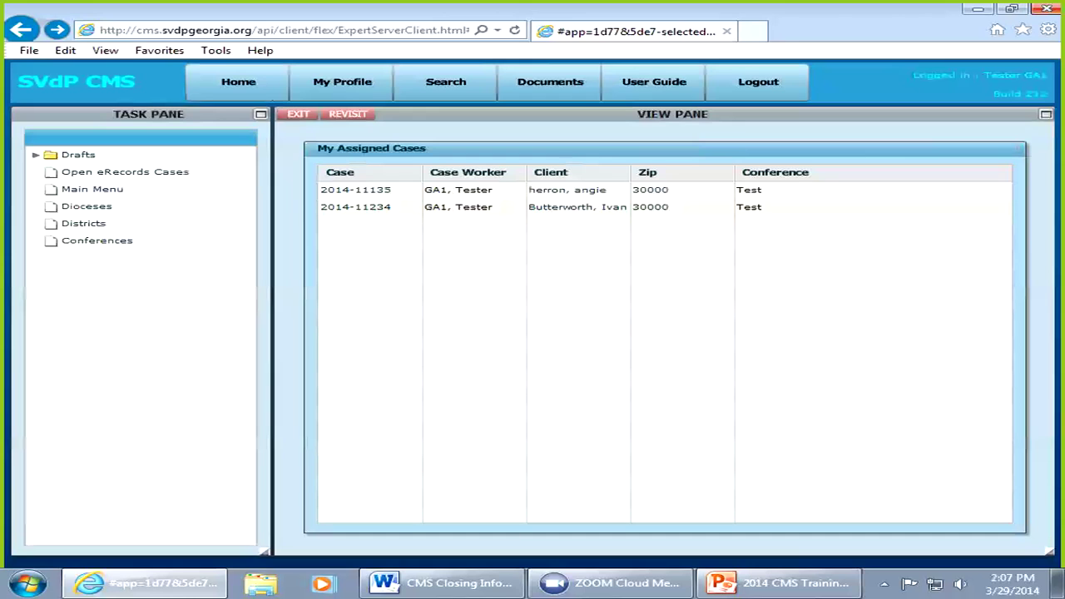
click(355, 207)
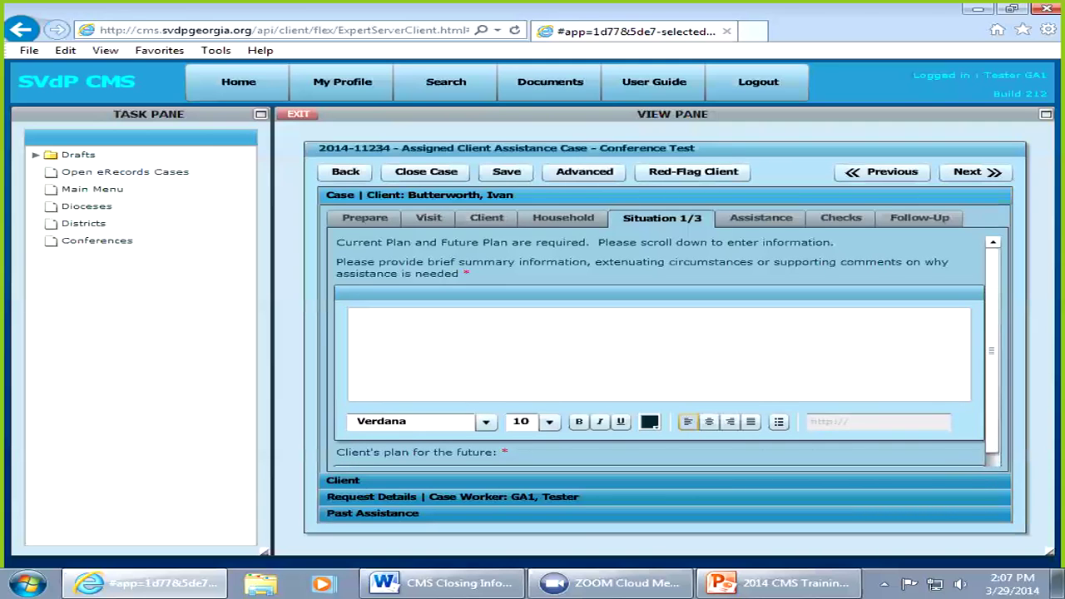
Step: Type 'He is unemployed and needs assistance with rent and food.' as the 12-point summary
click(549, 421)
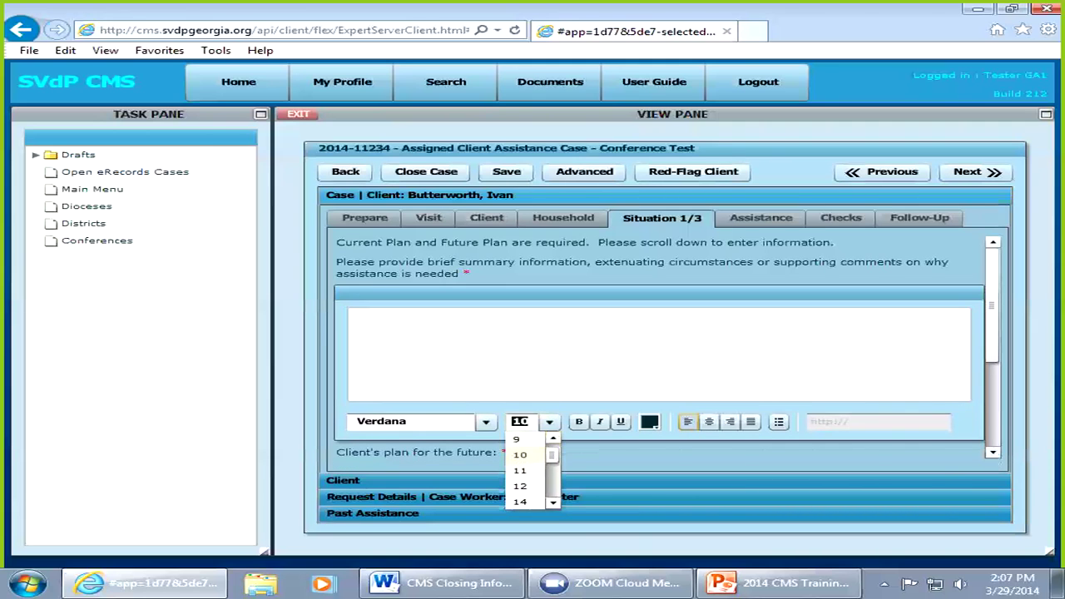
click(520, 486)
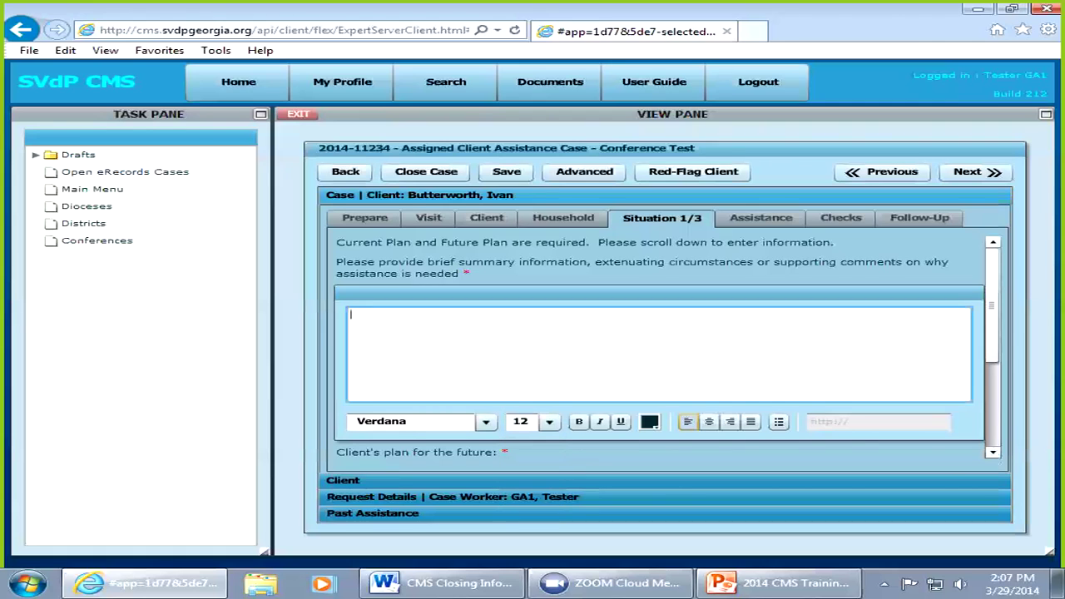
text(He is unemployed an)
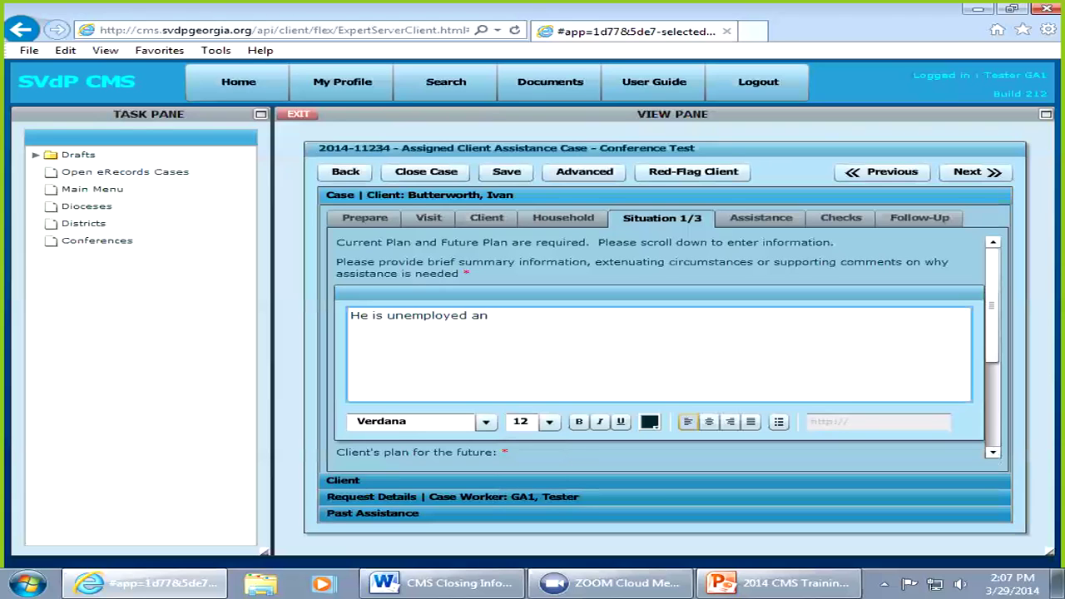
text(d needs assistan)
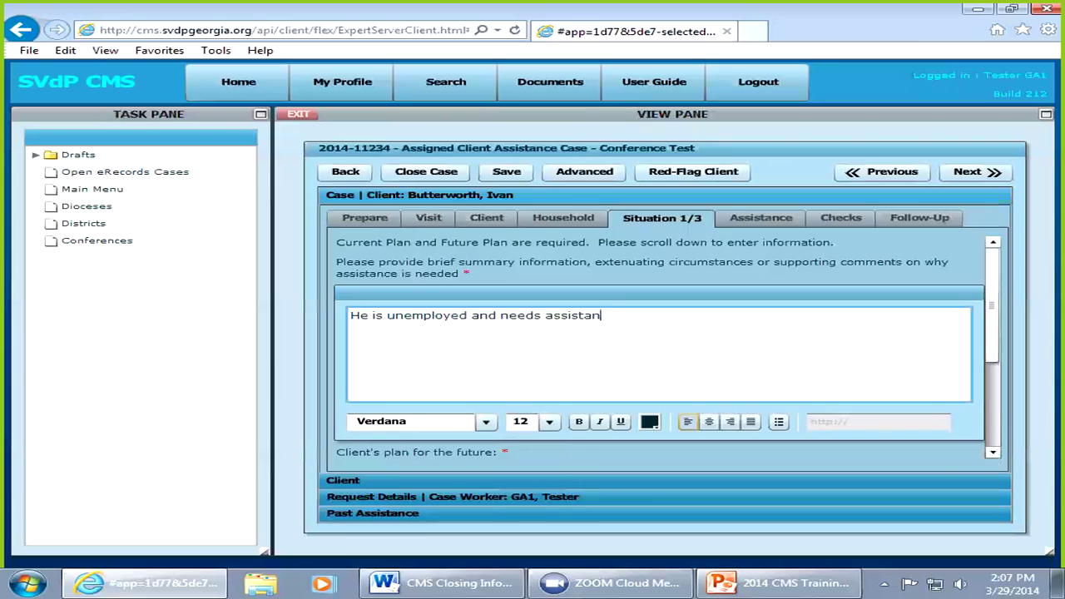
text(ce with rent and food.)
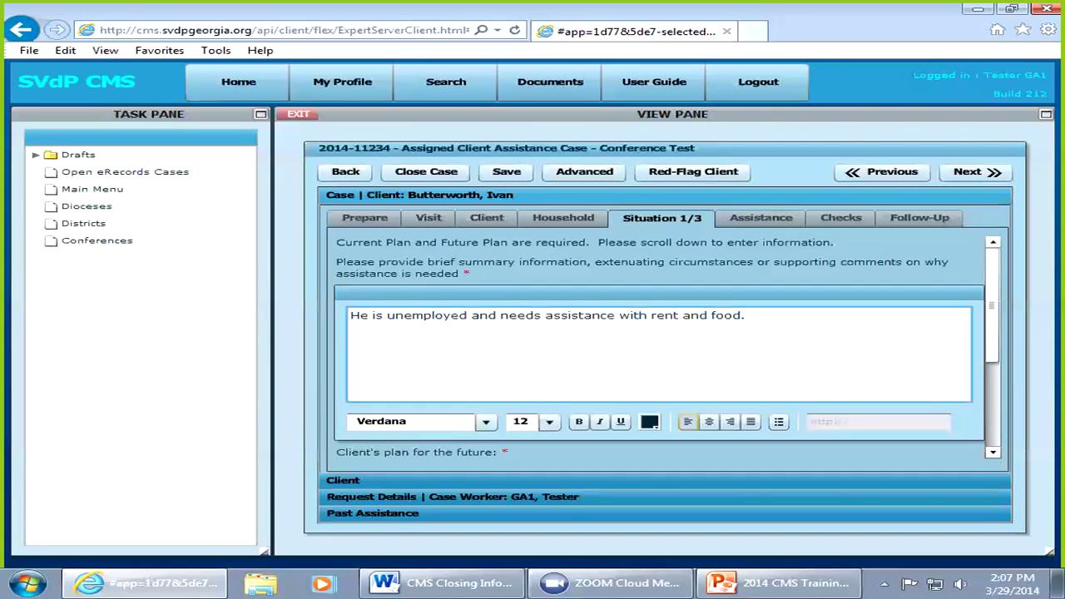
drag(991, 317, 991, 386)
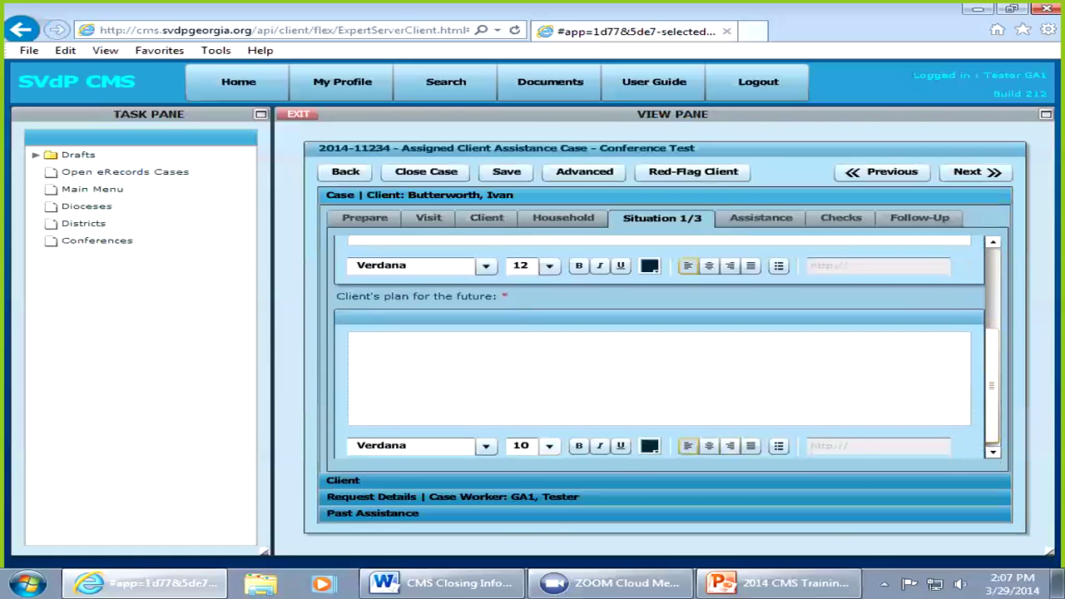
Step: Enter 'Needs to find employment' as the 12-point future plan and go to the next page
click(549, 445)
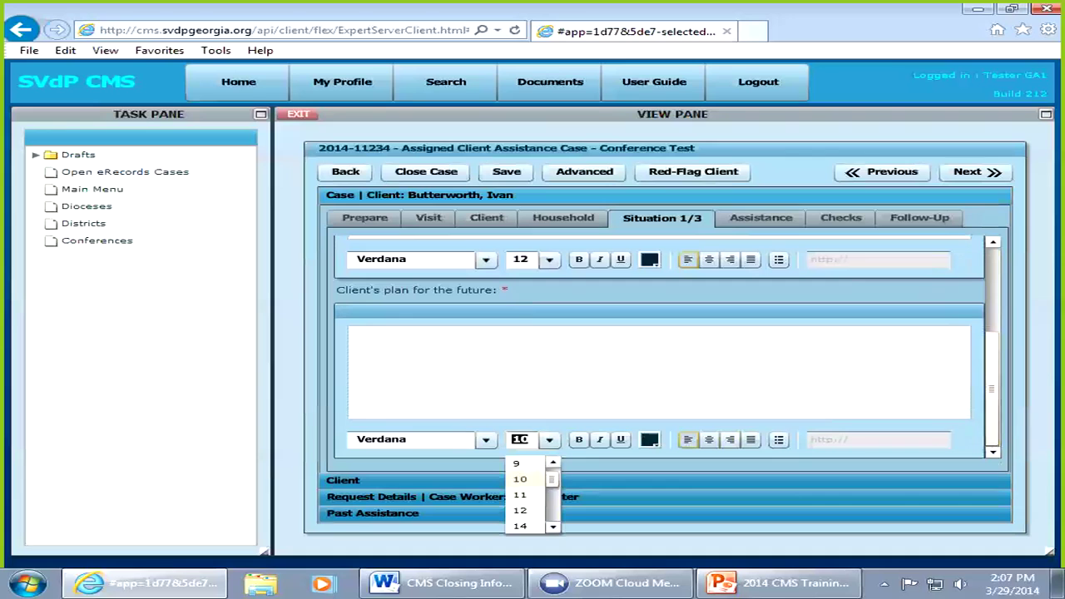
click(519, 510)
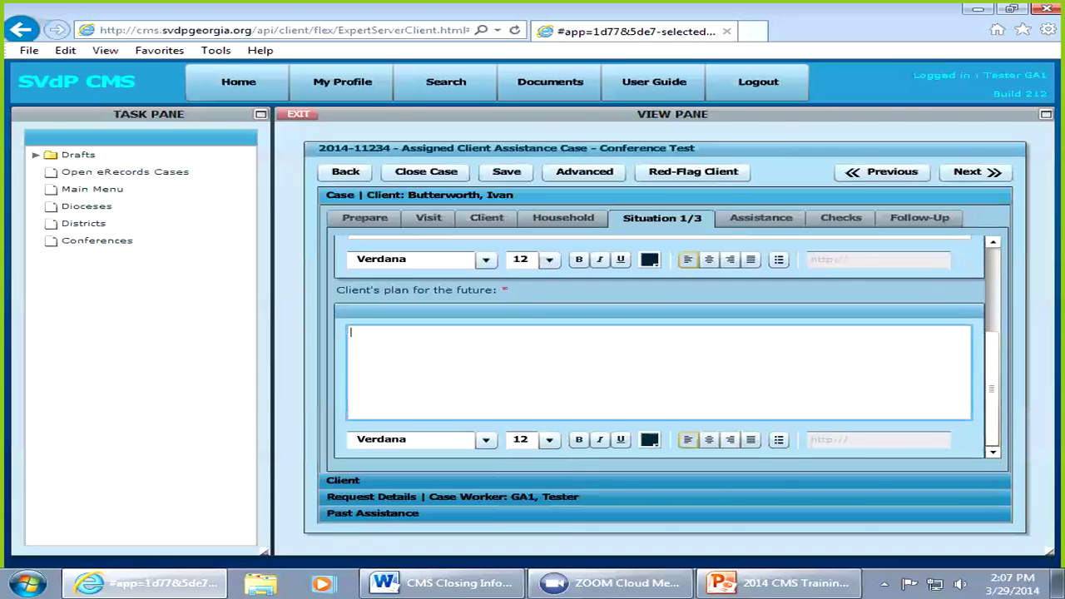
text(Needs to find emplo)
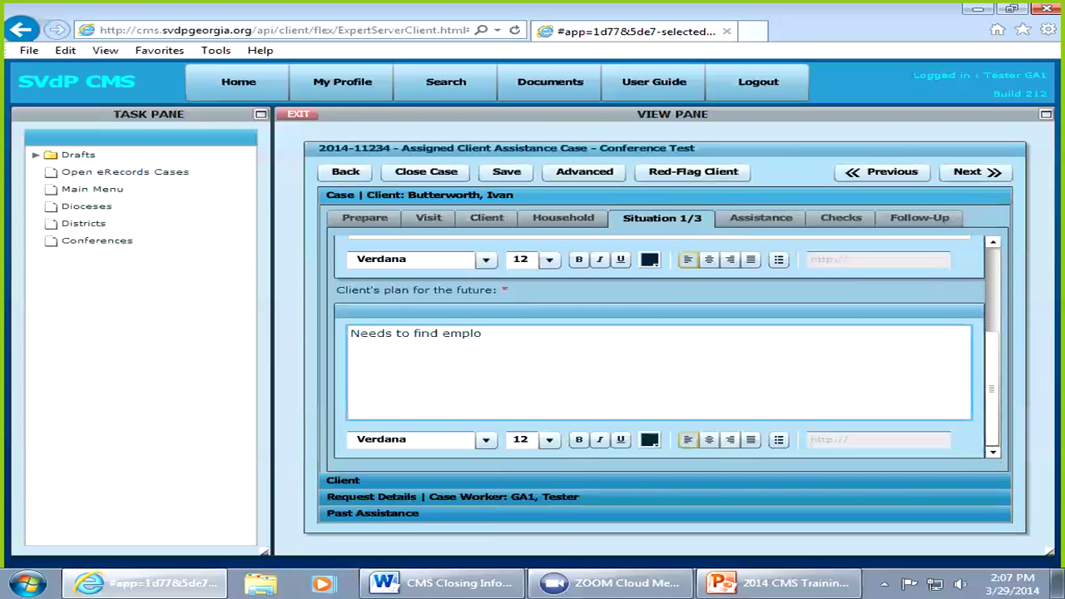
text(yment)
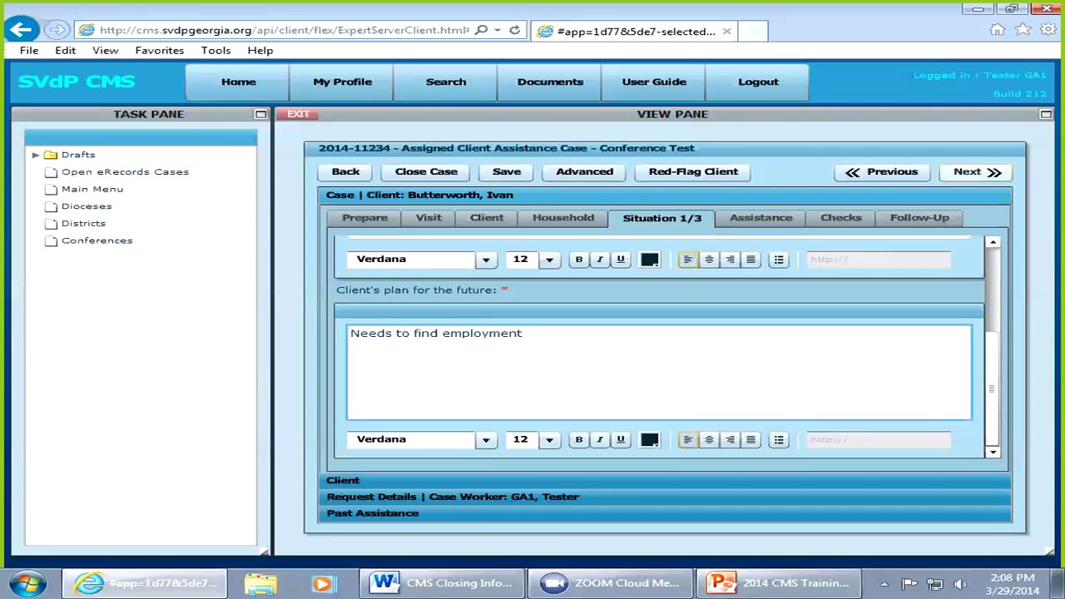
click(974, 171)
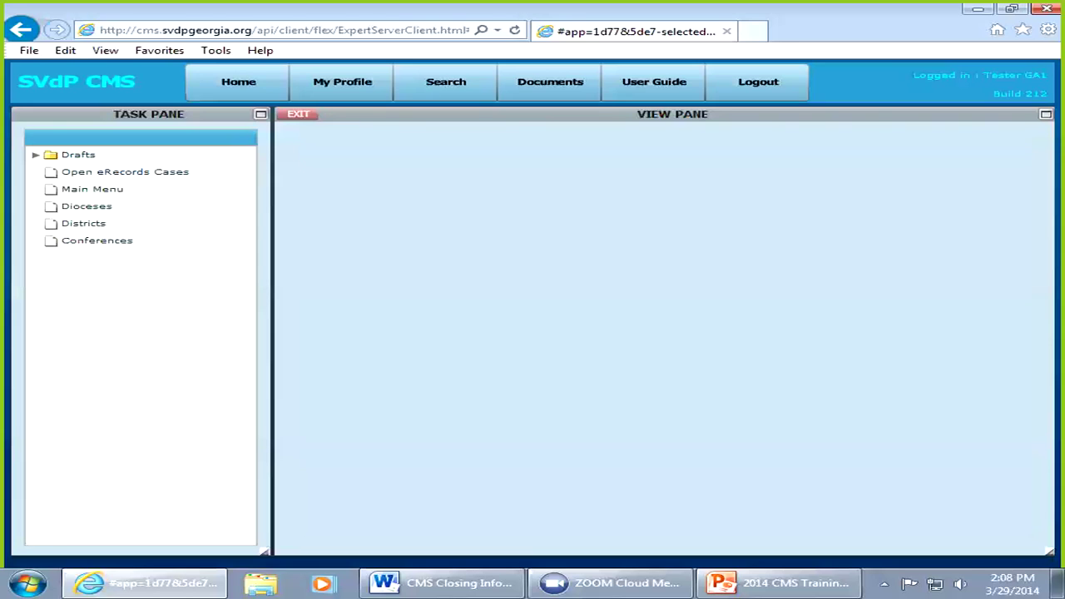
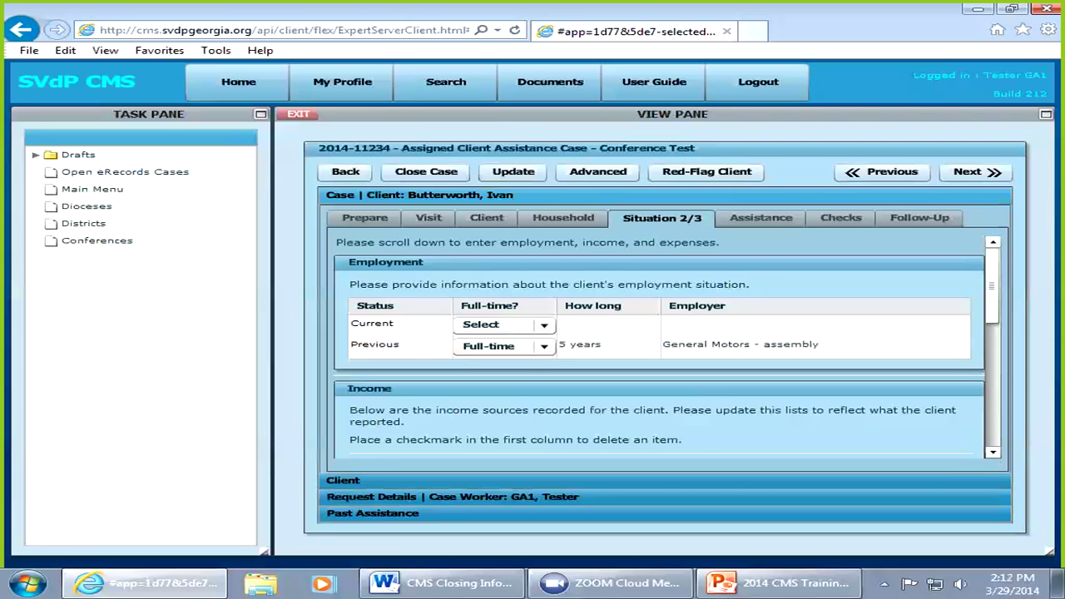
Step: Look over the Income table, then back out of the case to the My Assigned Cases list
scroll(659, 347, down, 3)
scroll(659, 347, down, 1)
scroll(668, 347, up, 1)
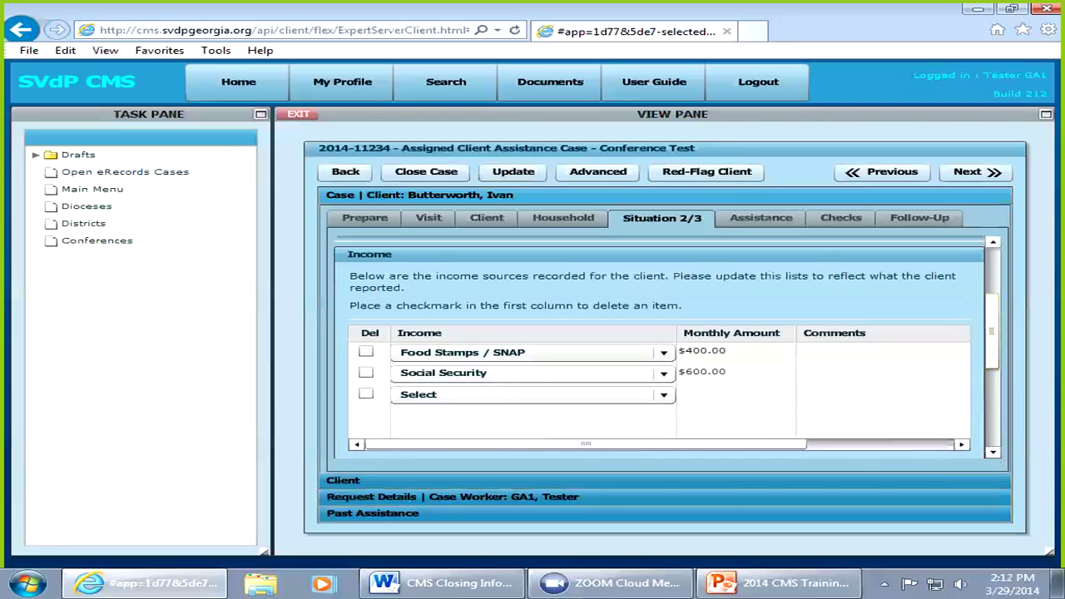
click(725, 351)
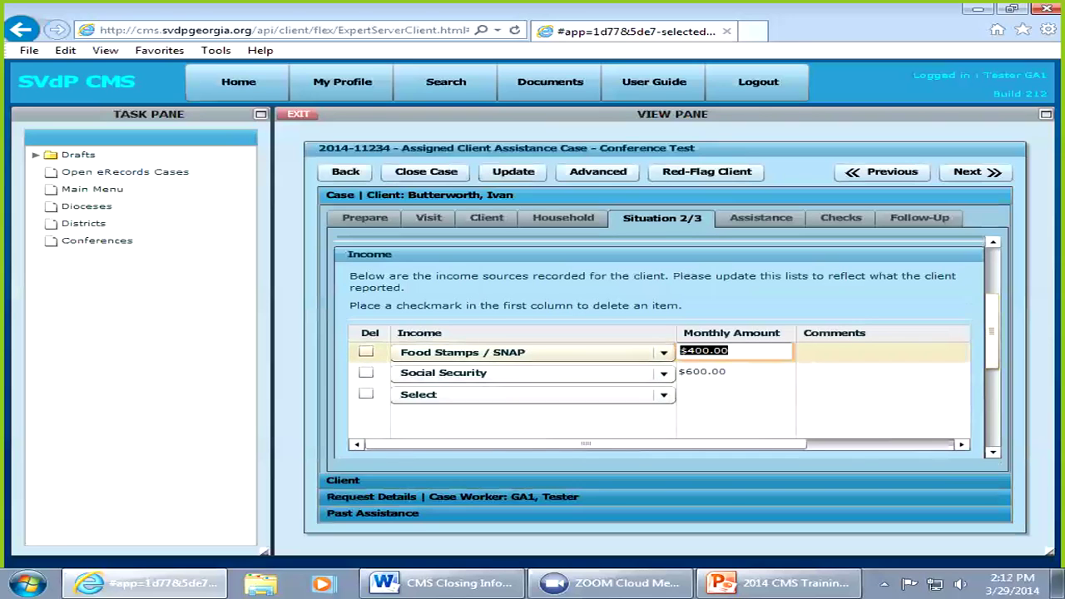
key(BackSpace)
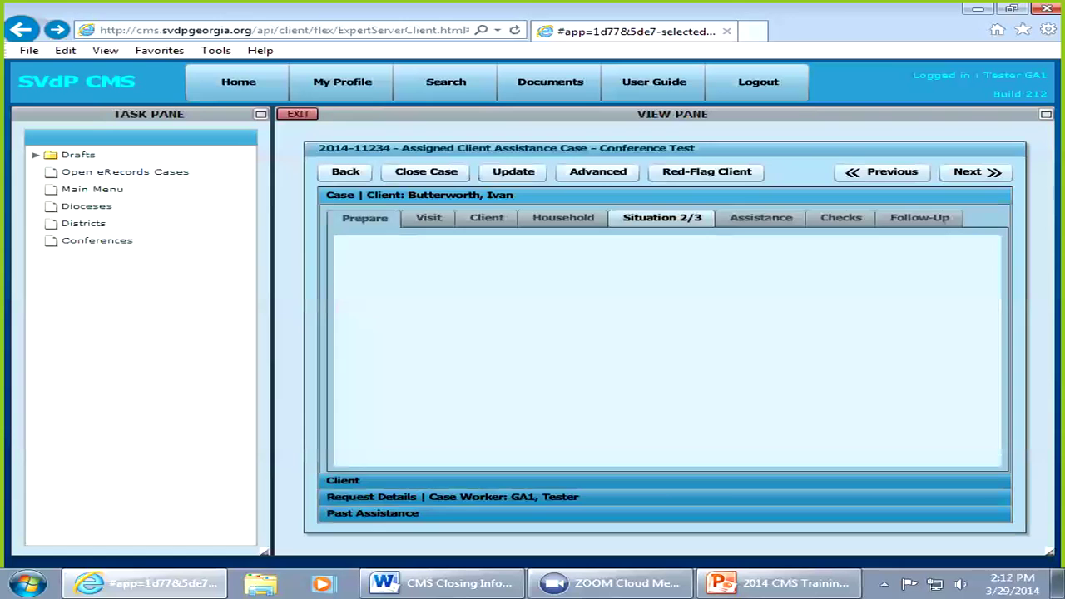
click(298, 114)
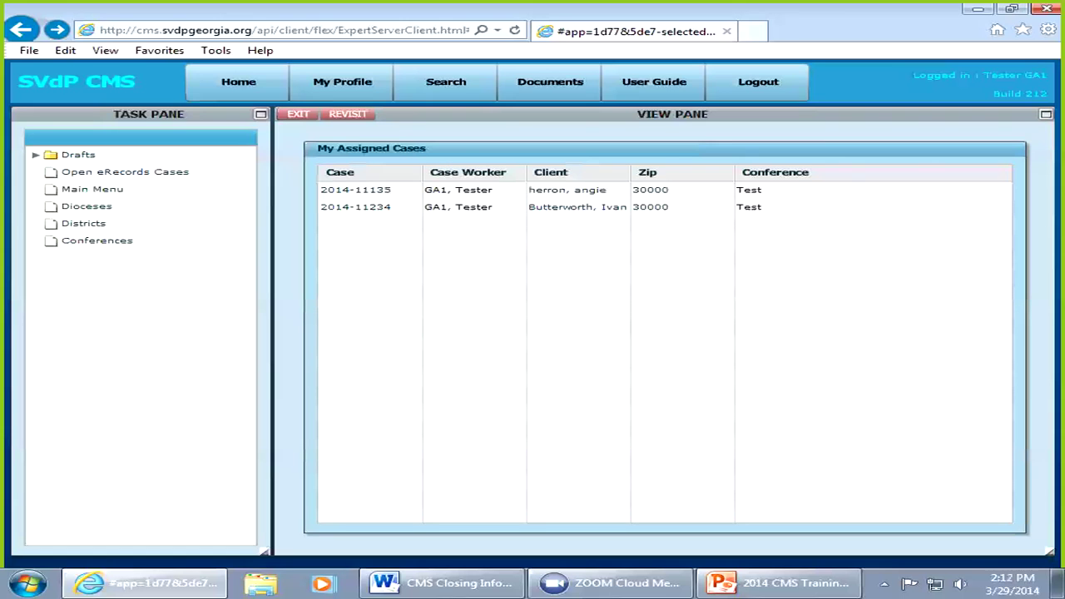
Step: Reopen the client's case and change the Food Stamps monthly amount to 450
click(357, 208)
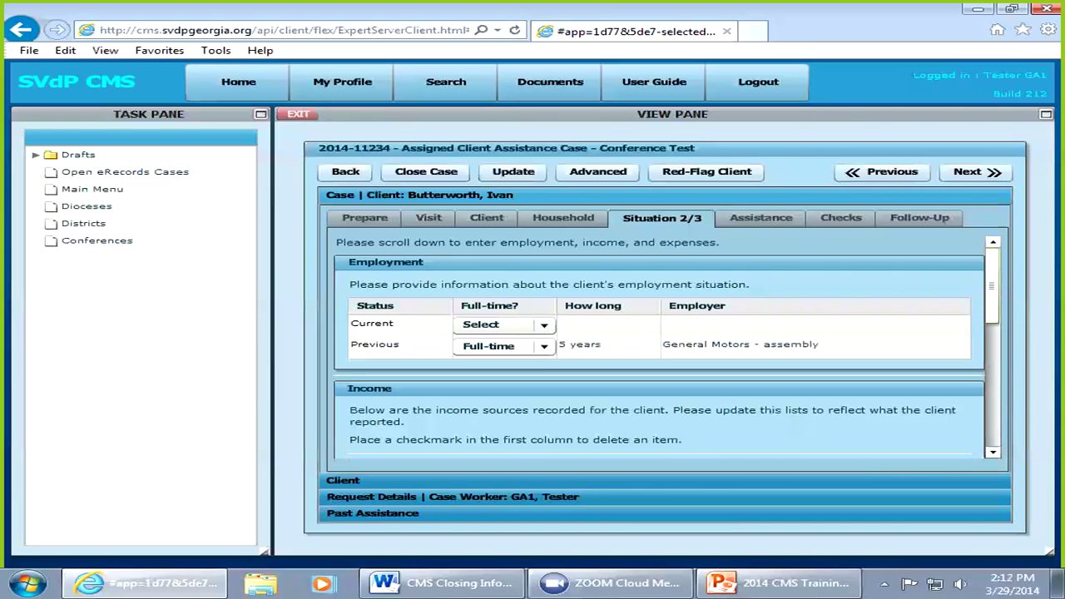
scroll(666, 349, down, 3)
scroll(665, 350, down, 1)
click(703, 362)
text(450)
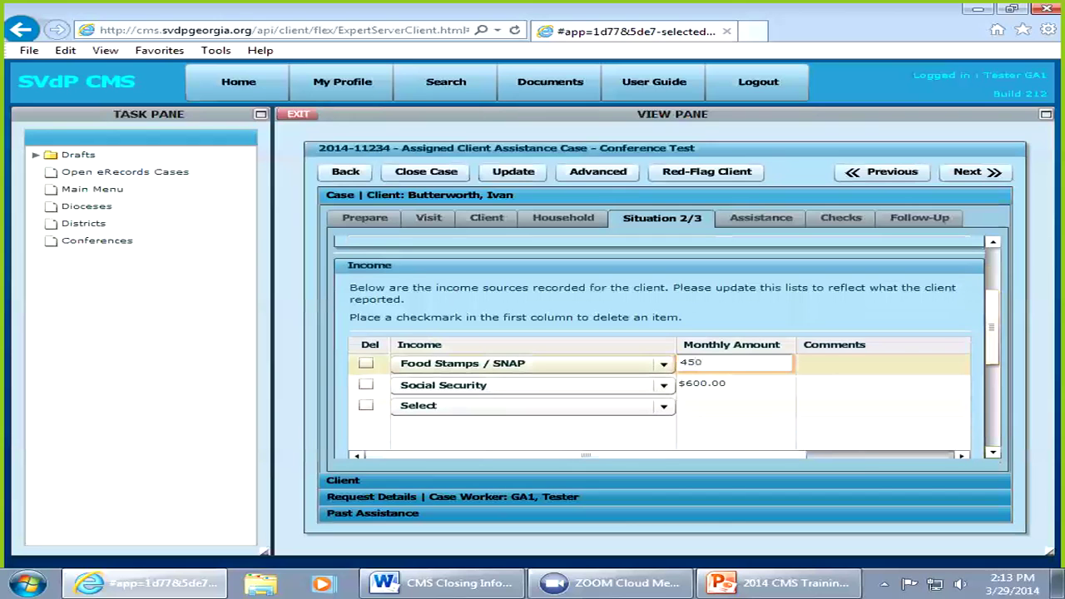
Step: Add a Spouse/Room-mate Employment income row of $600 per month
click(532, 405)
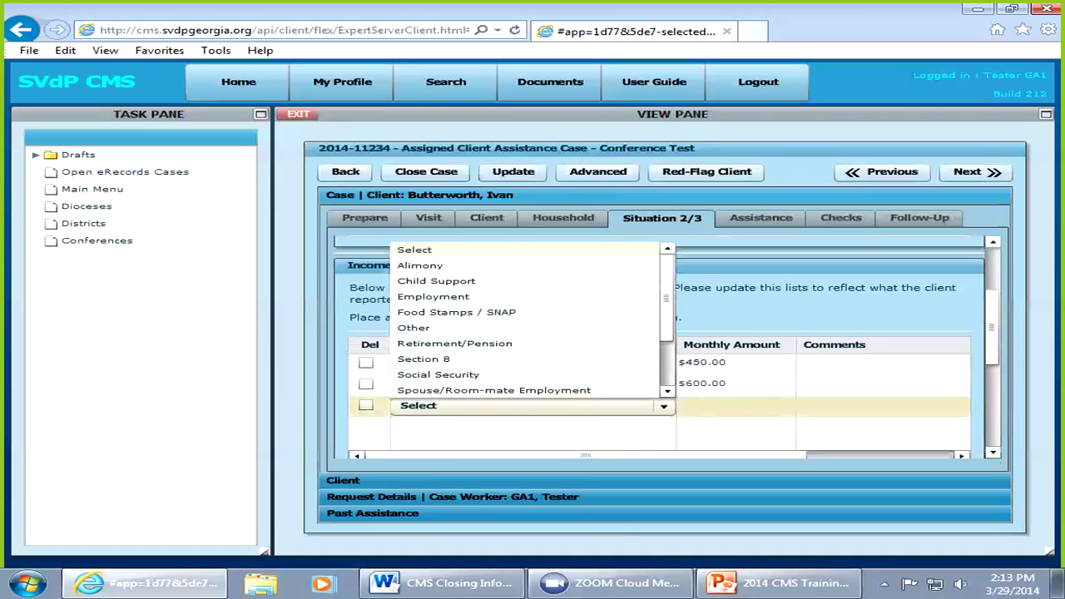
click(494, 390)
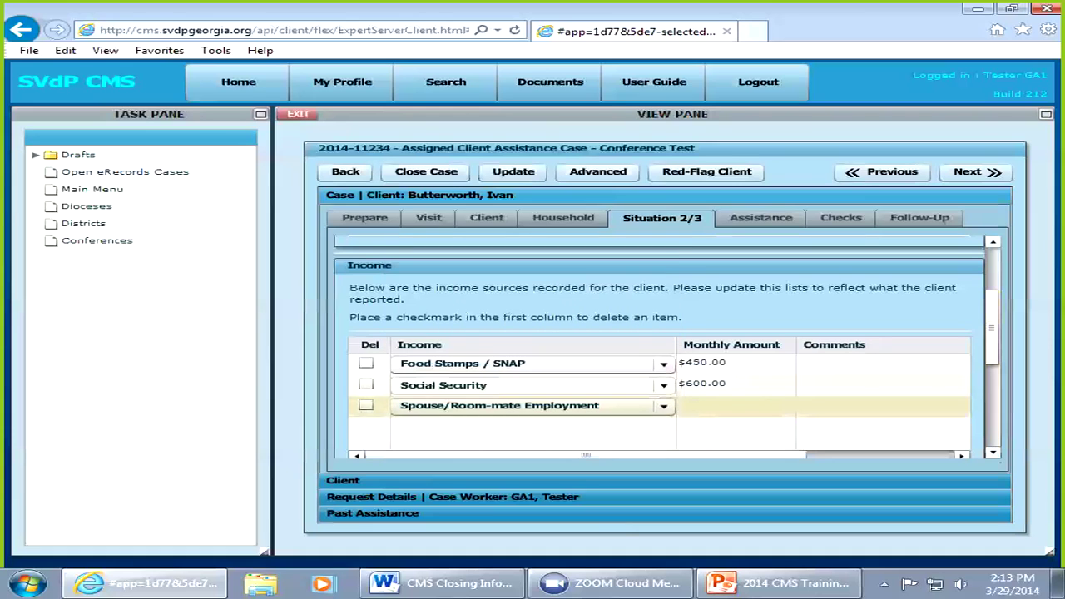
click(735, 407)
text(600)
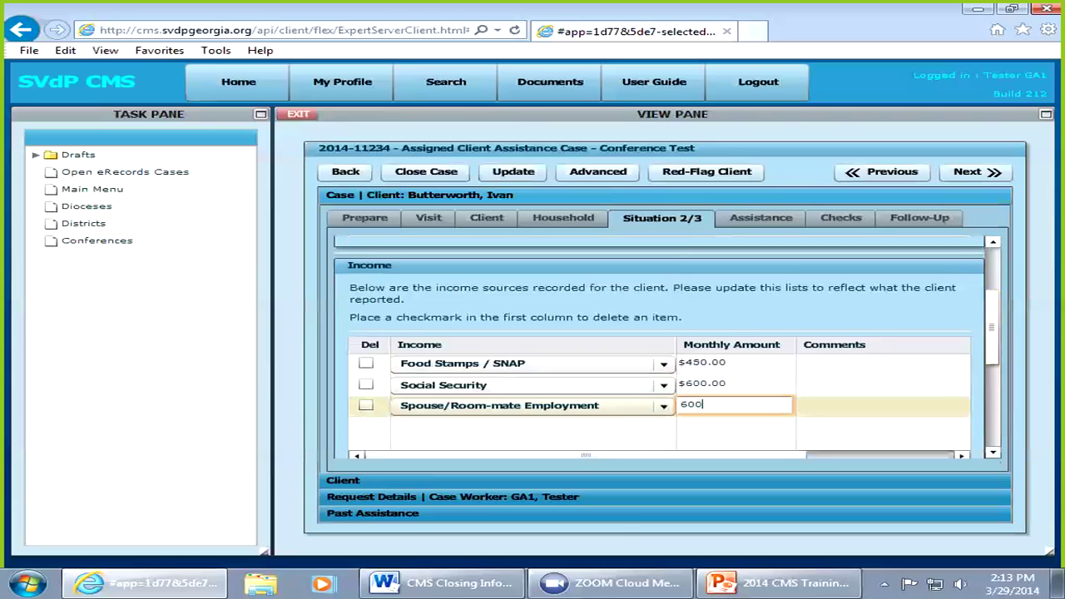
key(Tab)
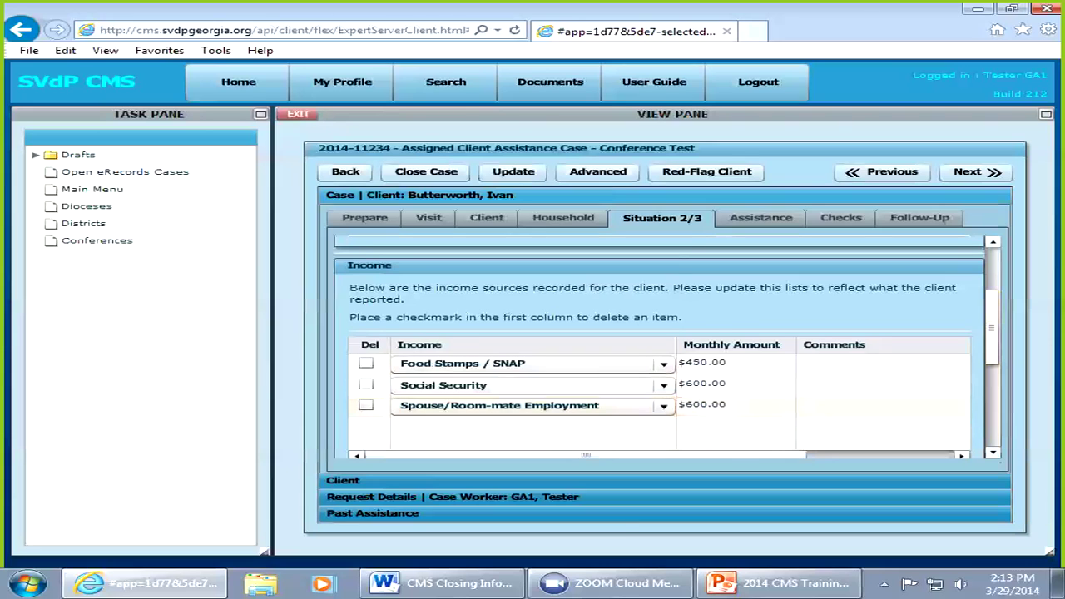
key(Tab)
key(Tab)
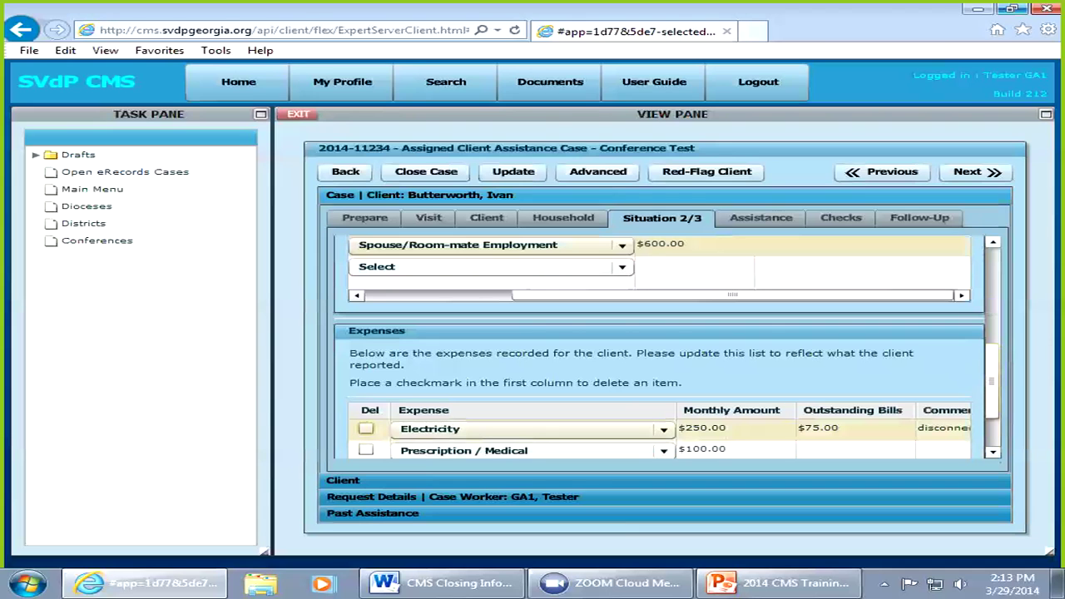
drag(992, 381, 992, 400)
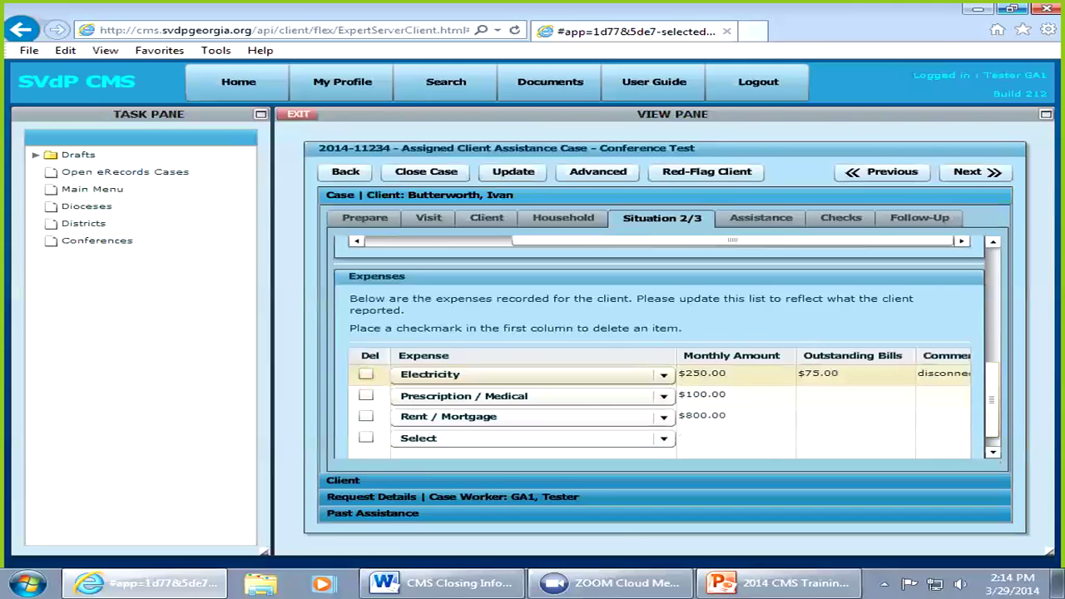
click(452, 497)
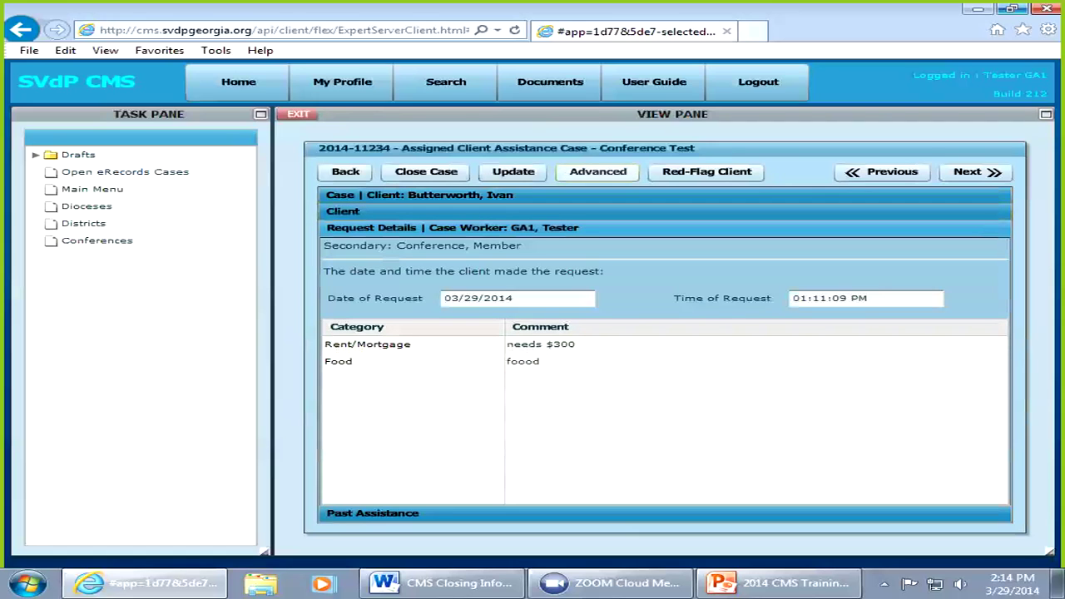
click(345, 171)
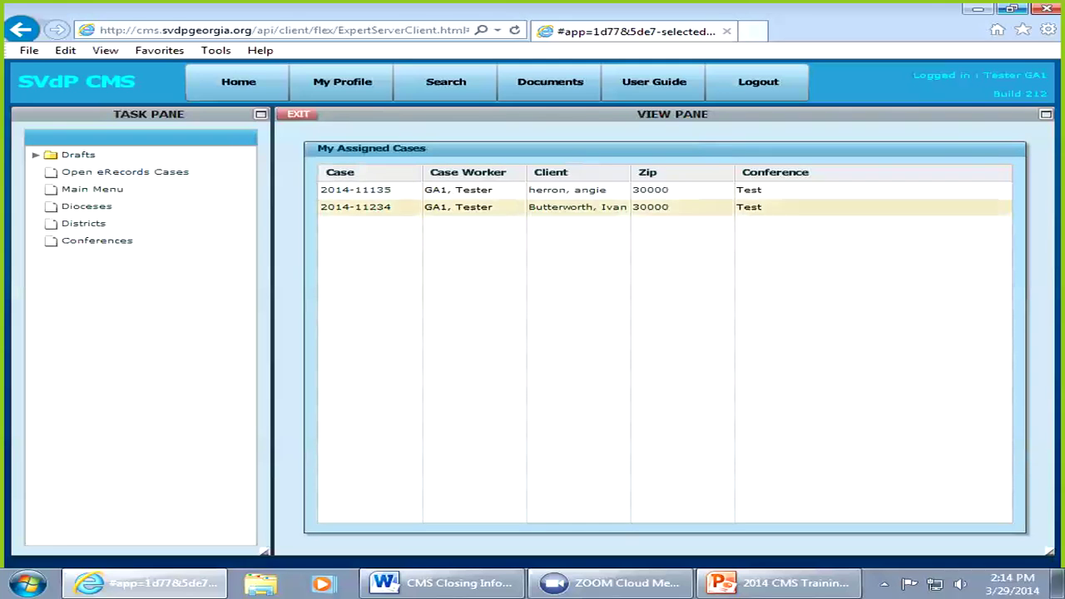
click(356, 208)
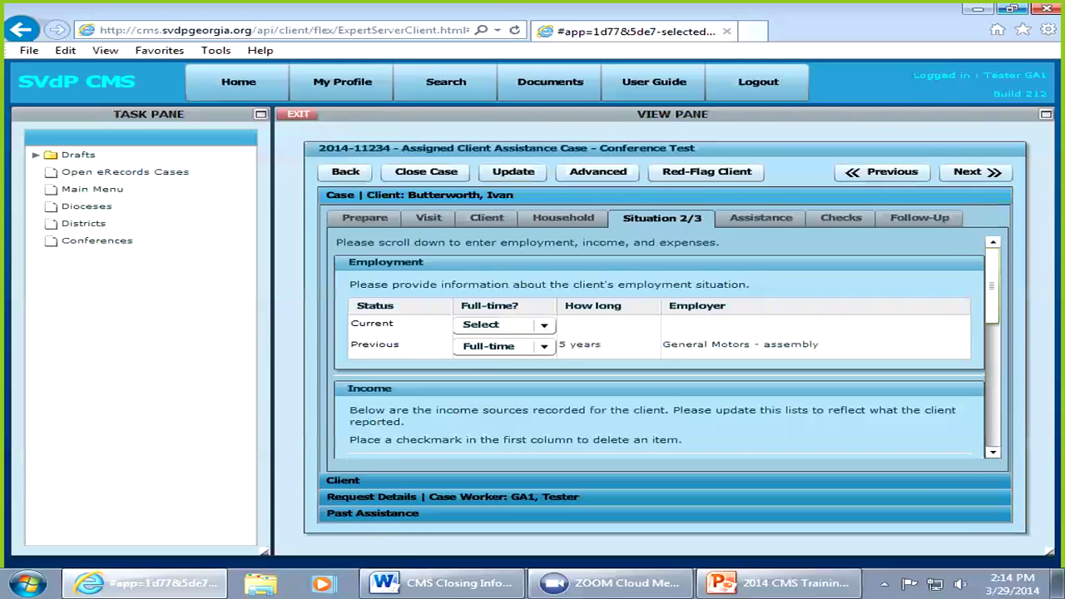
Step: Toggle the Electricity expense's delete mark on and off, check Outstanding Bills cells, then exit to My Assigned Cases
scroll(666, 346, down, 5)
scroll(666, 346, down, 4)
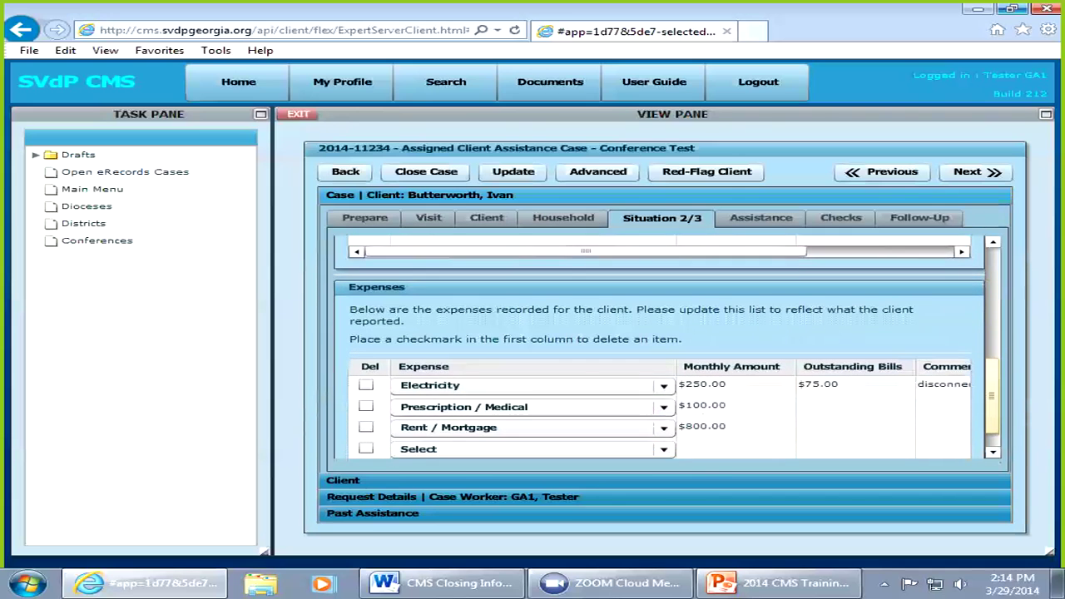
scroll(665, 346, down, 1)
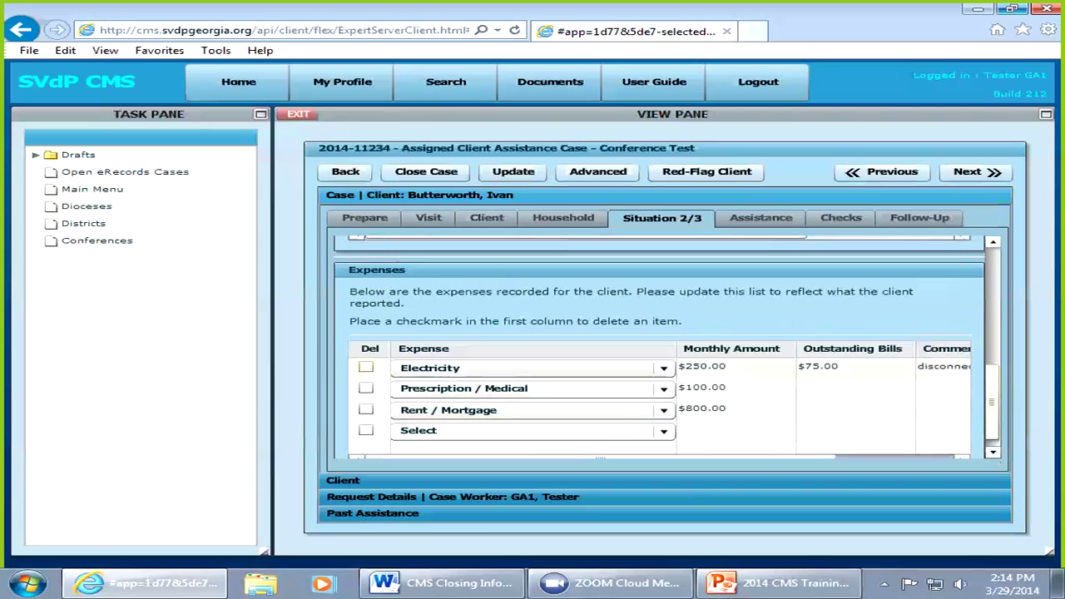
click(367, 367)
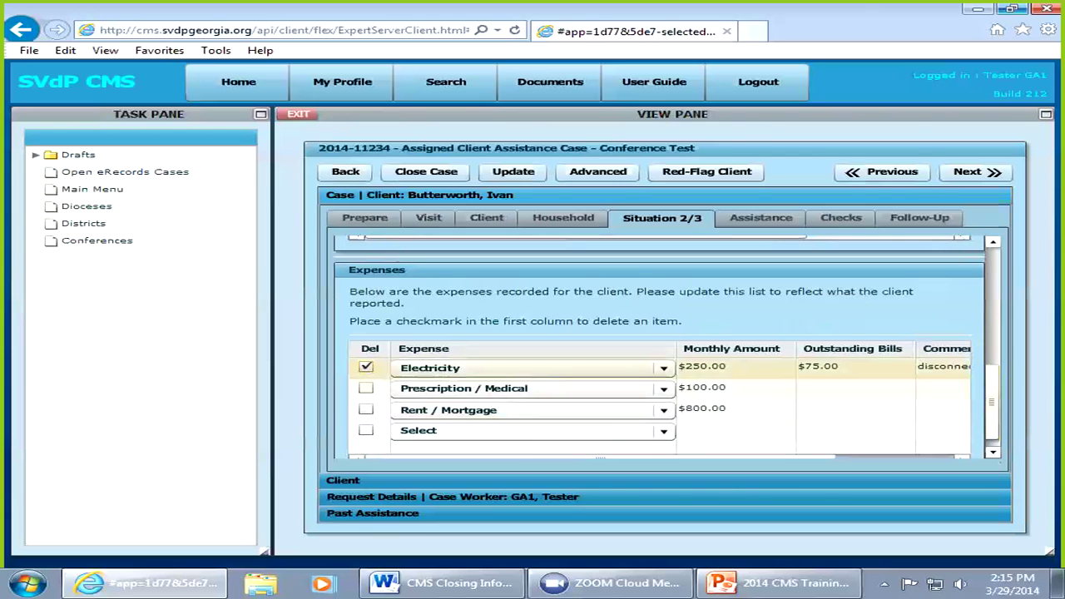
click(366, 367)
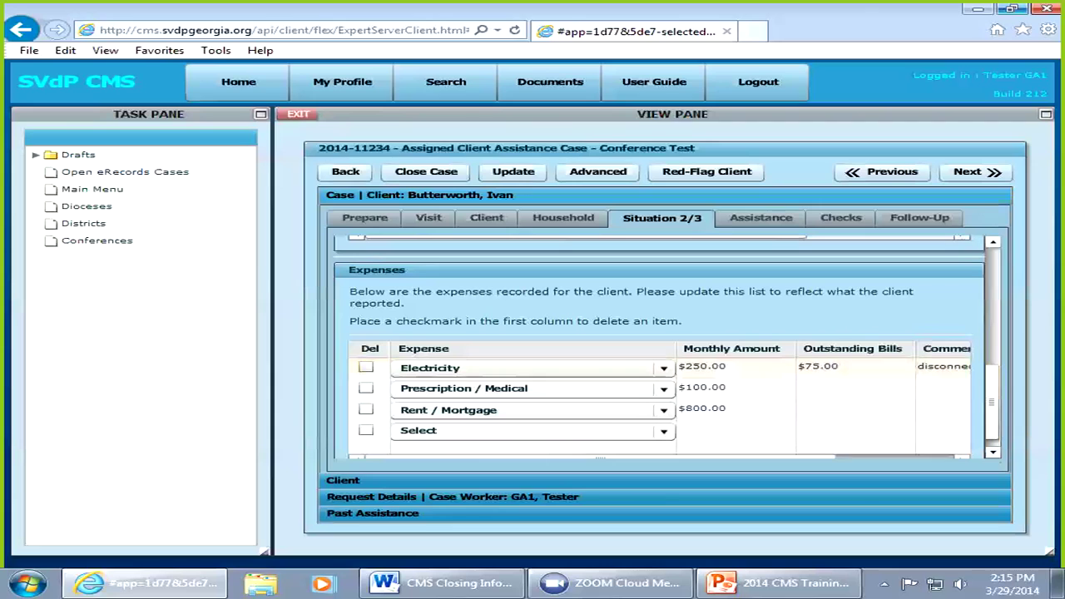
click(853, 367)
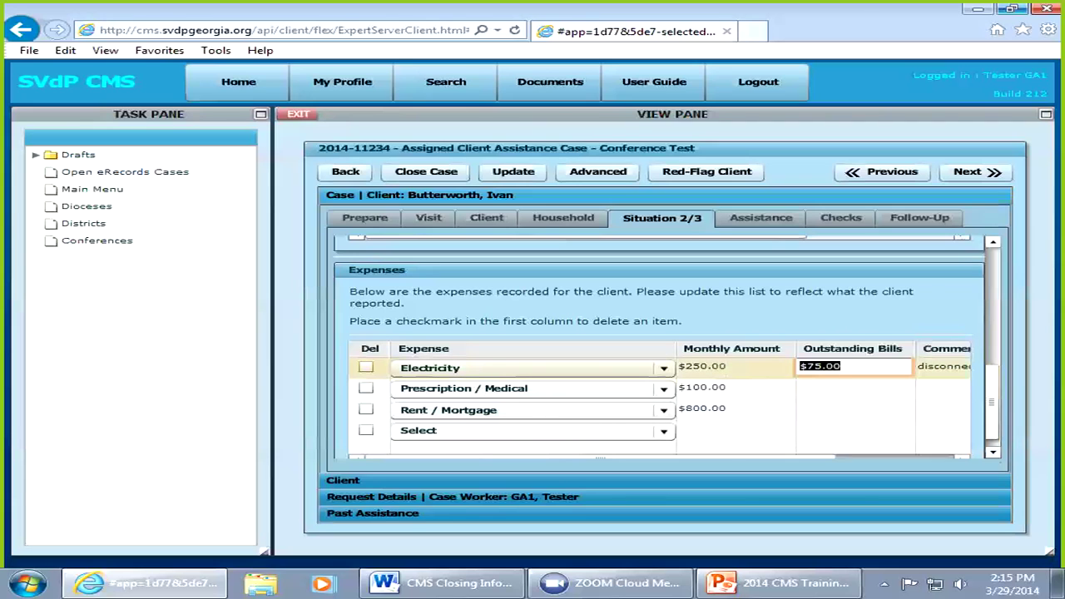
click(853, 388)
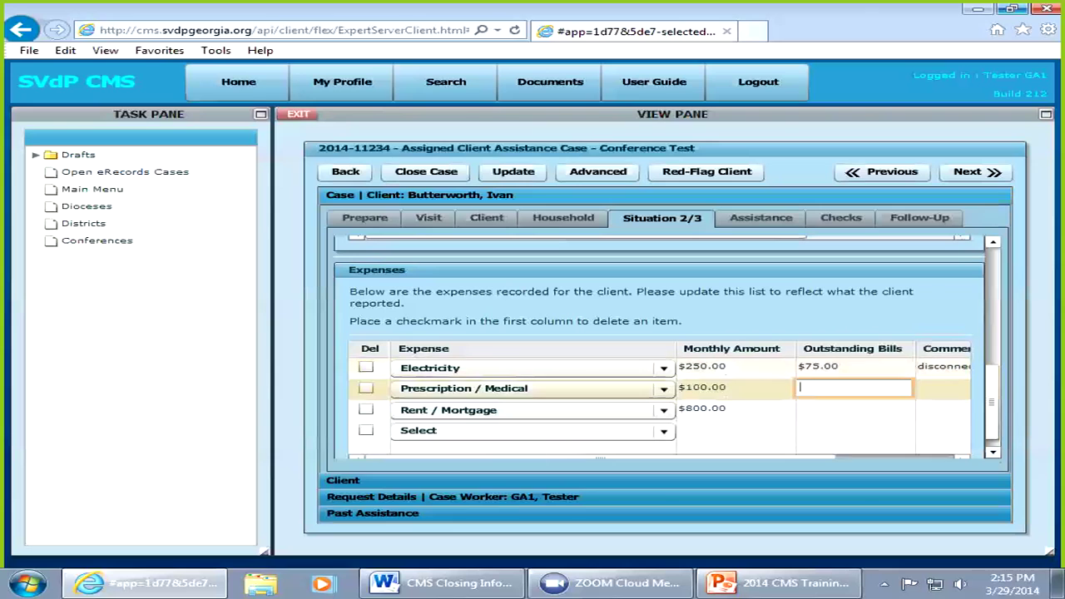
click(853, 366)
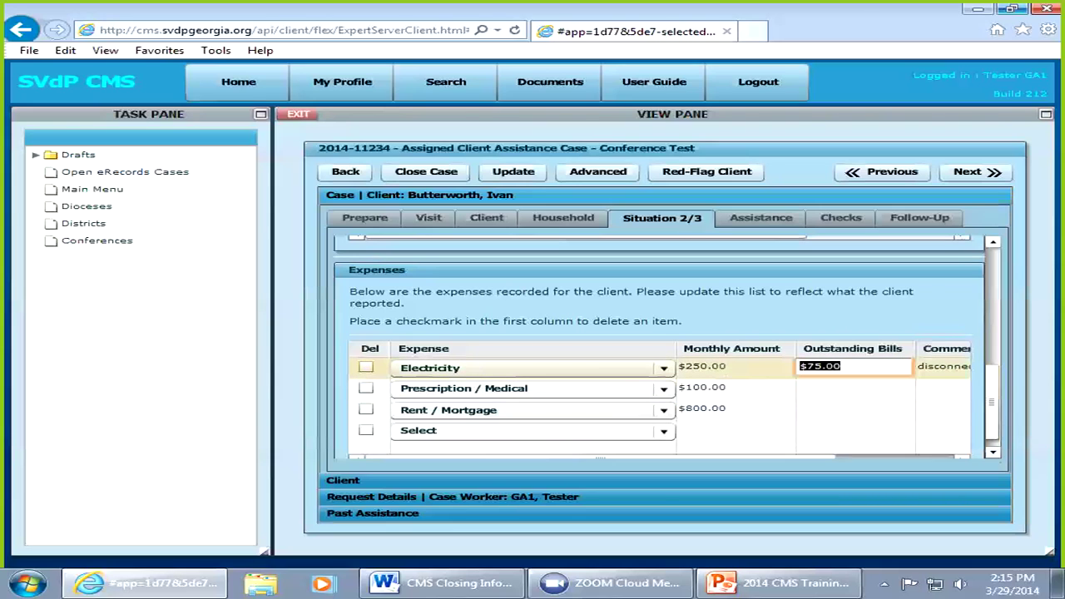
key(BackSpace)
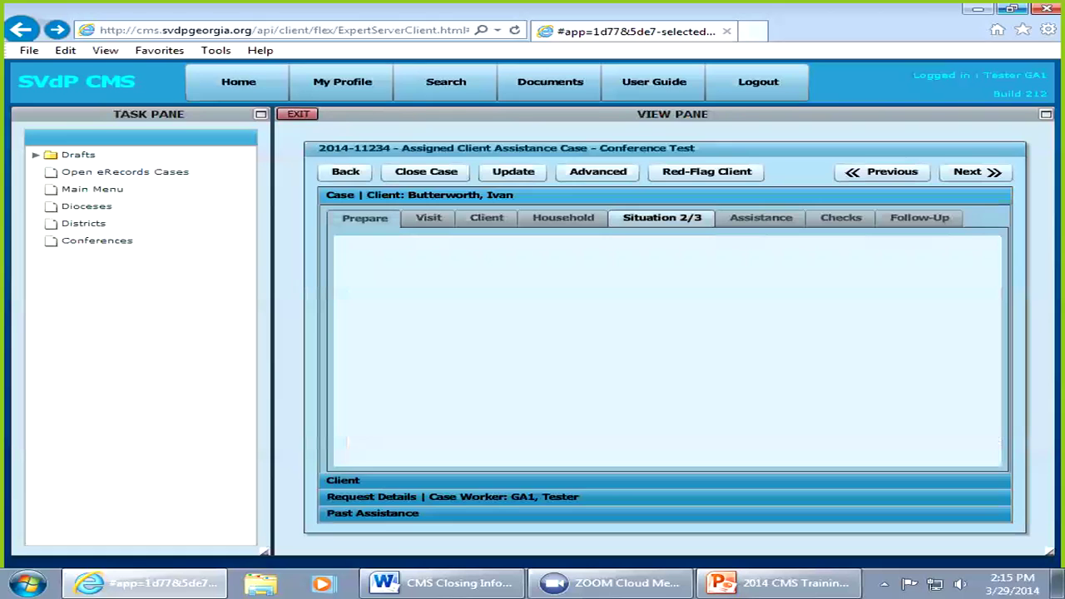
click(298, 114)
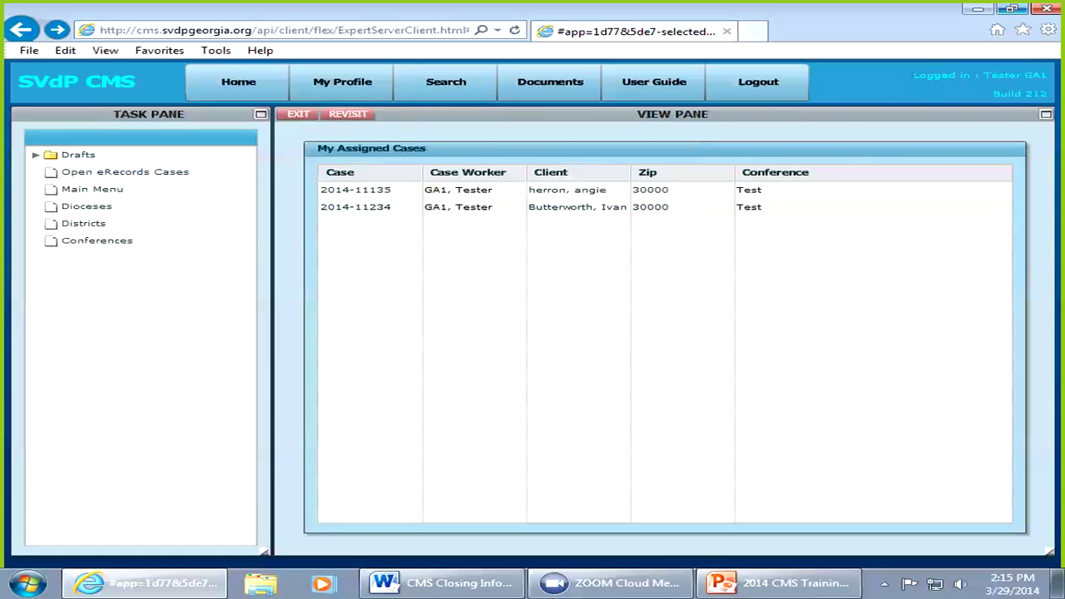
Step: Reopen the case and empty the Electricity expense's $75.00 outstanding bill and 'disconnect date' comment
click(356, 207)
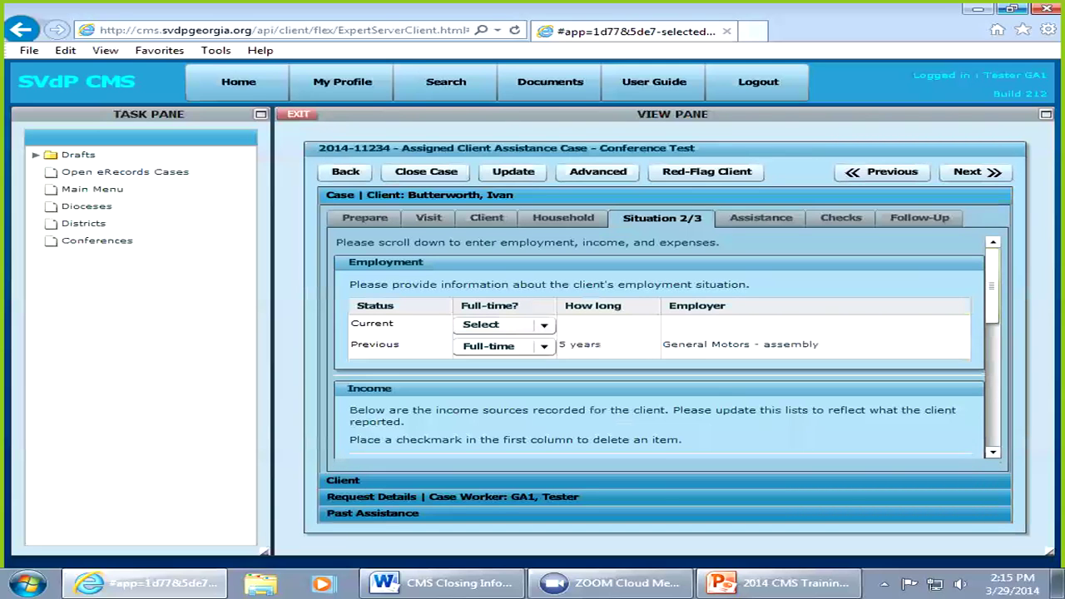
scroll(666, 349, down, 4)
scroll(666, 349, down, 5)
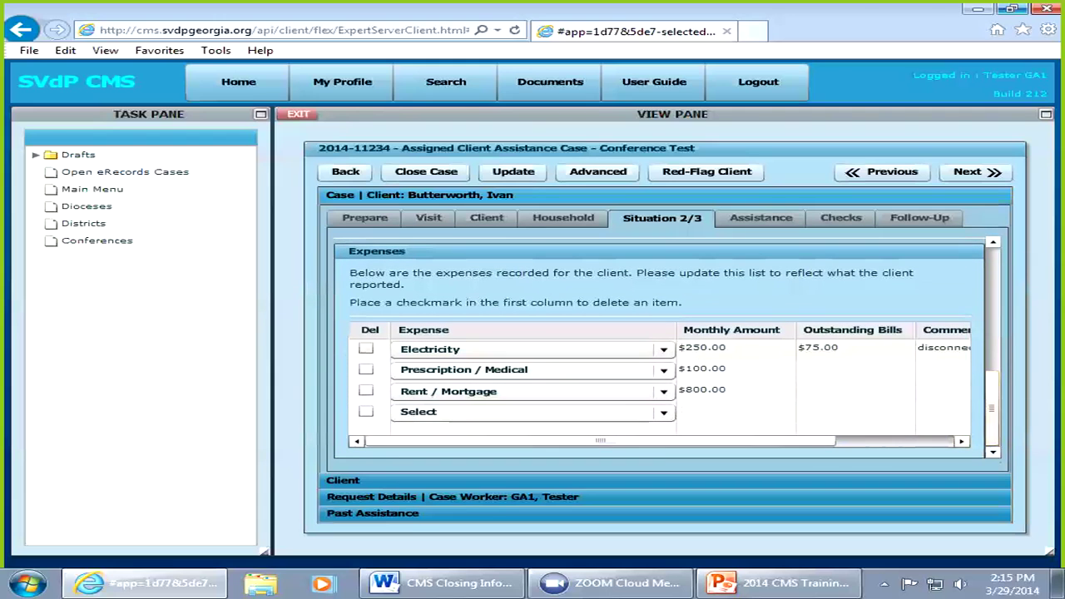
click(853, 347)
key(BackSpace)
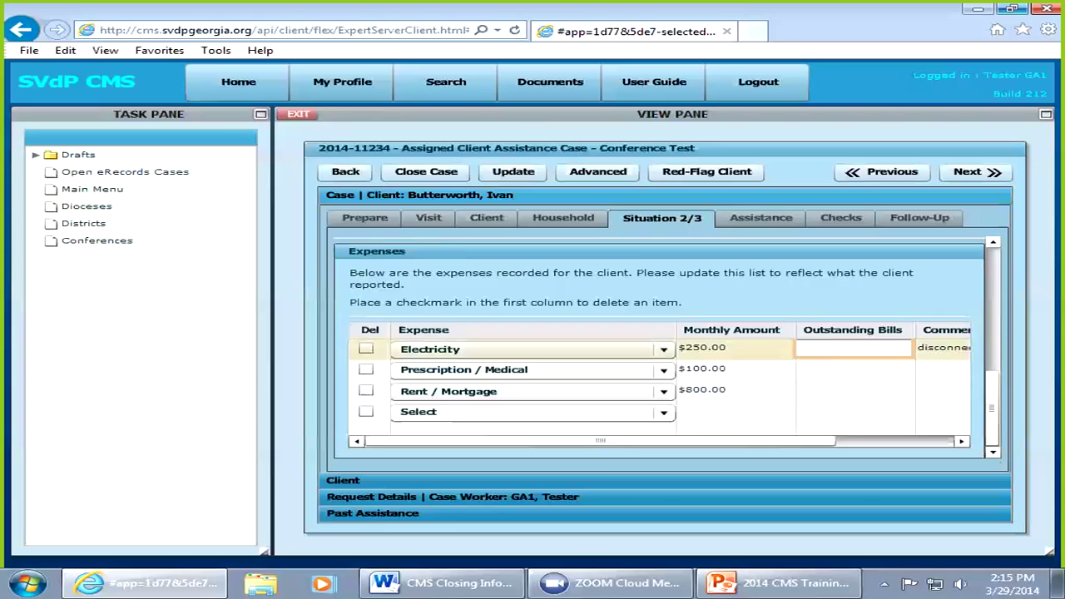
key(Tab)
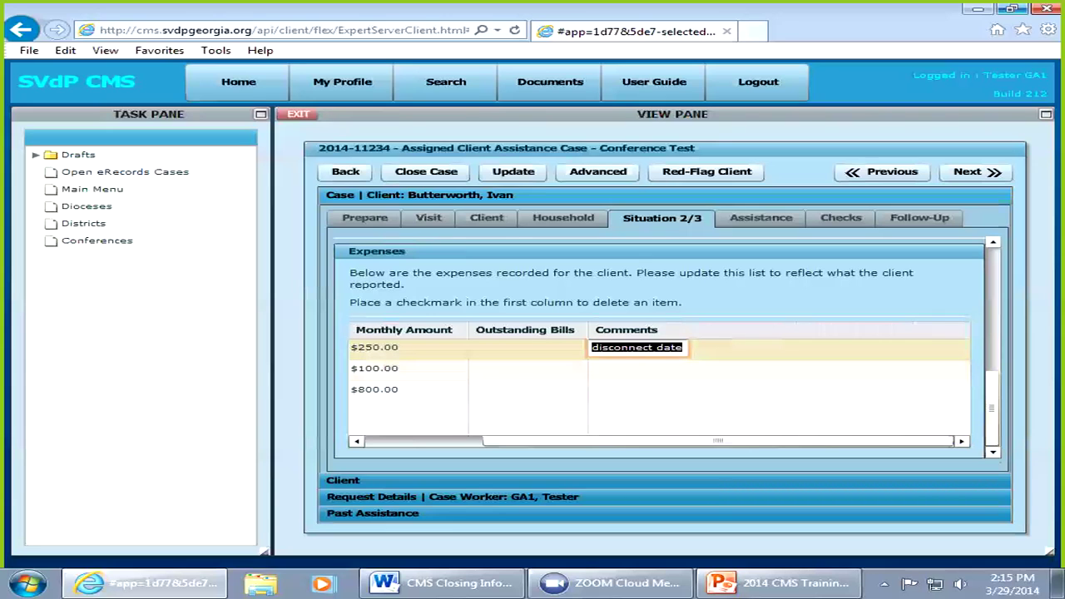
key(BackSpace)
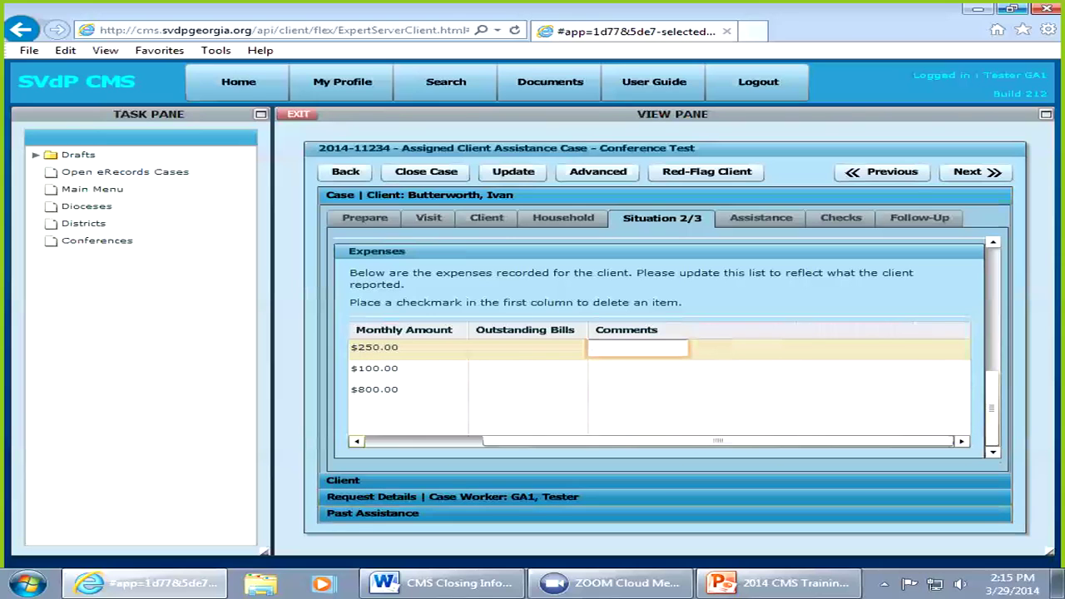
key(Tab)
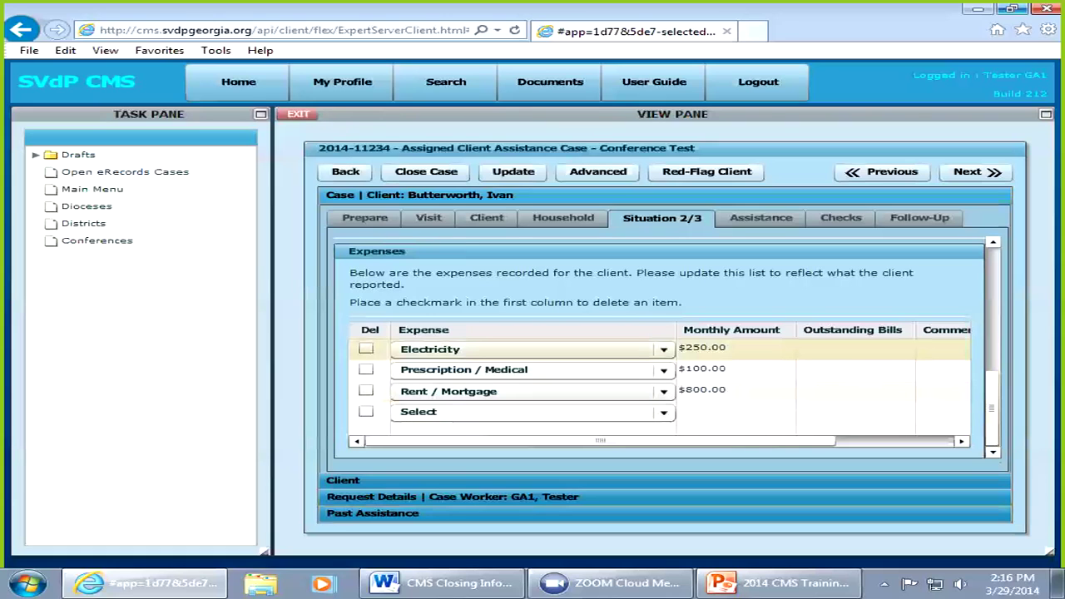
Step: Enter 300 as the Rent / Mortgage outstanding bill with comment 'eviction 4/15', then go to Situation 3/3
click(853, 390)
text(300)
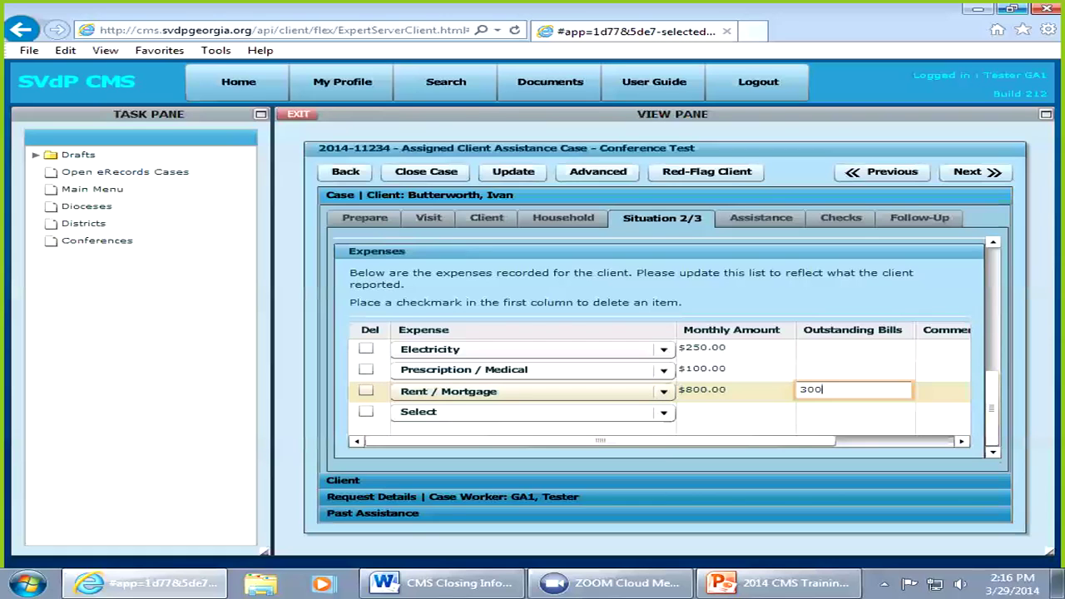
click(855, 426)
click(942, 391)
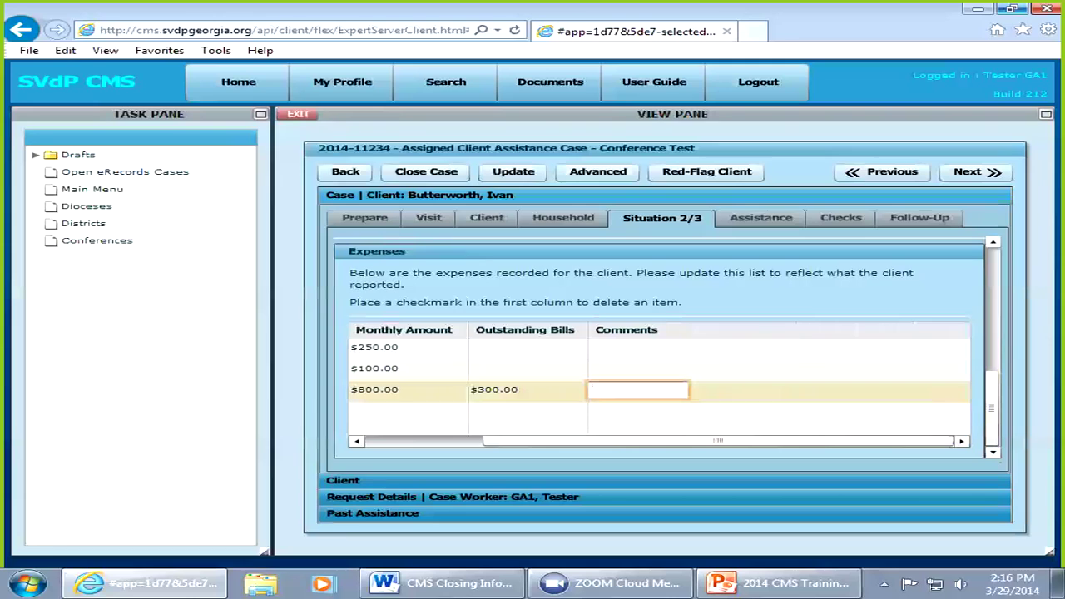
text(disconnect 4/)
key(BackSpace)
key(BackSpace)
key(BackSpace)
key(BackSpace)
key(BackSpace)
key(BackSpace)
key(BackSpace)
key(BackSpace)
key(BackSpace)
key(BackSpace)
key(BackSpace)
key(BackSpace)
key(BackSpace)
key(BackSpace)
text(eviction 4/1)
click(975, 172)
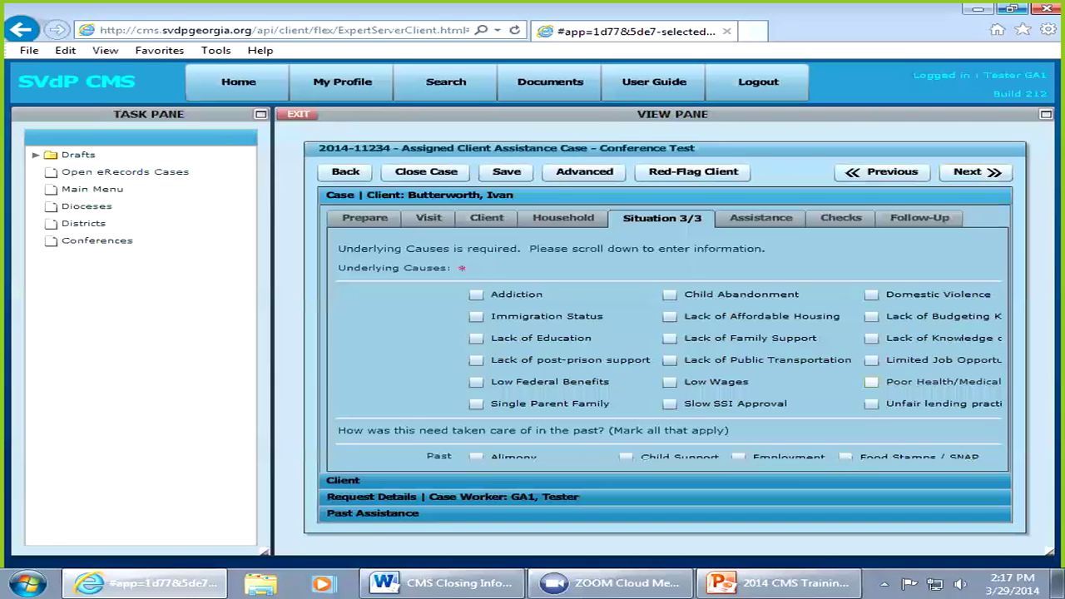
Step: Tick Poor Health/Medical and Limited Job Opportunities as causes, and Employment and Food Stamps / SNAP as past help
click(871, 381)
click(871, 360)
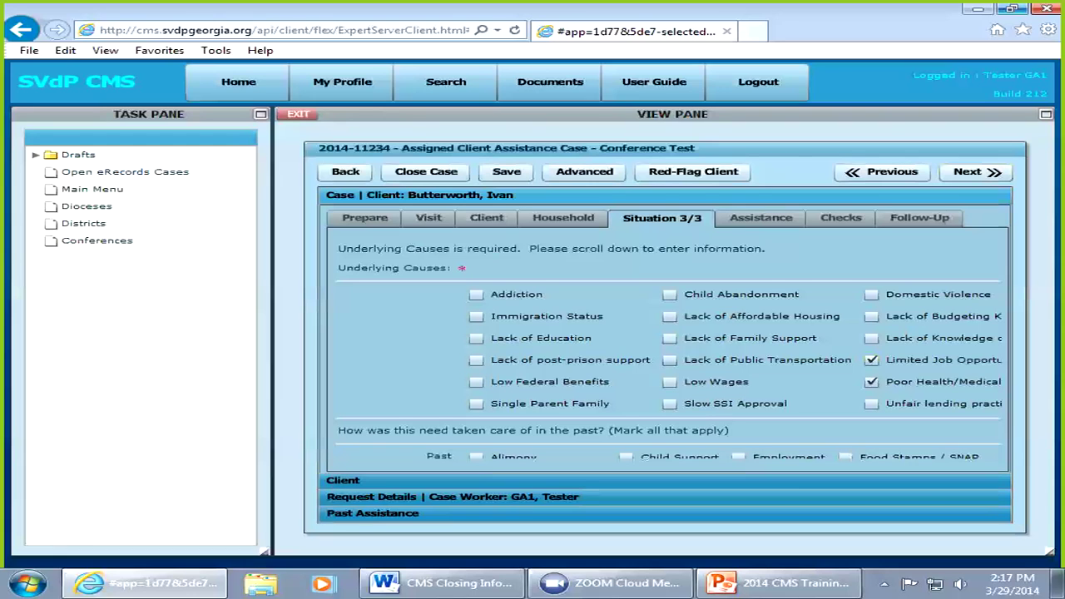
scroll(669, 349, down, 1)
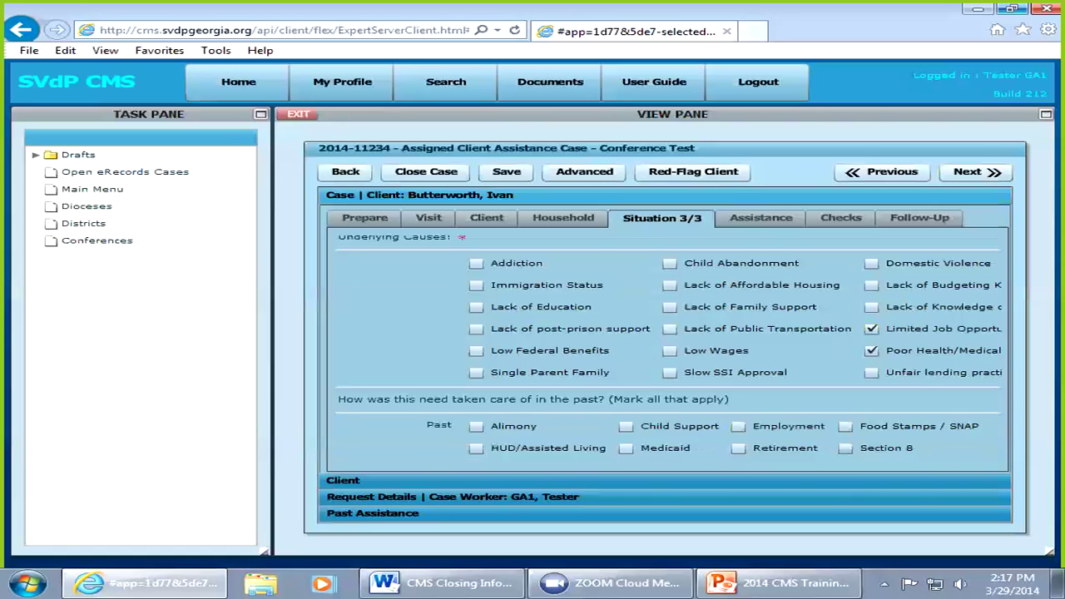
click(738, 426)
click(845, 426)
Step: Save the Situation tab and advance to the empty Assistance page
click(975, 172)
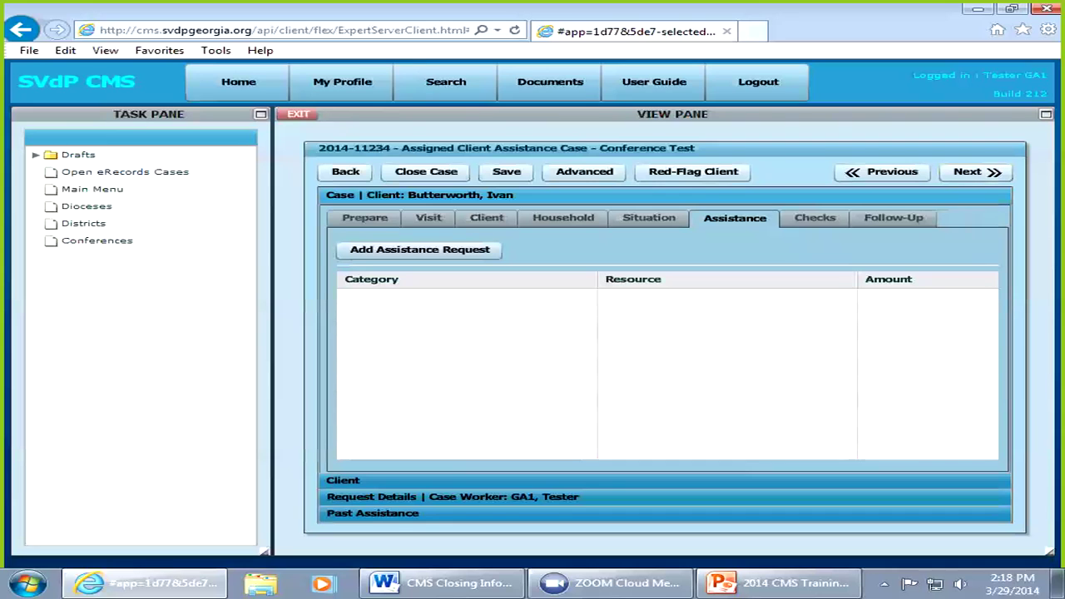
click(975, 171)
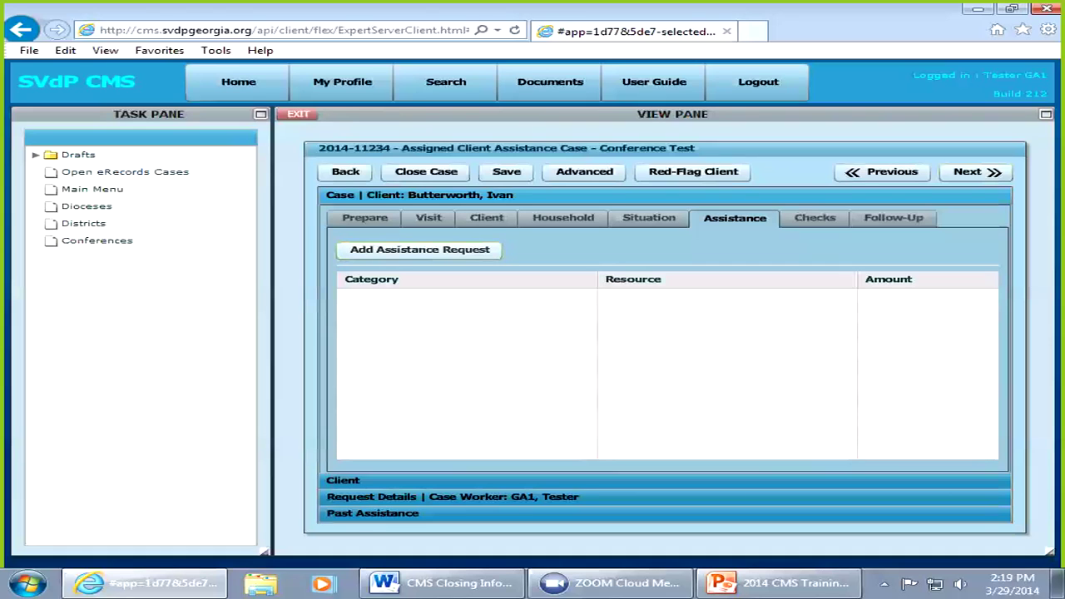
Step: Add a new assistance request on the Assistance tab
click(419, 250)
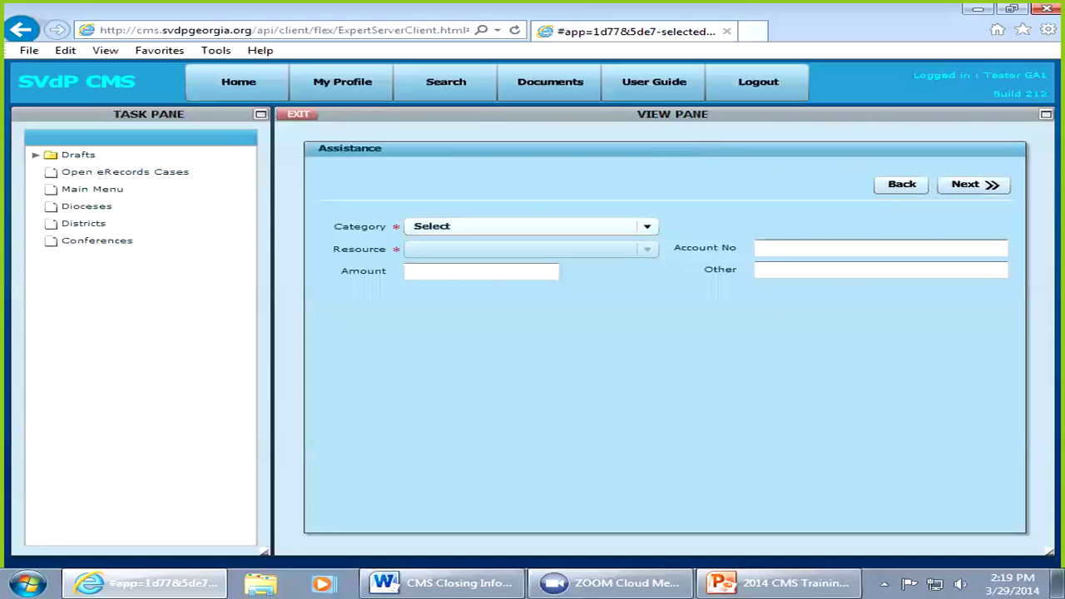
Step: Set the request to category Housing/Storage, resource Rent, amount 300
click(646, 226)
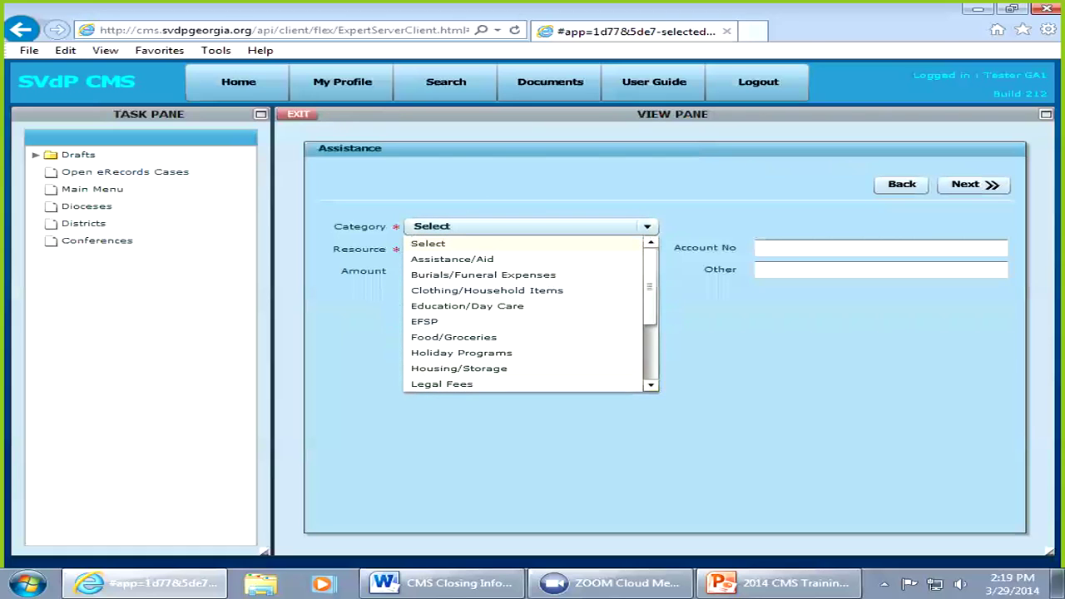
click(459, 367)
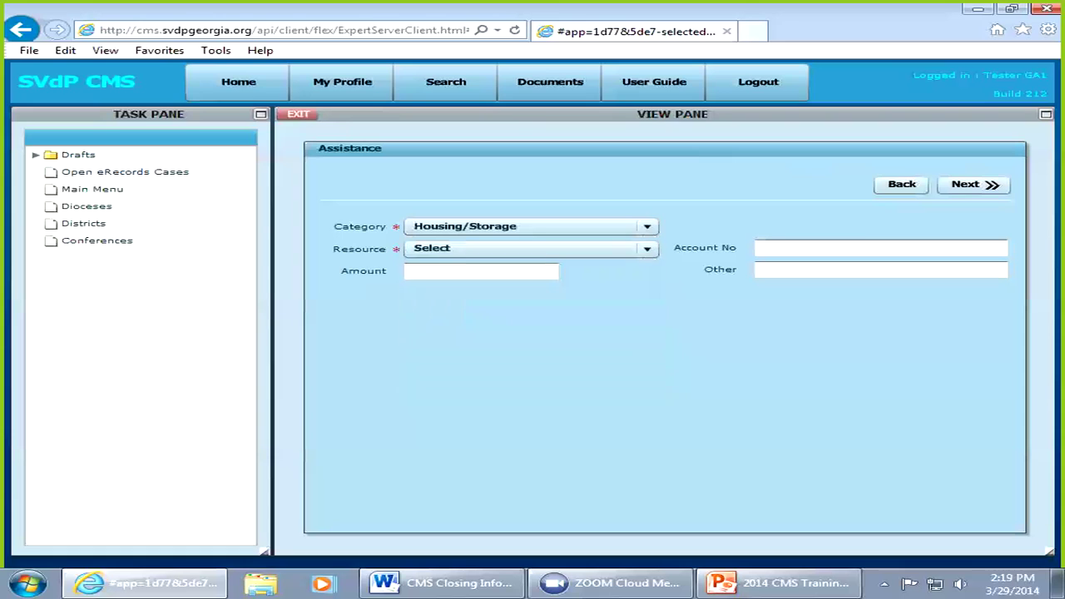
click(647, 248)
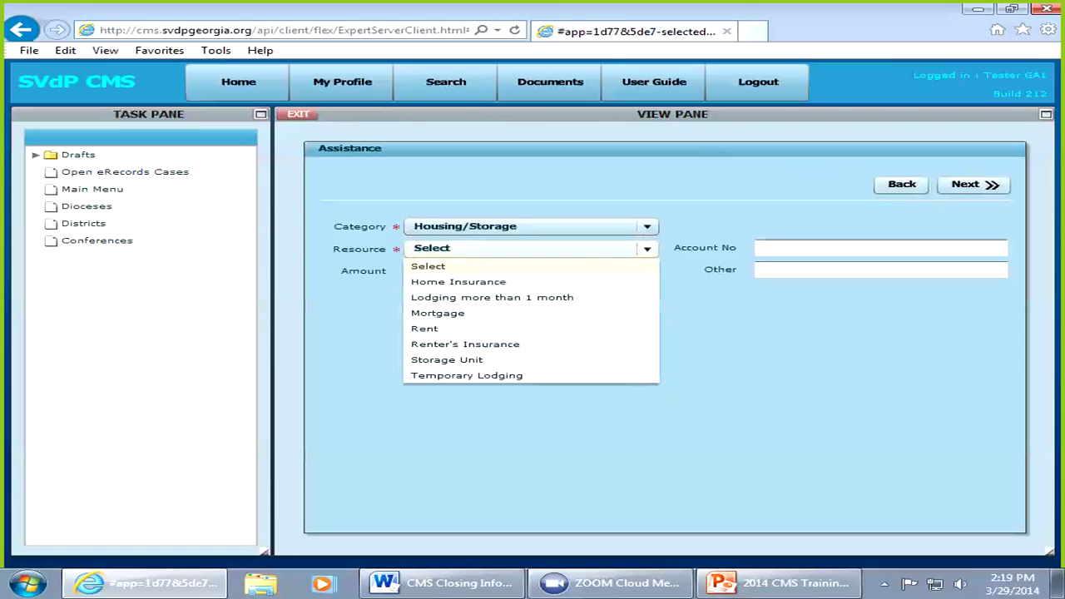
click(425, 328)
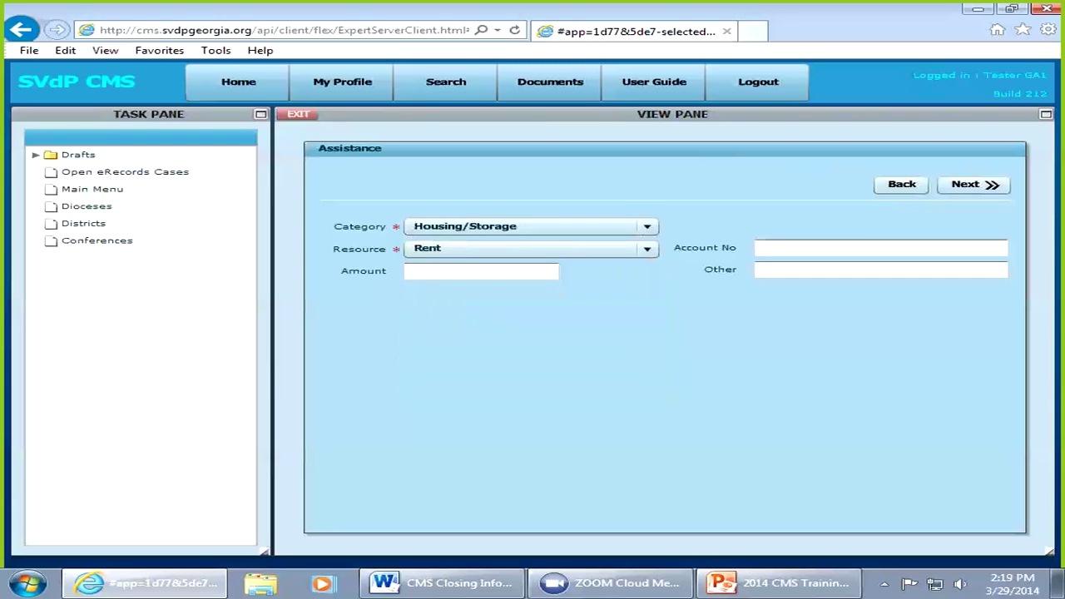
click(481, 270)
text(300)
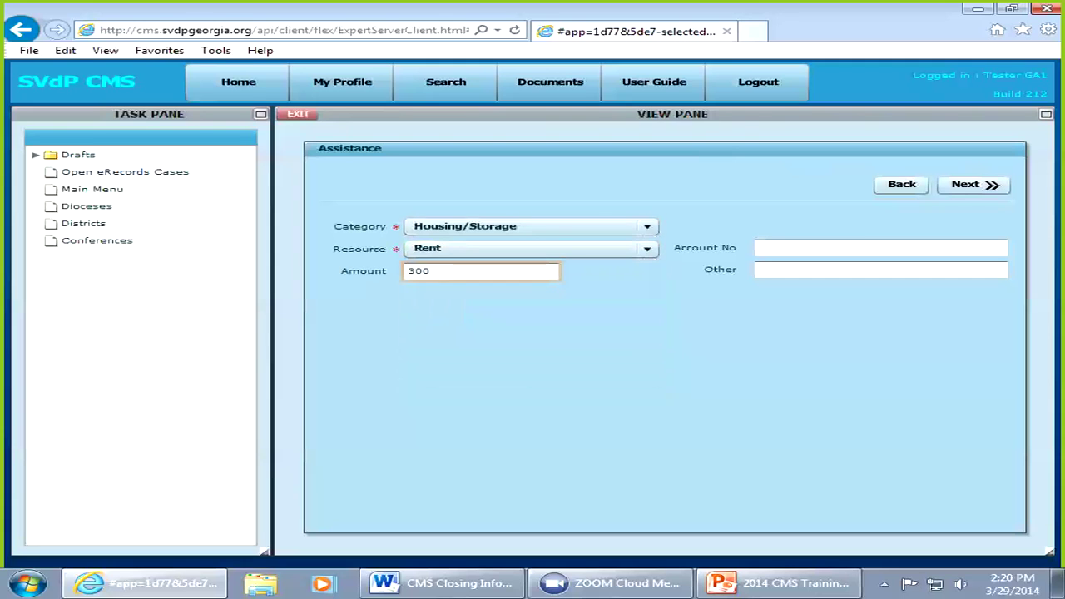
click(881, 247)
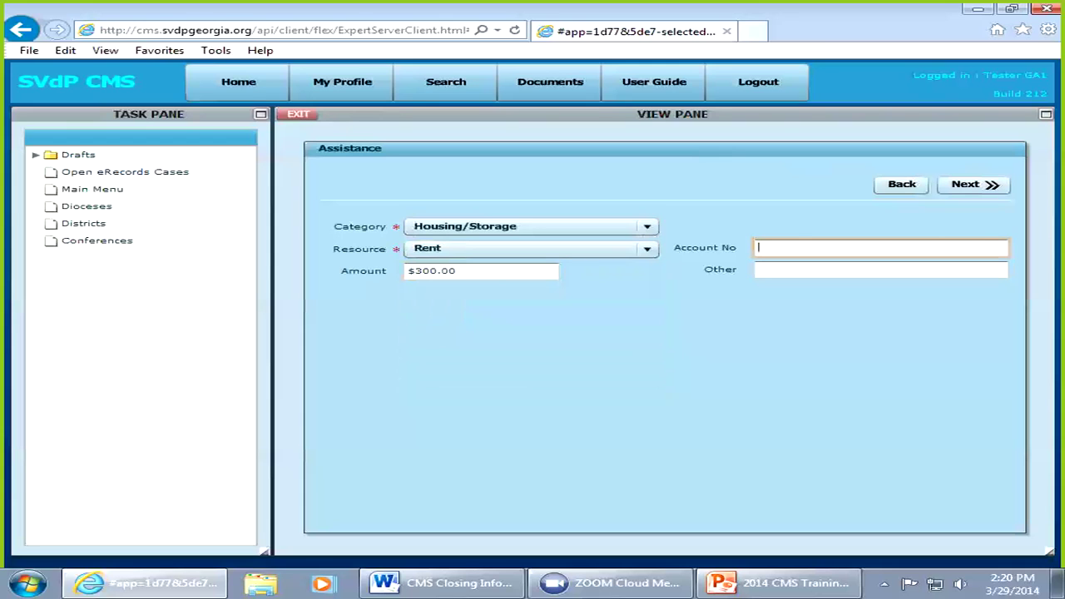
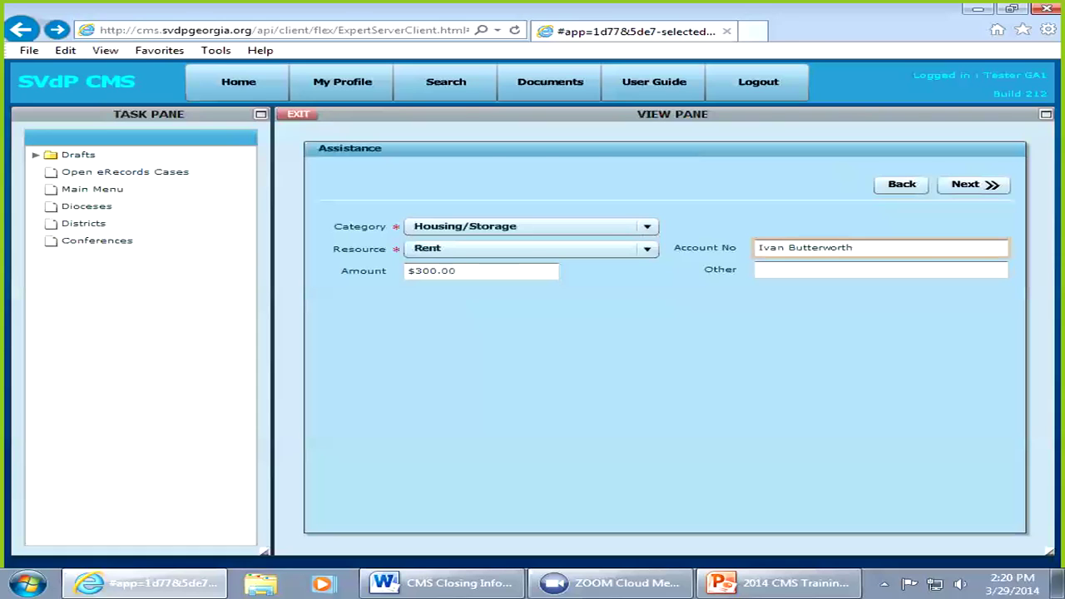
Step: Fill in the client's name and apartment number as the account number and continue
text( Apt 30)
click(854, 248)
text(/)
click(974, 185)
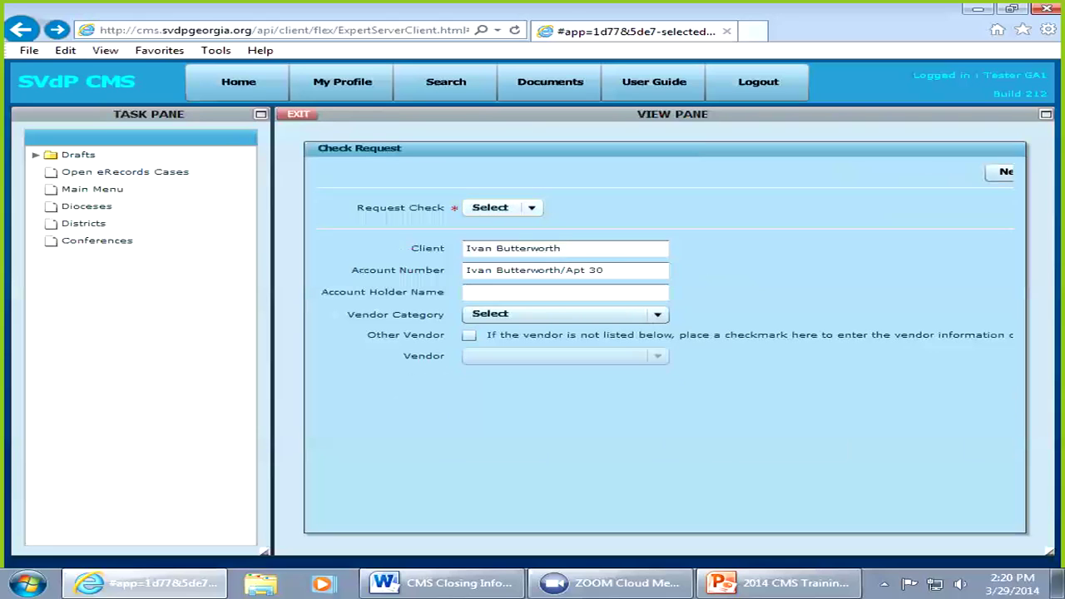
Step: Confirm a check is requested and enter the account holder's full name
click(503, 207)
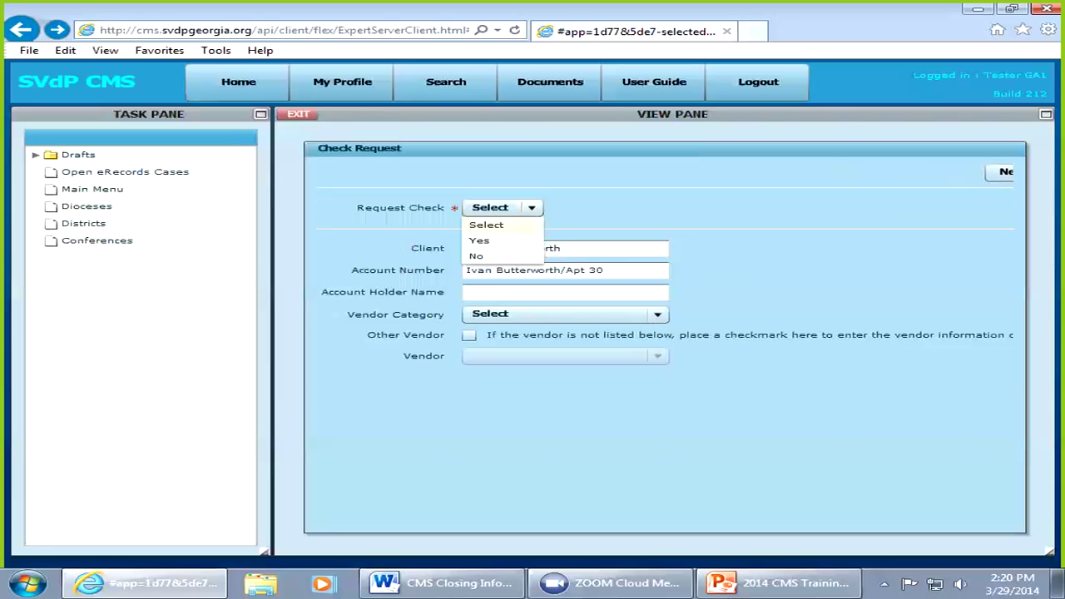
click(480, 239)
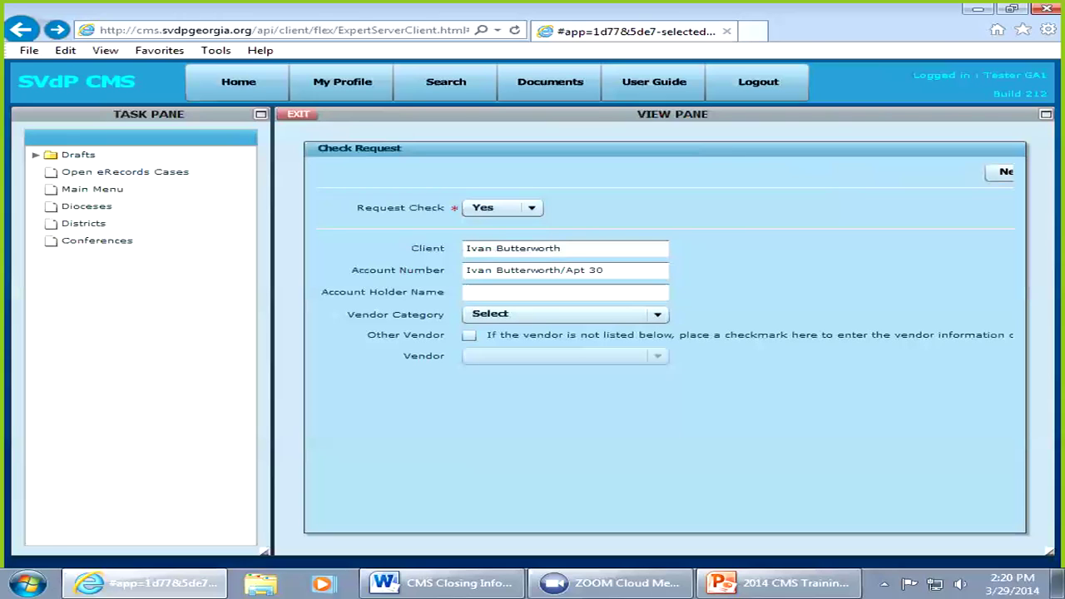
click(565, 292)
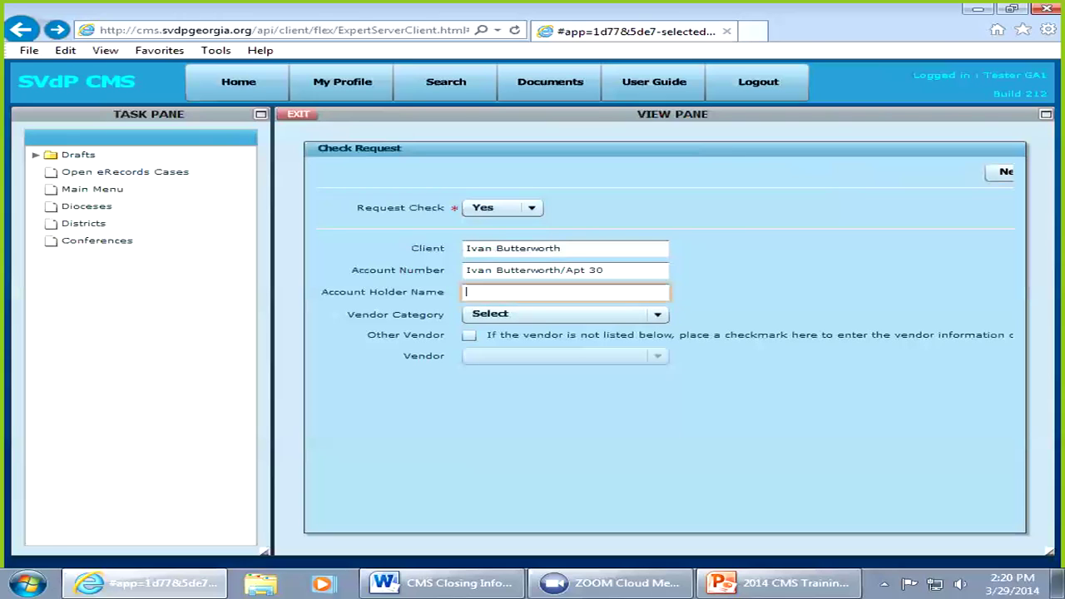
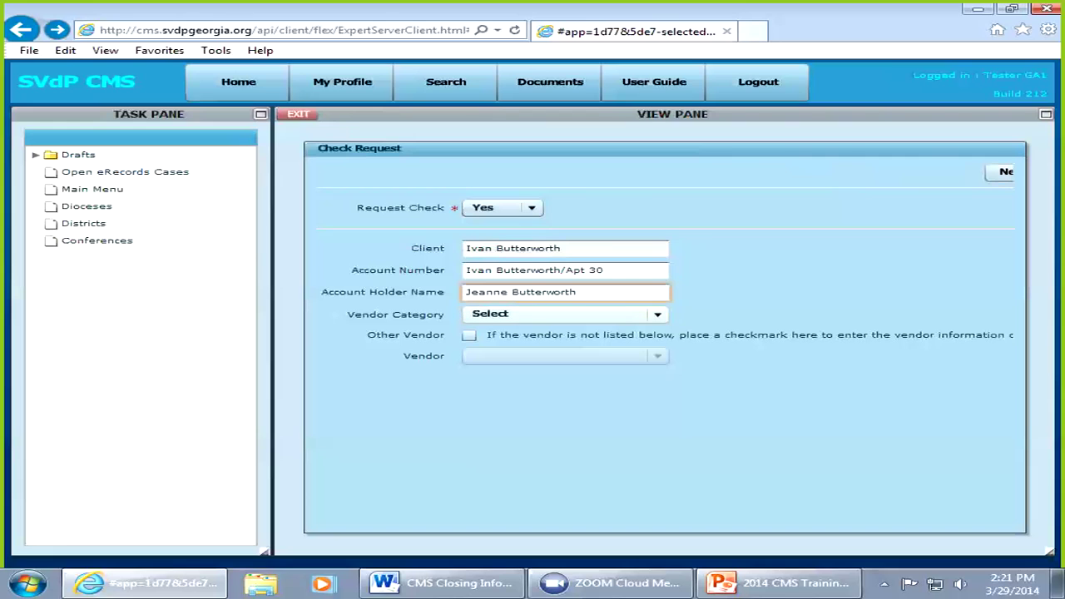
Step: Choose Housing as vendor category and tick Other Vendor for an unlisted vendor
click(656, 315)
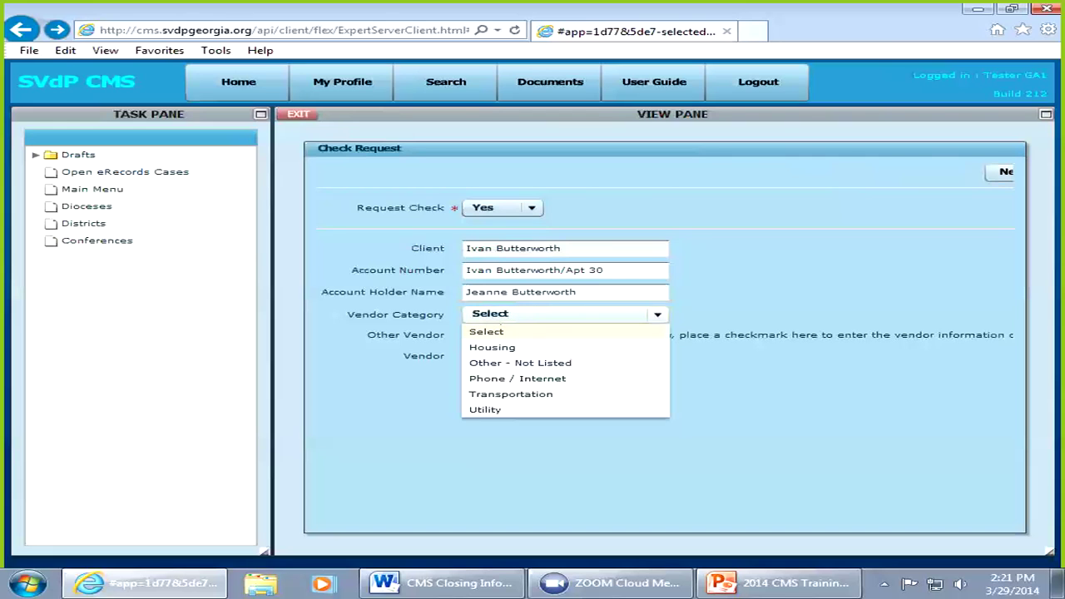
key(Down)
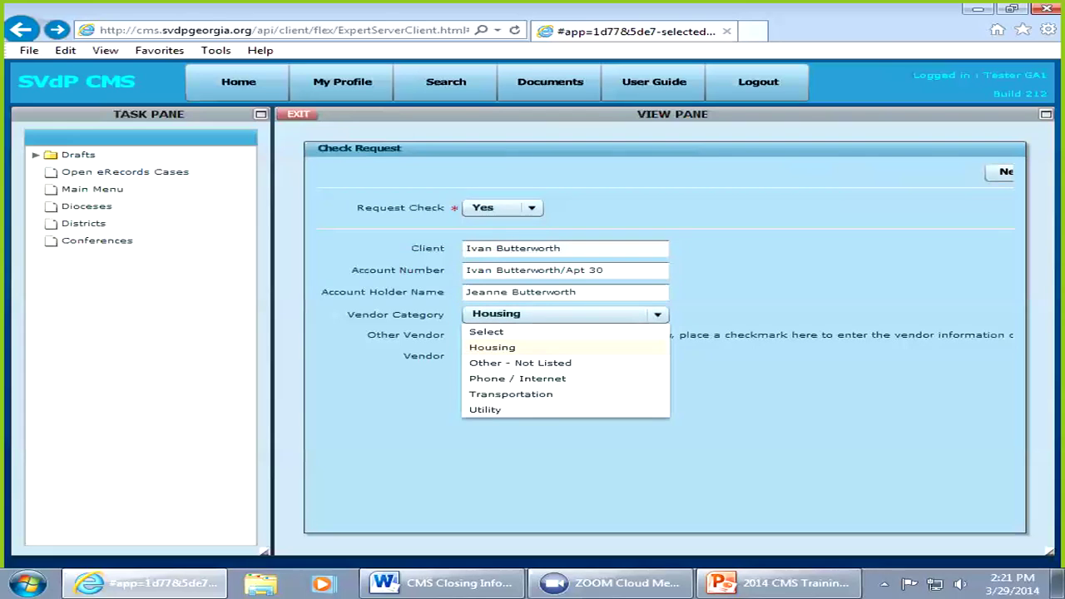
key(Return)
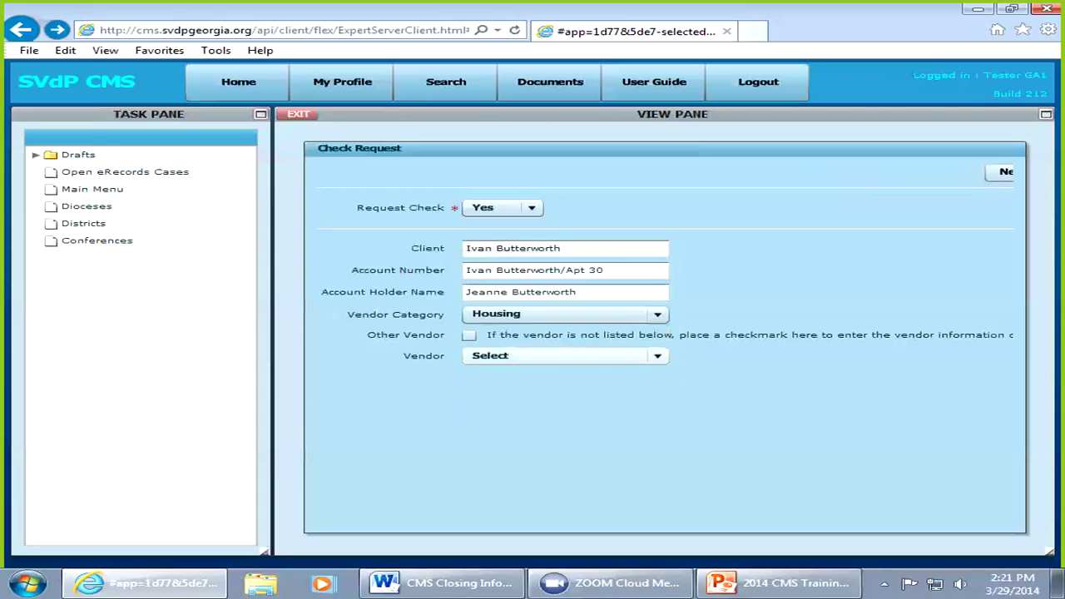
click(658, 356)
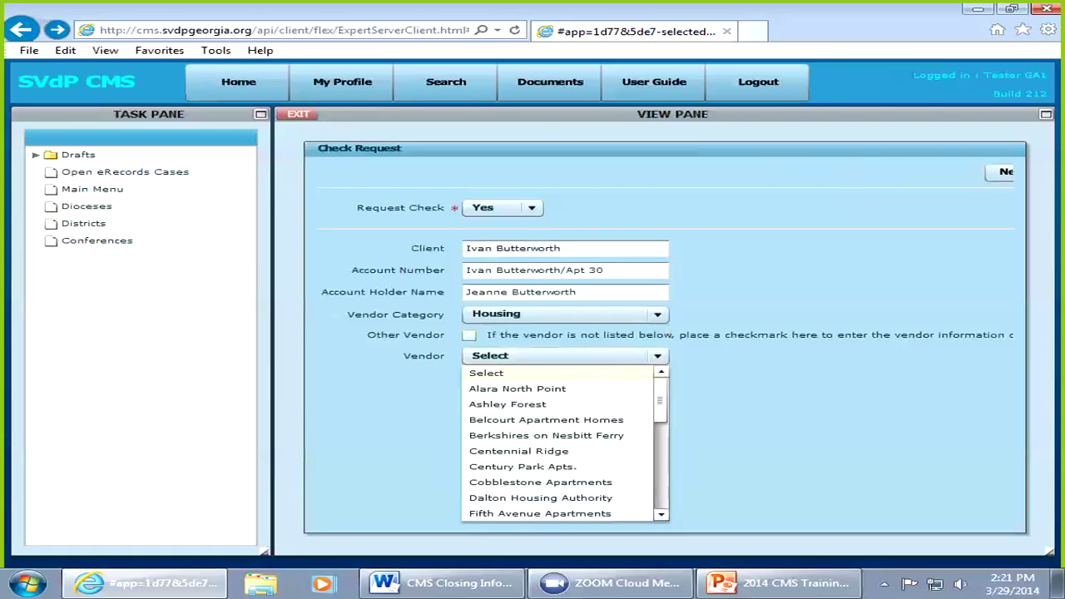
click(469, 334)
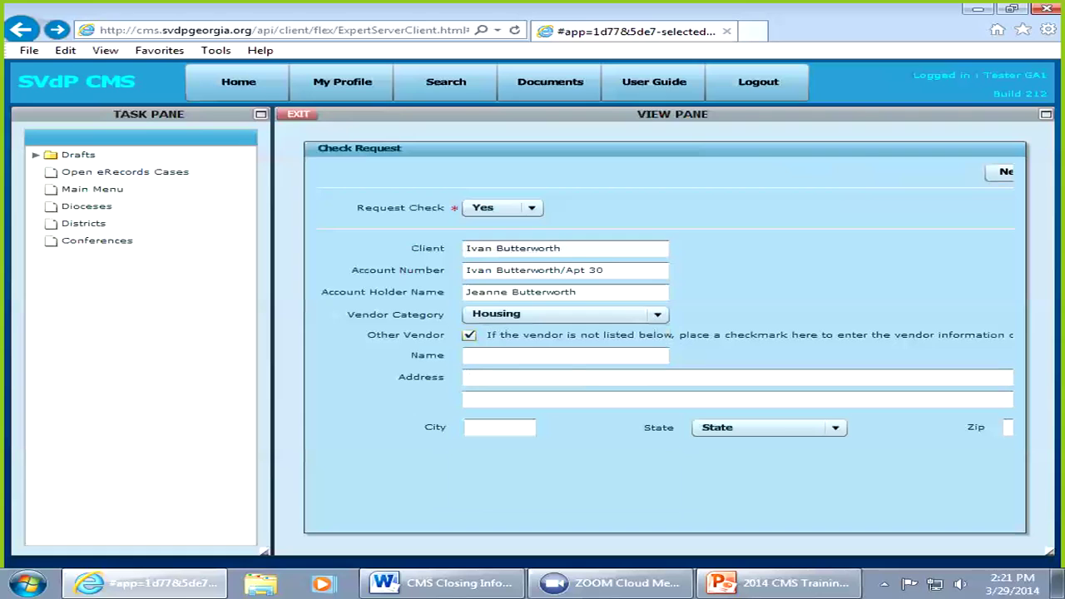
Step: Enter ABC Realty as the vendor name and P.O. Box 100 as its address
click(515, 356)
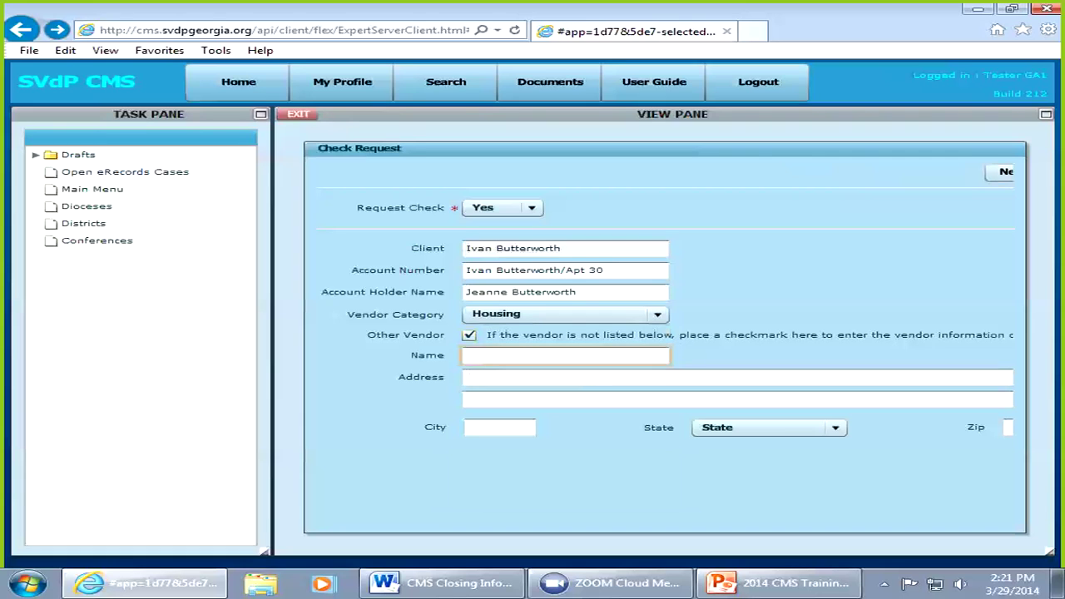
text(ABC Realty)
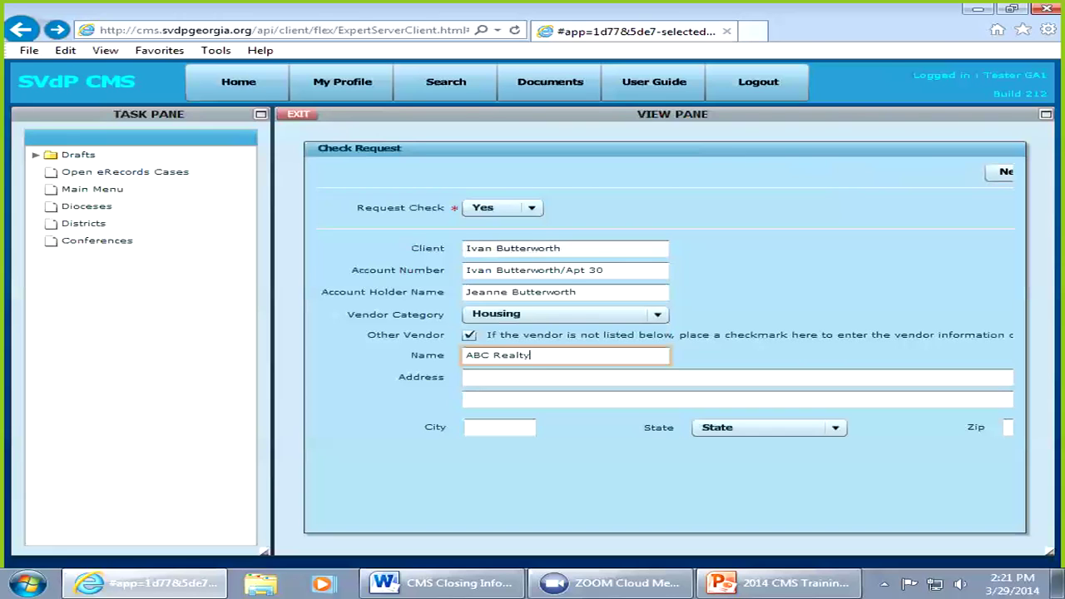
click(467, 378)
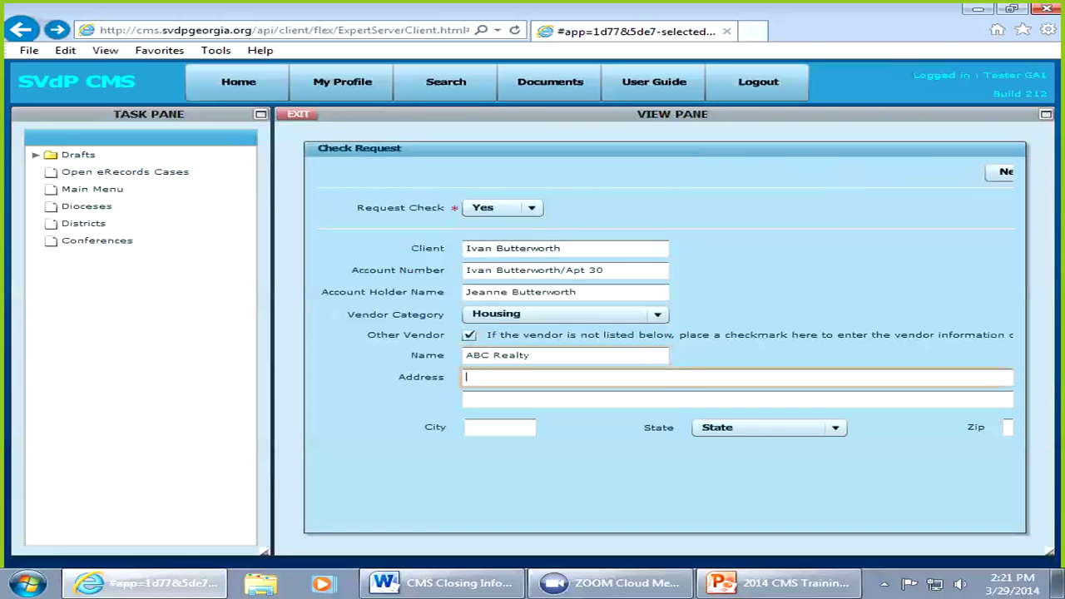
text(P.O. Box 100)
Step: Remove the misplaced Liliburn from the second address line and enter Lilburn as the city
key(Tab)
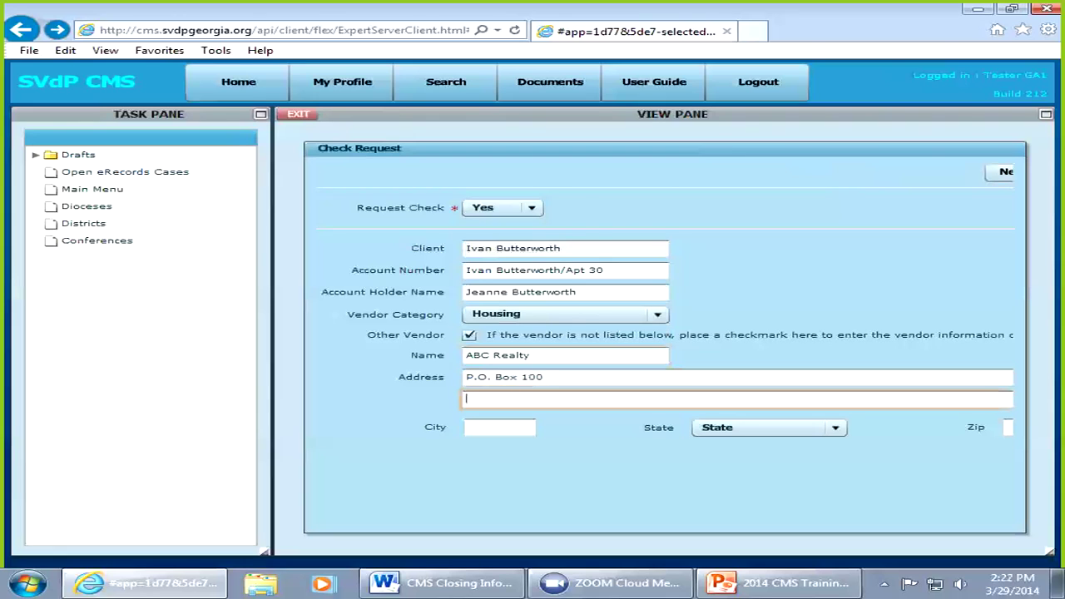
text(Liliburn)
key(shift+Home)
click(500, 426)
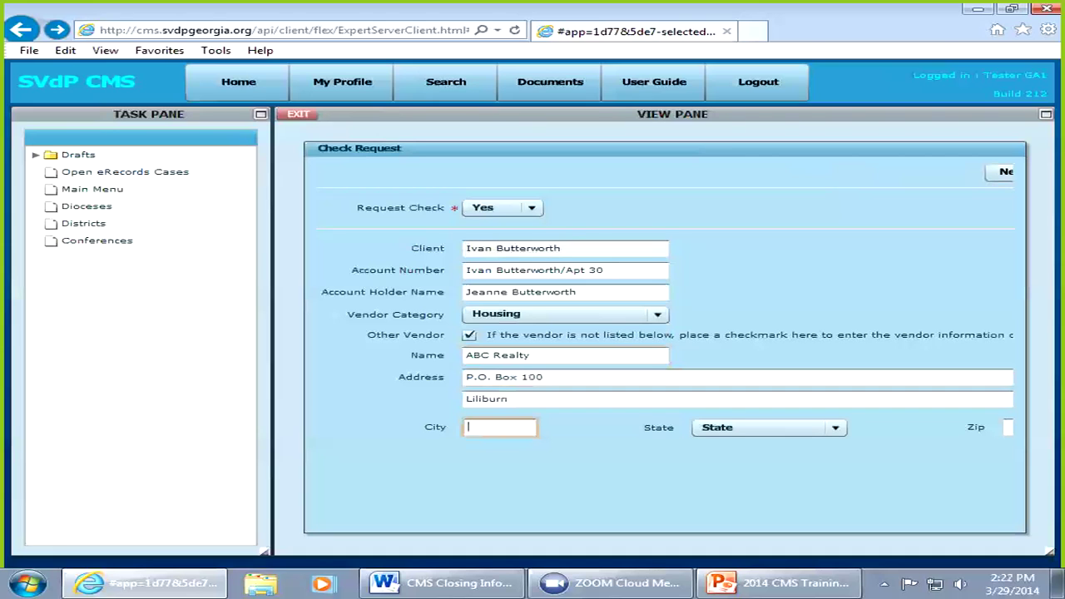
double_click(487, 399)
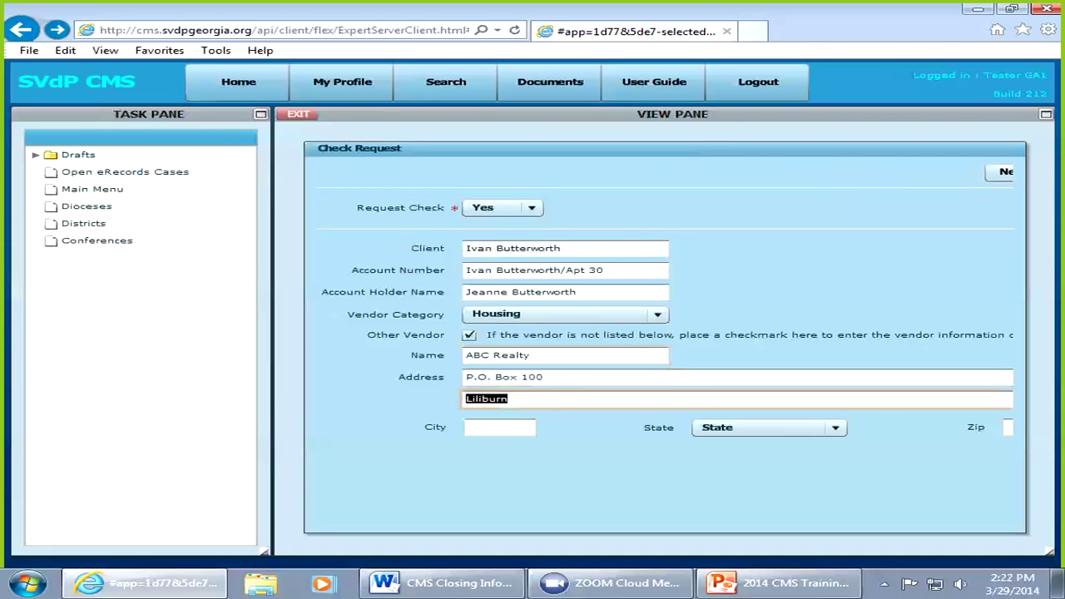
key(Delete)
click(499, 426)
text(L)
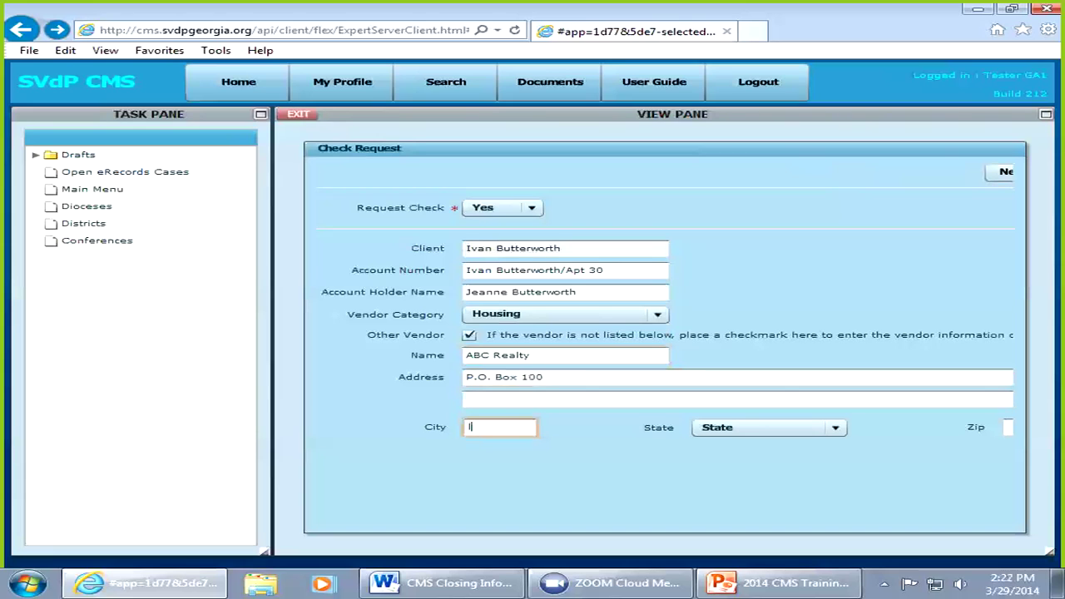
text(Lilburn)
Step: Set the vendor's state to Georgia and start the zip code with 3
key(Tab)
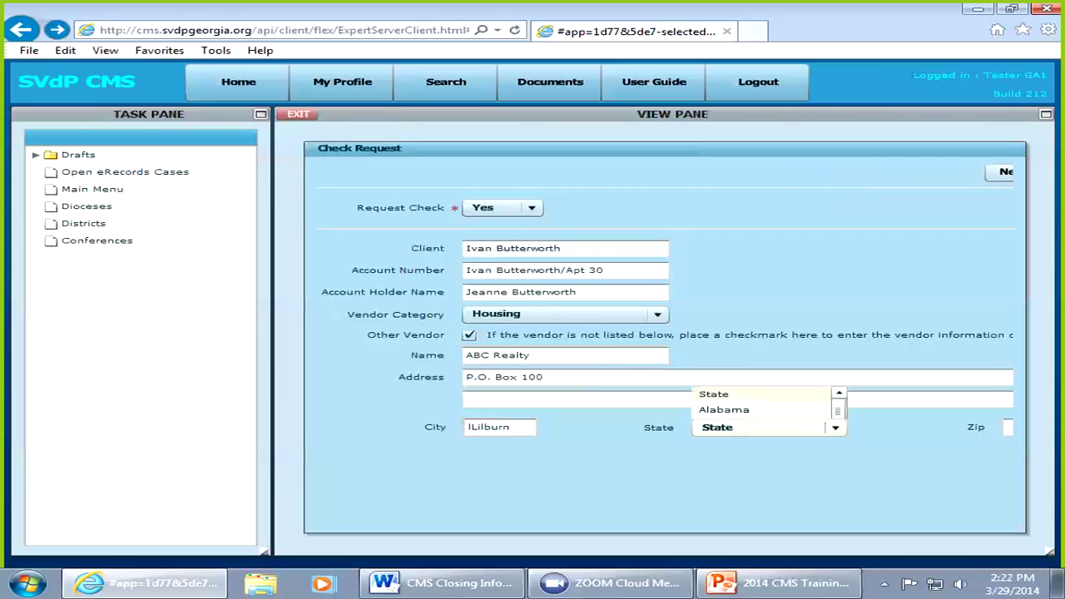
key(g)
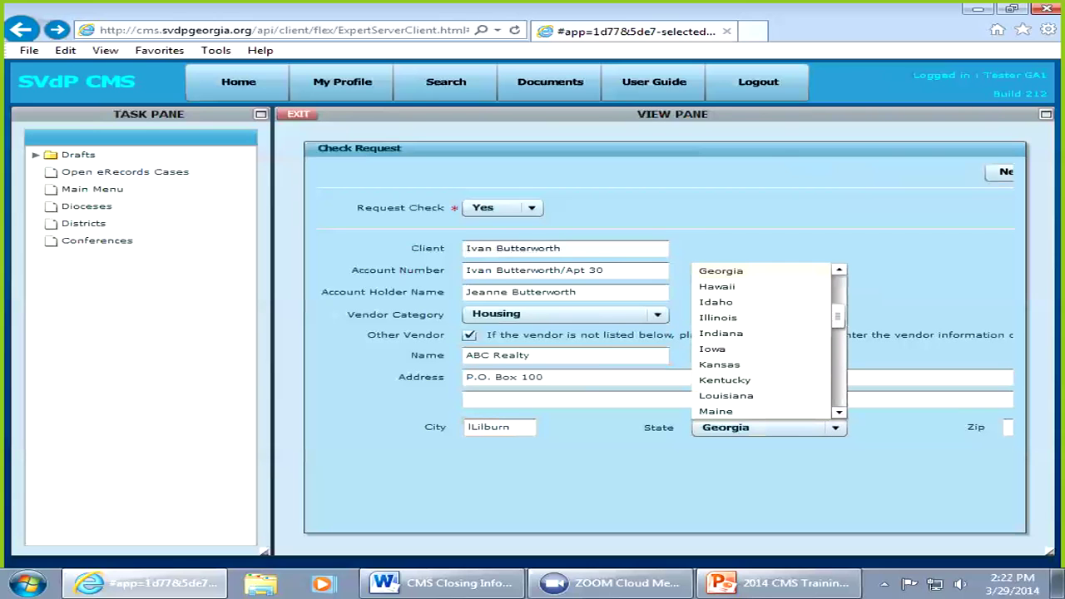
key(Tab)
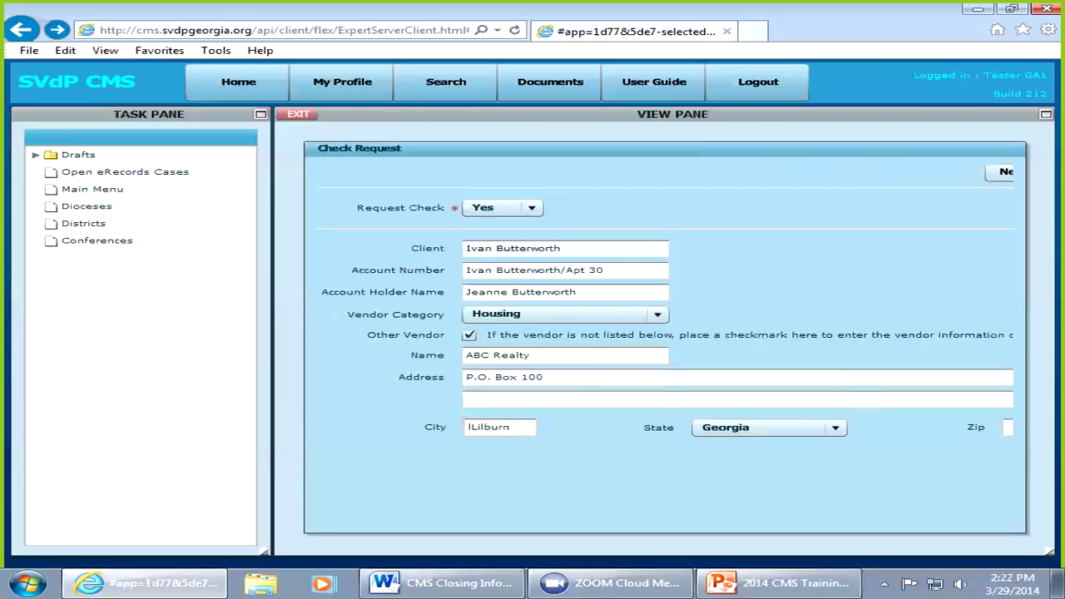
key(Tab)
text(3)
Step: Try to continue, dismiss the invalid zip code error, and delete the zip entry
click(1001, 172)
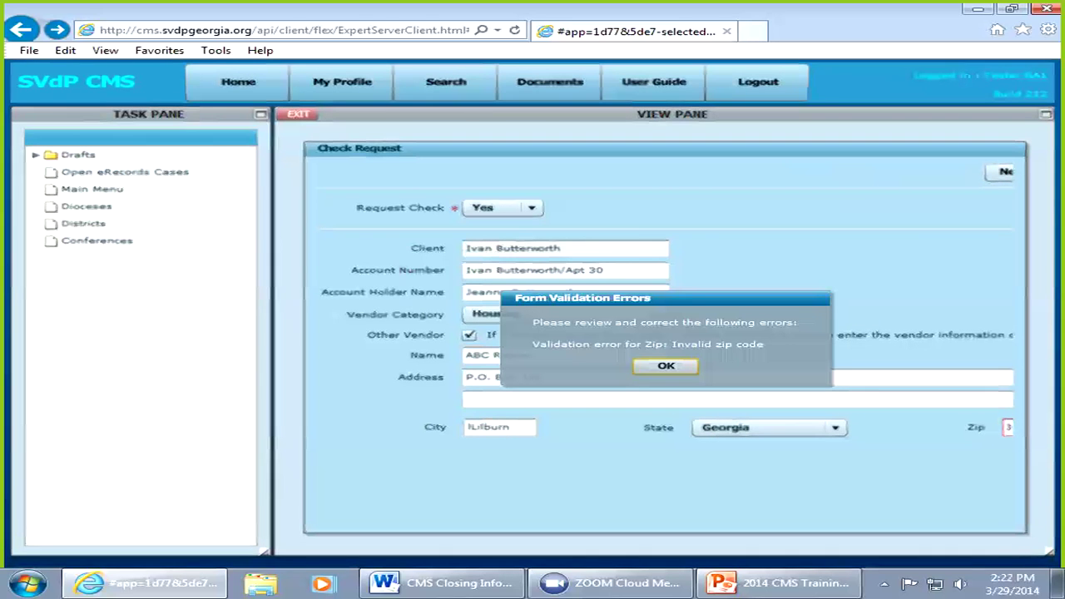
key(Return)
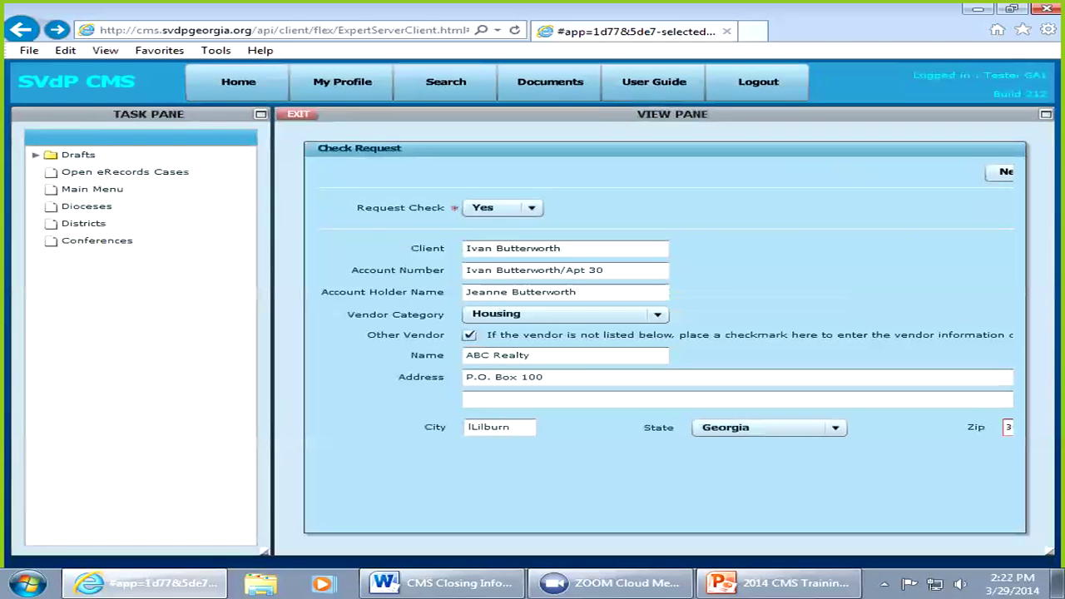
click(1007, 427)
key(Delete)
Step: Retry, dismiss the zip error again, and switch back to choosing a listed housing vendor
click(1005, 172)
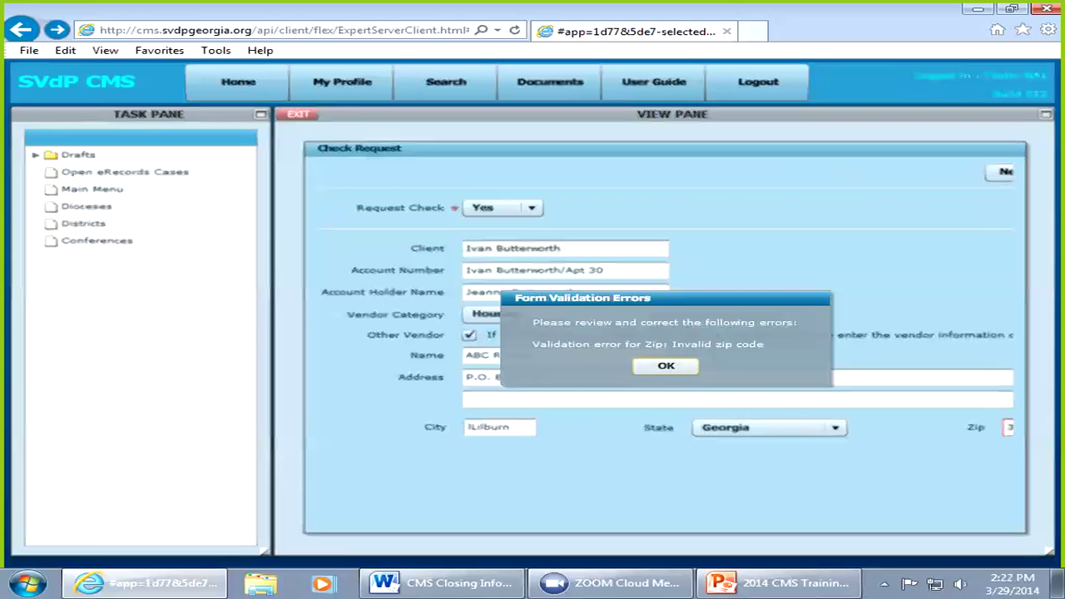
key(Return)
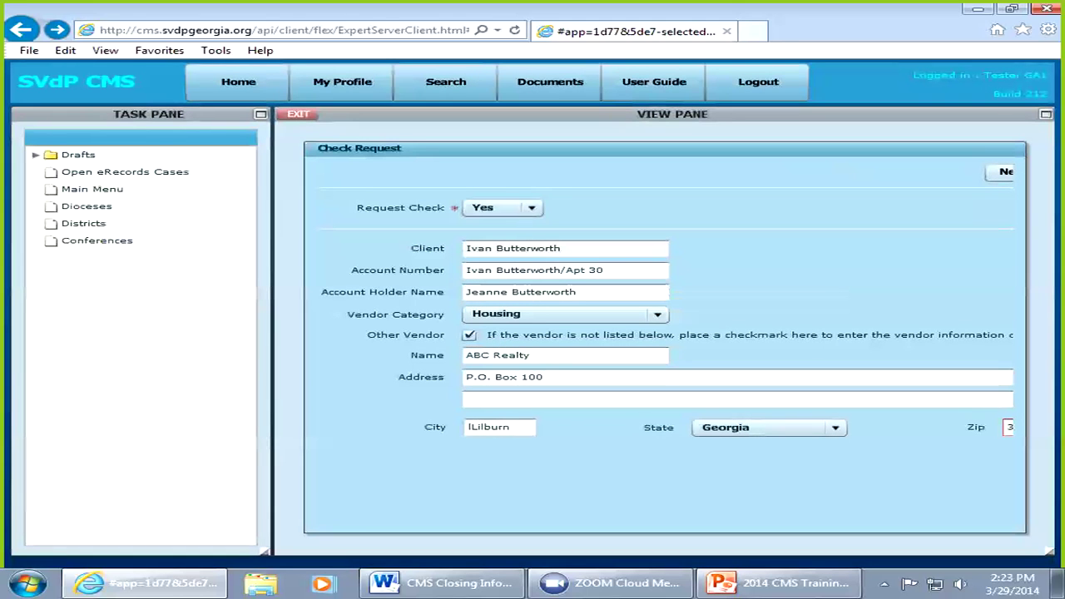
click(491, 427)
click(469, 334)
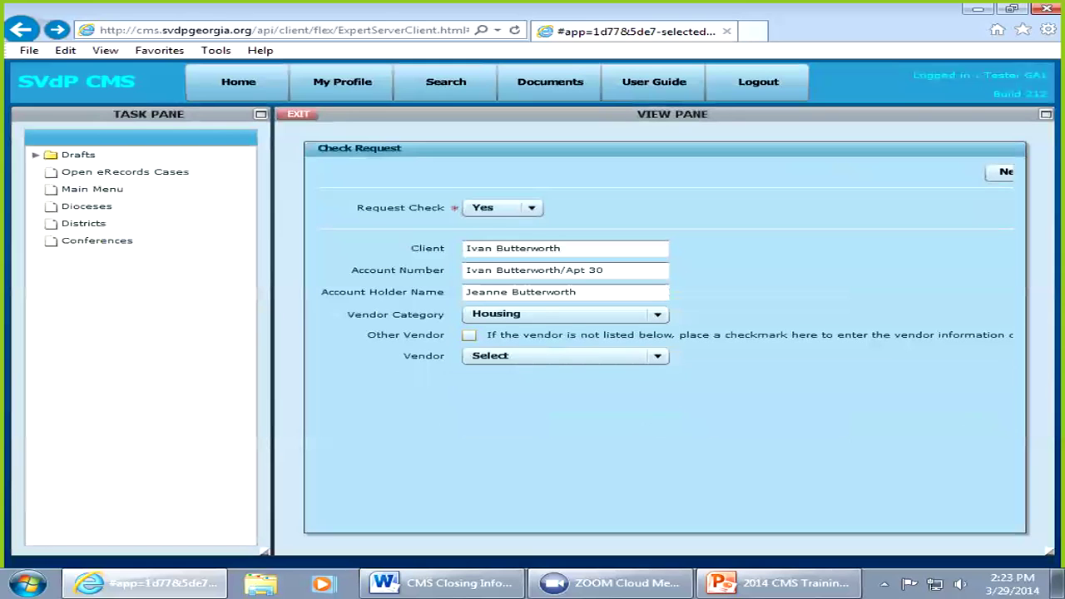
click(657, 356)
Step: Choose Century Park Apts. as the vendor and dismiss the validation error
click(523, 467)
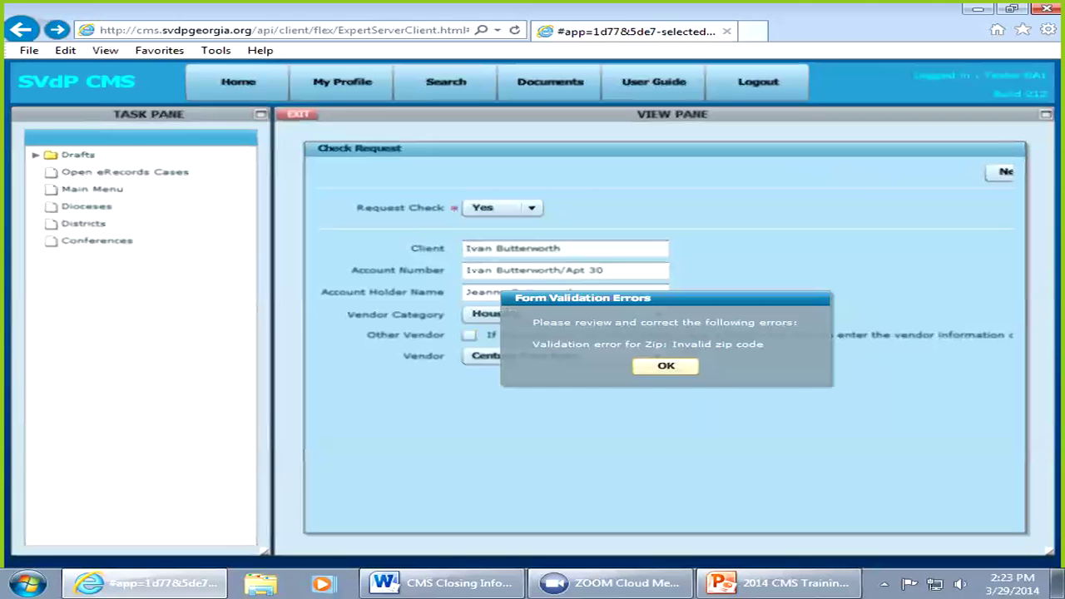
click(666, 366)
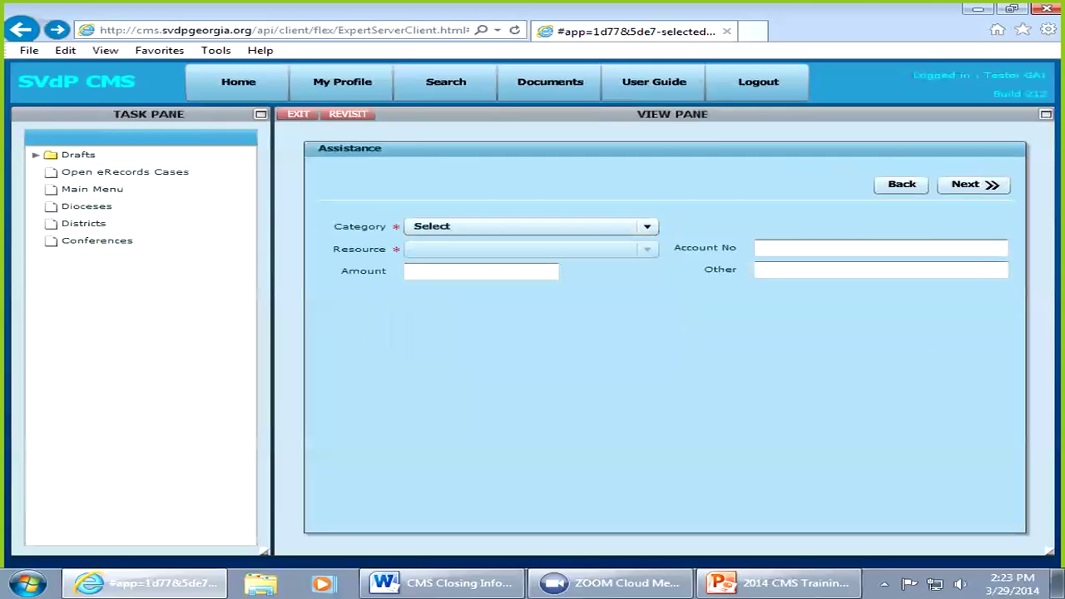
Step: Narrow the task pane and widen the view pane of the assistance form
click(648, 226)
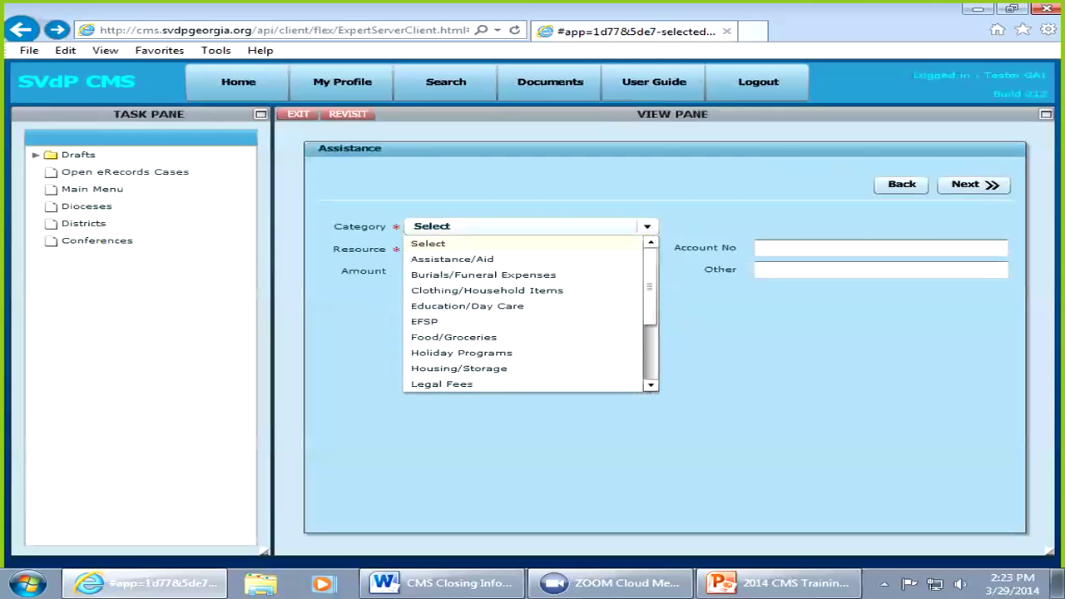
click(647, 226)
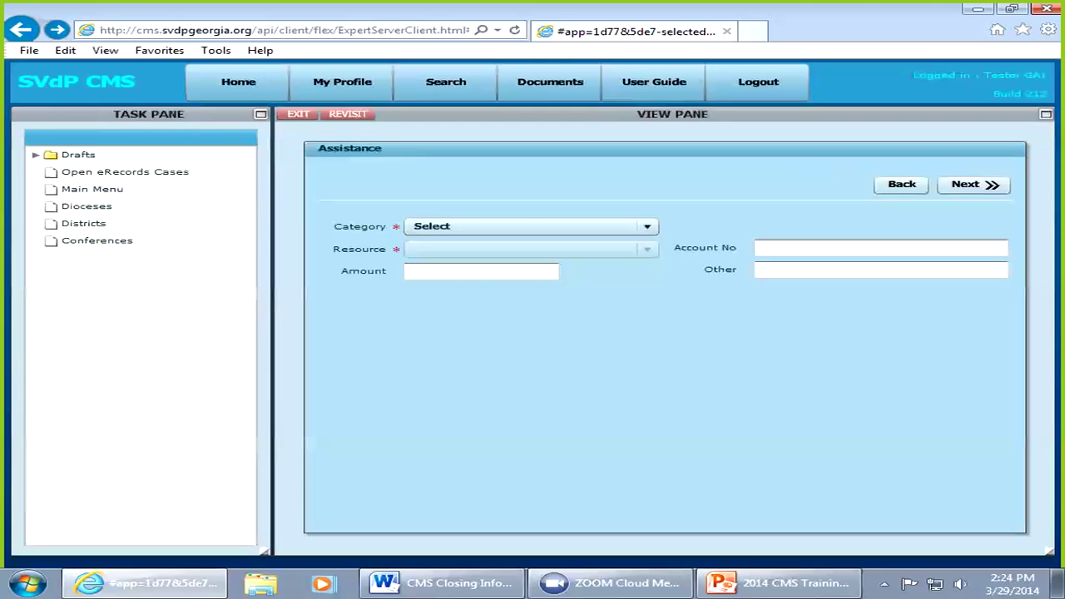
drag(265, 551, 201, 552)
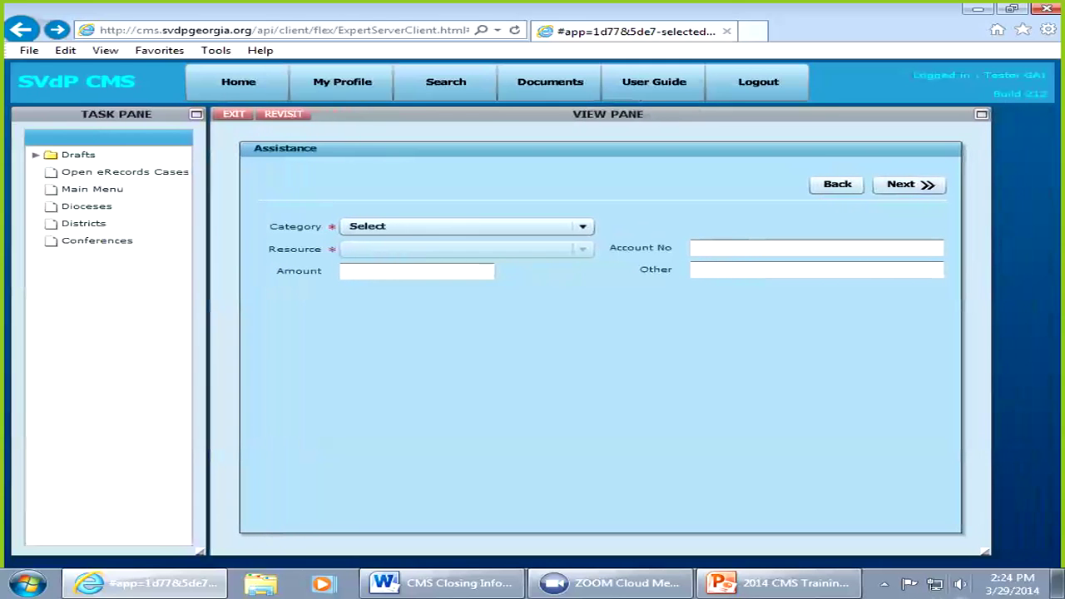
drag(985, 552, 1055, 551)
right_click(1056, 552)
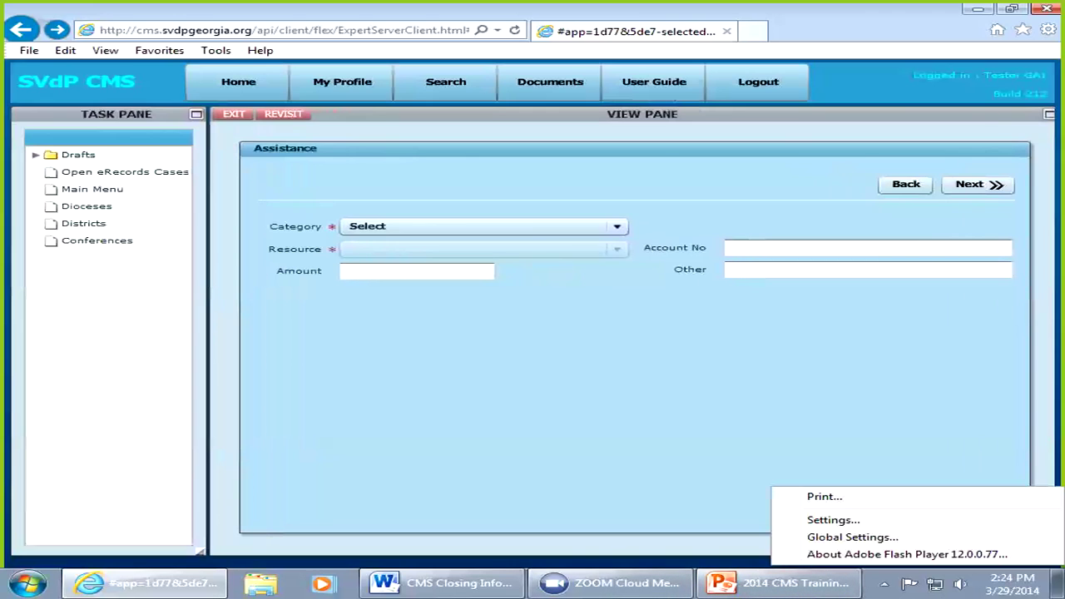
key(Escape)
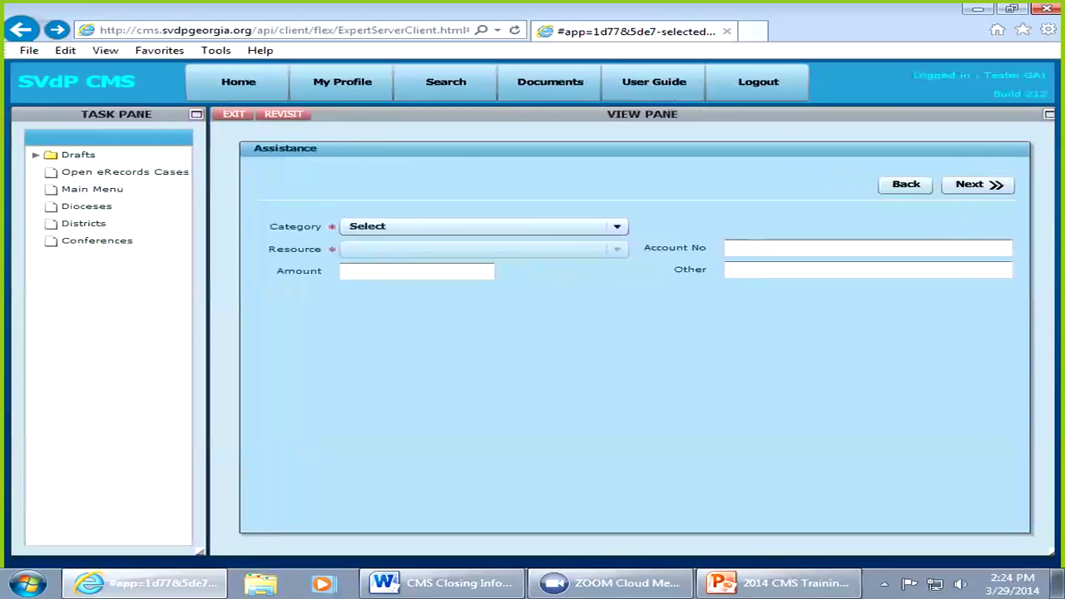
Step: Set the assistance category to Housing/Storage and the resource to Rent
click(482, 227)
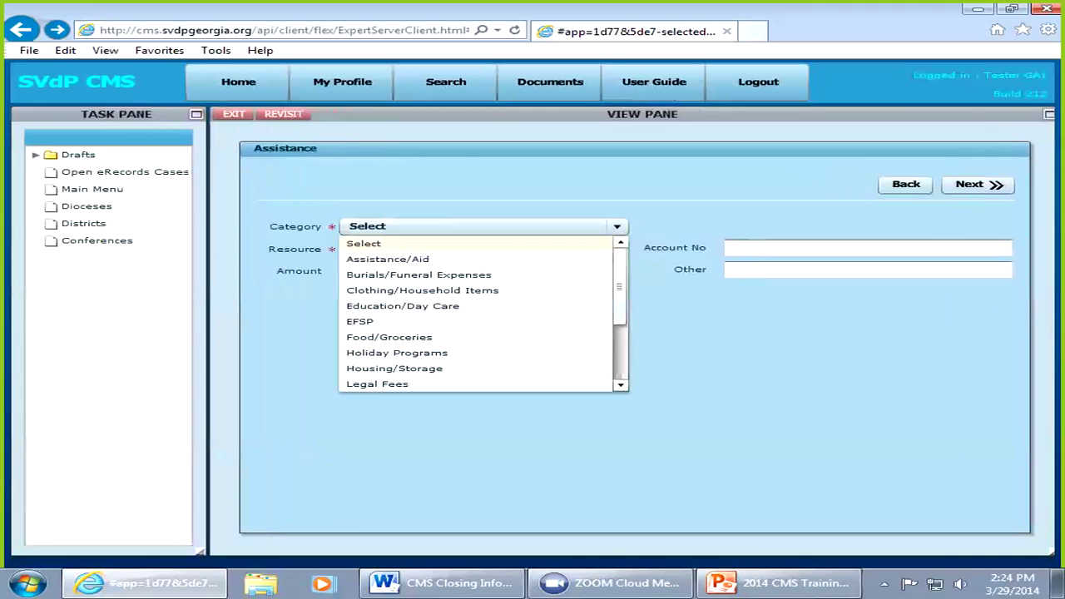
key(h)
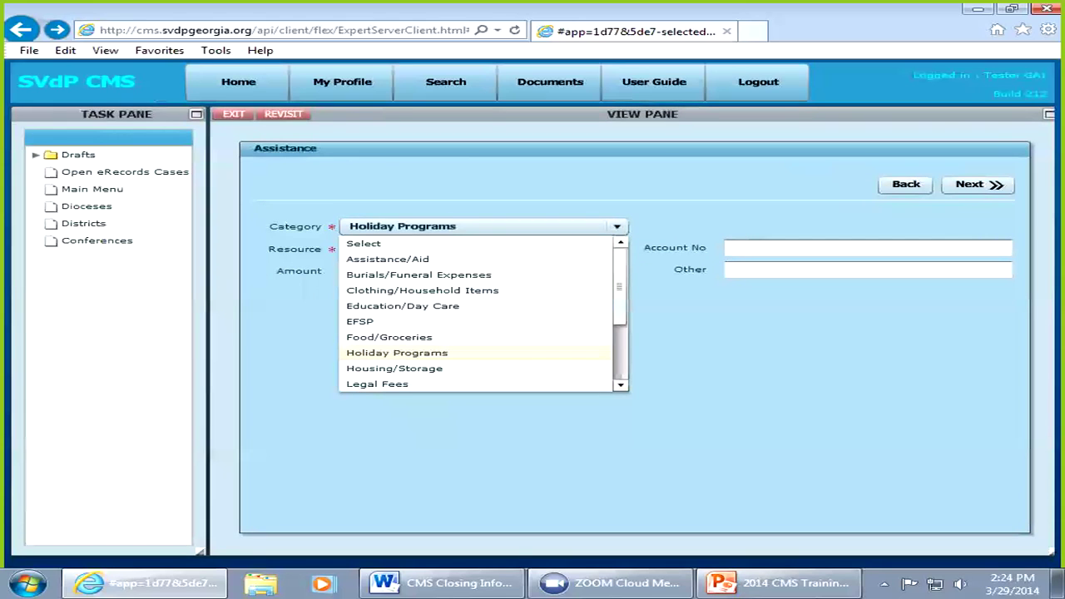
key(Return)
click(482, 249)
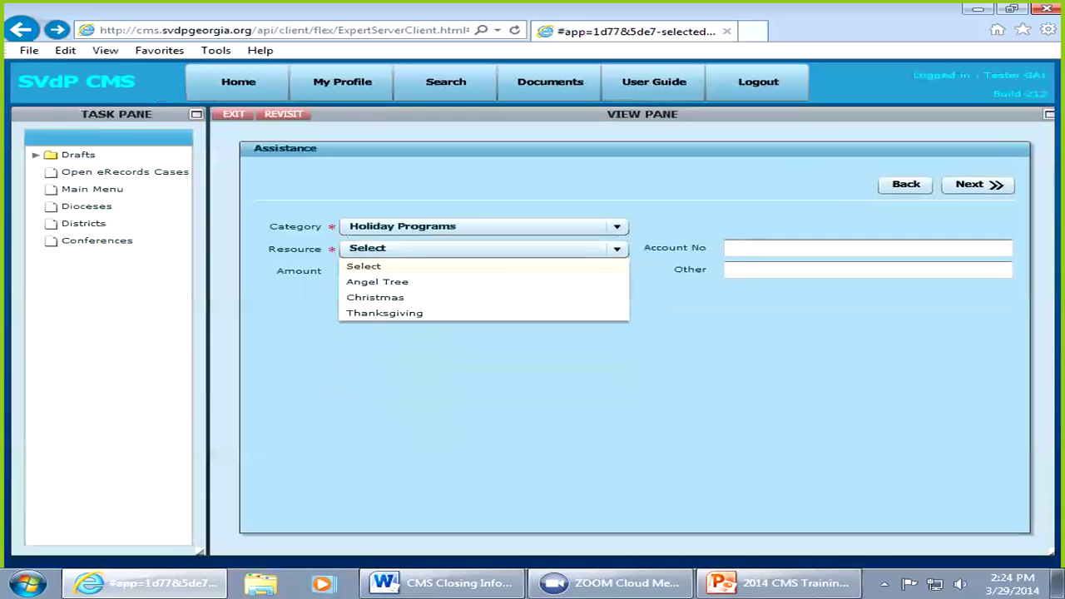
key(Escape)
click(482, 227)
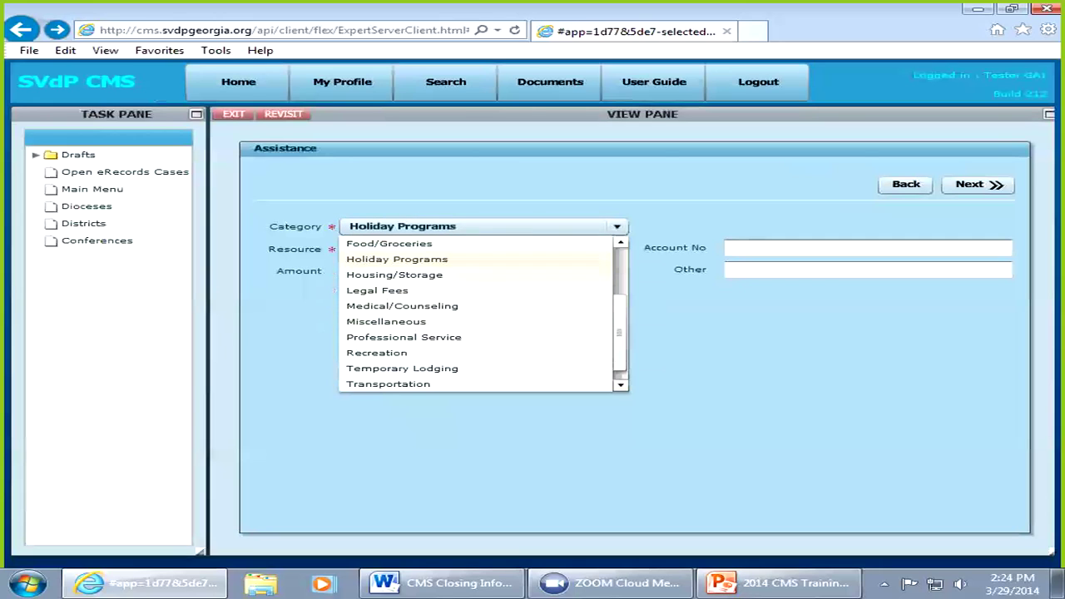
key(Down)
key(Return)
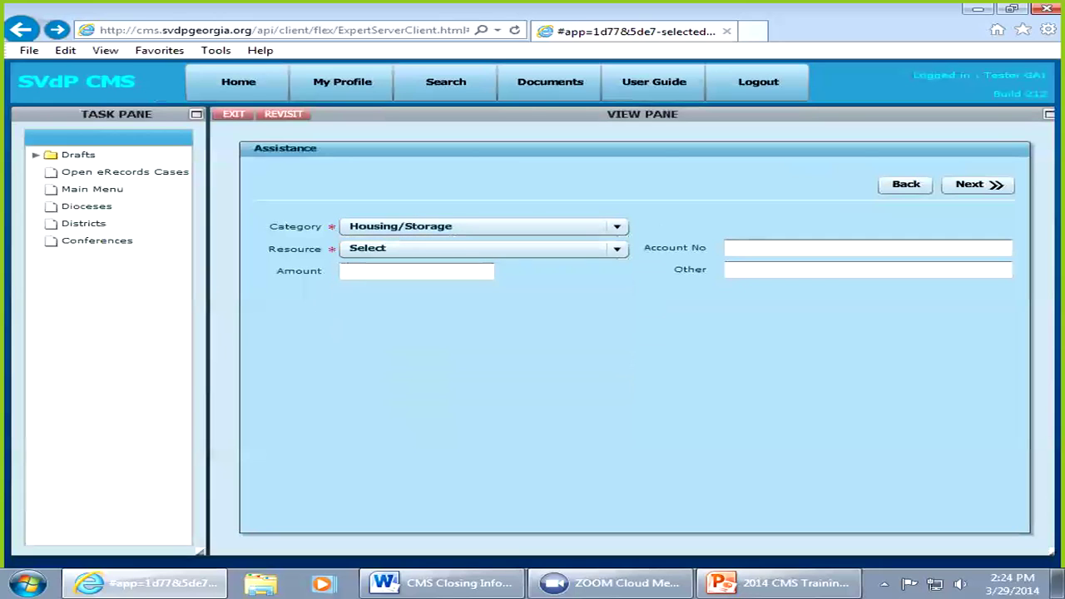
click(616, 248)
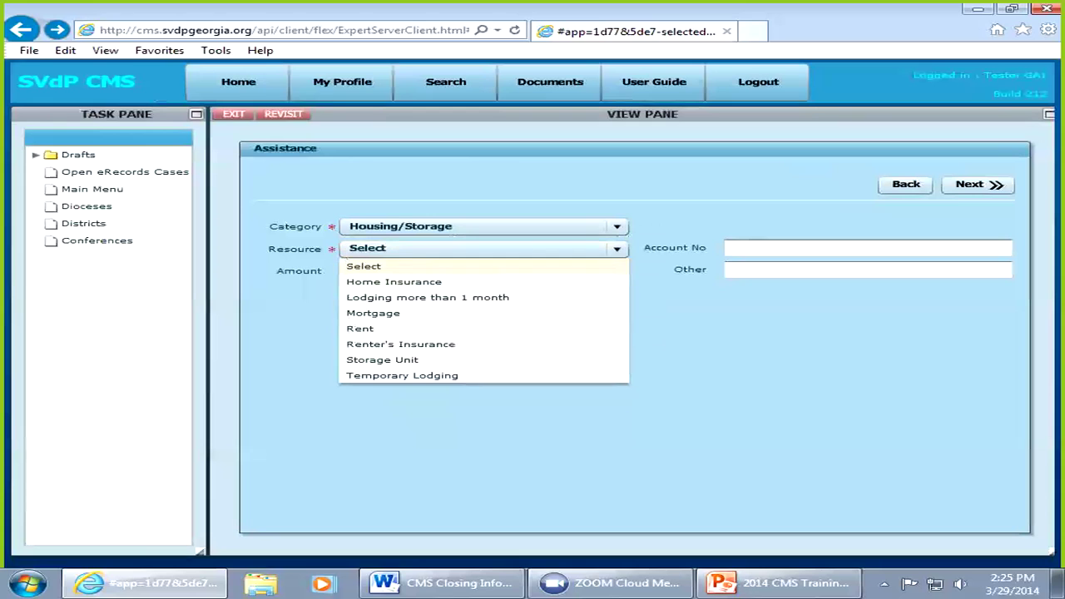
key(Down)
key(Down)
key(Down)
key(Down)
key(Return)
Step: Enter an amount of 300 and account number Apt 30, then continue to the check request
key(Tab)
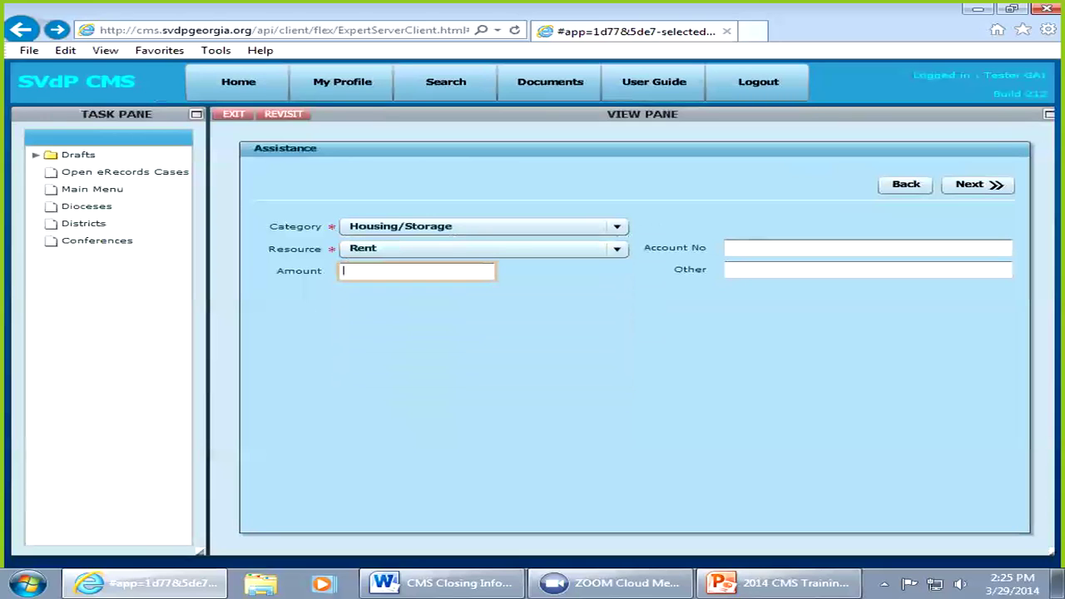
text(300)
key(Tab)
text(Apt 30)
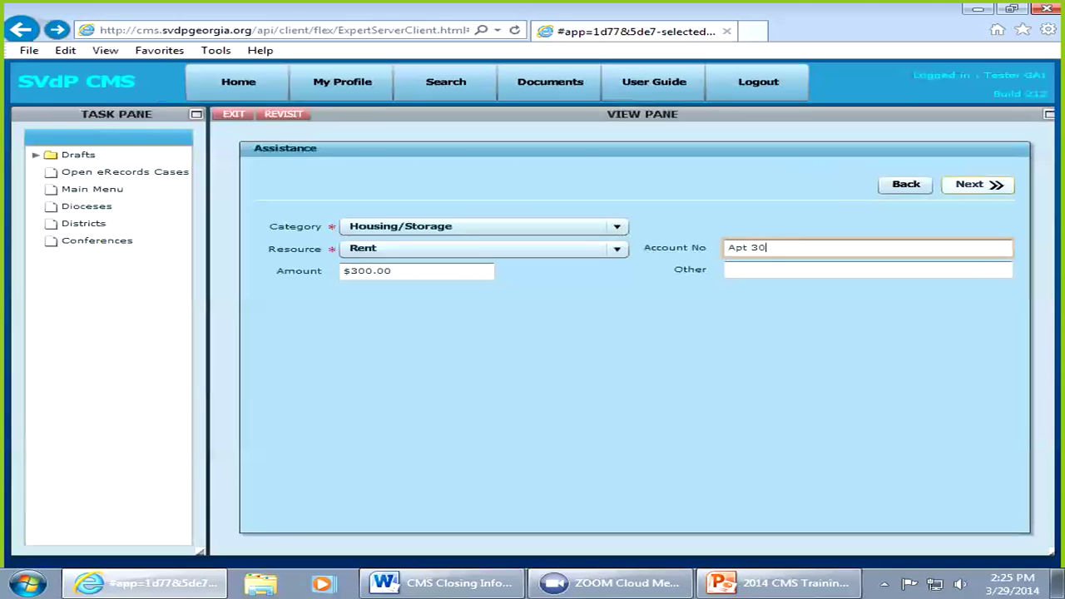
click(977, 184)
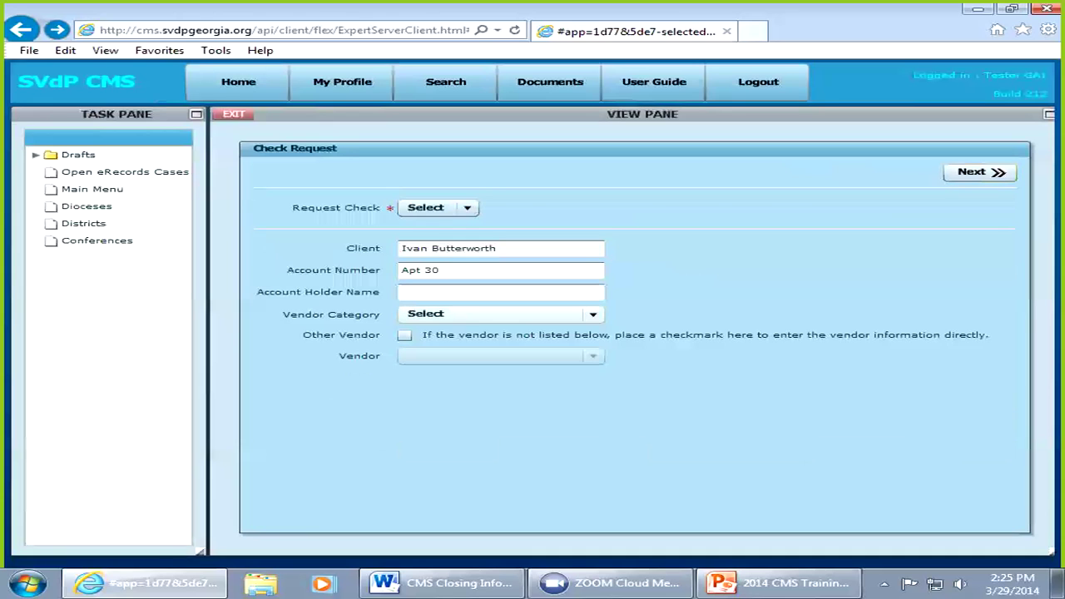
Step: Set vendor category Housing and vendor Century Park Apts., then dismiss the validation error
click(593, 315)
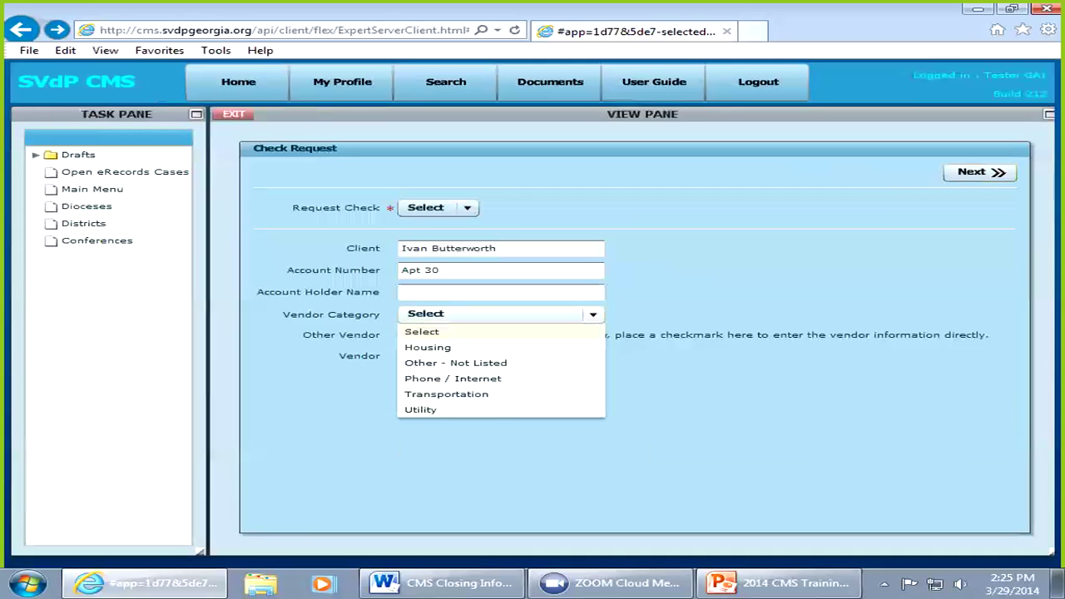
key(Down)
key(Return)
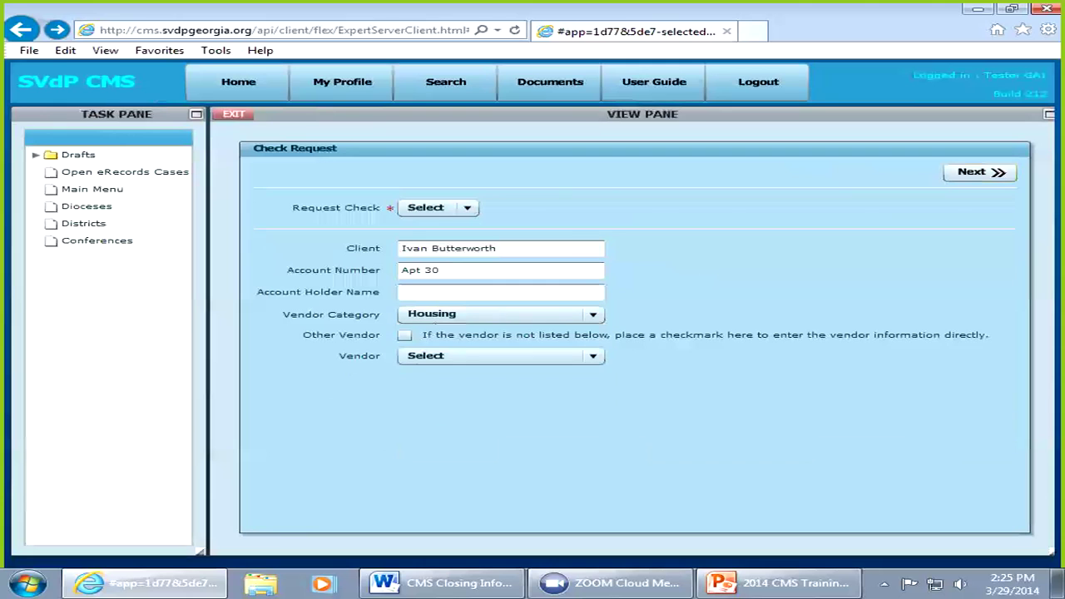
click(593, 356)
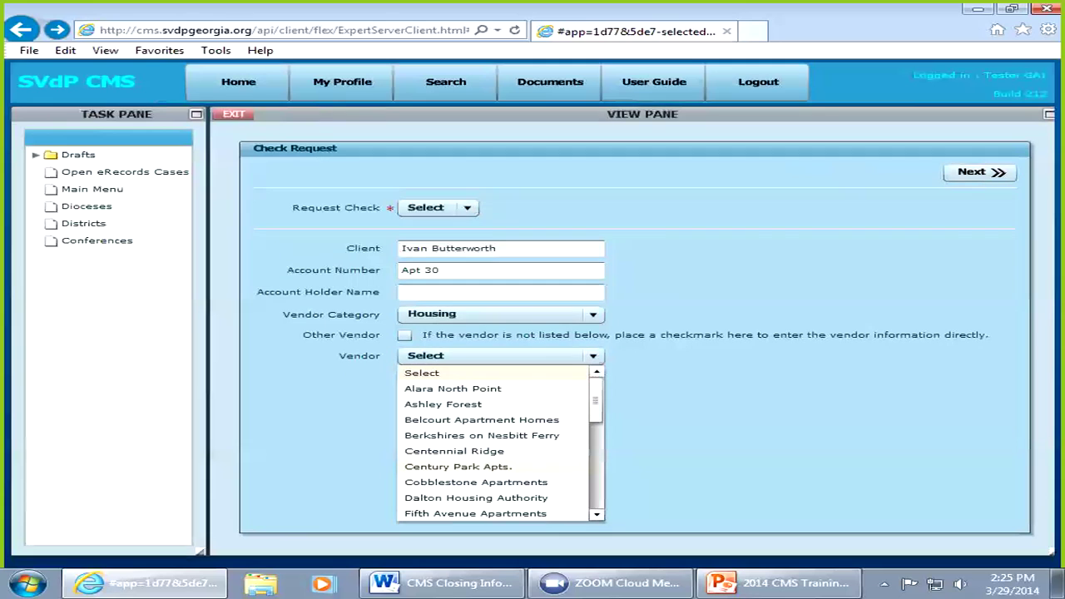
click(458, 467)
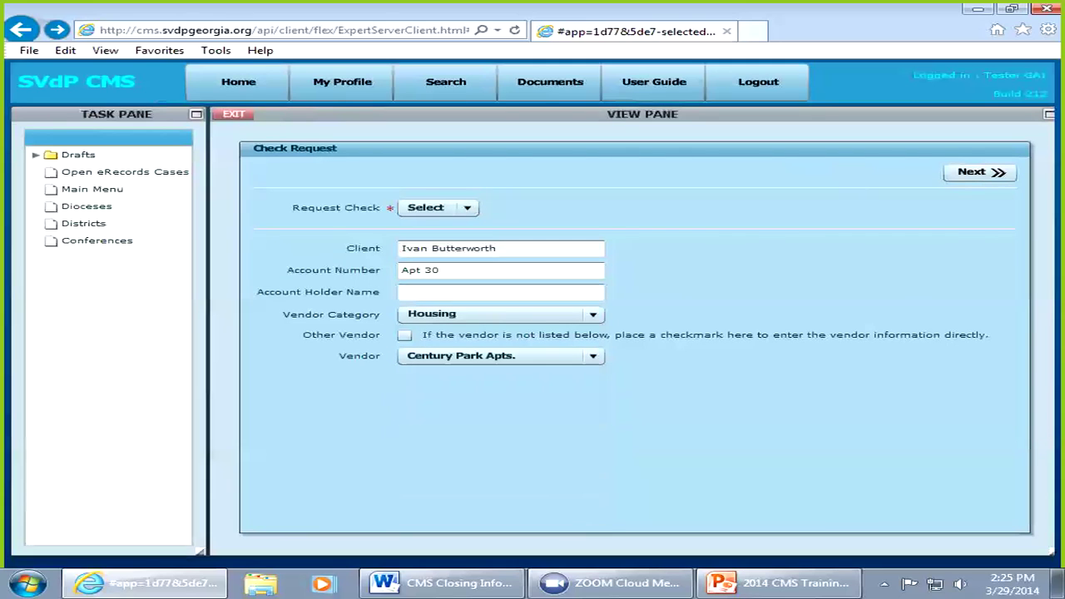
click(975, 171)
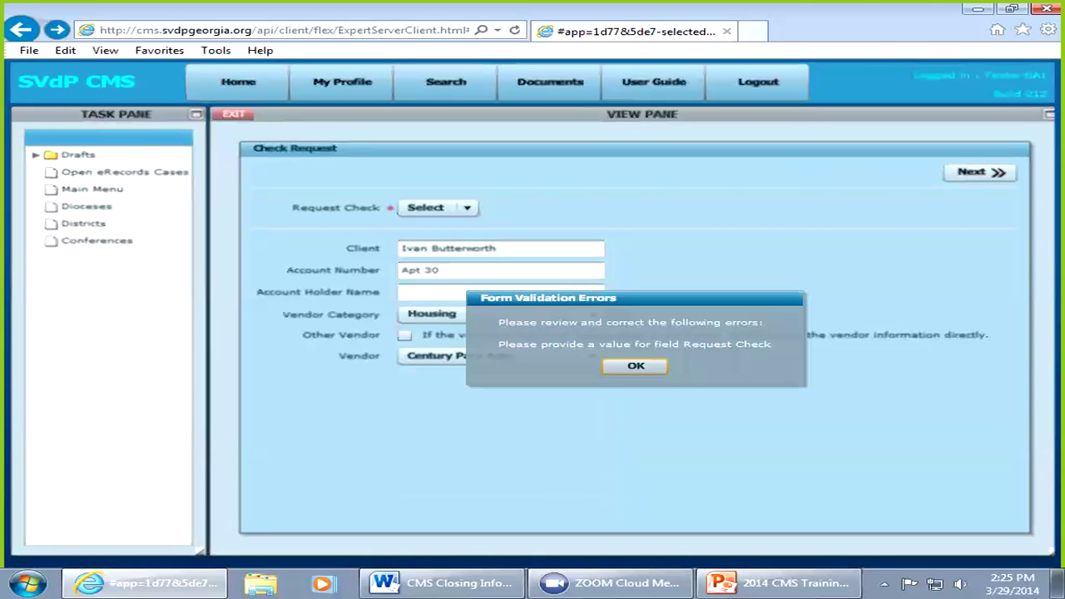
key(Return)
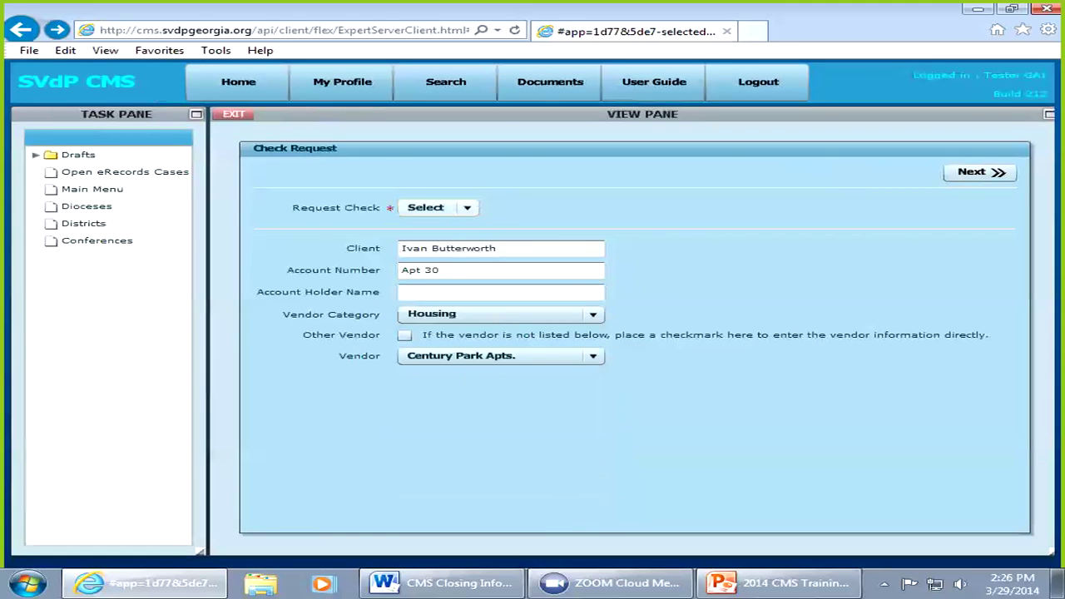
click(467, 208)
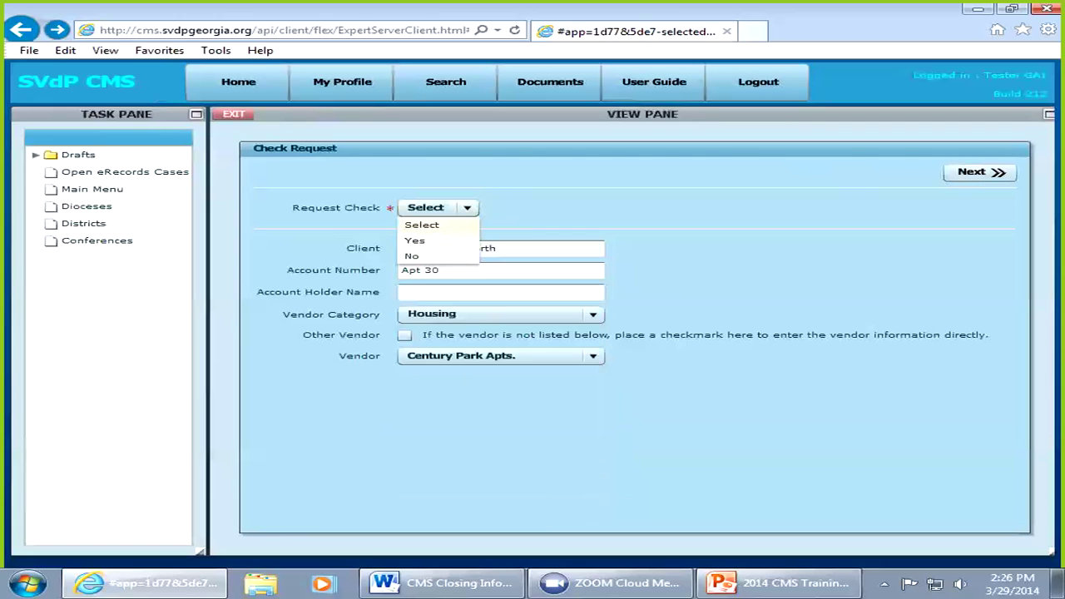
Step: Answer Yes to Request Check and continue to vendor verification
click(415, 241)
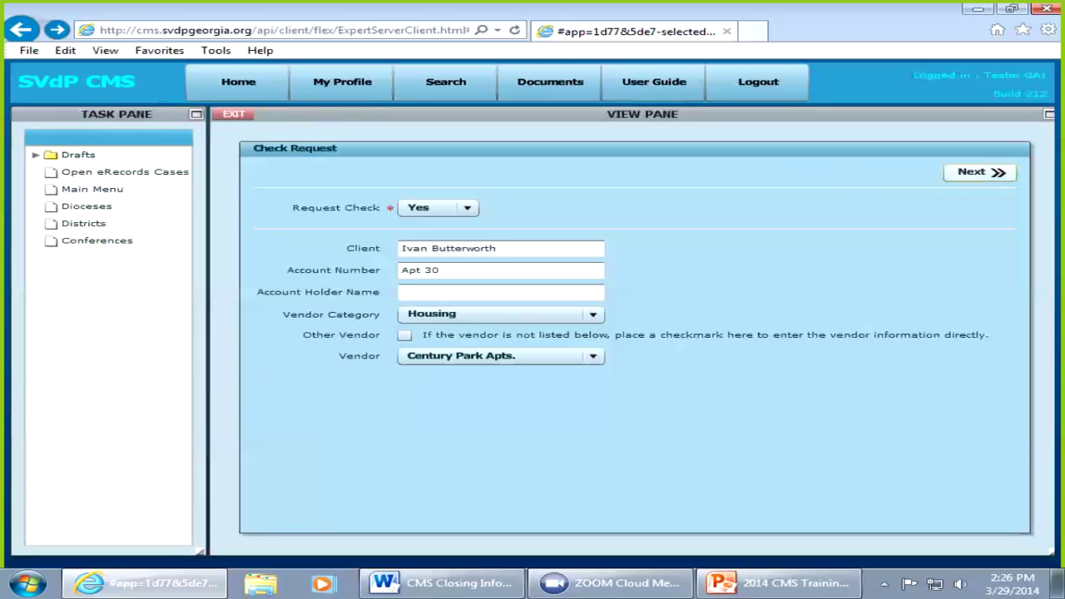
click(979, 171)
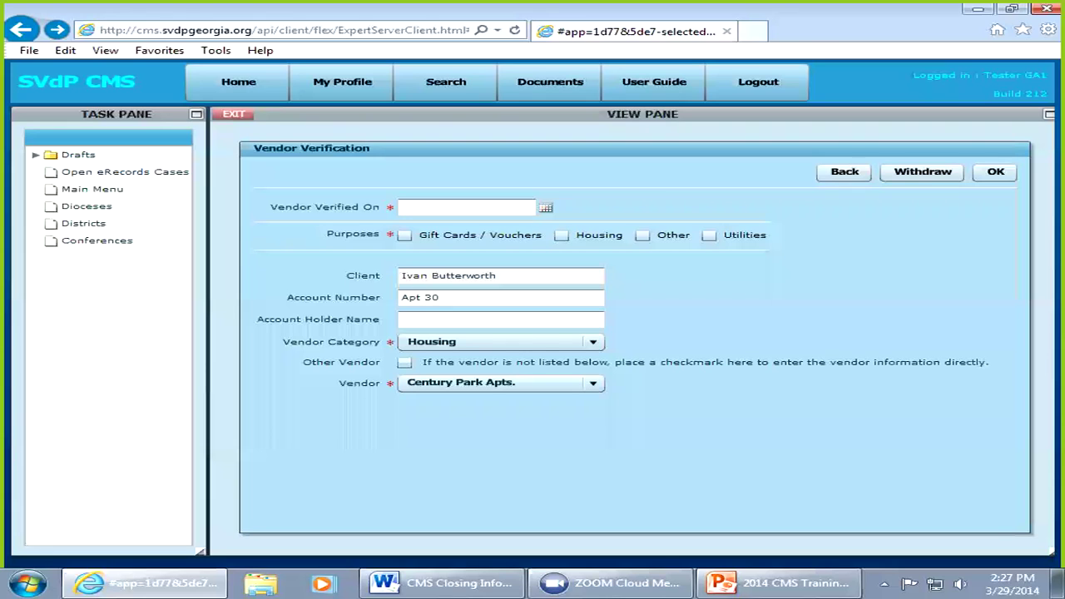
Step: Mark the vendor verified on 03/27/2014 for a Housing purpose and confirm
click(545, 207)
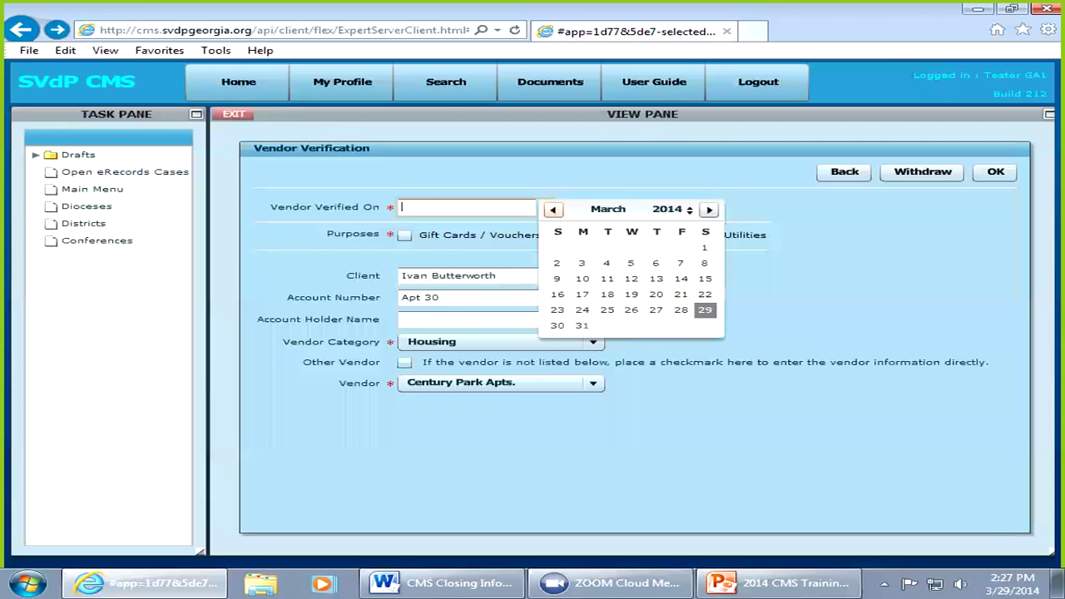
click(655, 309)
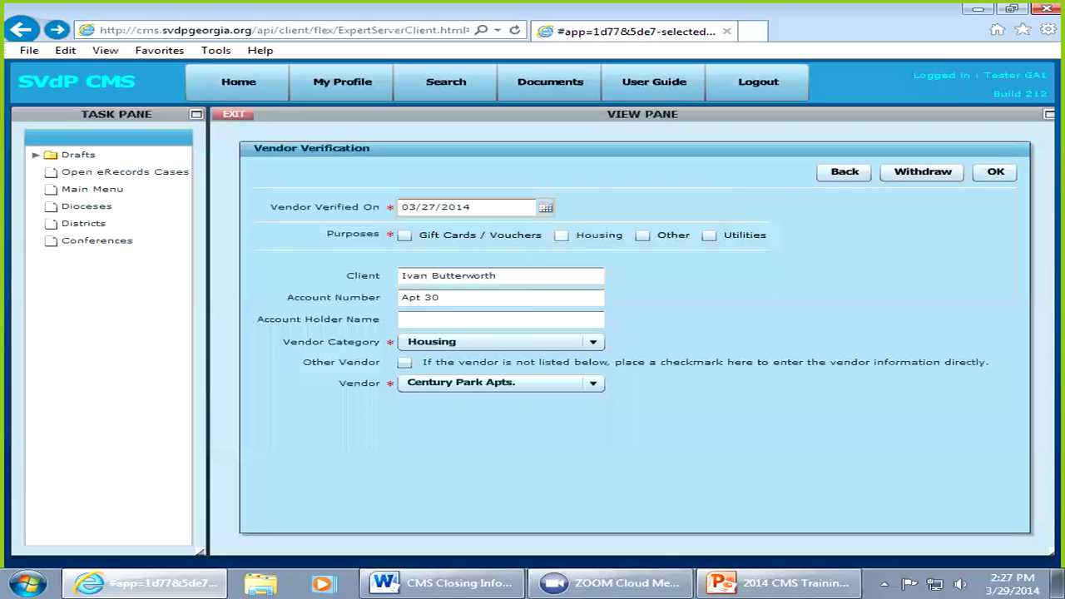
click(562, 234)
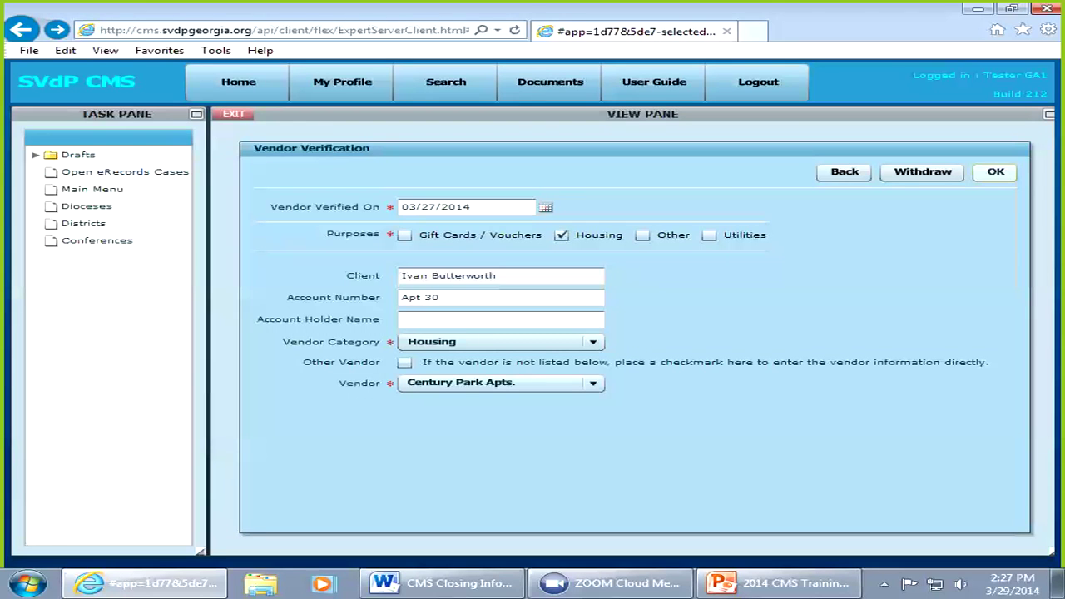
click(996, 171)
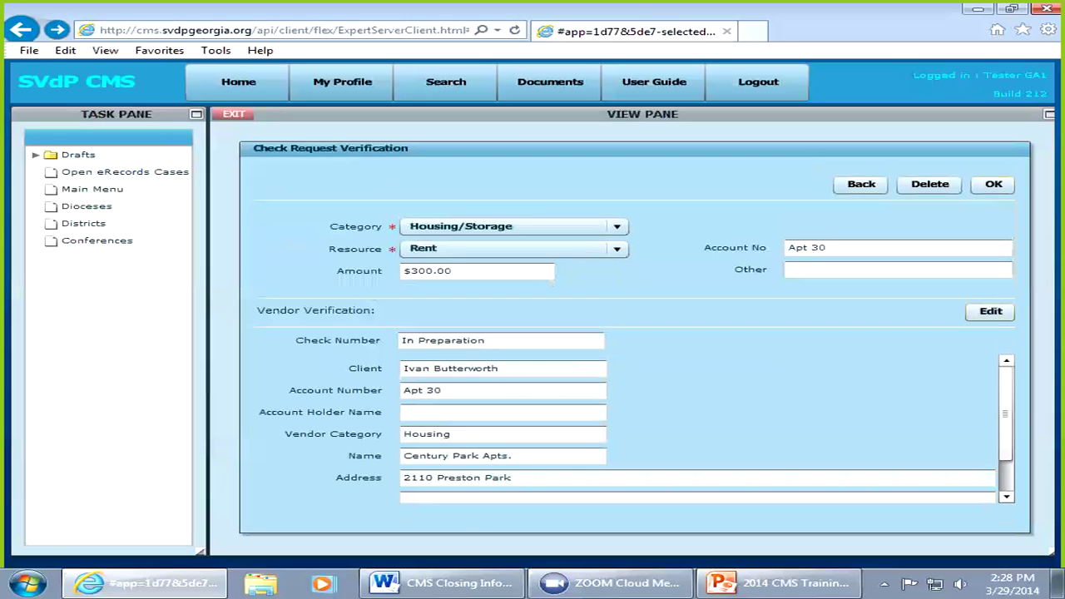
Step: Accept the check verification, attempt deleting the second Rent request, then return to the assistance list
click(992, 185)
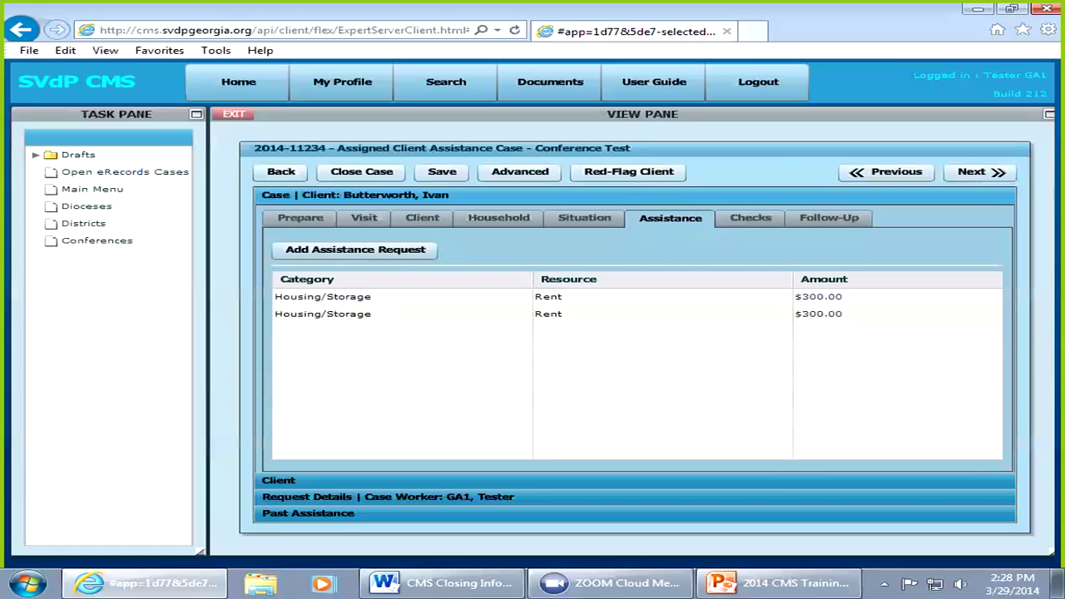
double_click(400, 313)
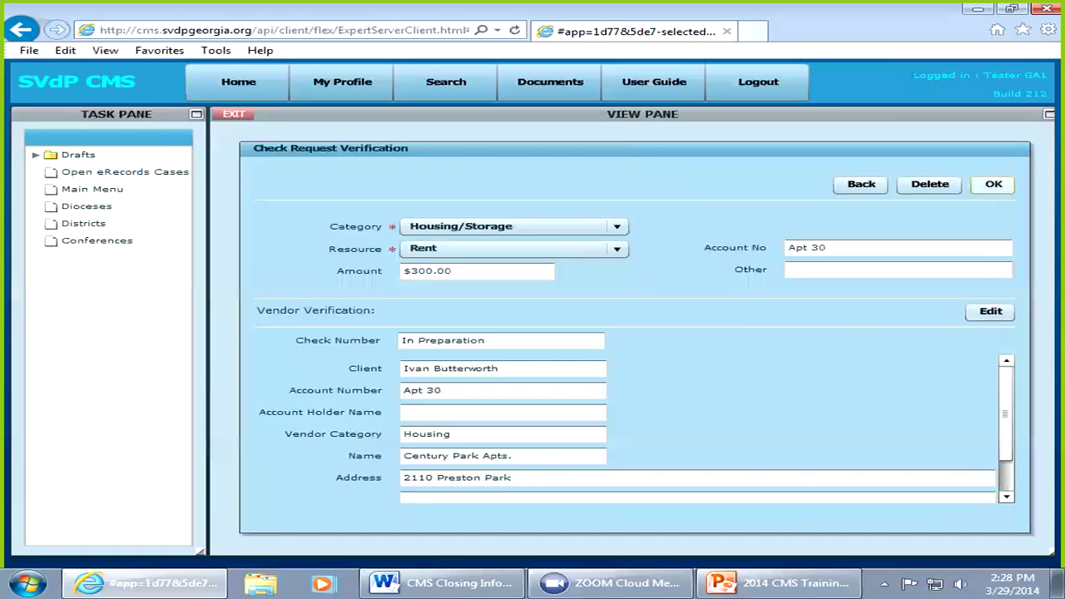
click(930, 184)
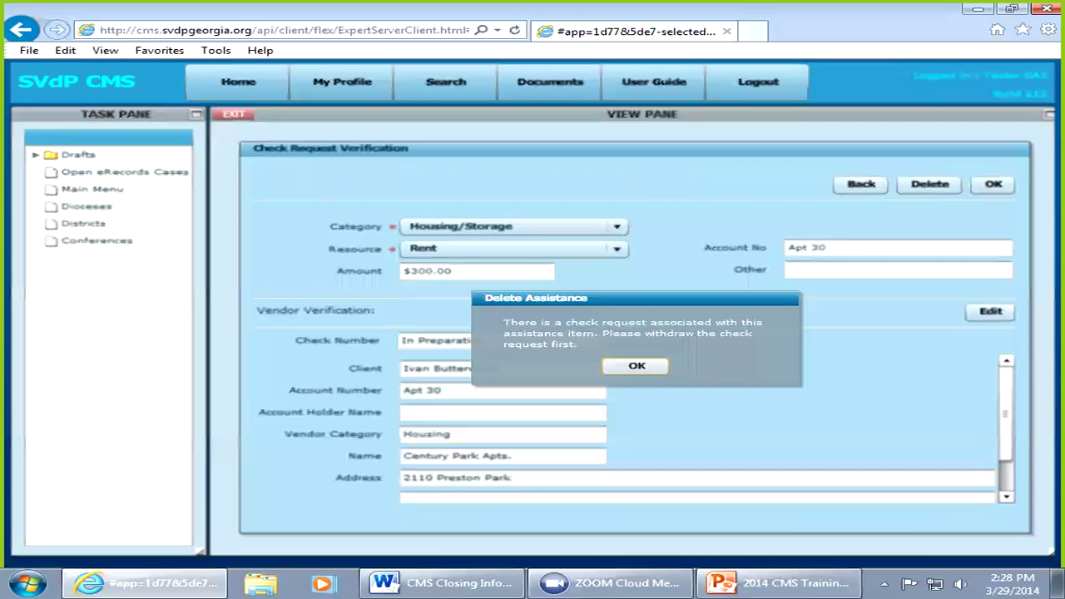
click(637, 365)
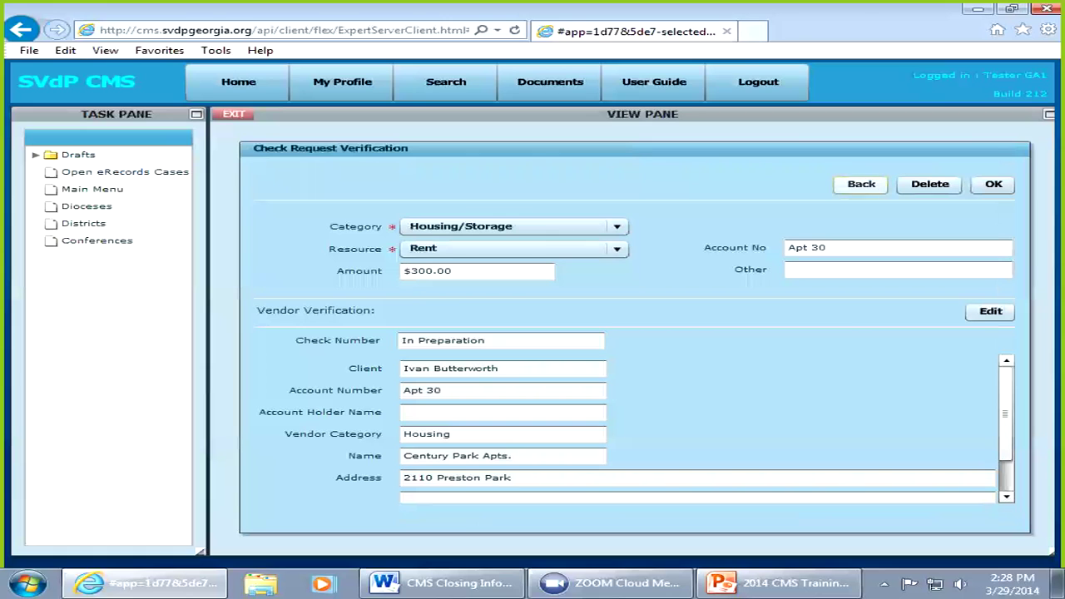
click(861, 185)
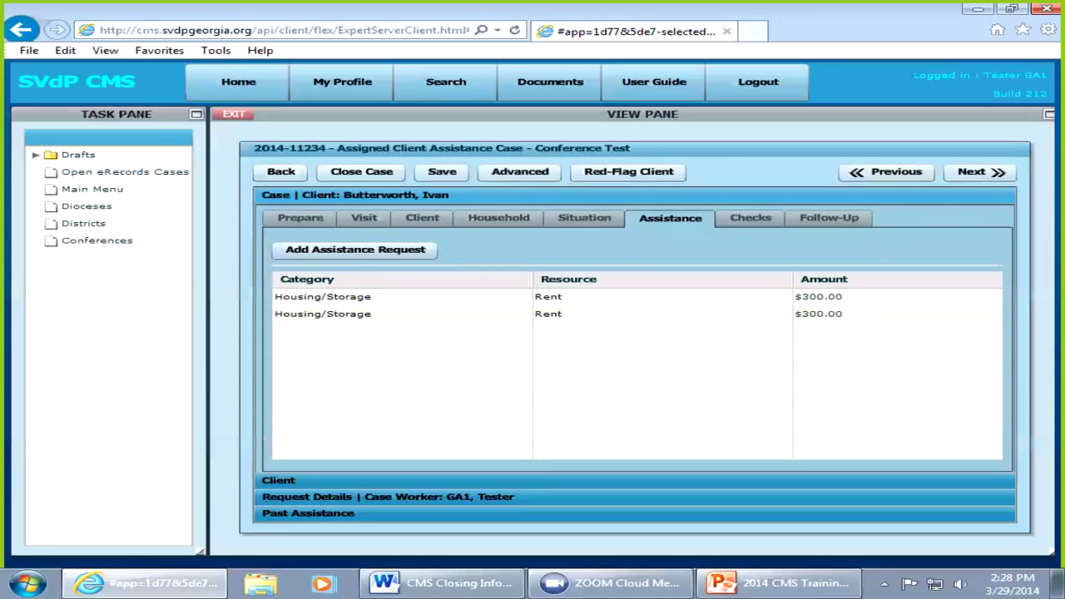
Step: Attempt deleting the duplicate $300 rent request, then edit its vendor verification
double_click(323, 314)
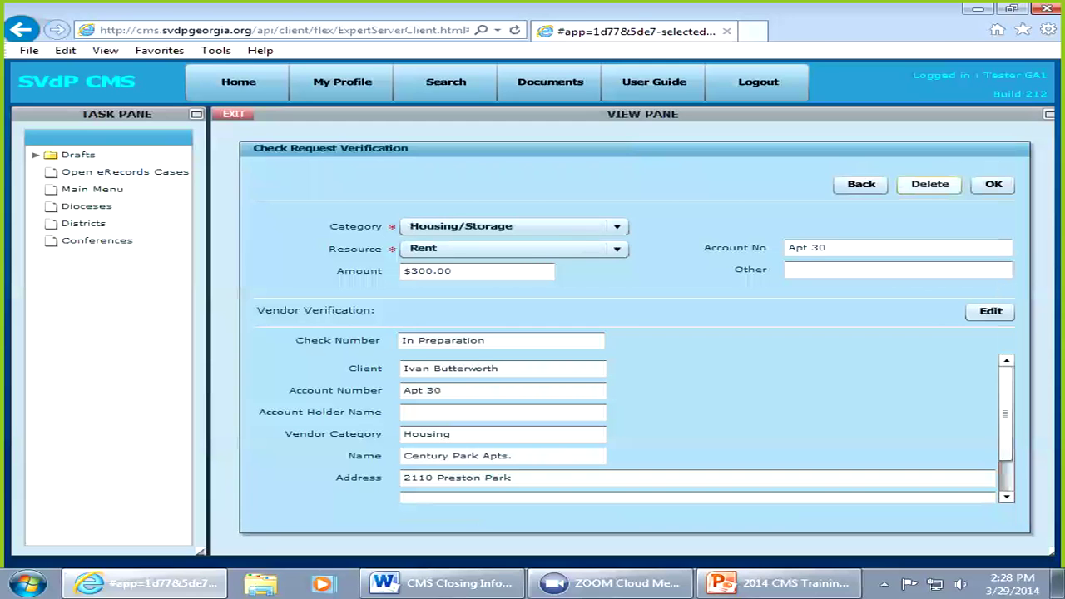
click(929, 184)
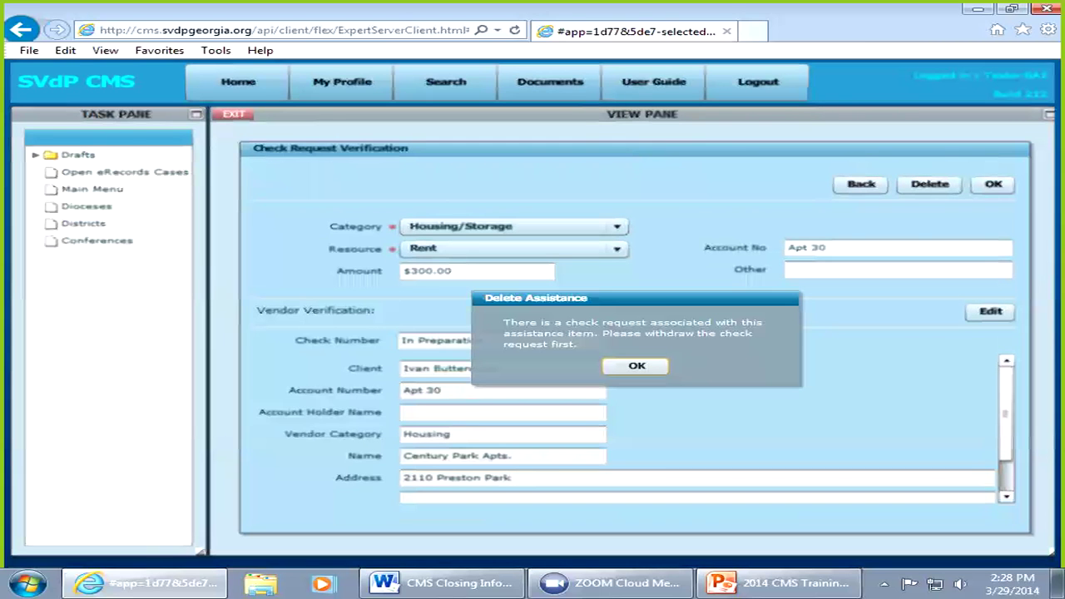
key(Return)
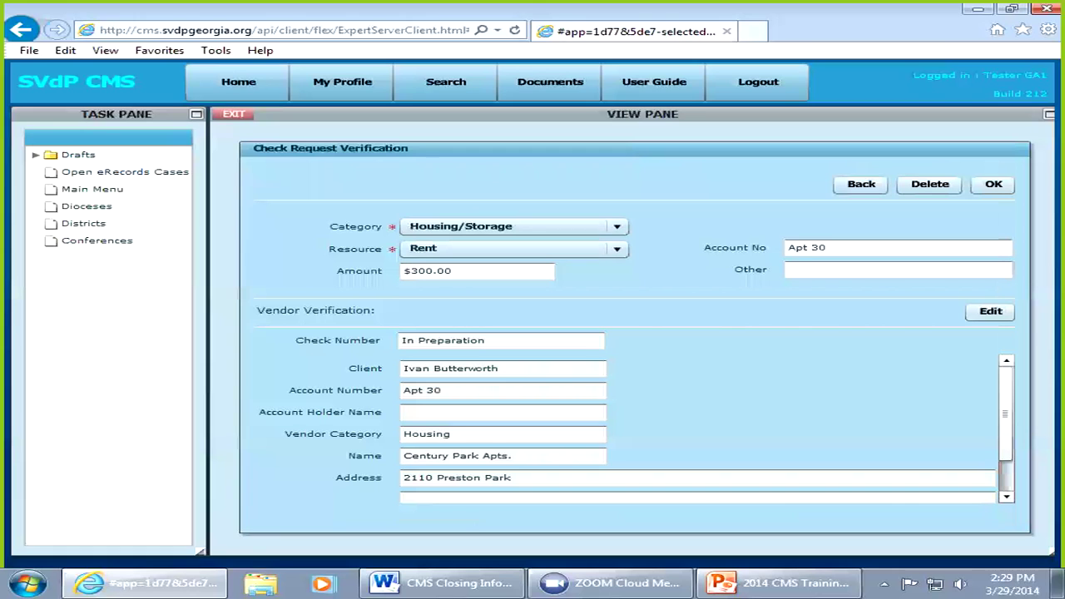
click(990, 310)
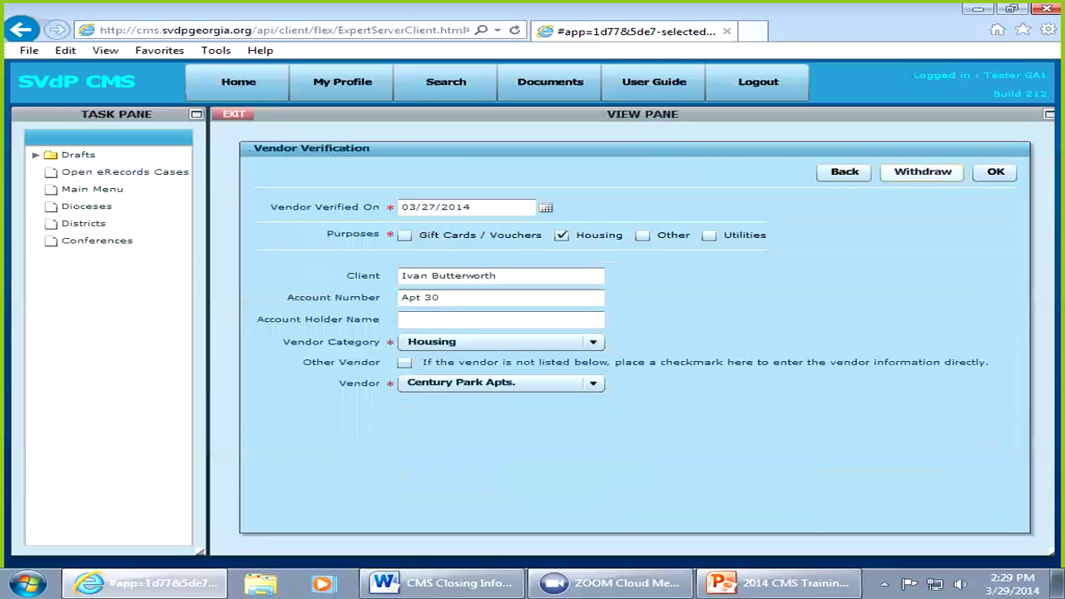
Step: Withdraw the duplicate check request and delete its rent assistance item
click(923, 171)
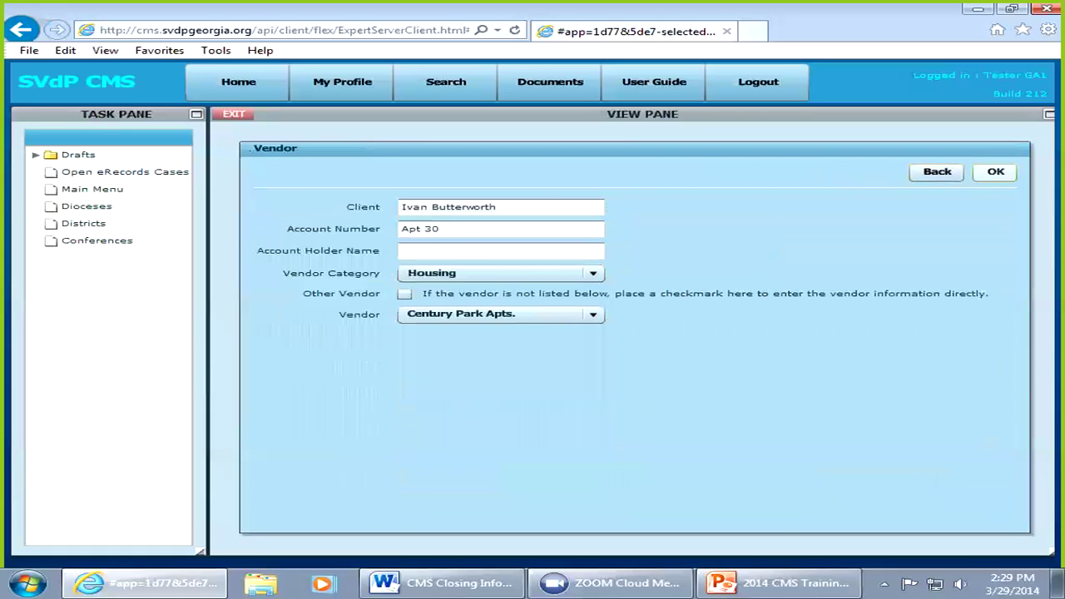
click(995, 171)
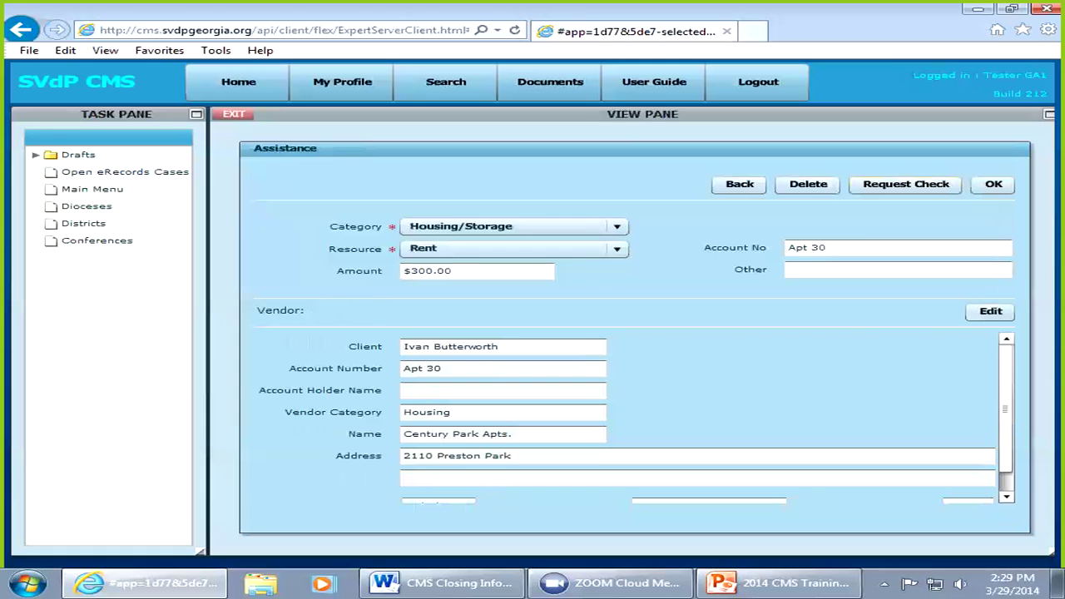
click(807, 184)
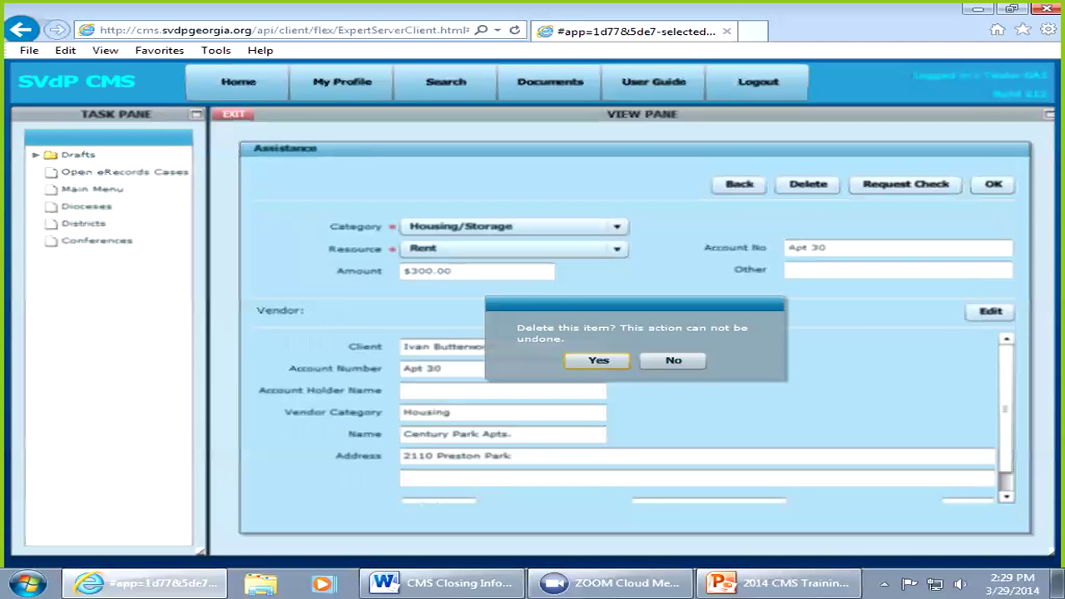
key(Return)
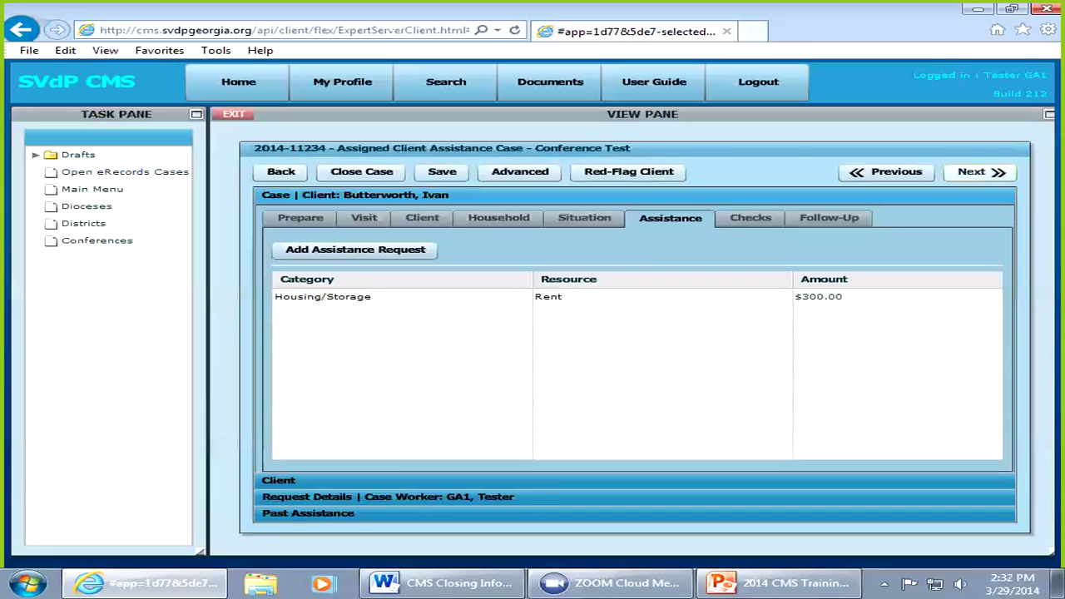
click(980, 172)
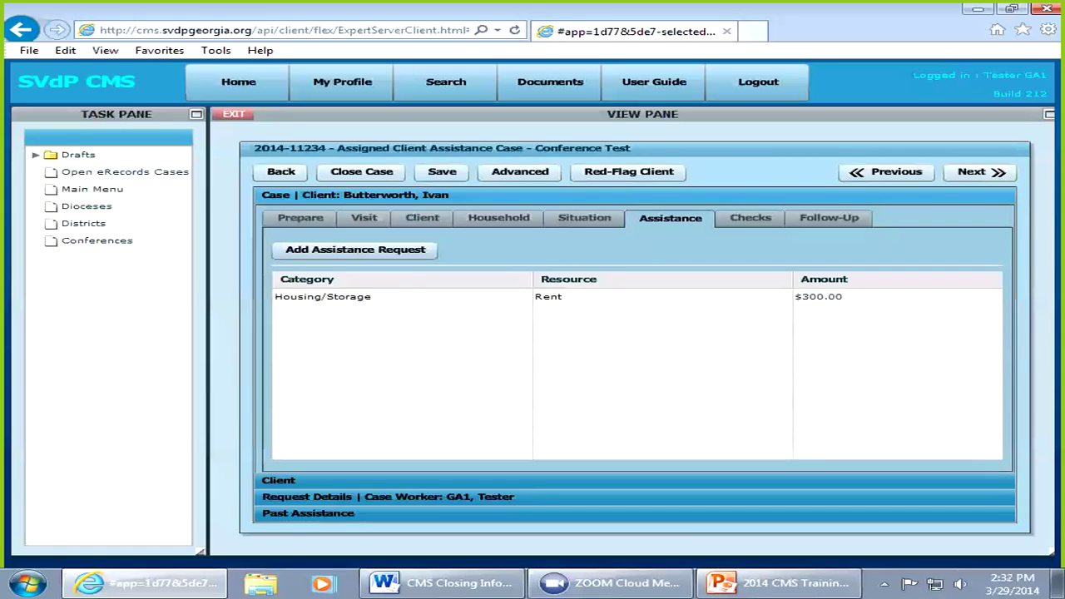
click(980, 172)
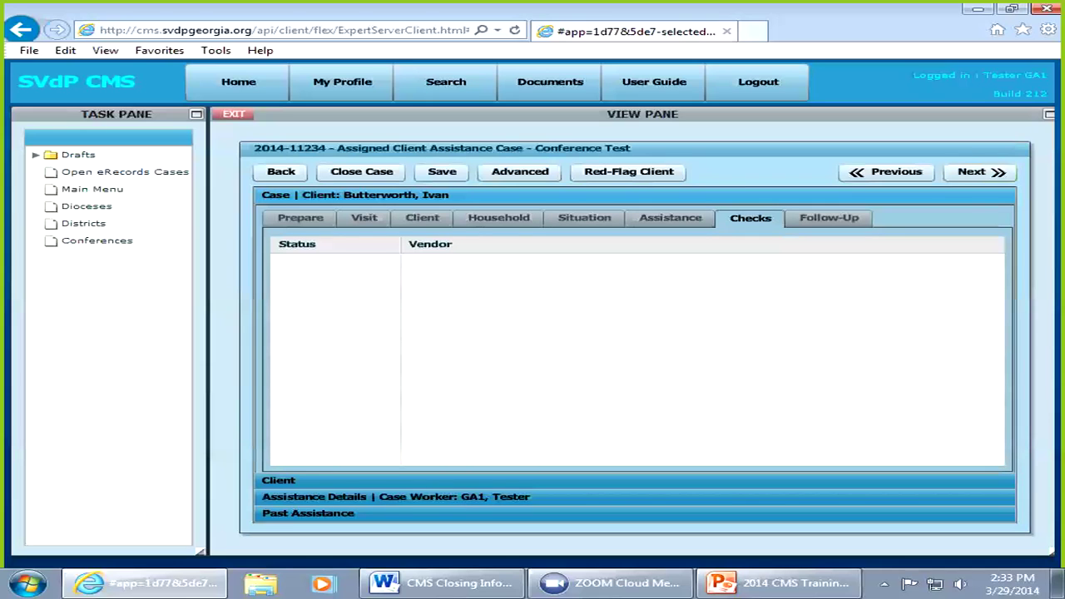
click(887, 172)
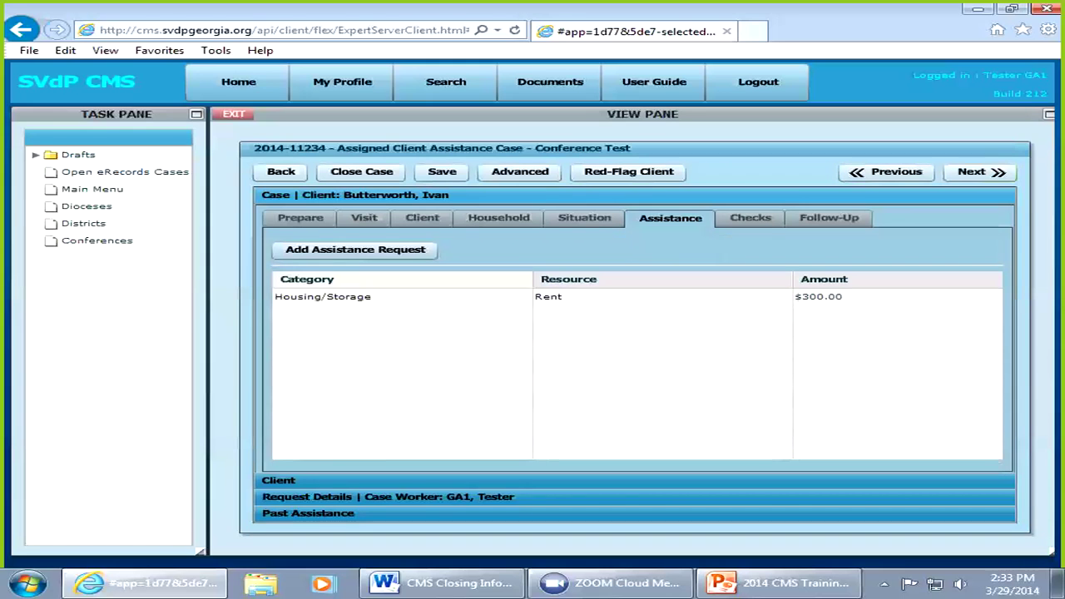
Step: Verify Century Park Apts. as the Housing vendor on 03/27/2014 and accept the $300 rent check request
double_click(549, 297)
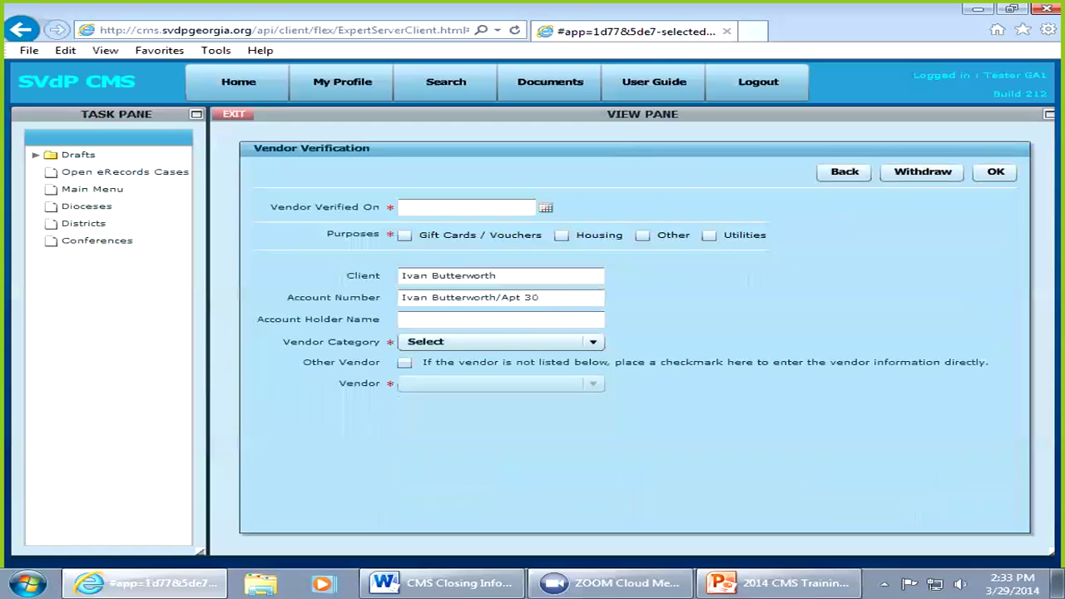
click(546, 208)
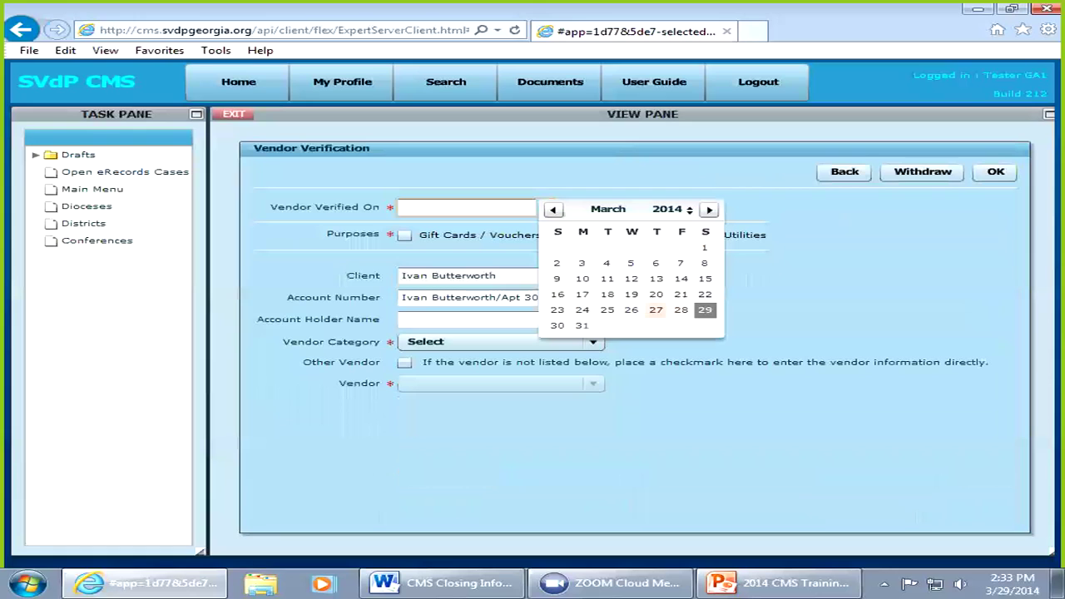
click(656, 309)
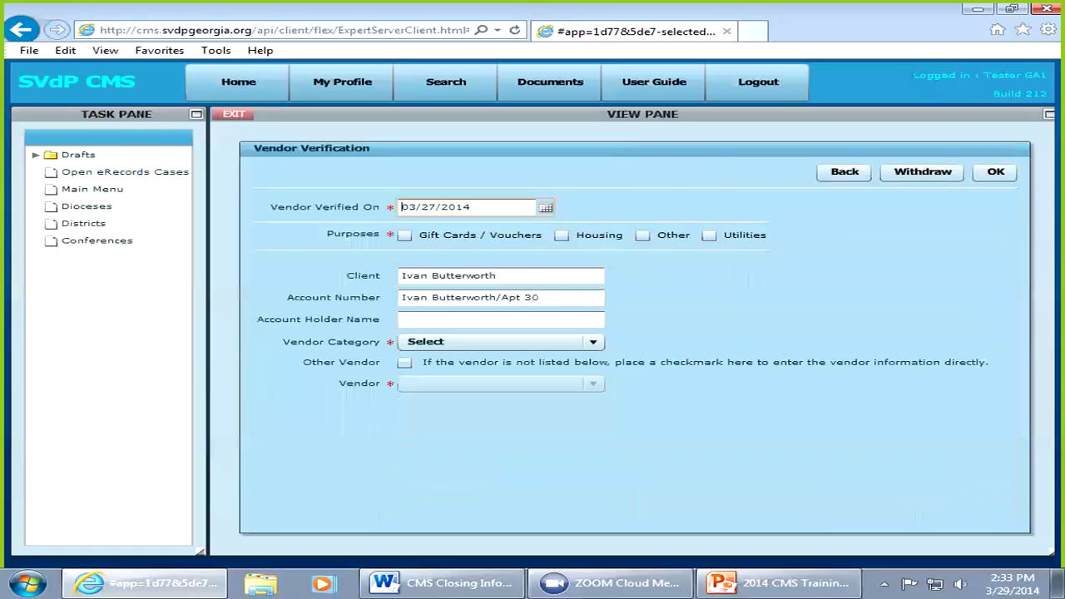
click(561, 234)
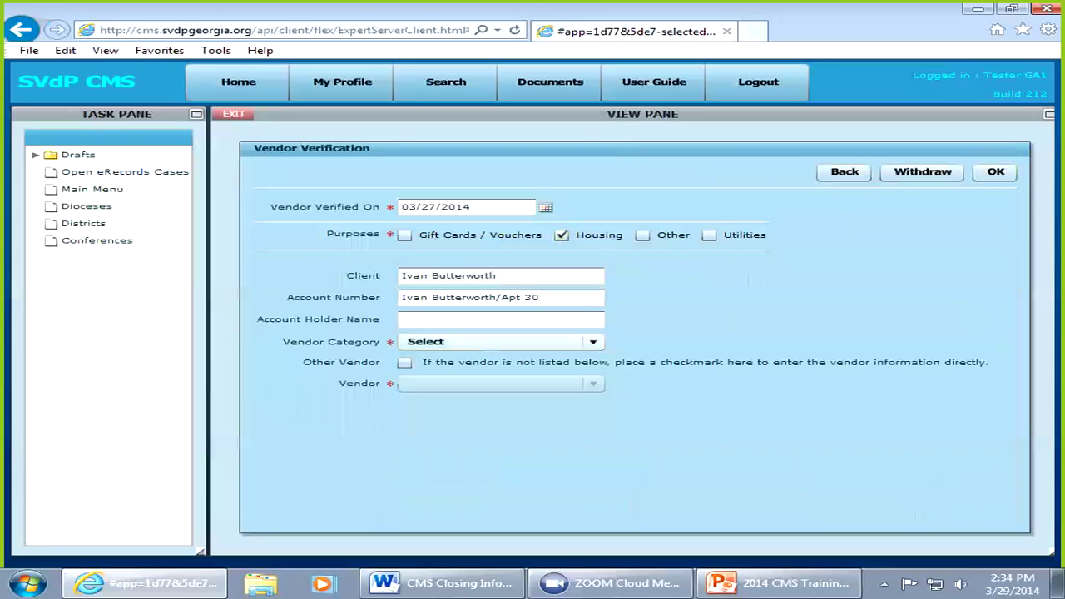
click(499, 341)
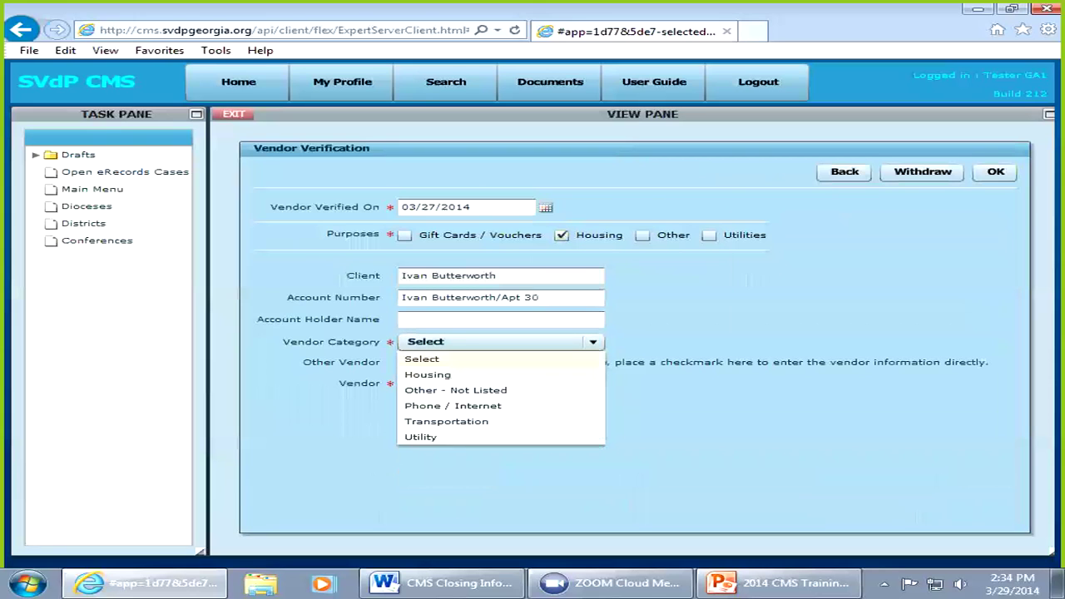
key(Down)
key(Return)
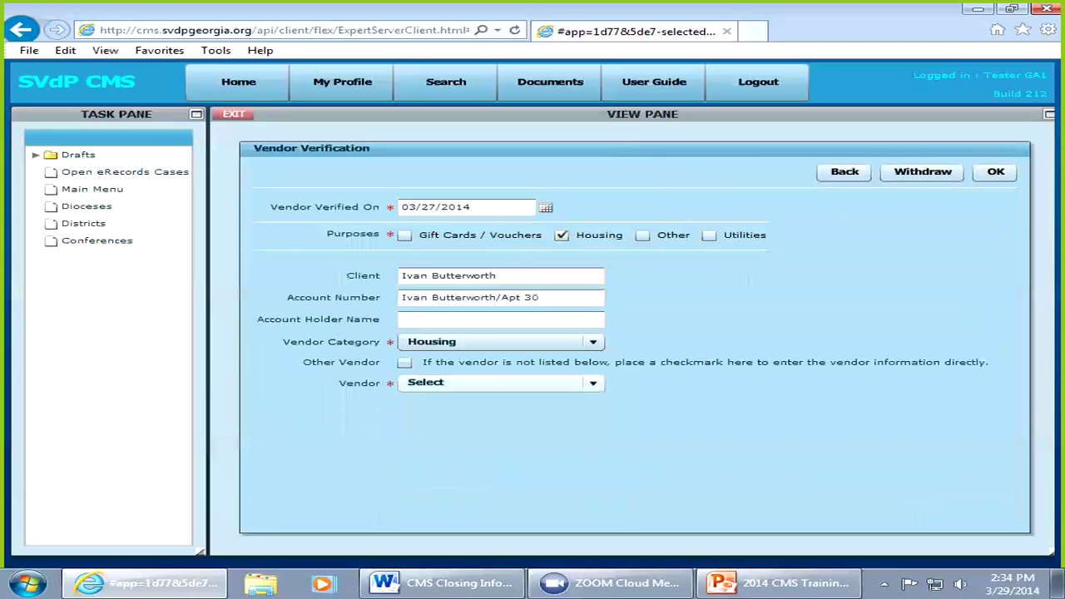
key(ctrl+Down)
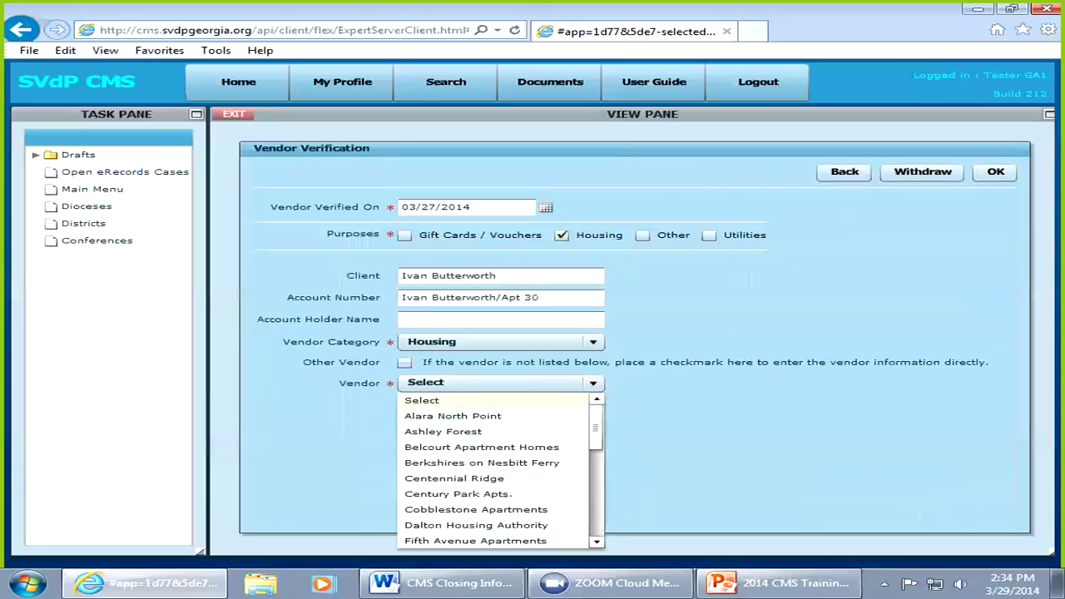
click(458, 493)
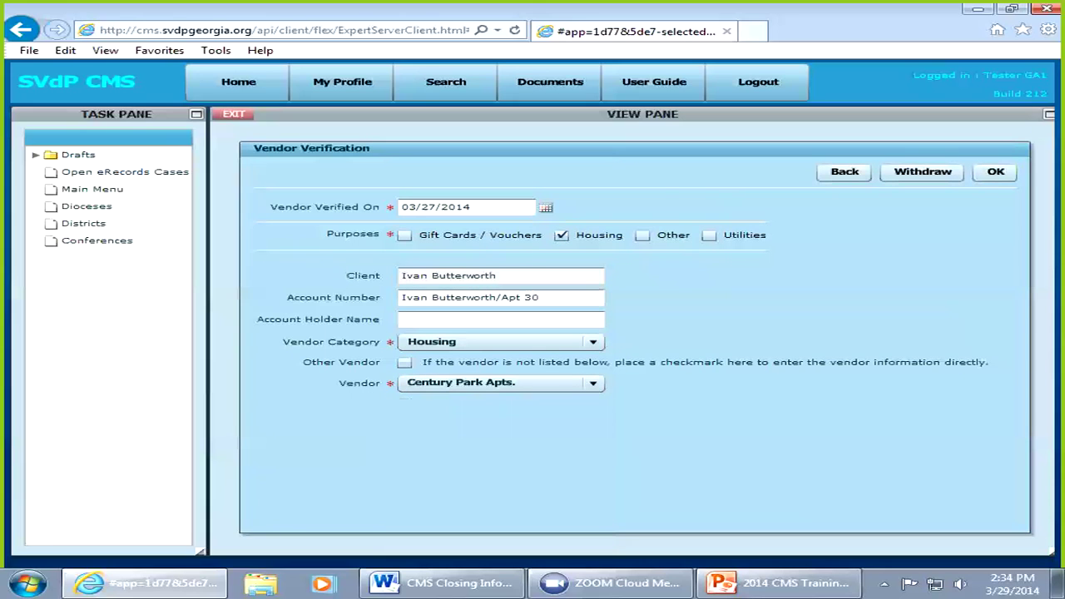
click(995, 172)
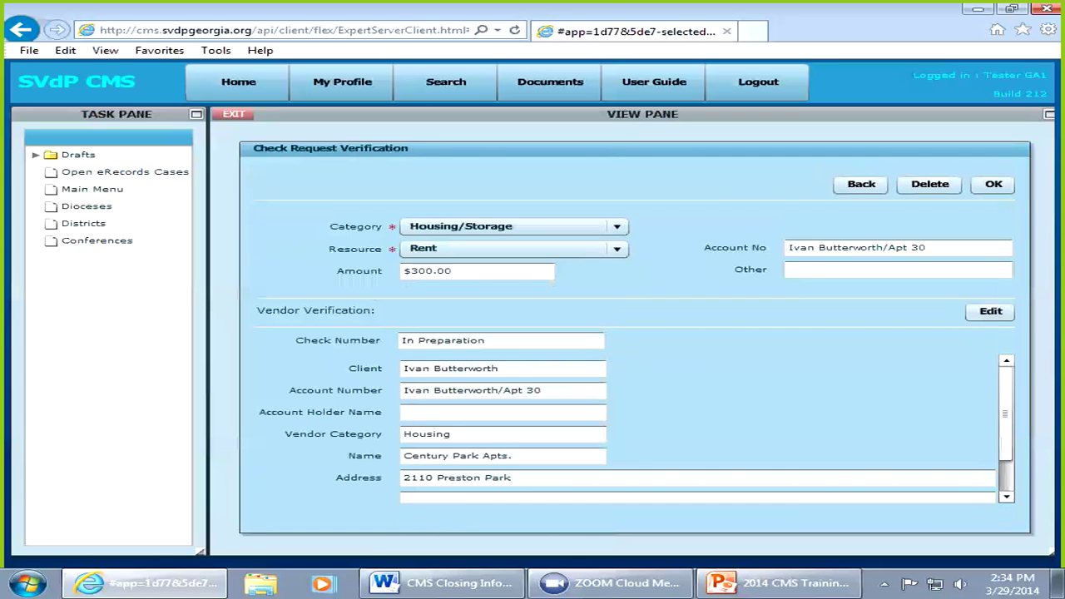
click(993, 183)
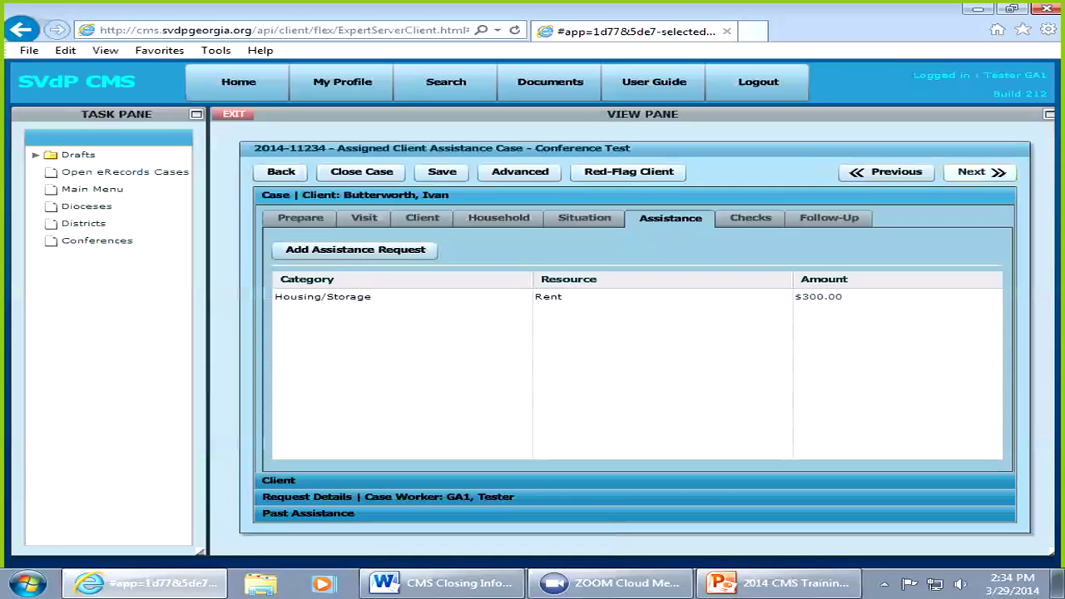
Step: Advance past the case step, then go back to the Home page with its messages
click(980, 172)
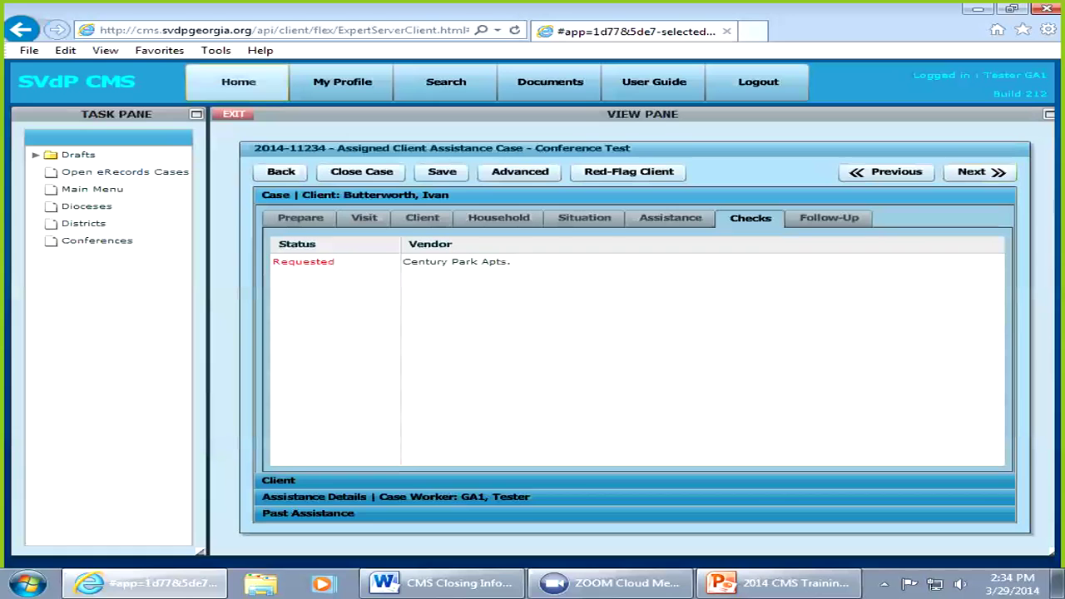
click(238, 81)
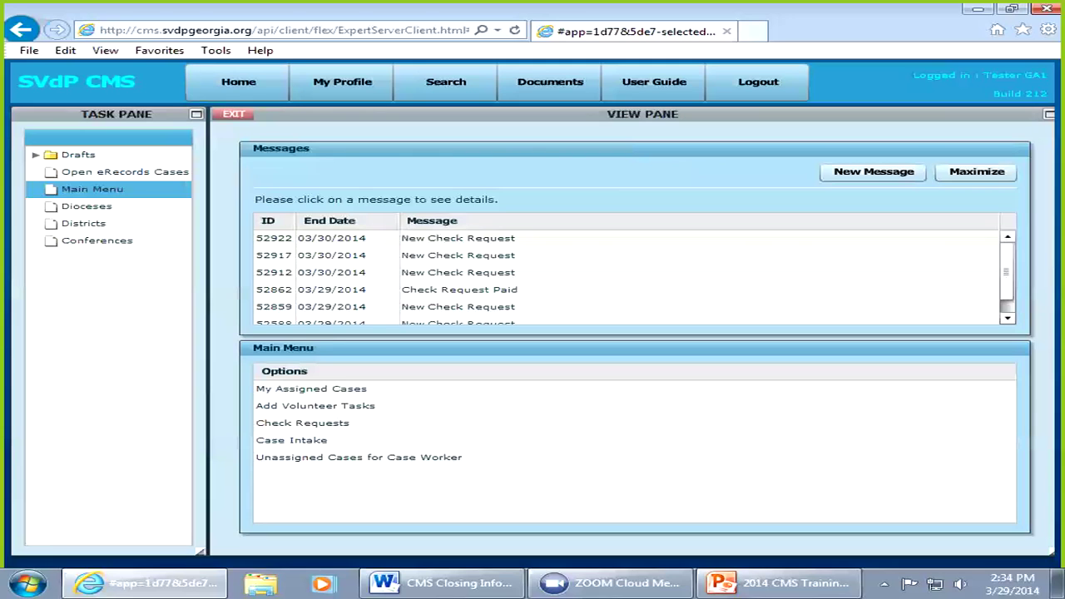
Step: Approve the $300 rent check request with check number 1234, mailed on 03/29/2014
click(457, 238)
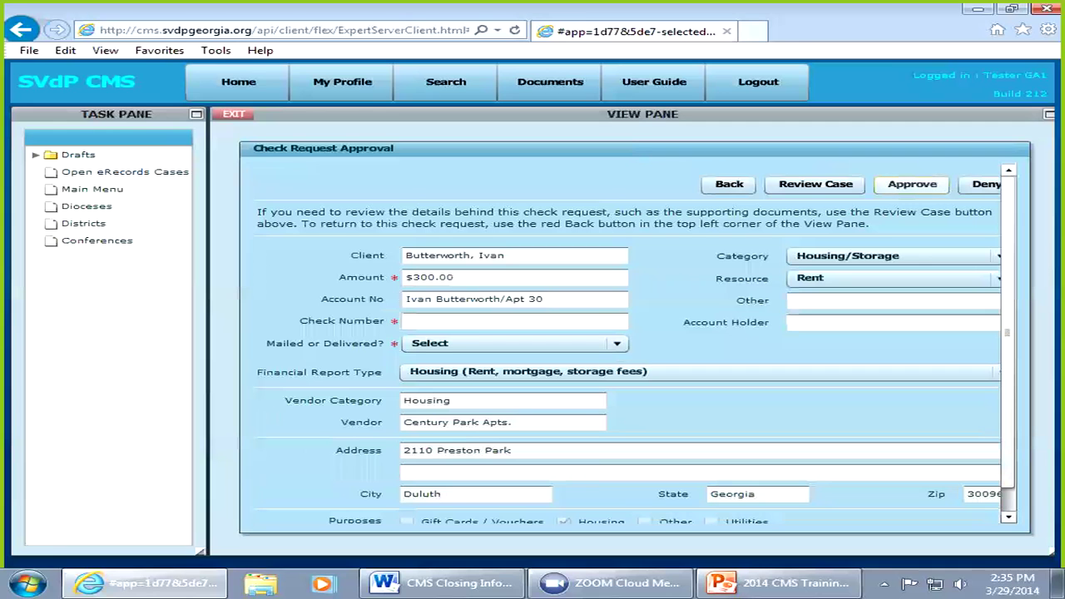
click(912, 184)
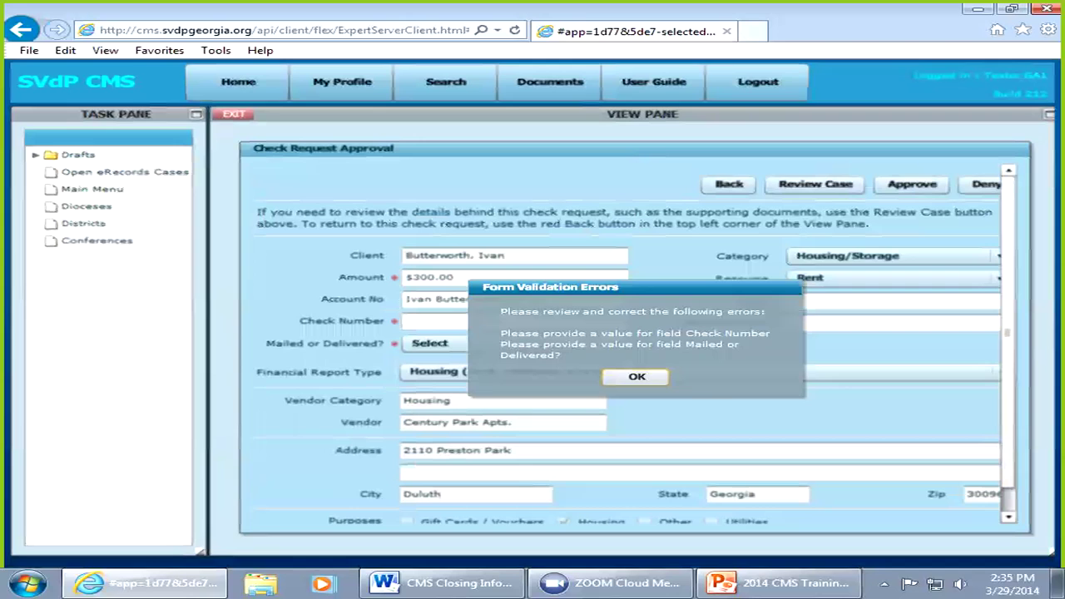
click(637, 377)
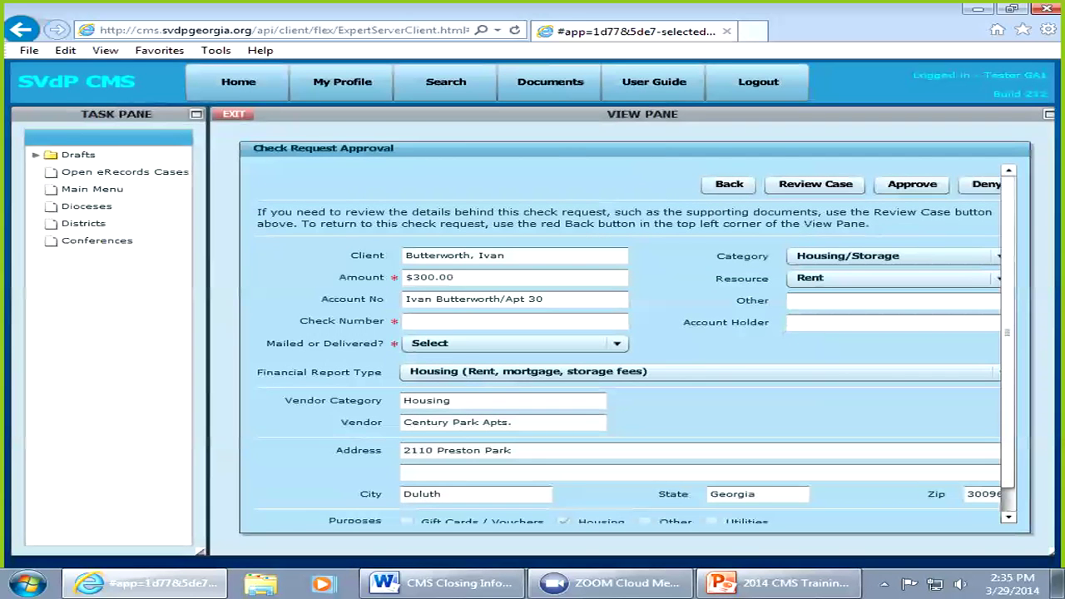
click(515, 322)
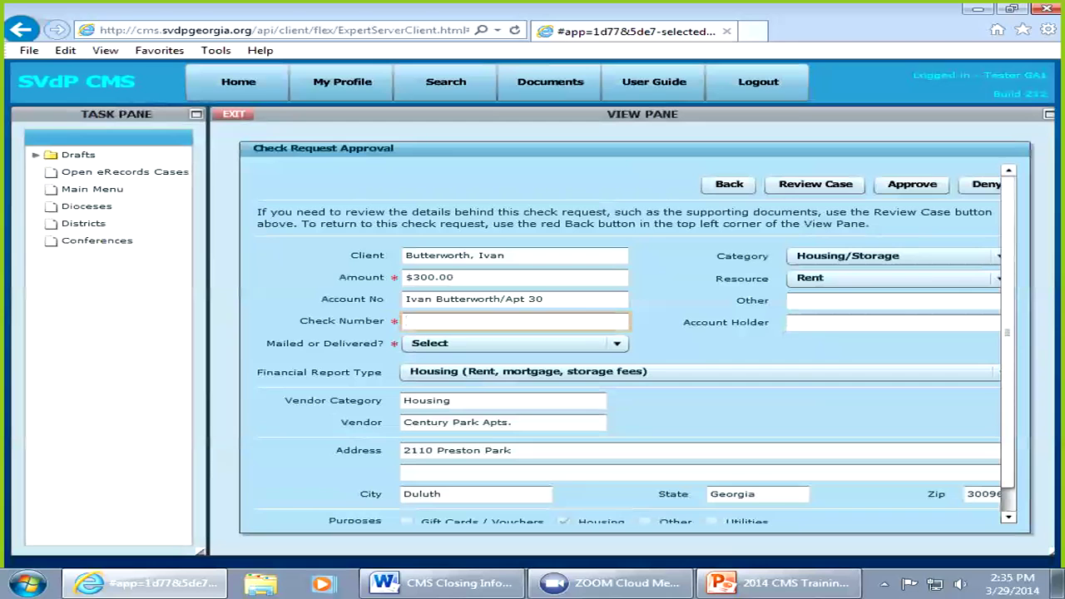
text(1234)
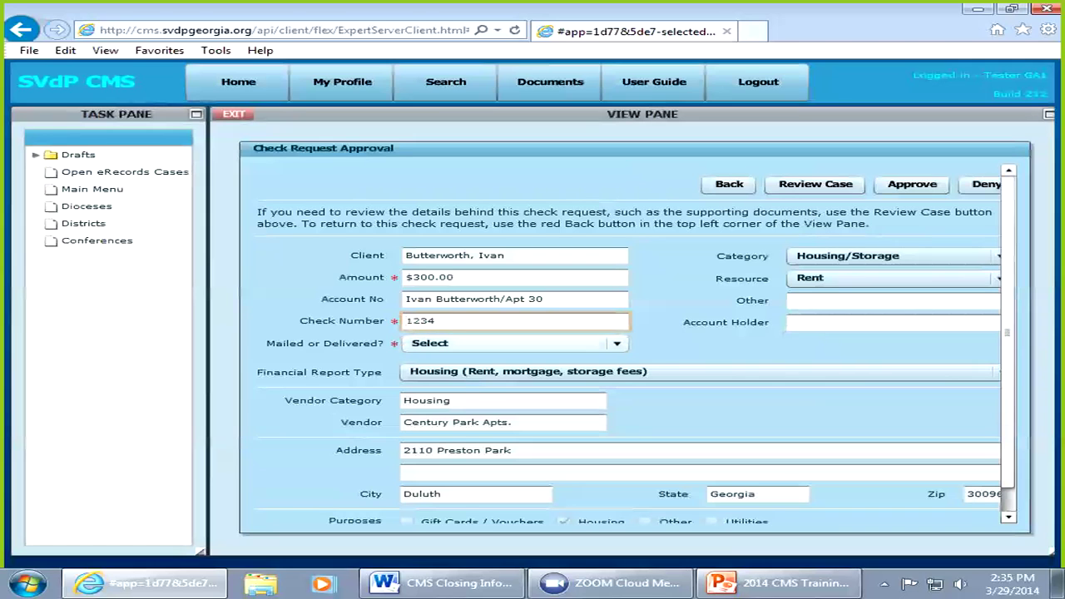
click(617, 343)
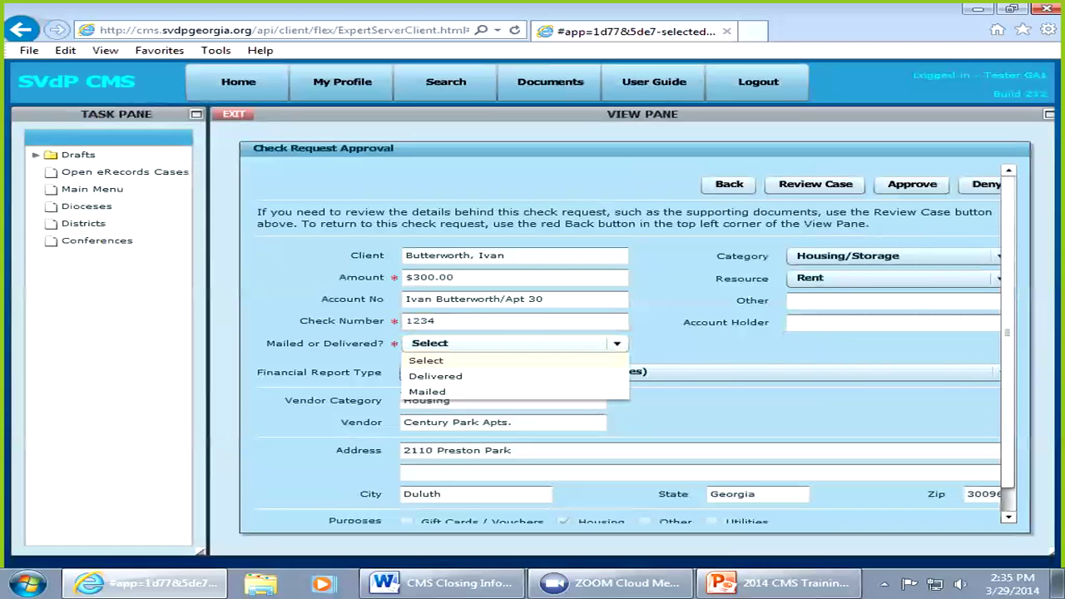
click(427, 392)
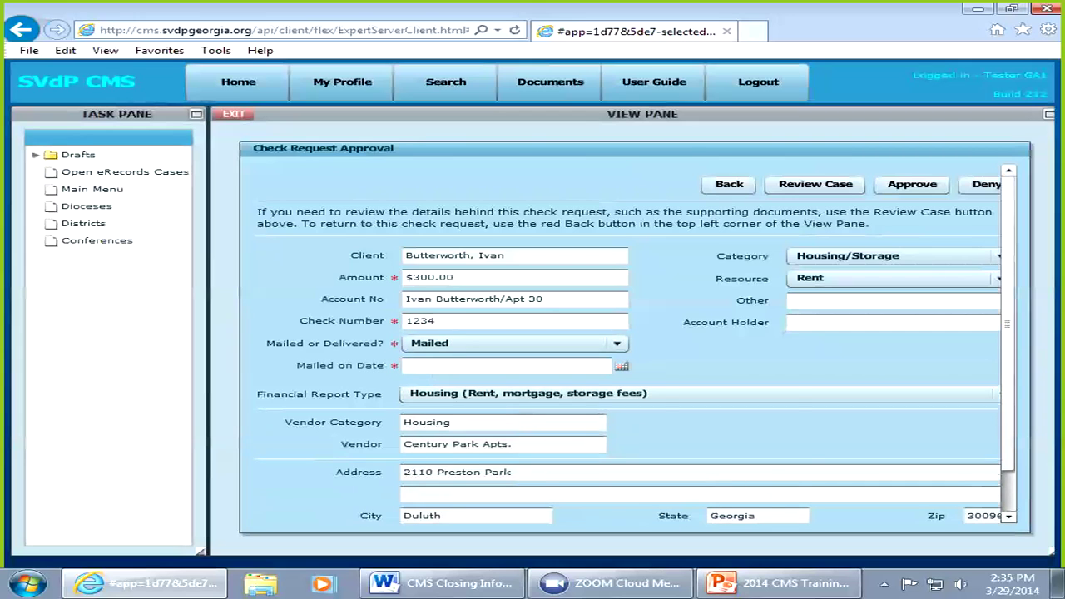
click(622, 366)
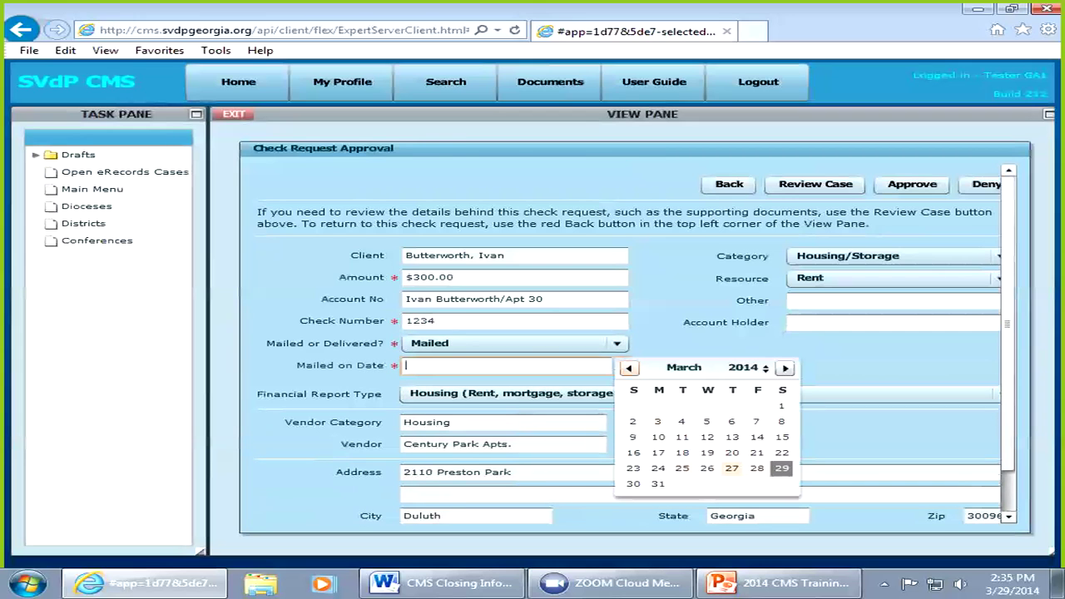
click(781, 468)
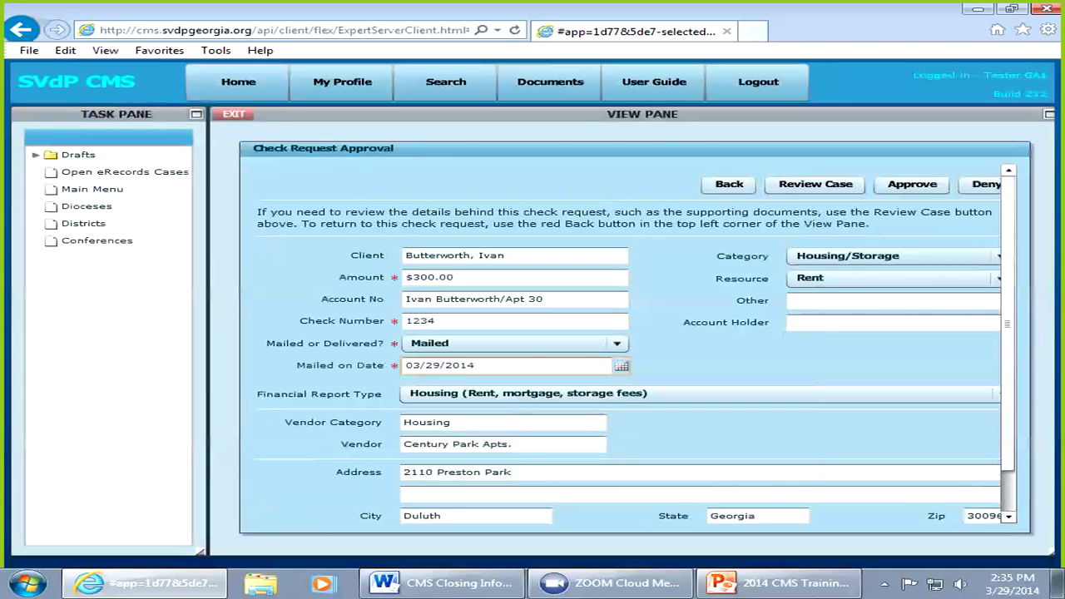
click(912, 184)
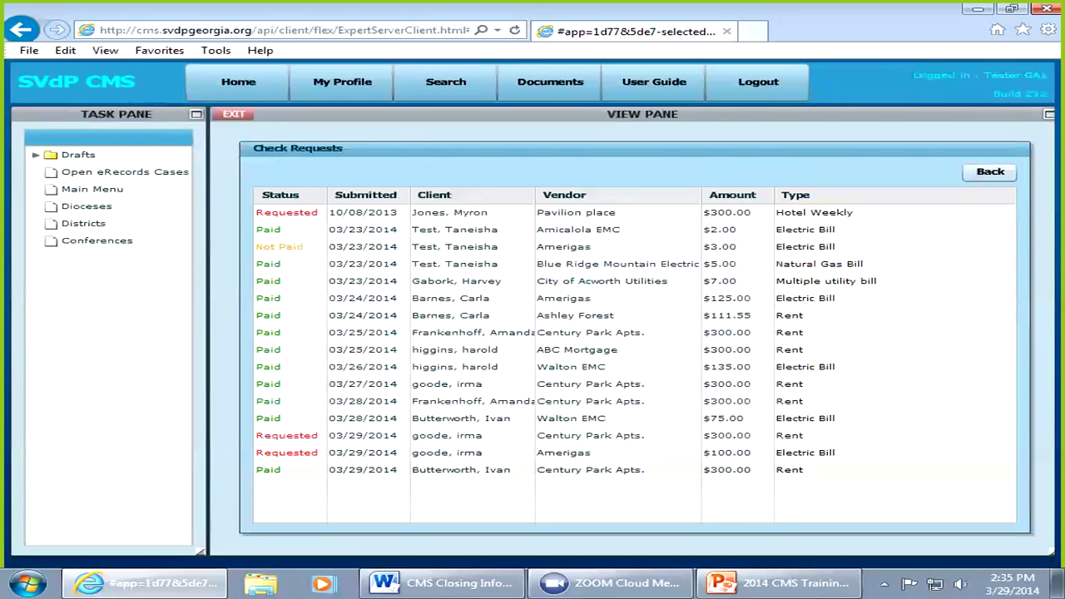
Step: Review the paid Century Park Apts. check in Check Requests, then return to the Home page
click(238, 81)
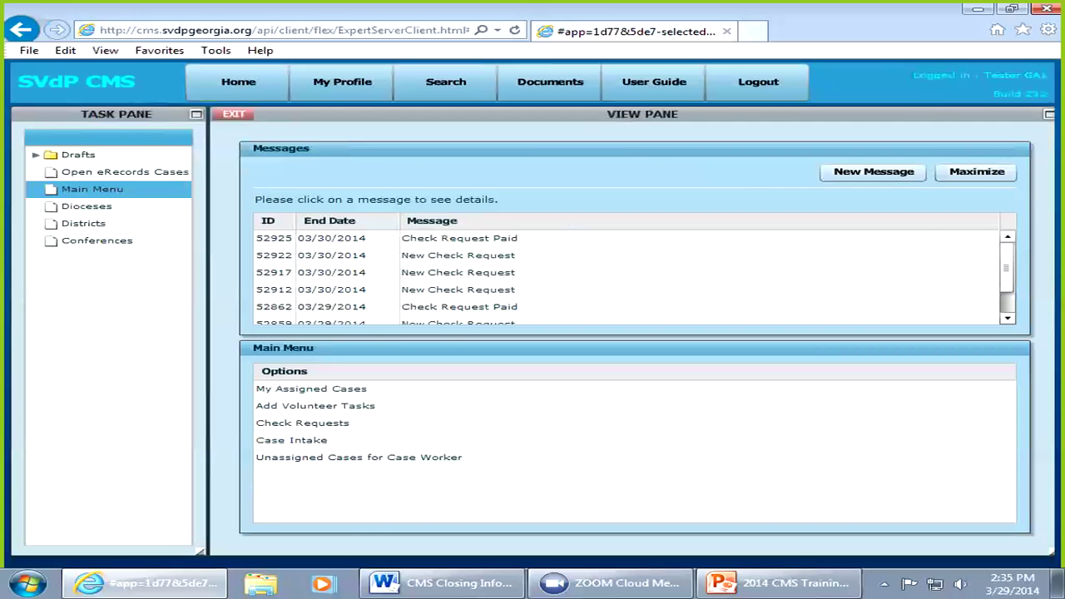
click(302, 423)
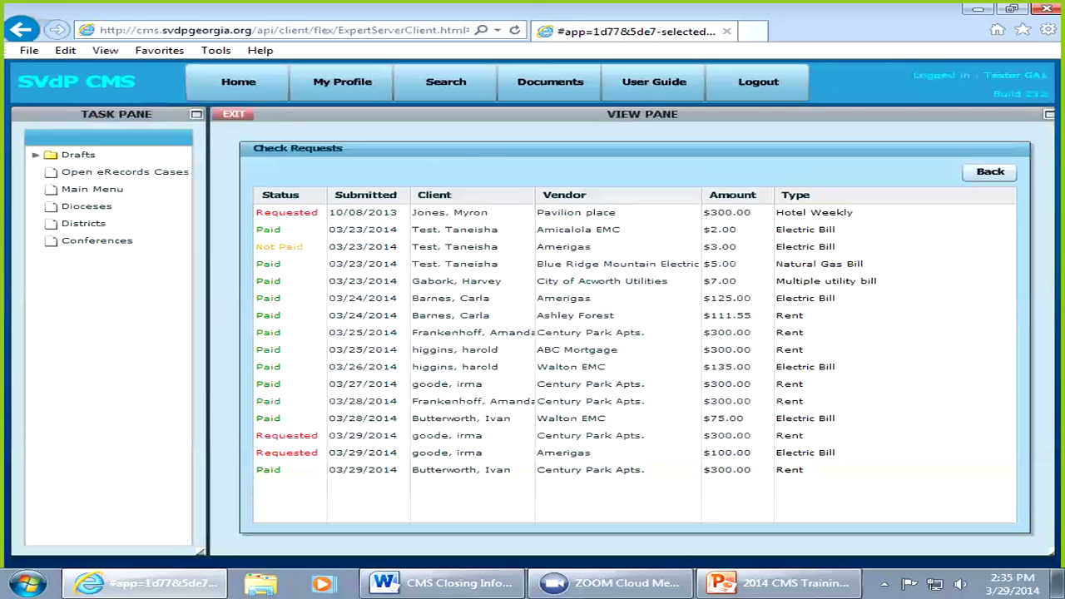
click(461, 471)
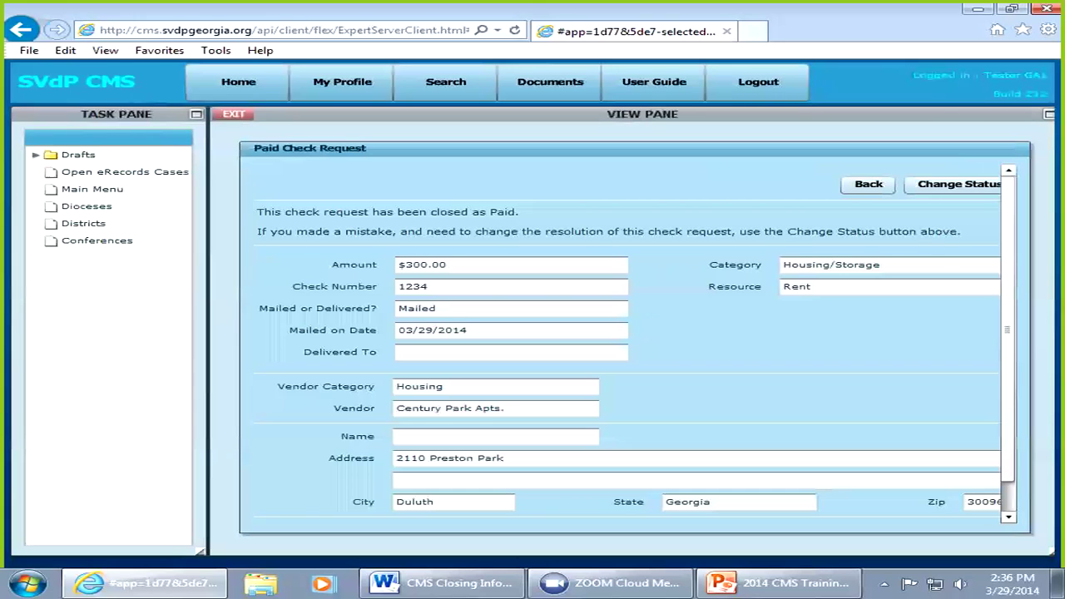
click(233, 114)
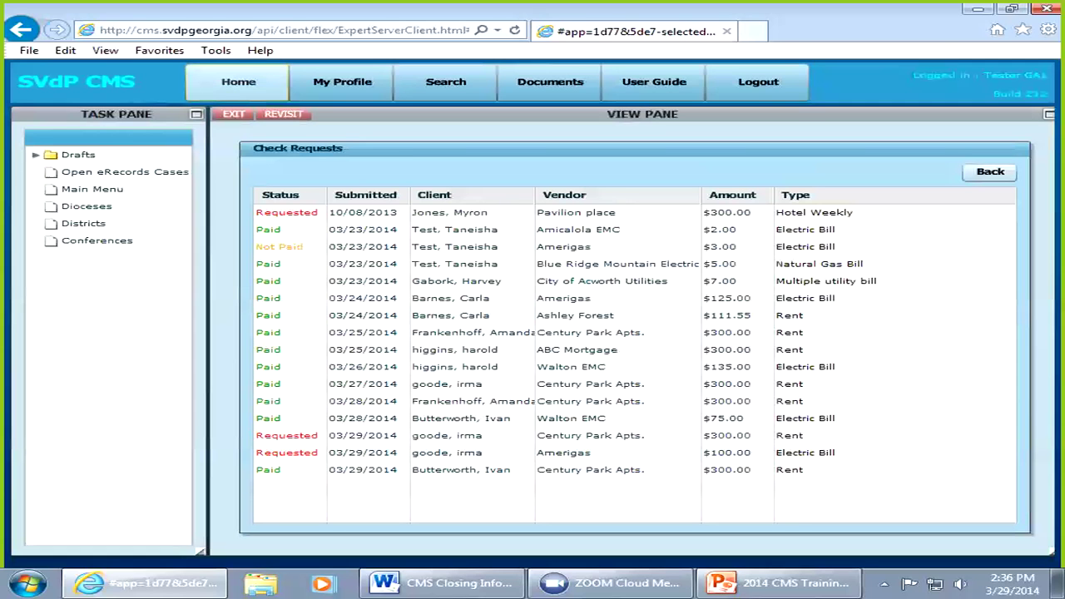
click(238, 81)
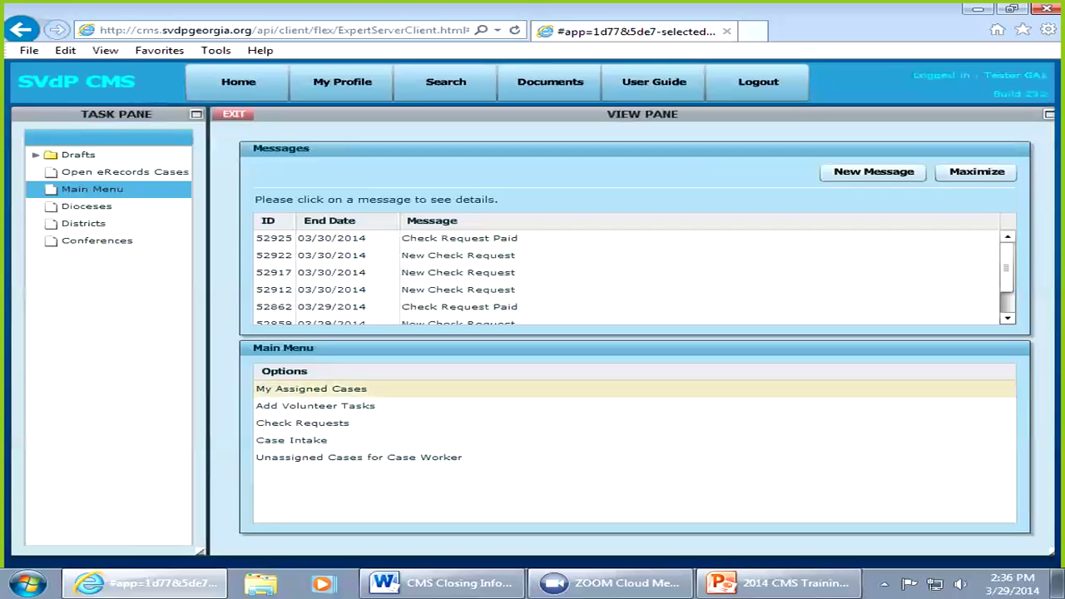
Step: Open the client's case from My Assigned Cases and move on to its Follow-Up page
click(311, 389)
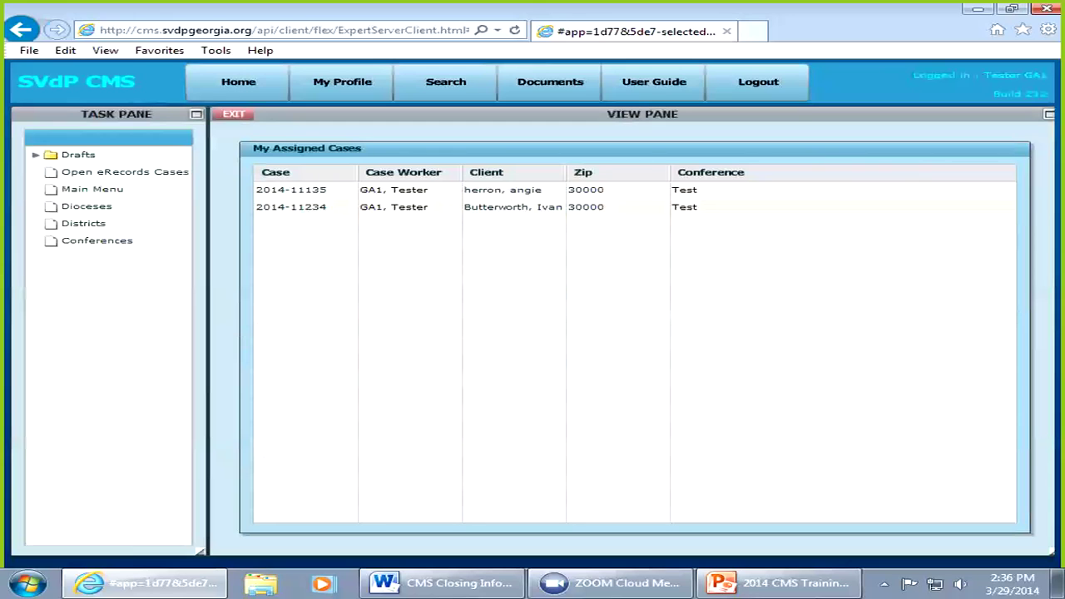
click(291, 207)
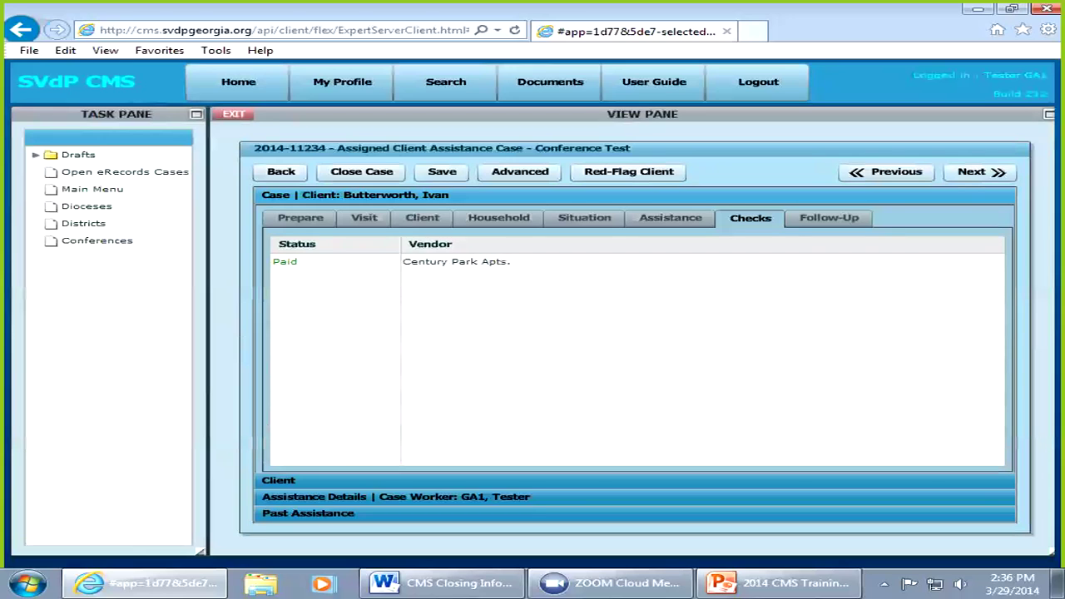
click(980, 172)
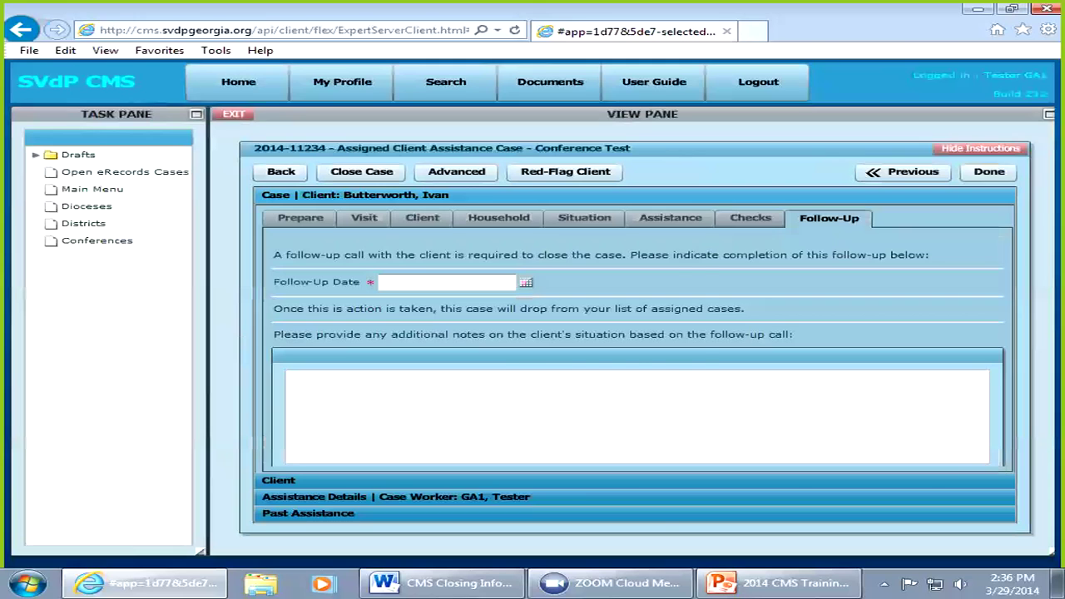
Step: Enter follow-up date 03/27/2014 with note 'Check with complex and client paid bal' and finish the case
click(525, 282)
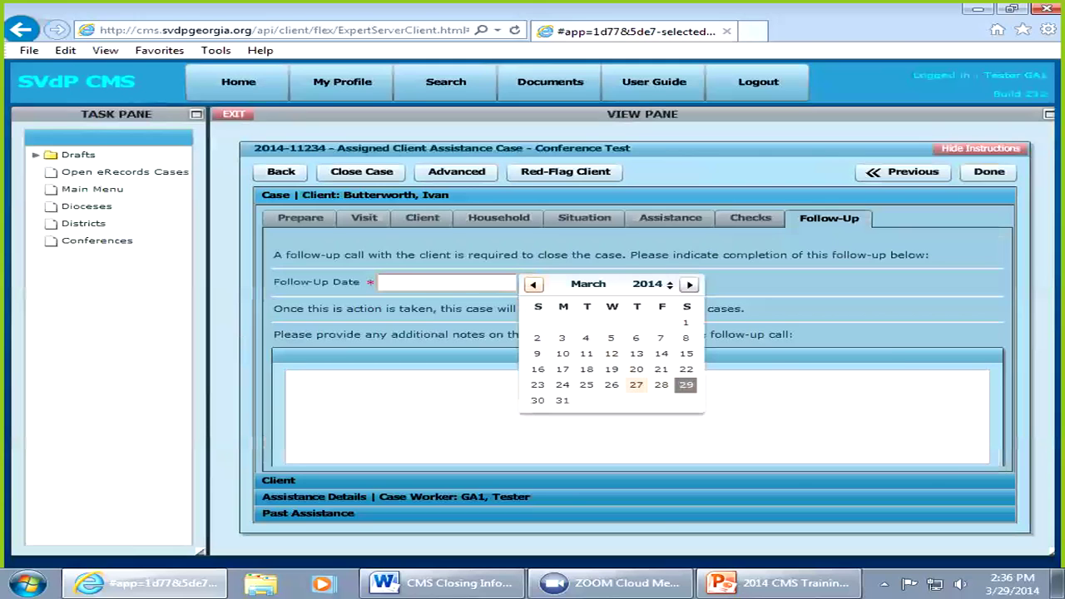
click(636, 385)
click(288, 377)
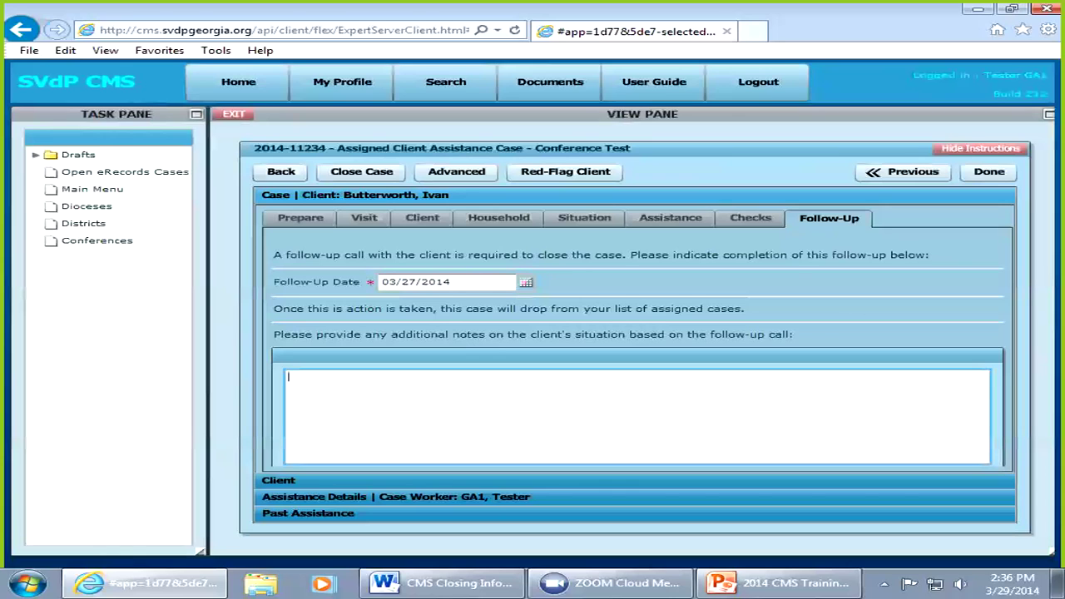
text(Check with complex and client)
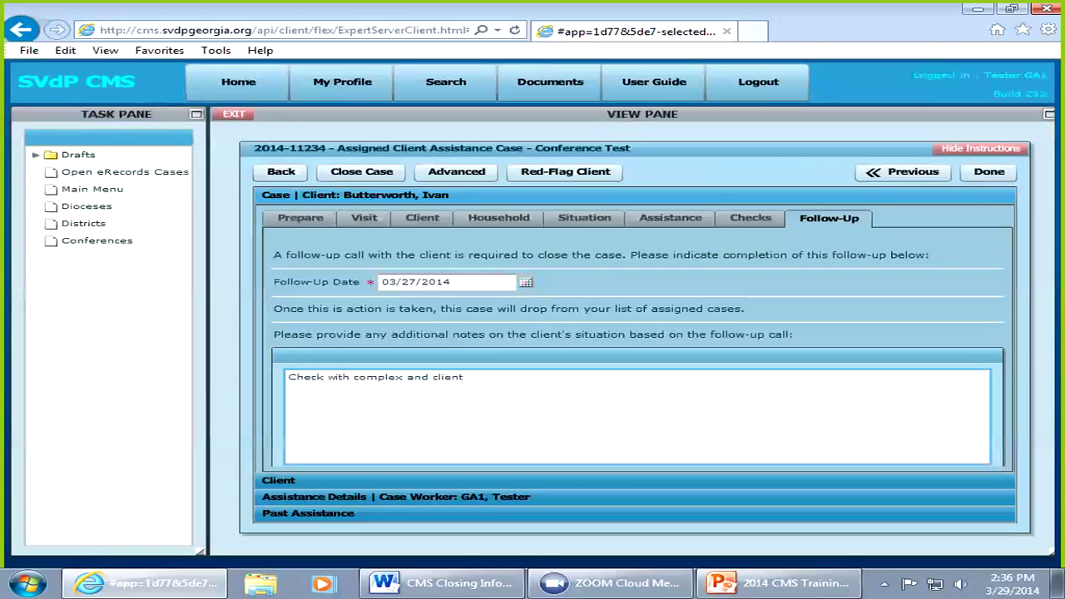
text( paid bal)
click(456, 172)
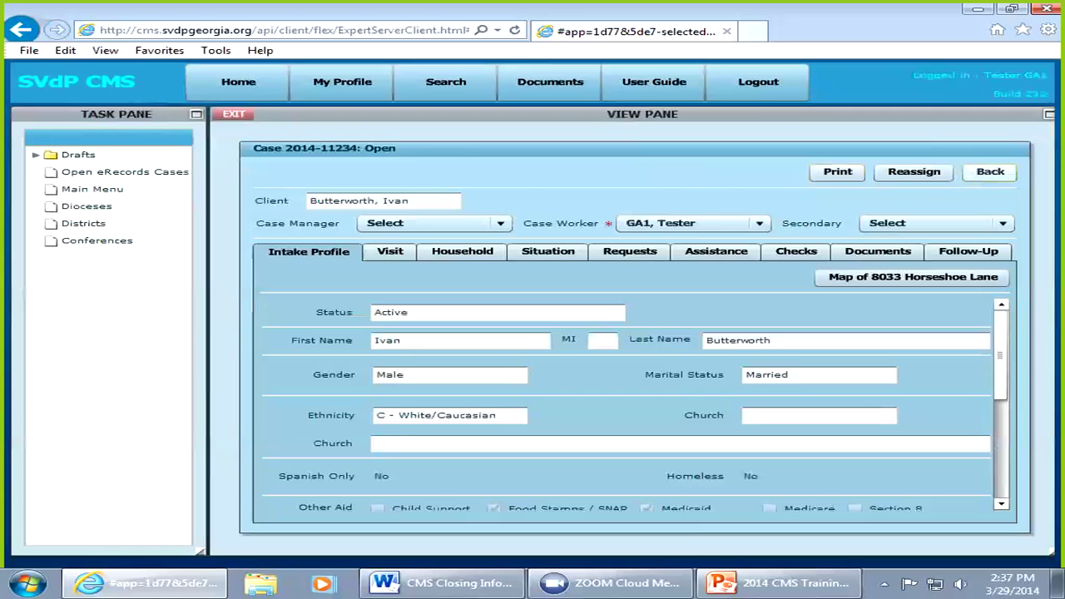
click(990, 172)
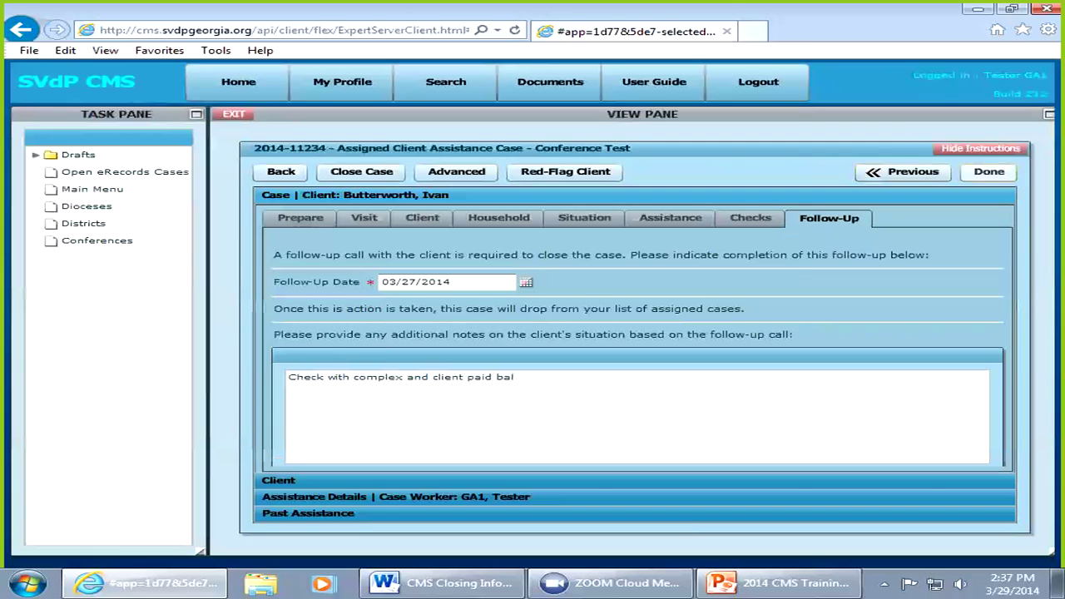
click(989, 172)
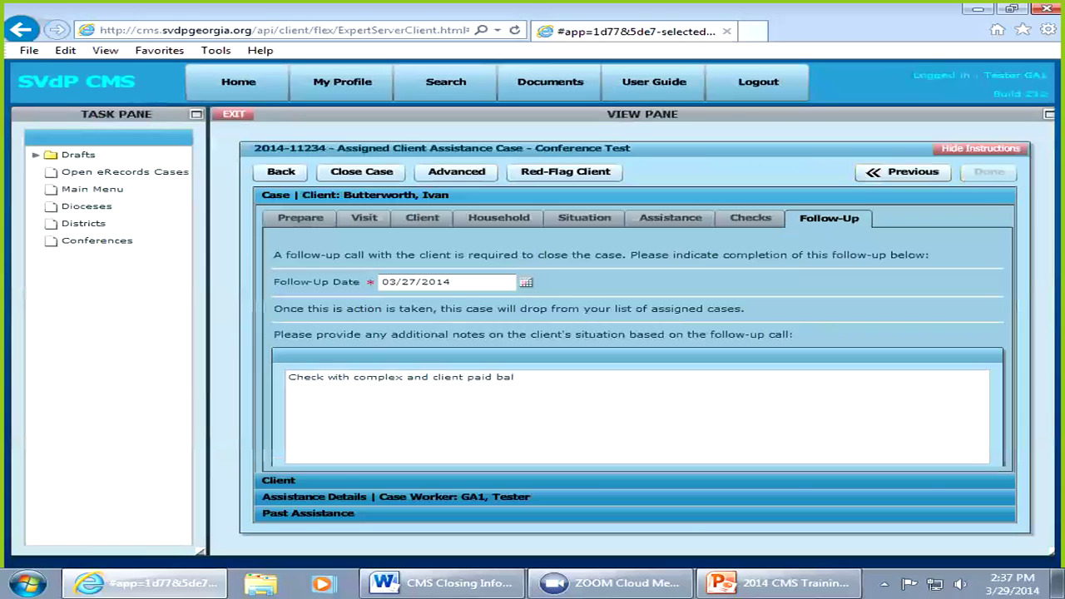